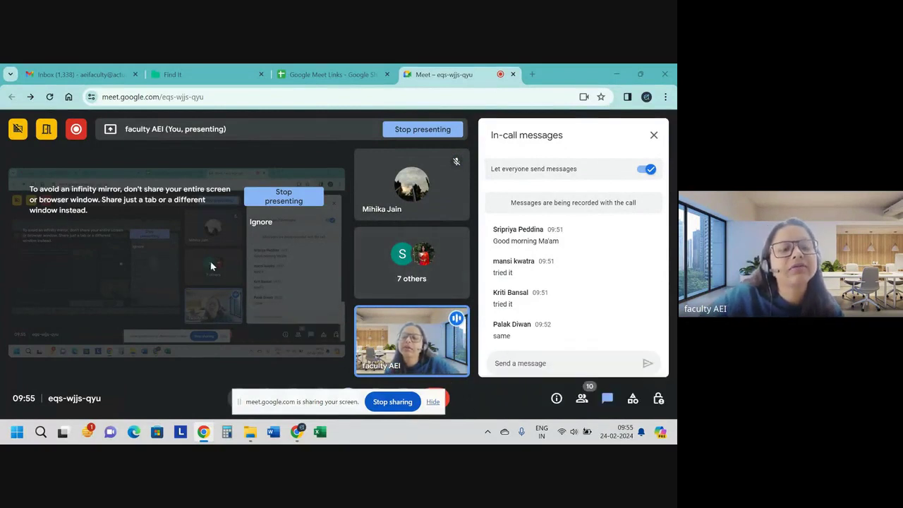
Unpin the presentation to show the participant grid and hide the screen-sharing notice
{"action": "left_click", "coordinate": [154, 263]}
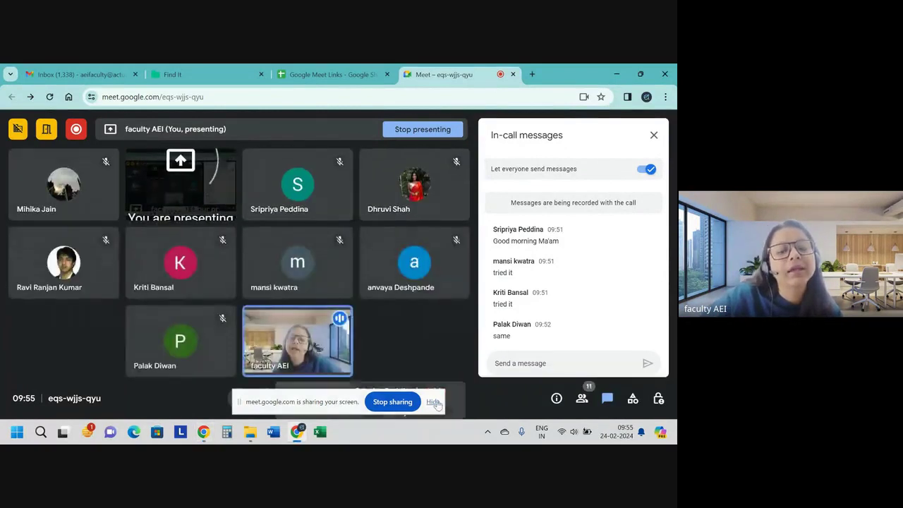
{"action": "left_click", "coordinate": [433, 402]}
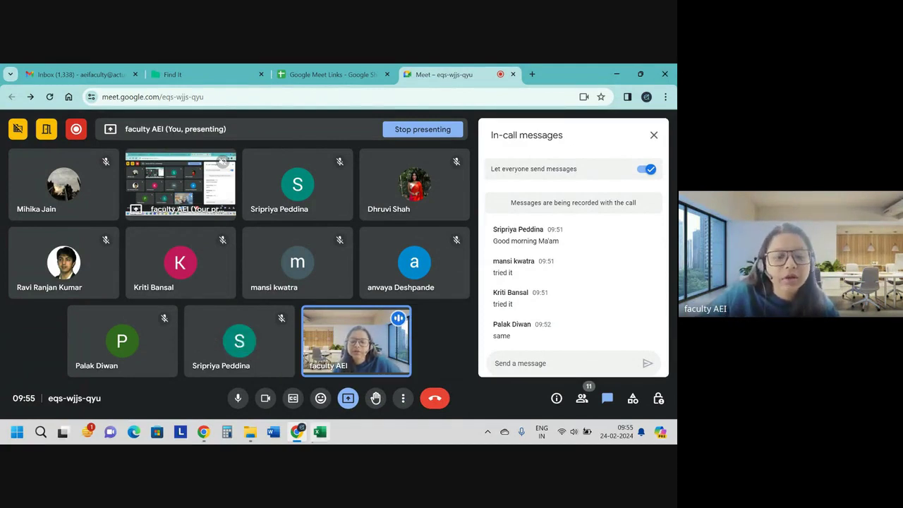
{"action": "left_click_drag", "start_coordinate": [250, 432], "coordinate": [299, 438]}
{"action": "left_click", "coordinate": [298, 436]}
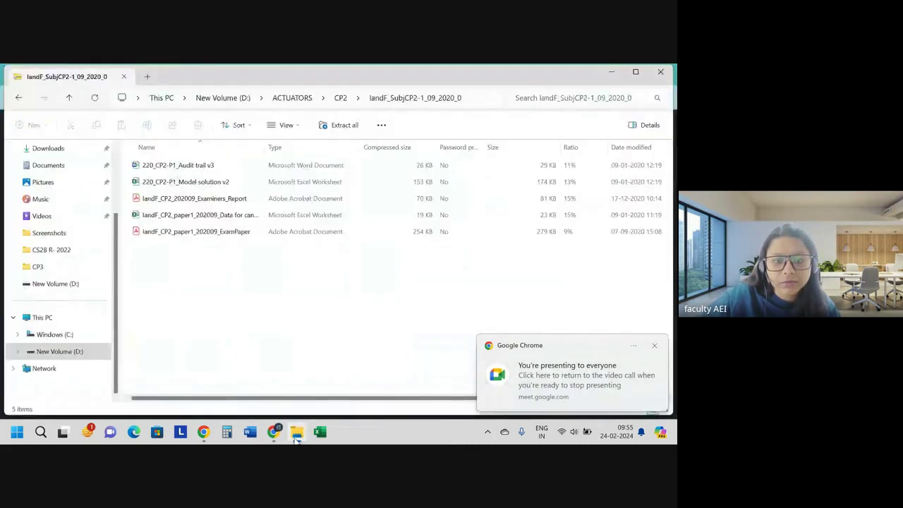
{"action": "left_click", "coordinate": [297, 438]}
{"action": "left_click", "coordinate": [297, 436]}
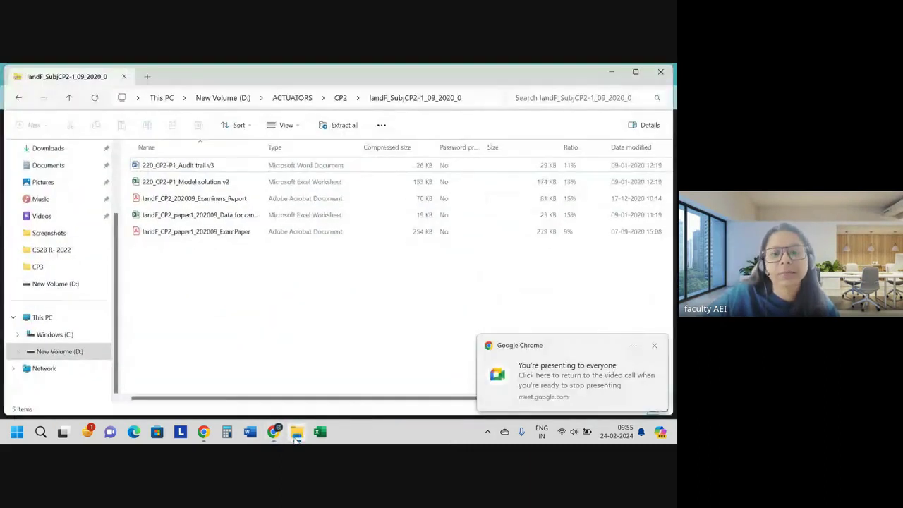
{"action": "left_click", "coordinate": [296, 436]}
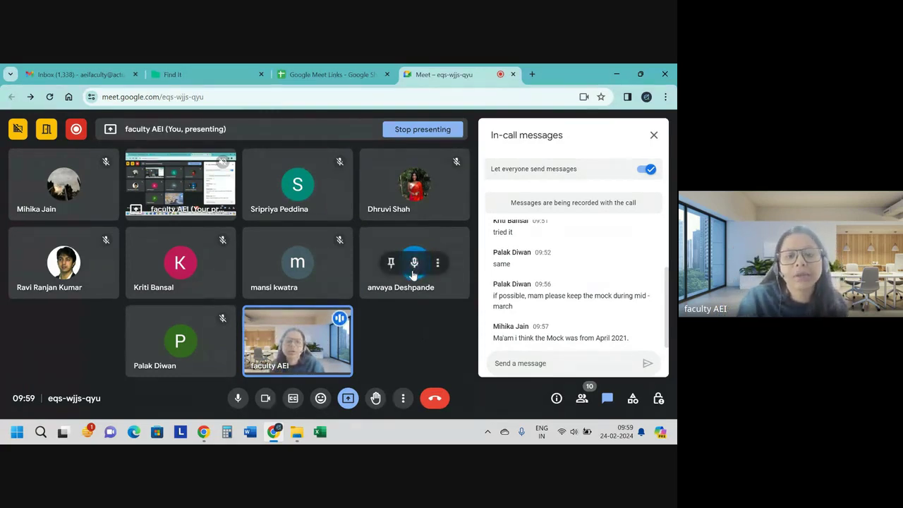
Mute one participant's microphone for everyone, then bring the CP2 exam files folder forward
{"action": "left_click", "coordinate": [413, 272]}
{"action": "left_click", "coordinate": [411, 290]}
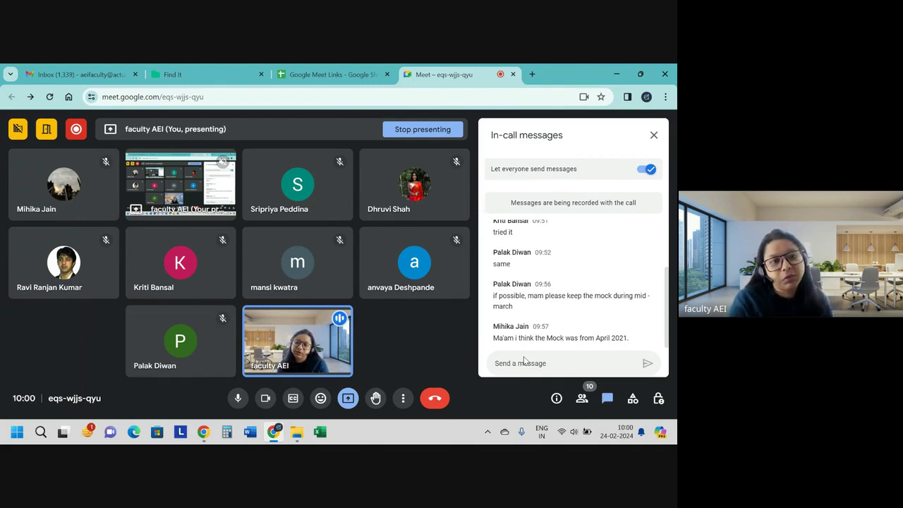
{"action": "left_click", "coordinate": [524, 362]}
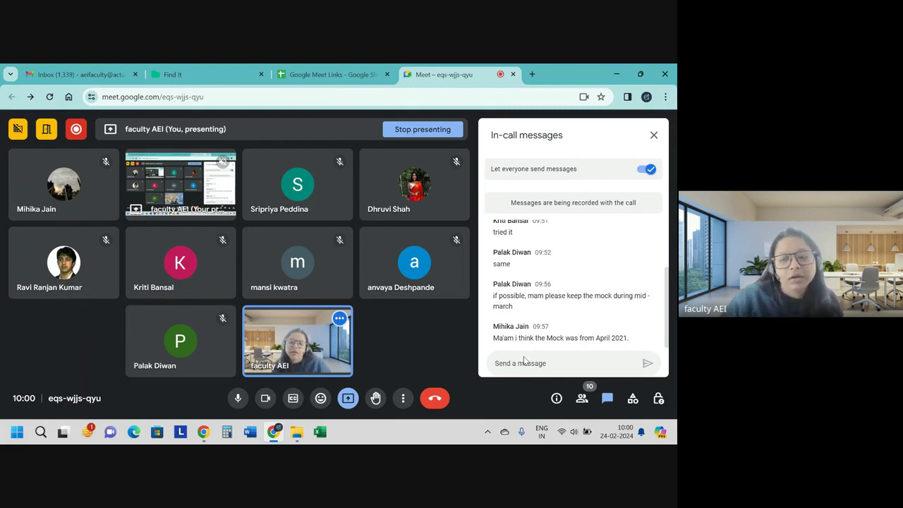
Open the CP2 exam paper PDF in Acrobat with its tools pane hidden
{"action": "left_click", "coordinate": [297, 438]}
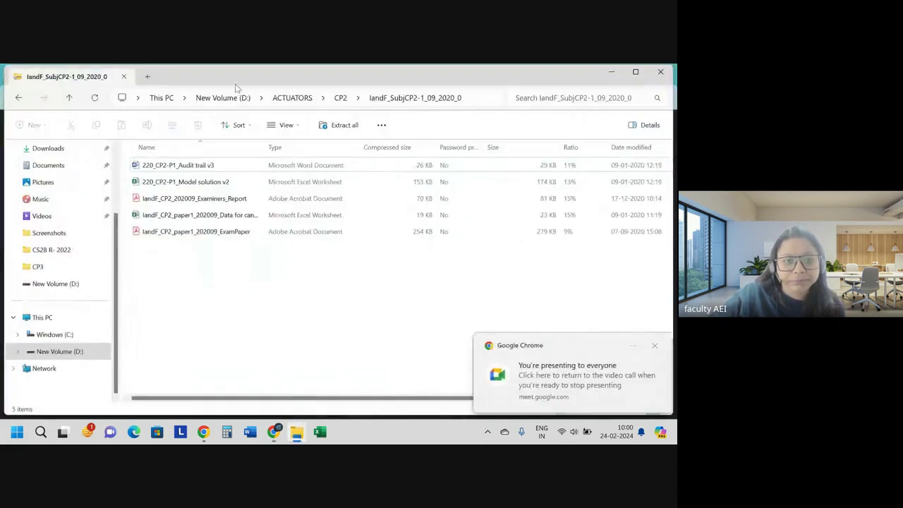
{"action": "left_click", "coordinate": [218, 237]}
{"action": "double_click", "coordinate": [217, 236]}
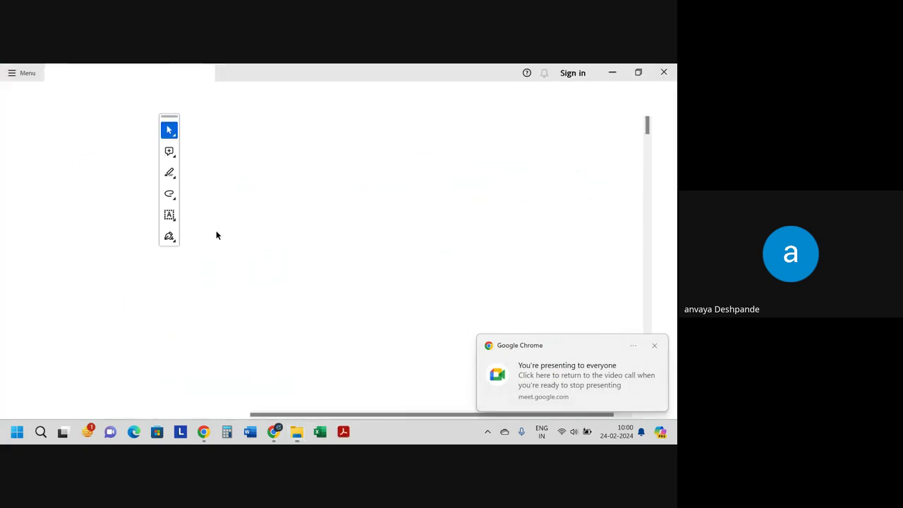
{"action": "left_click", "coordinate": [141, 121]}
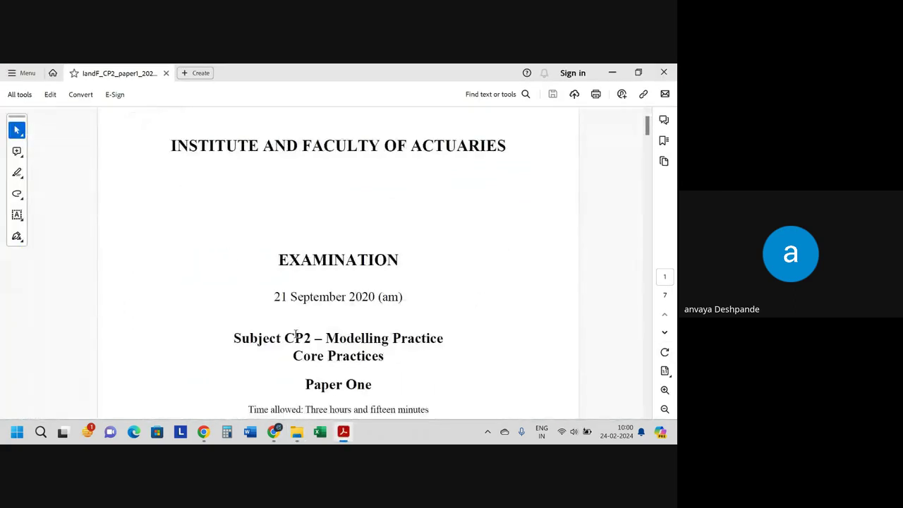
Open the CP2 examiners' report PDF with its tools pane hidden
{"action": "left_click", "coordinate": [297, 432]}
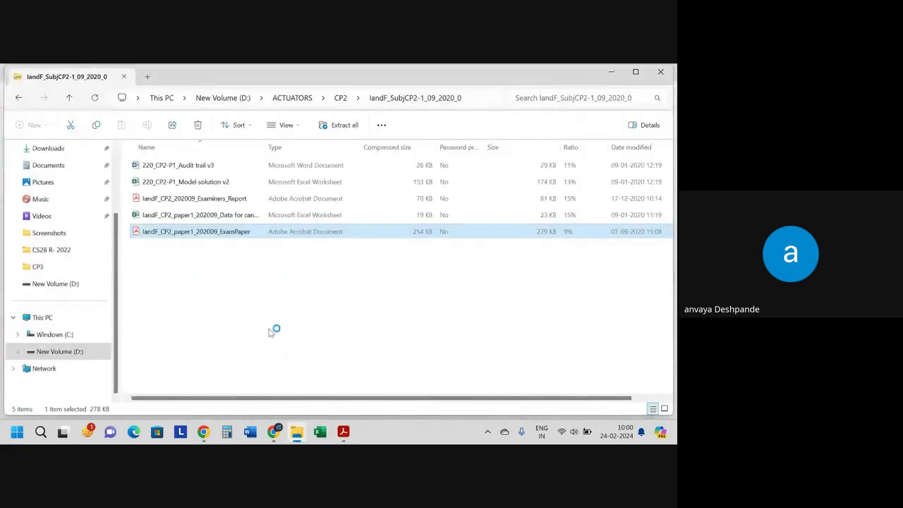
{"action": "double_click", "coordinate": [227, 203]}
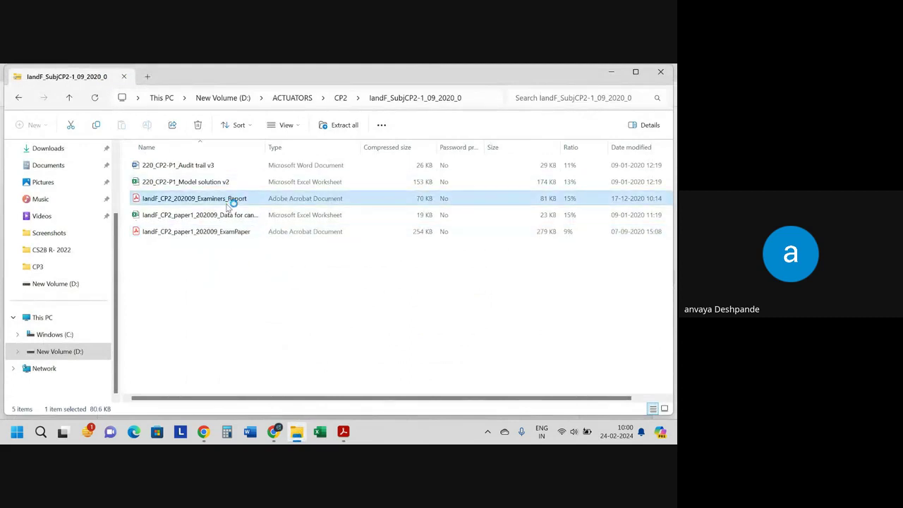
{"action": "left_click", "coordinate": [138, 121]}
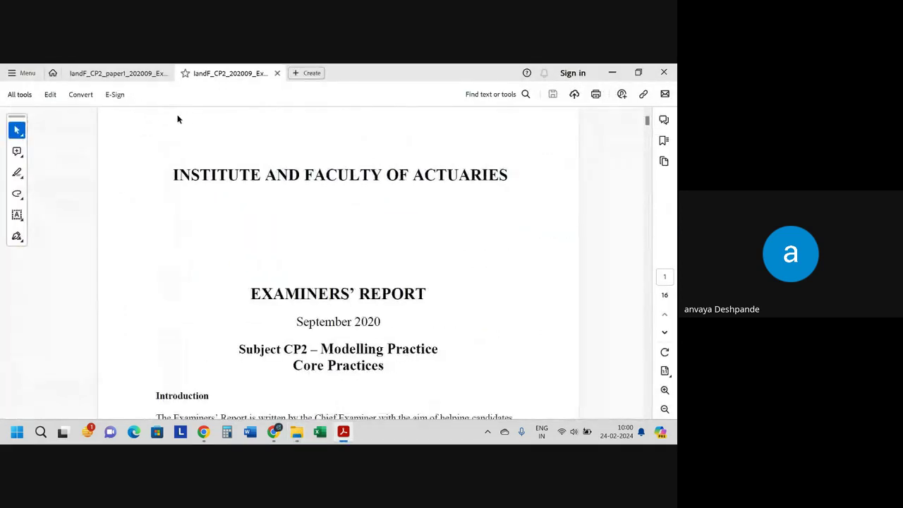
Open the 220_CP2-P1_Model solution v2 workbook in Excel from the folder
{"action": "left_click", "coordinate": [613, 73]}
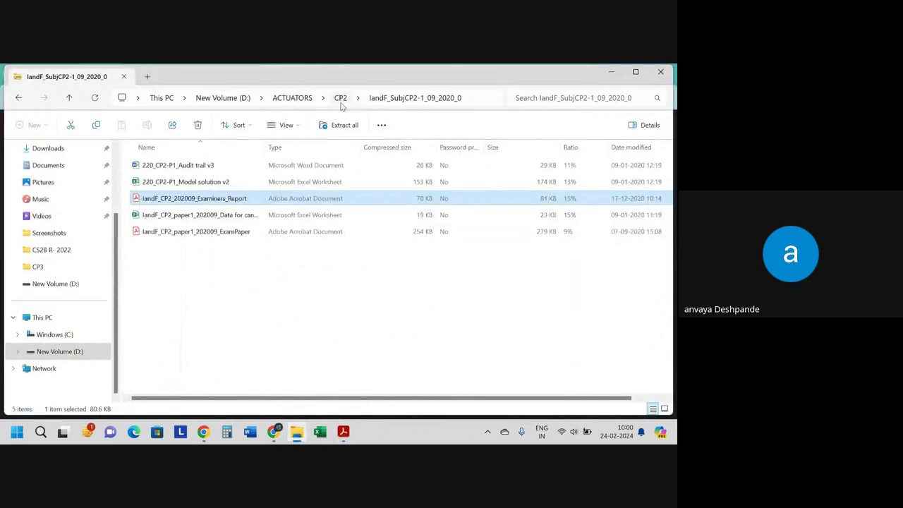
{"action": "left_click", "coordinate": [224, 184]}
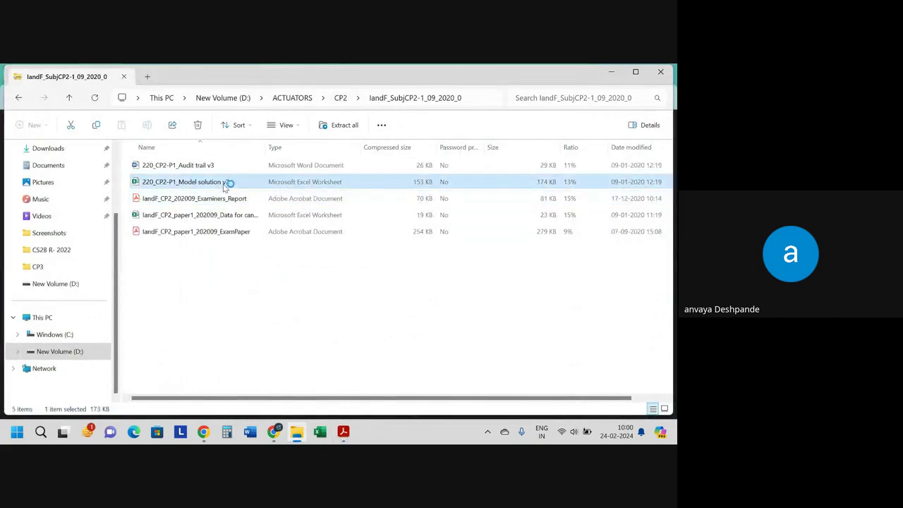
{"action": "double_click", "coordinate": [193, 187]}
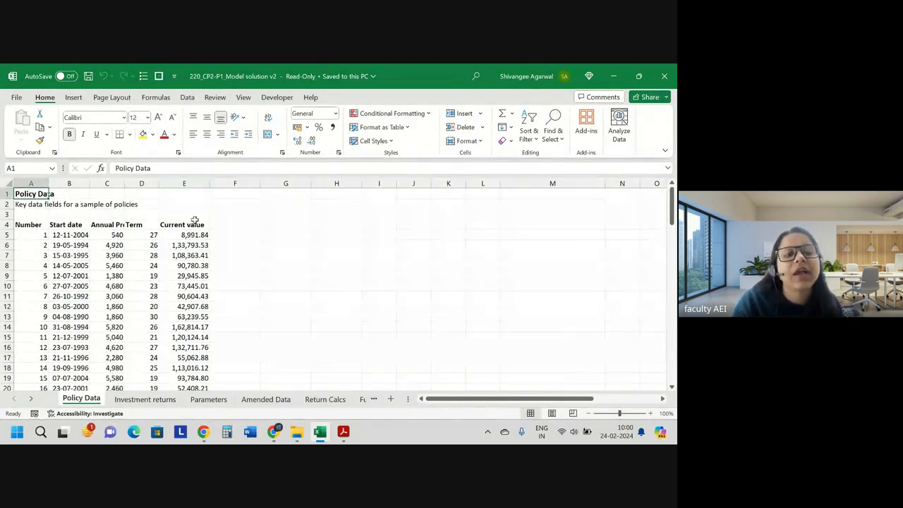
Check policy 2's value in E6 and the PRODUCT formula in Investment returns D7
{"action": "left_click", "coordinate": [195, 244]}
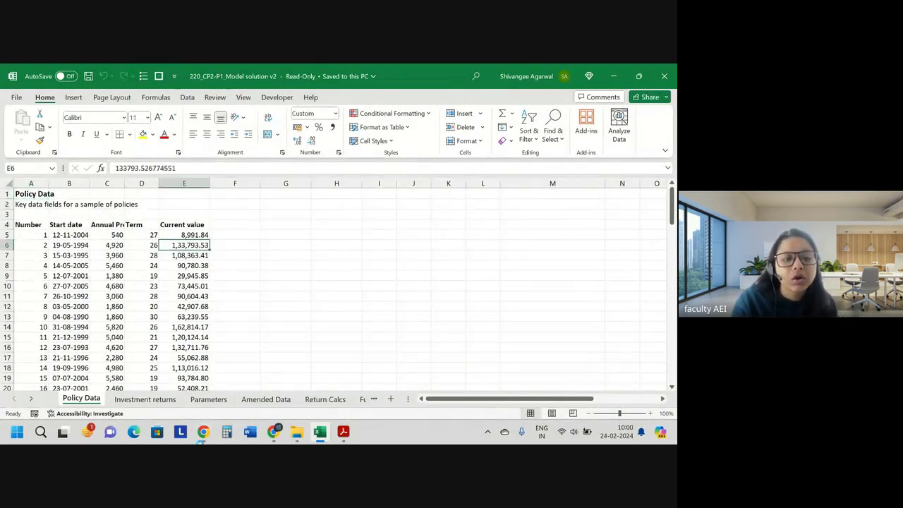
{"action": "left_click", "coordinate": [161, 400]}
{"action": "left_click", "coordinate": [157, 275]}
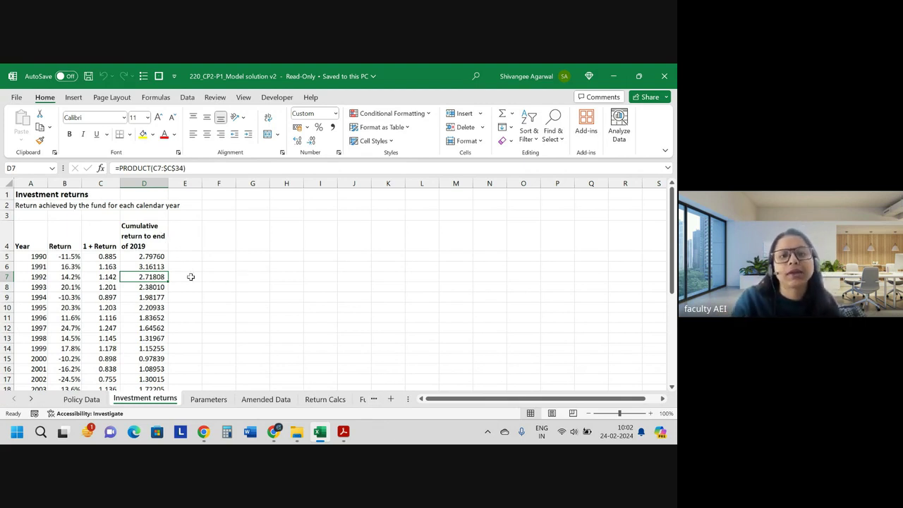
{"action": "left_click", "coordinate": [329, 436]}
Bring the CP2 paper1 exam PDF forward, then switch to the Google Meet call
{"action": "mouse_move", "coordinate": [342, 432]}
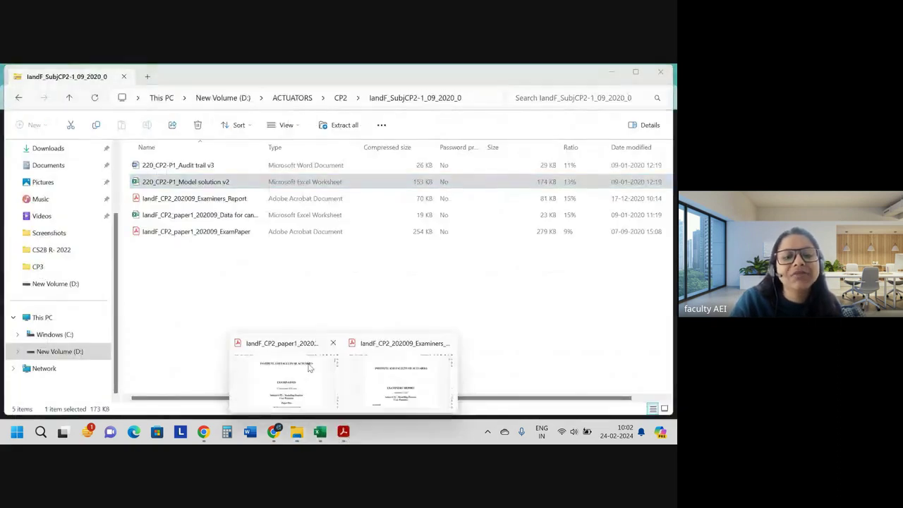
{"action": "left_click", "coordinate": [308, 367]}
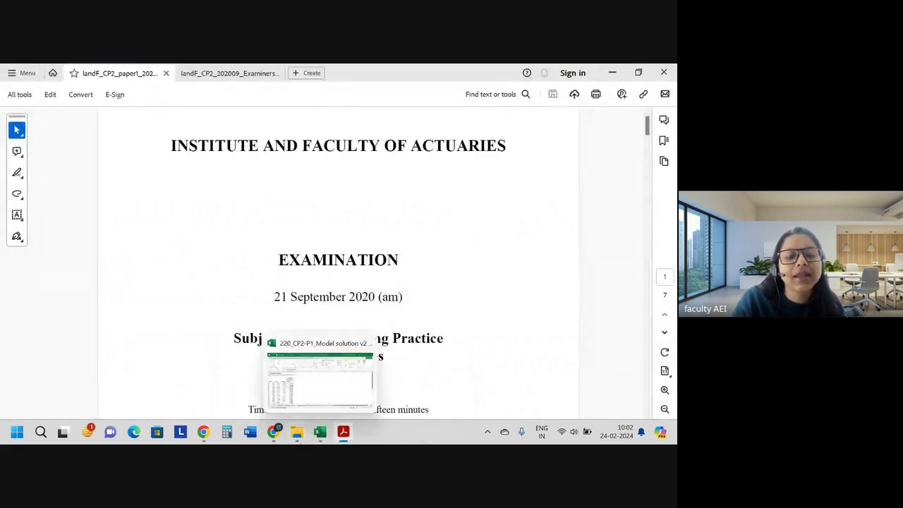
{"action": "left_click", "coordinate": [276, 433]}
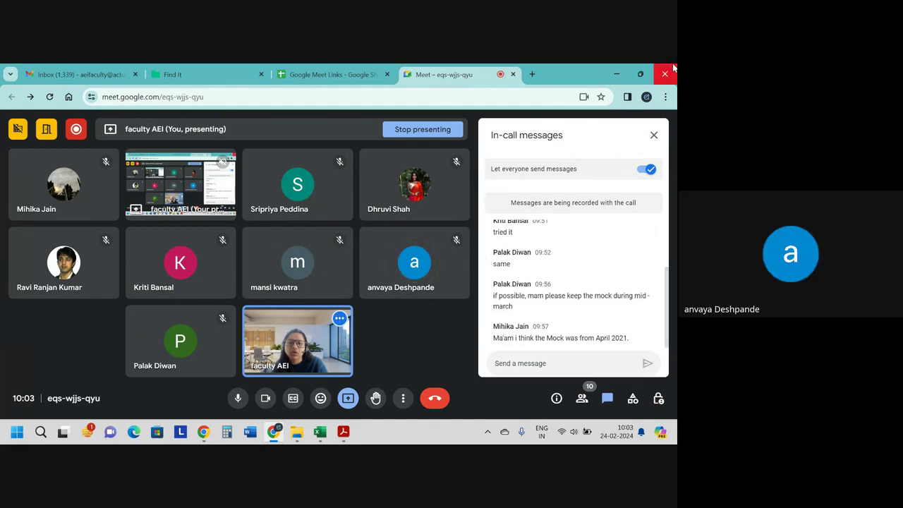
{"action": "left_click", "coordinate": [613, 71]}
{"action": "scroll", "coordinate": [356, 288], "scroll_direction": "down", "scroll_amount": 10}
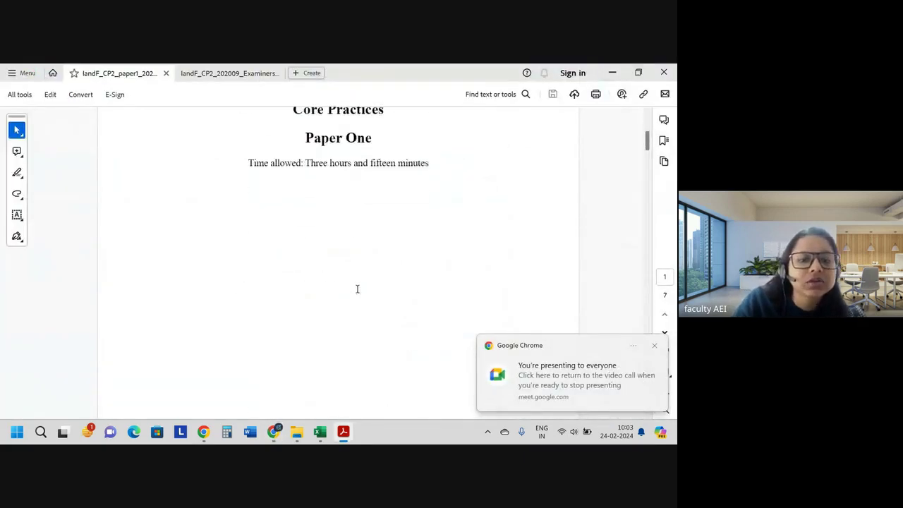
{"action": "scroll", "coordinate": [357, 288], "scroll_direction": "down", "scroll_amount": 12}
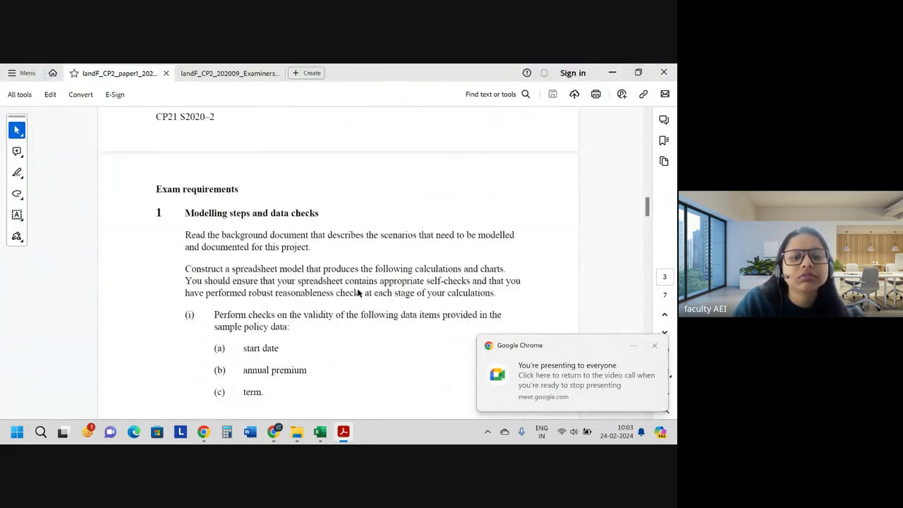
{"action": "scroll", "coordinate": [357, 288], "scroll_direction": "down", "scroll_amount": 10}
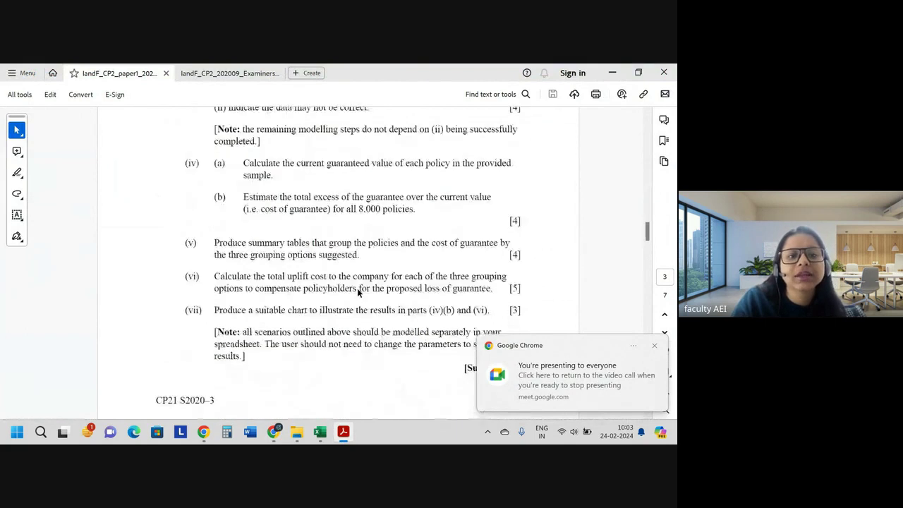
{"action": "scroll", "coordinate": [357, 290], "scroll_direction": "down", "scroll_amount": 20}
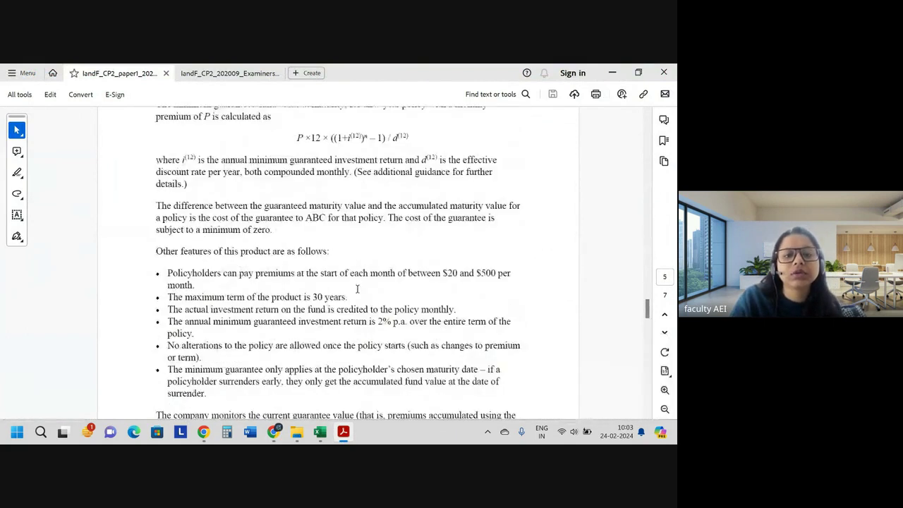
{"action": "scroll", "coordinate": [357, 287], "scroll_direction": "down", "scroll_amount": 8}
{"action": "scroll", "coordinate": [358, 289], "scroll_direction": "up", "scroll_amount": 3}
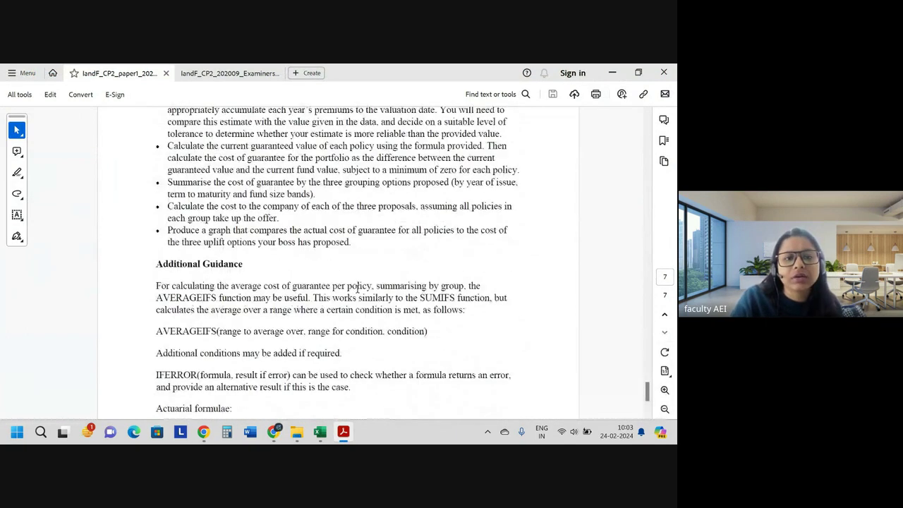
{"action": "scroll", "coordinate": [357, 288], "scroll_direction": "down", "scroll_amount": 3}
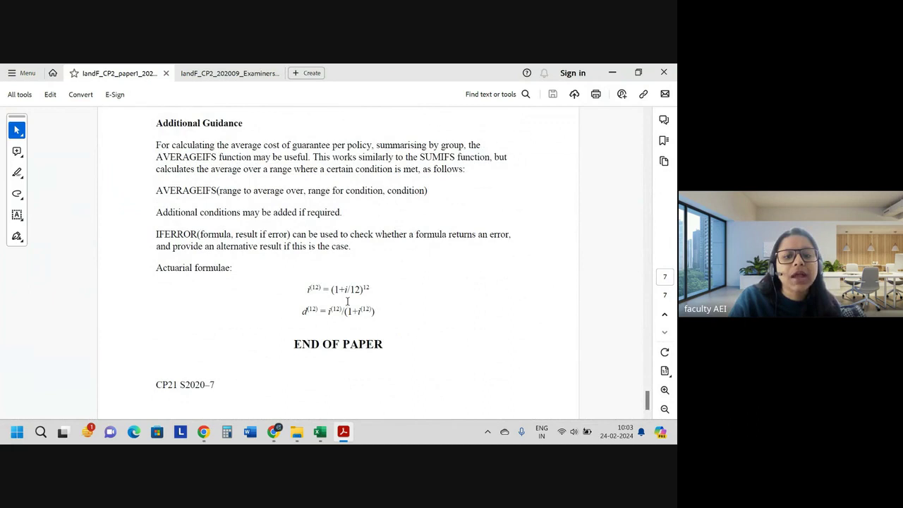
{"action": "left_click_drag", "start_coordinate": [307, 291], "coordinate": [372, 291]}
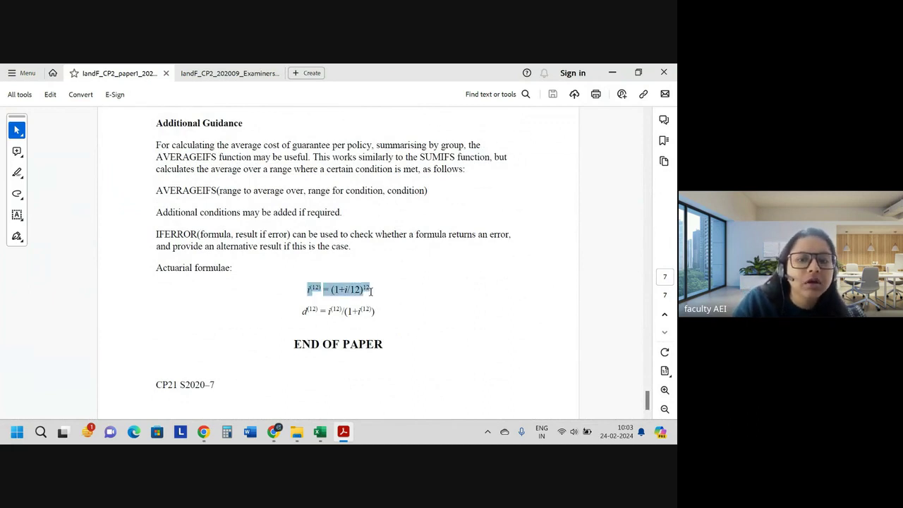
{"action": "left_click", "coordinate": [364, 290]}
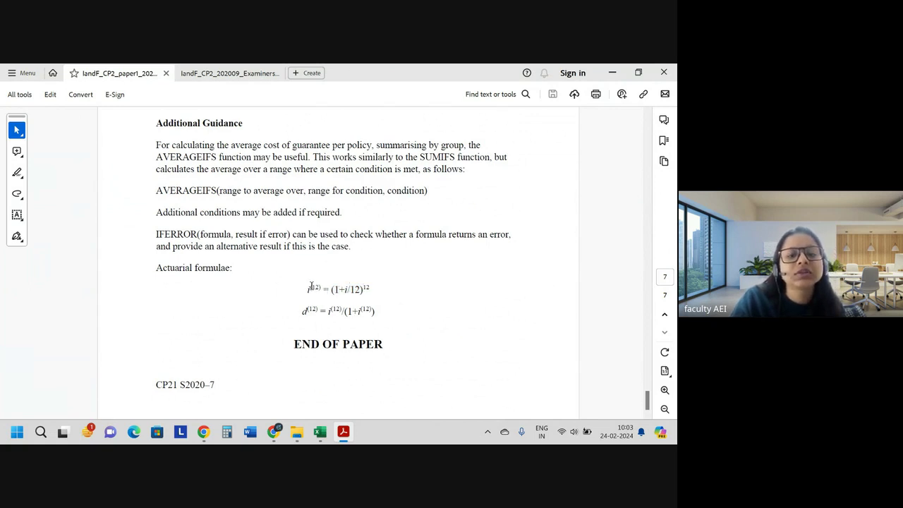
{"action": "left_click_drag", "start_coordinate": [305, 287], "coordinate": [368, 293]}
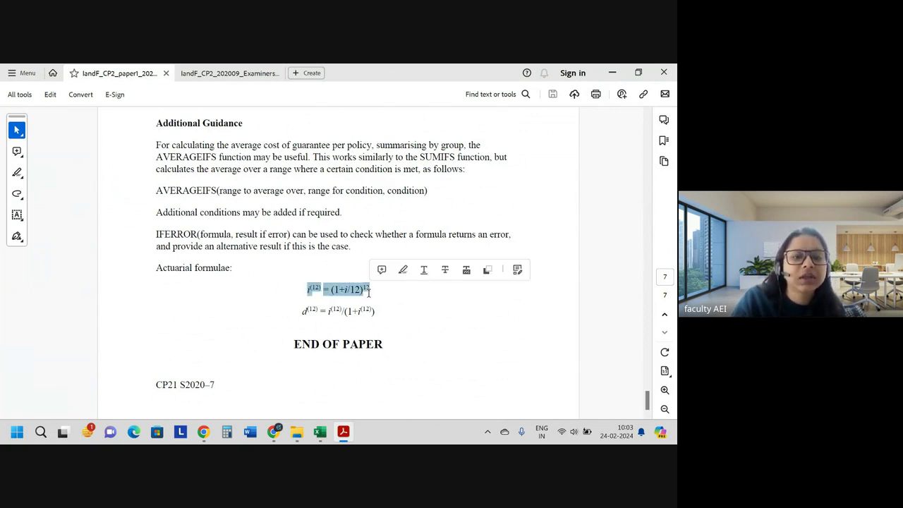
{"action": "left_click", "coordinate": [368, 293]}
{"action": "left_click_drag", "start_coordinate": [301, 292], "coordinate": [373, 287]}
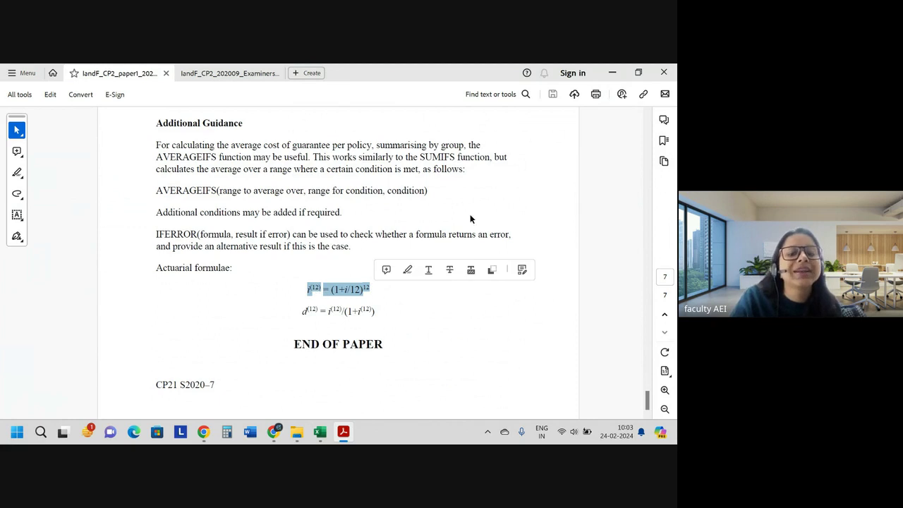
{"action": "left_click", "coordinate": [378, 301]}
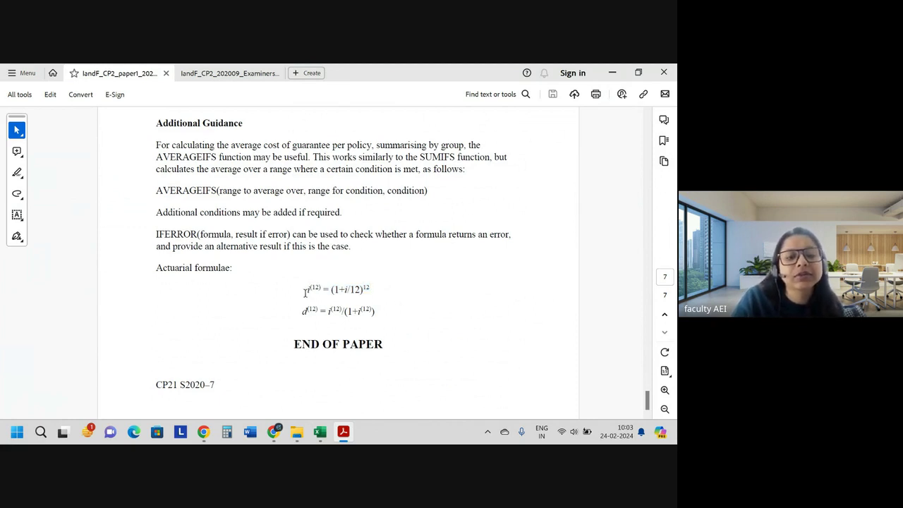
{"action": "left_click_drag", "start_coordinate": [306, 290], "coordinate": [368, 291]}
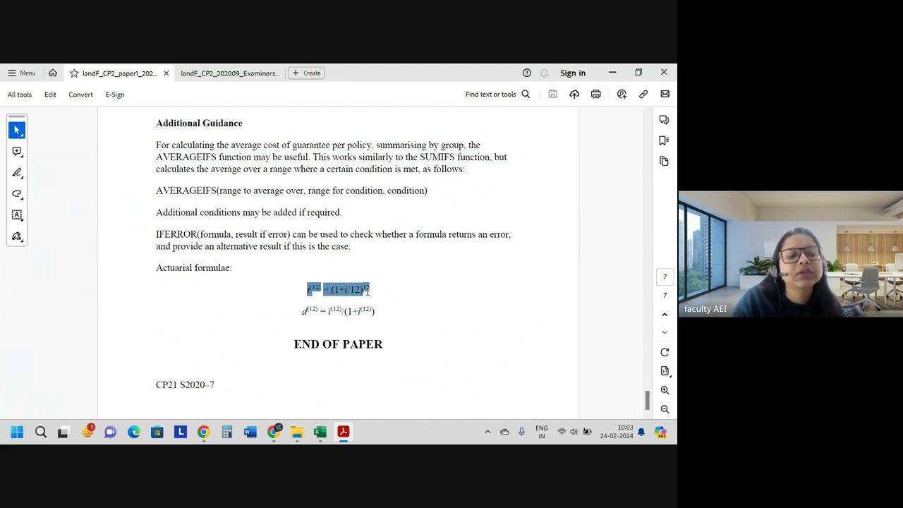
Switch to the Examiners' Report and scroll to page 3's Paper One Modelling comments
{"action": "left_click", "coordinate": [211, 76]}
{"action": "scroll", "coordinate": [284, 324], "scroll_direction": "down", "scroll_amount": 15}
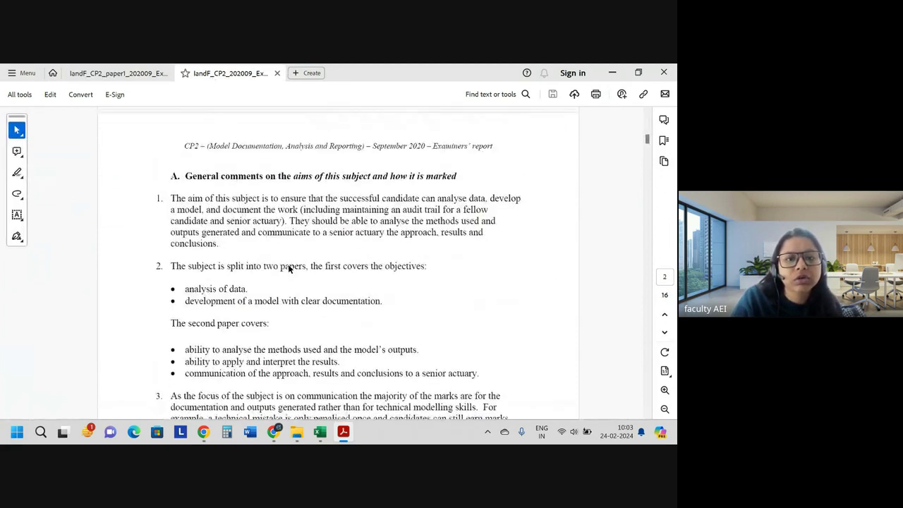
{"action": "scroll", "coordinate": [288, 265], "scroll_direction": "down", "scroll_amount": 8}
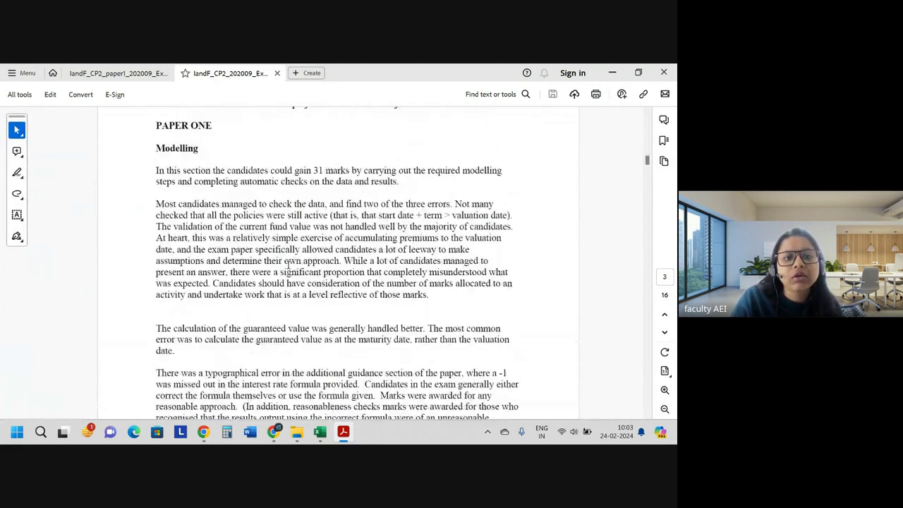
{"action": "scroll", "coordinate": [288, 265], "scroll_direction": "down", "scroll_amount": 2}
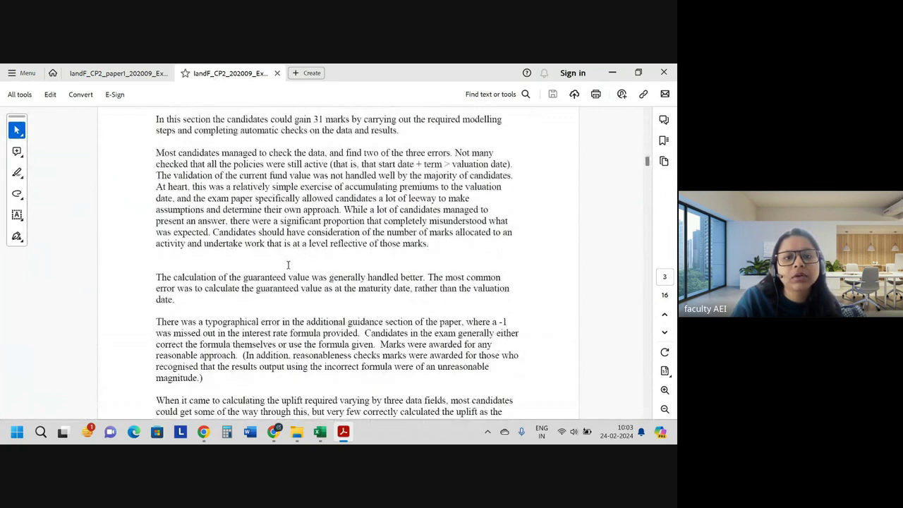
{"action": "scroll", "coordinate": [287, 264], "scroll_direction": "down", "scroll_amount": 1}
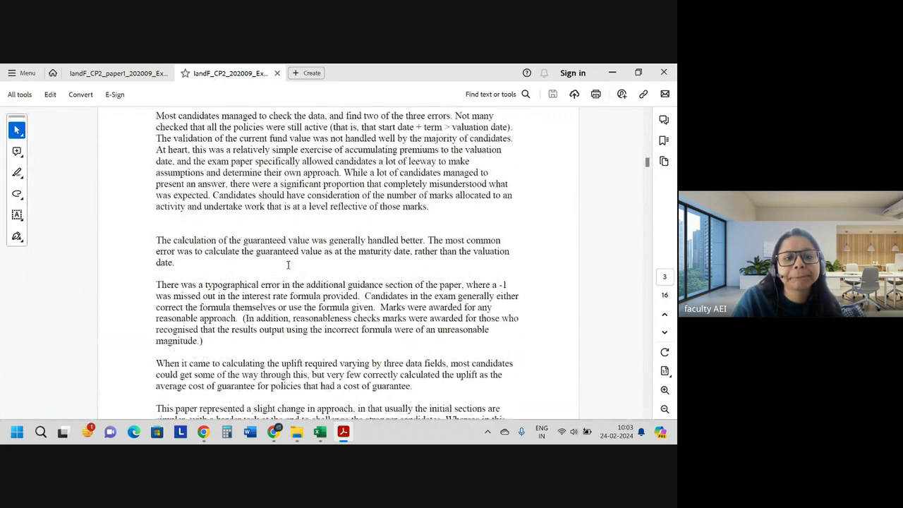
{"action": "scroll", "coordinate": [287, 264], "scroll_direction": "down", "scroll_amount": 1}
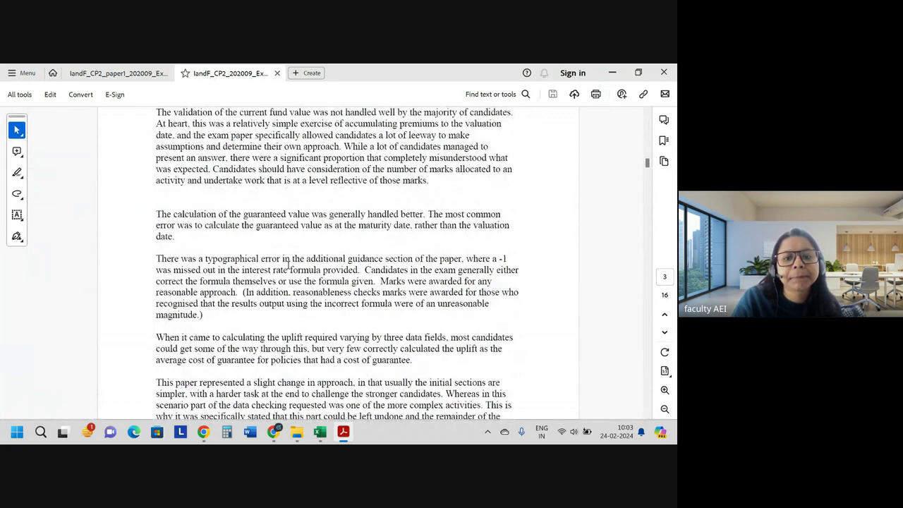
{"action": "scroll", "coordinate": [288, 265], "scroll_direction": "down", "scroll_amount": 3}
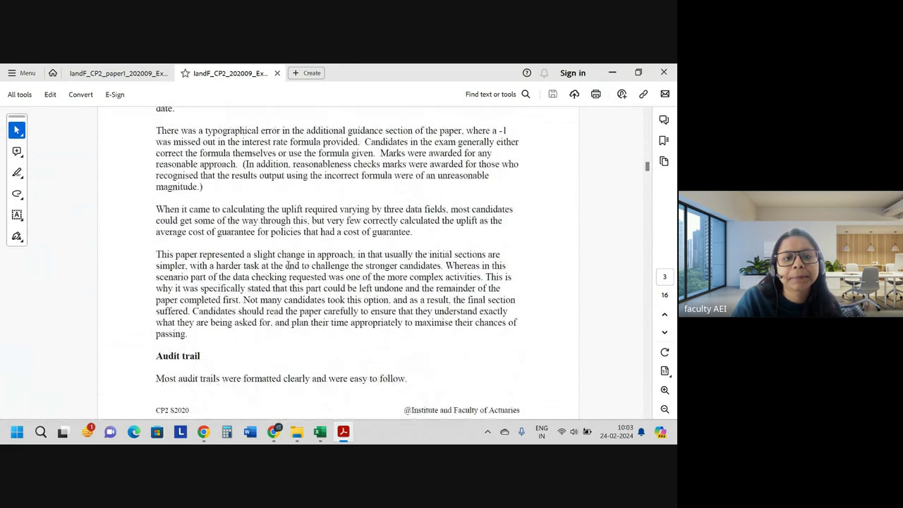
{"action": "scroll", "coordinate": [288, 266], "scroll_direction": "down", "scroll_amount": 1}
{"action": "scroll", "coordinate": [288, 265], "scroll_direction": "down", "scroll_amount": 1}
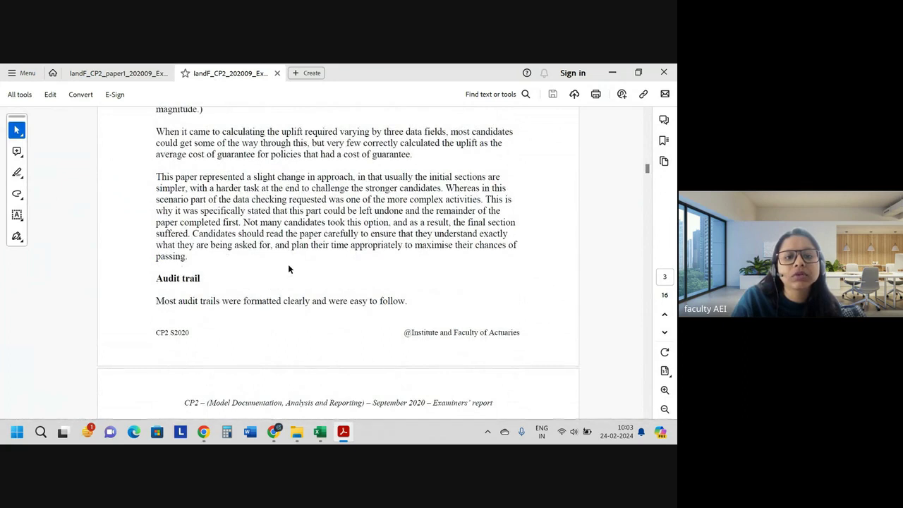
{"action": "scroll", "coordinate": [288, 264], "scroll_direction": "up", "scroll_amount": 1}
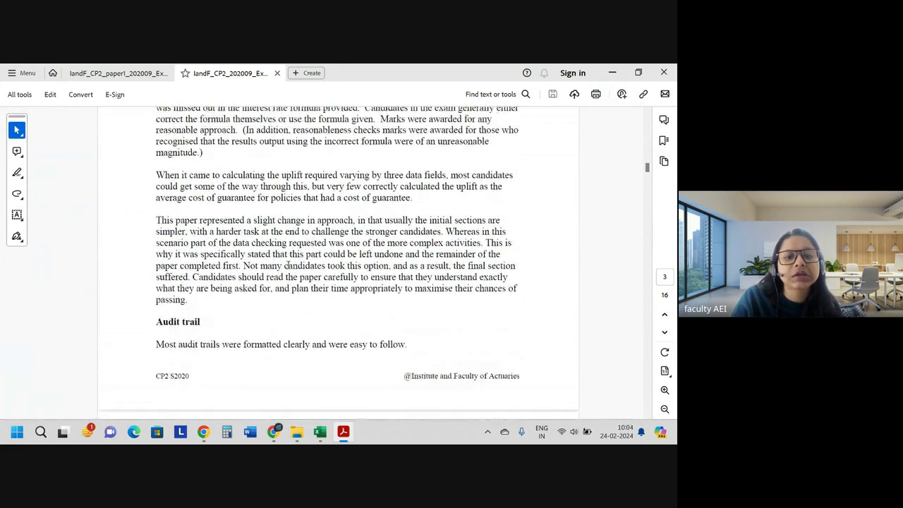
{"action": "scroll", "coordinate": [288, 265], "scroll_direction": "up", "scroll_amount": 5}
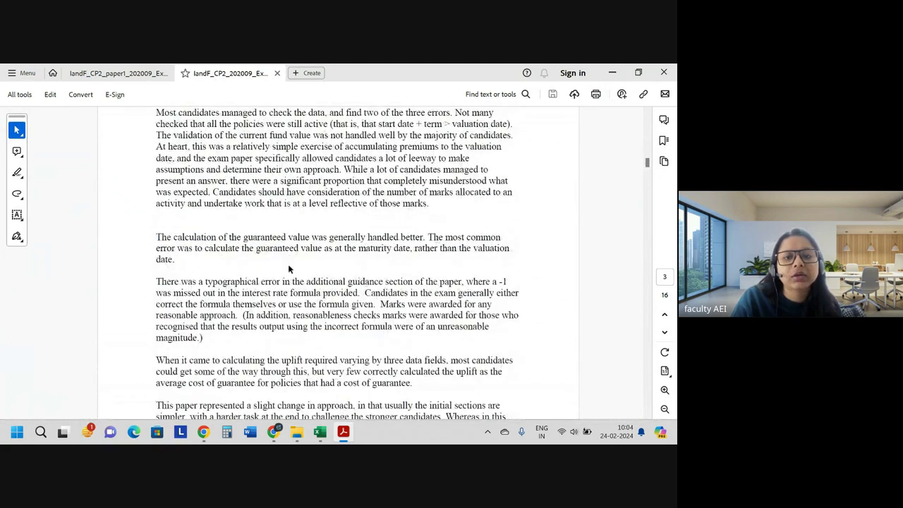
{"action": "scroll", "coordinate": [288, 268], "scroll_direction": "up", "scroll_amount": 1}
{"action": "scroll", "coordinate": [287, 266], "scroll_direction": "up", "scroll_amount": 1}
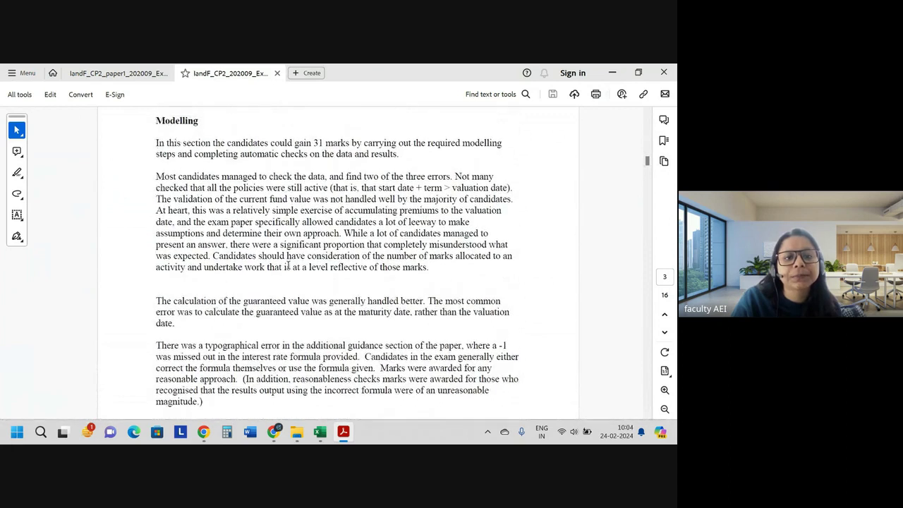
{"action": "scroll", "coordinate": [287, 266], "scroll_direction": "up", "scroll_amount": 1}
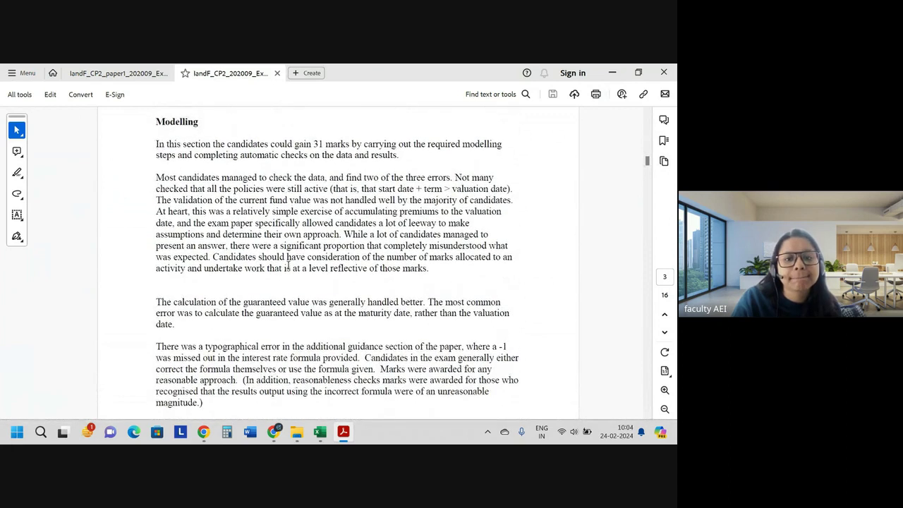
{"action": "scroll", "coordinate": [288, 265], "scroll_direction": "down", "scroll_amount": 1}
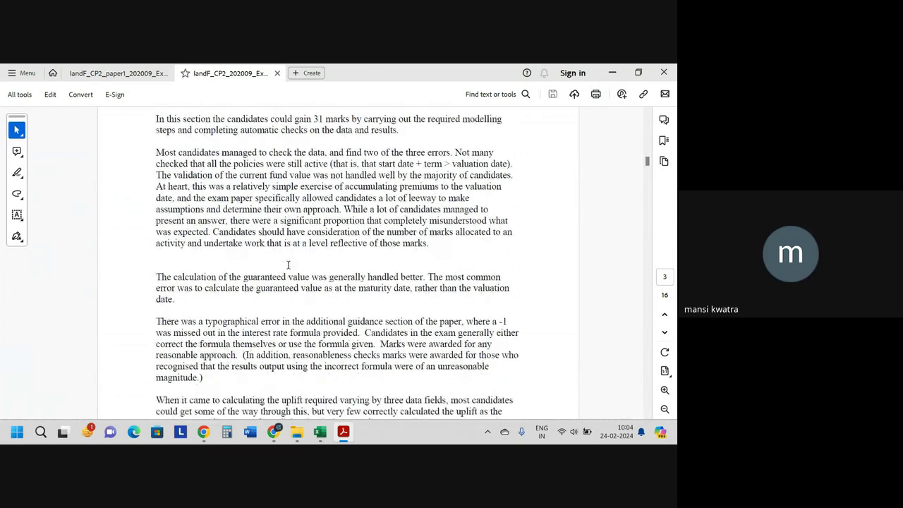
{"action": "scroll", "coordinate": [288, 265], "scroll_direction": "down", "scroll_amount": 6}
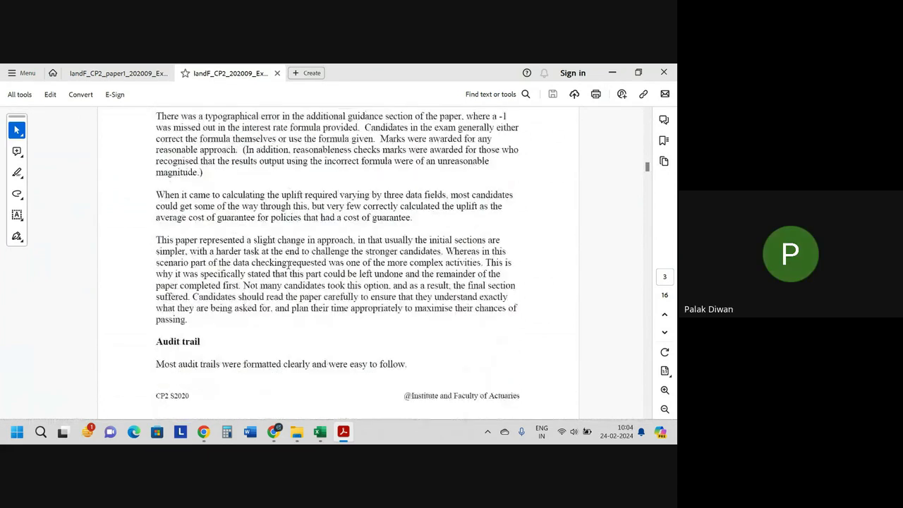
{"action": "scroll", "coordinate": [288, 263], "scroll_direction": "down", "scroll_amount": 3}
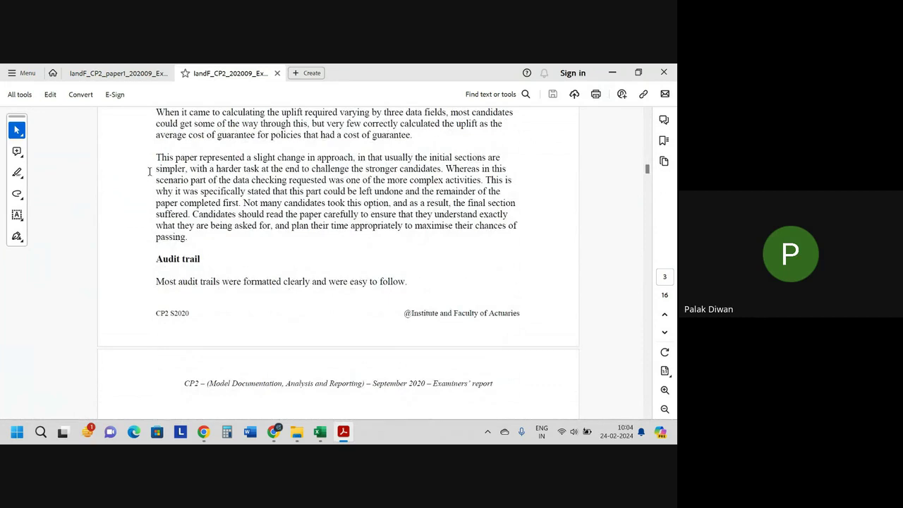
Select wording in the modelling comments, ending on the interest formula typo remark
{"action": "left_click_drag", "start_coordinate": [150, 170], "coordinate": [156, 180]}
{"action": "scroll", "coordinate": [338, 261], "scroll_direction": "up", "scroll_amount": 2}
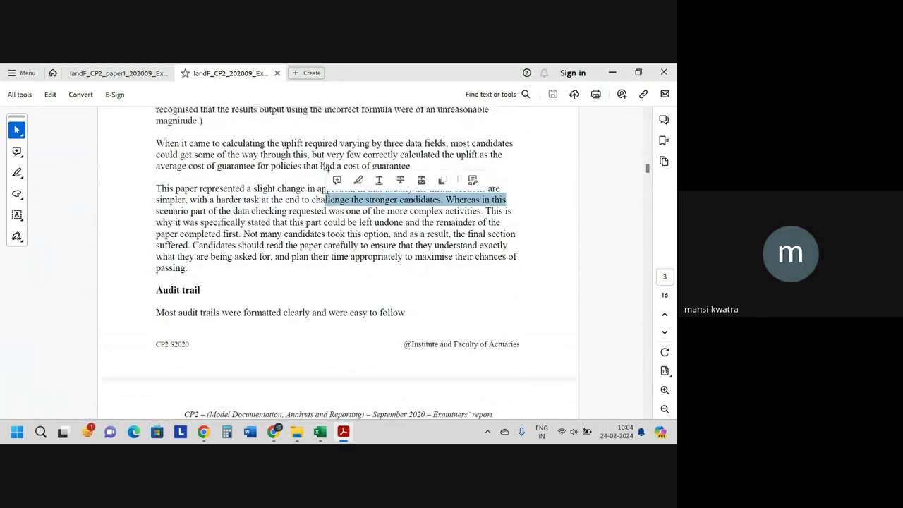
{"action": "left_click", "coordinate": [305, 169]}
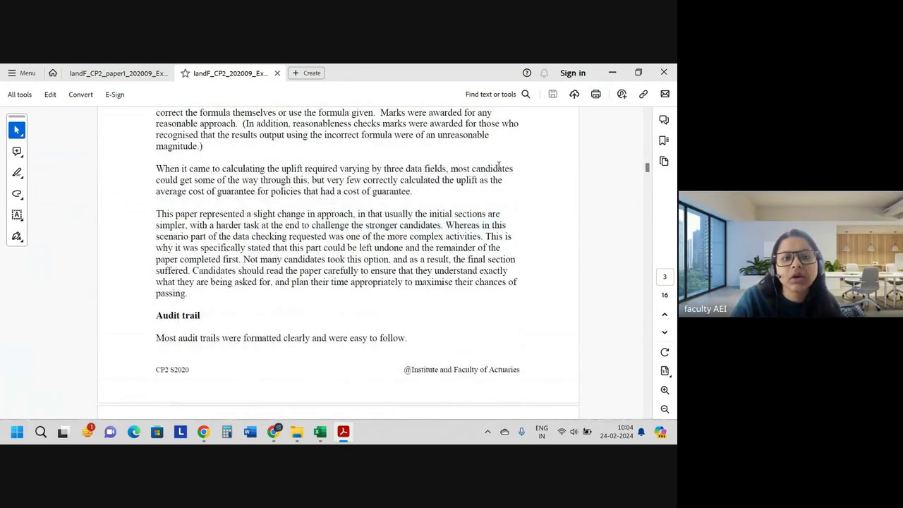
{"action": "scroll", "coordinate": [308, 179], "scroll_direction": "up", "scroll_amount": 4}
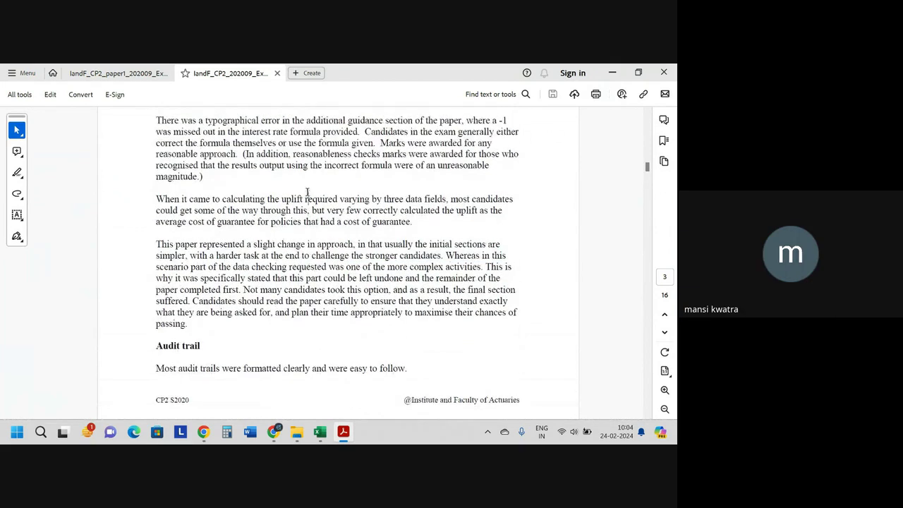
{"action": "scroll", "coordinate": [307, 191], "scroll_direction": "down", "scroll_amount": 1}
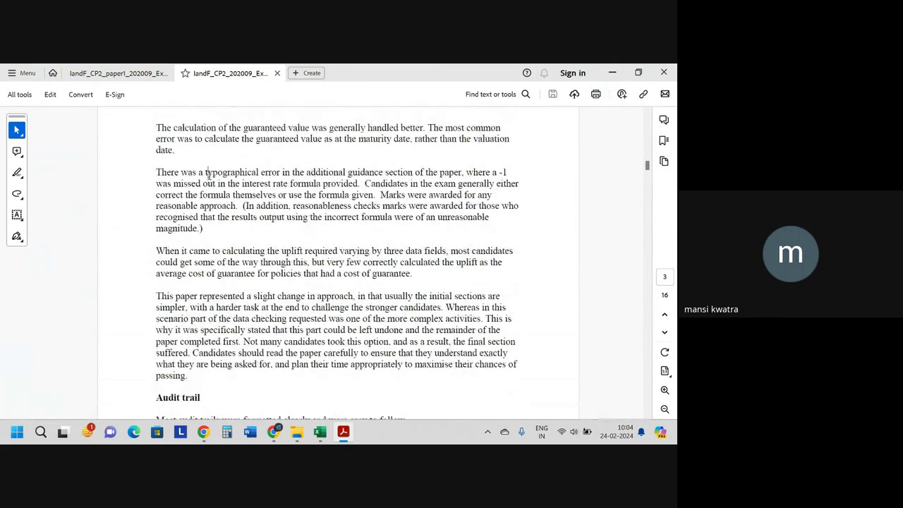
{"action": "left_click_drag", "start_coordinate": [206, 173], "coordinate": [290, 172]}
Highlight 'typographical error in', then return to the CP2 exam question paper
{"action": "left_click", "coordinate": [318, 153]}
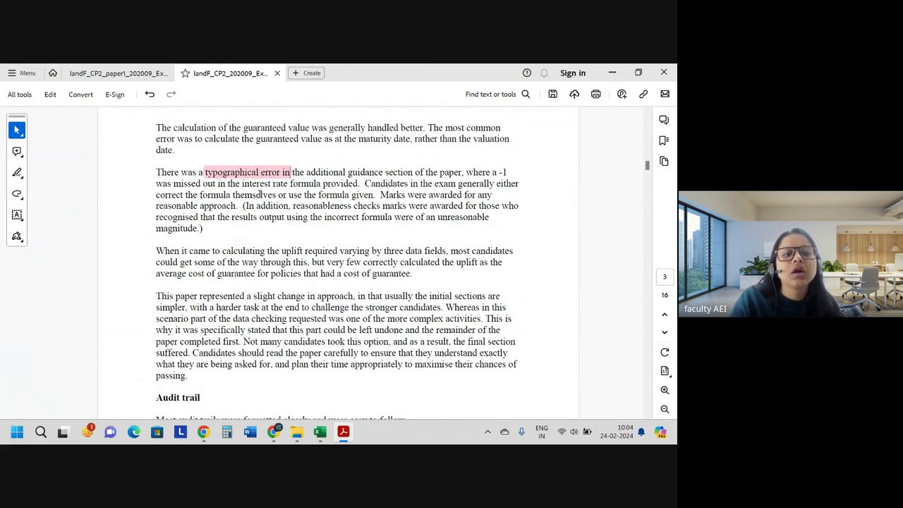
{"action": "key", "text": "alt+Tab"}
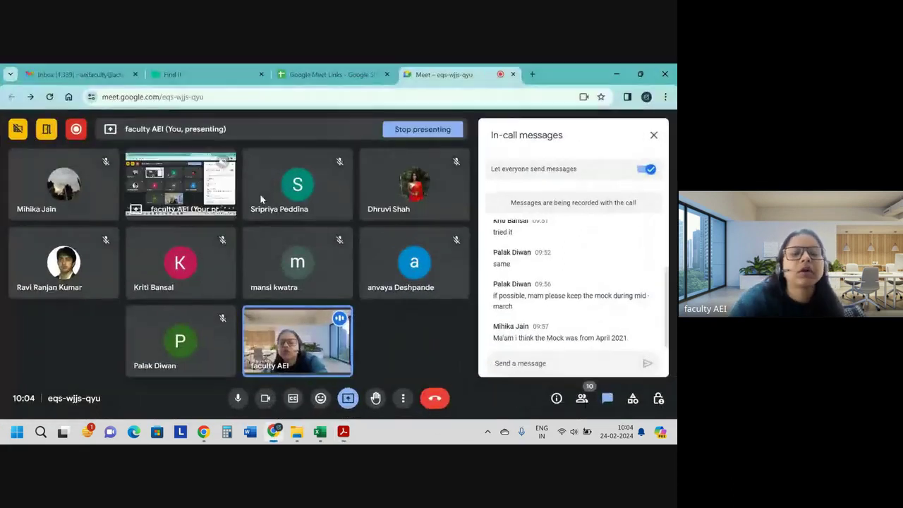
{"action": "key", "text": "alt+Tab"}
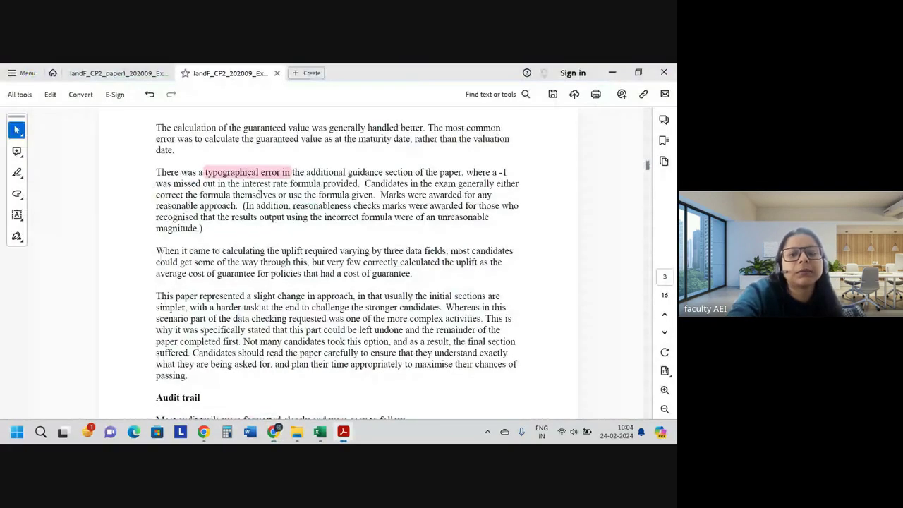
{"action": "key", "text": "alt+Tab"}
{"action": "key", "text": "alt+Tab"}
{"action": "key", "text": "alt+Tab"}
{"action": "key", "text": "alt+Tab"}
{"action": "key", "text": "alt+Tab"}
{"action": "key", "text": "alt+Tab"}
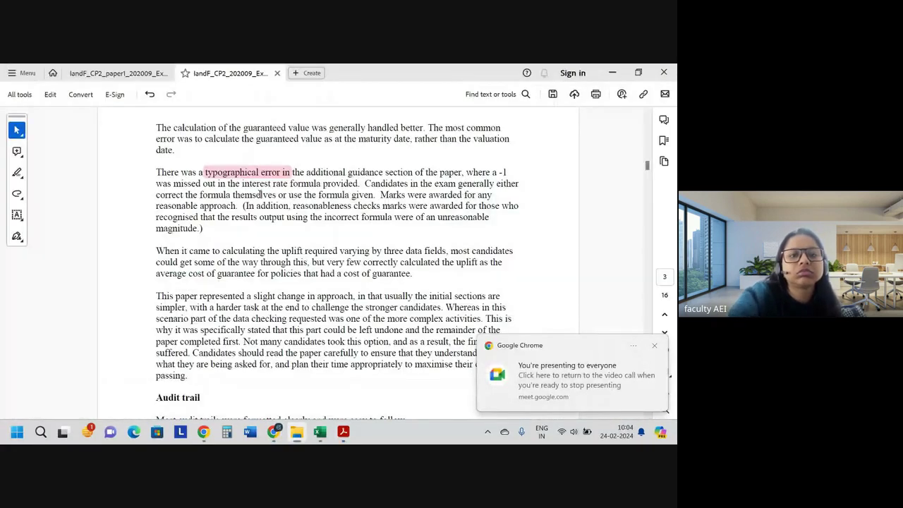
{"action": "left_click", "coordinate": [125, 75]}
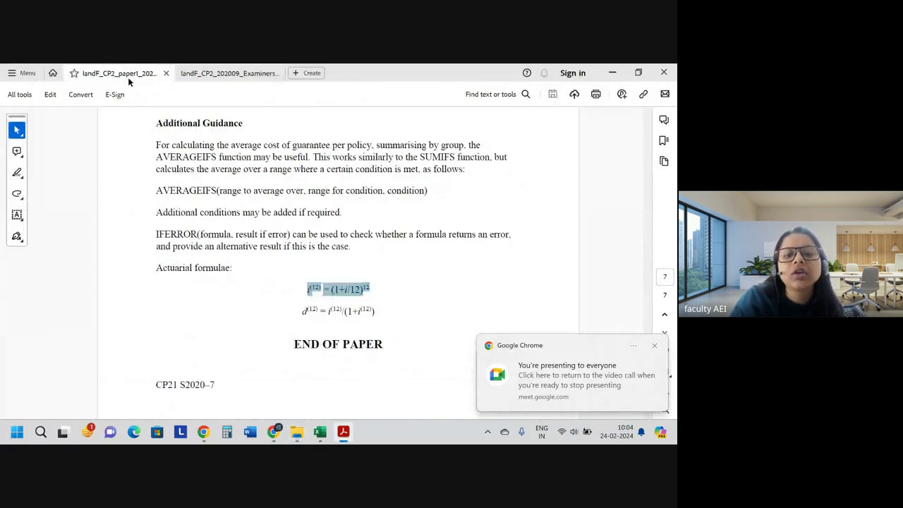
{"action": "left_click", "coordinate": [383, 299]}
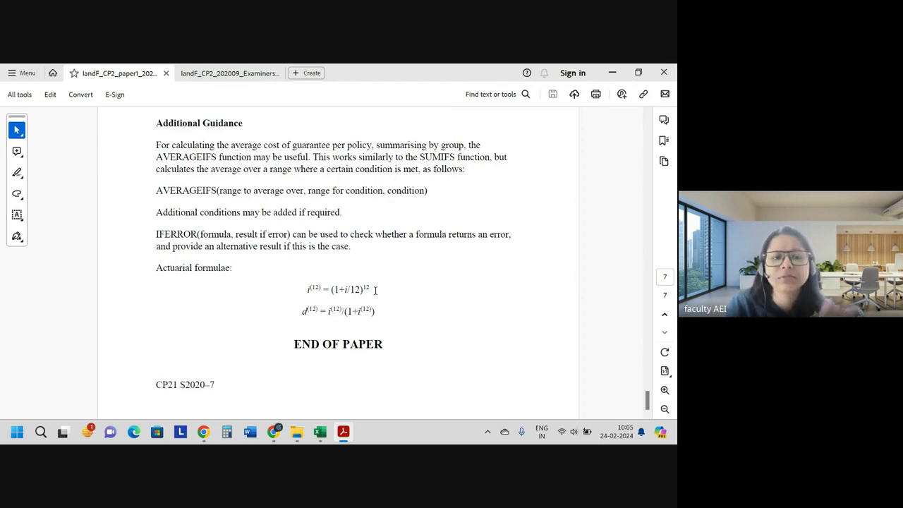
Scroll up from page 7 to page 5's Background and minimum guaranteed fund value formula
{"action": "scroll", "coordinate": [375, 290], "scroll_direction": "up", "scroll_amount": 4}
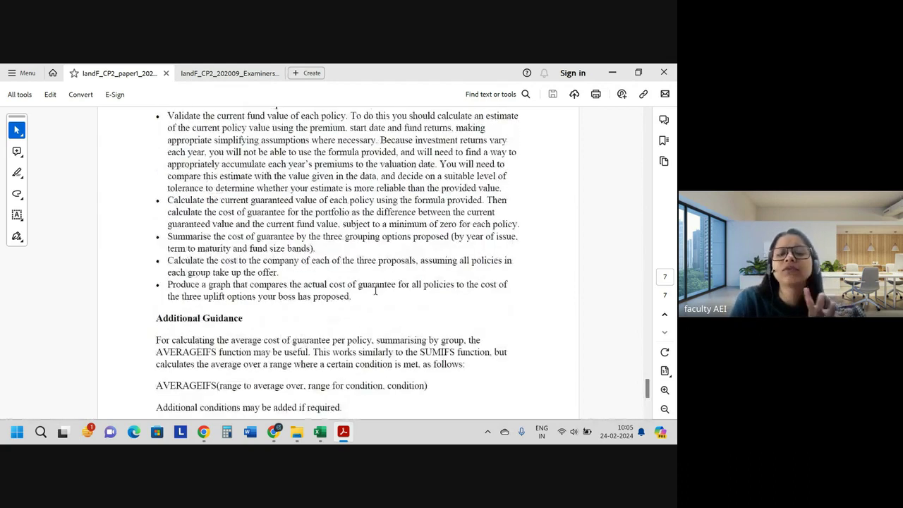
{"action": "scroll", "coordinate": [375, 290], "scroll_direction": "up", "scroll_amount": 10}
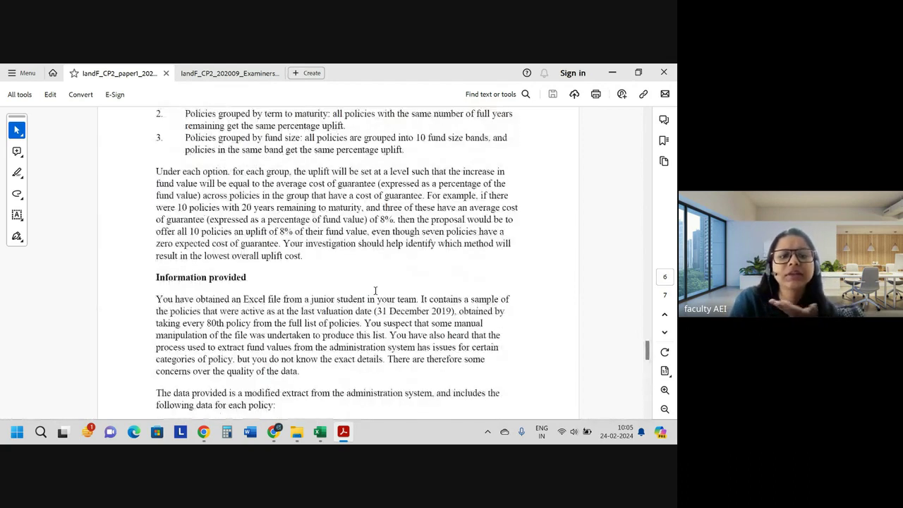
{"action": "scroll", "coordinate": [375, 290], "scroll_direction": "up", "scroll_amount": 7}
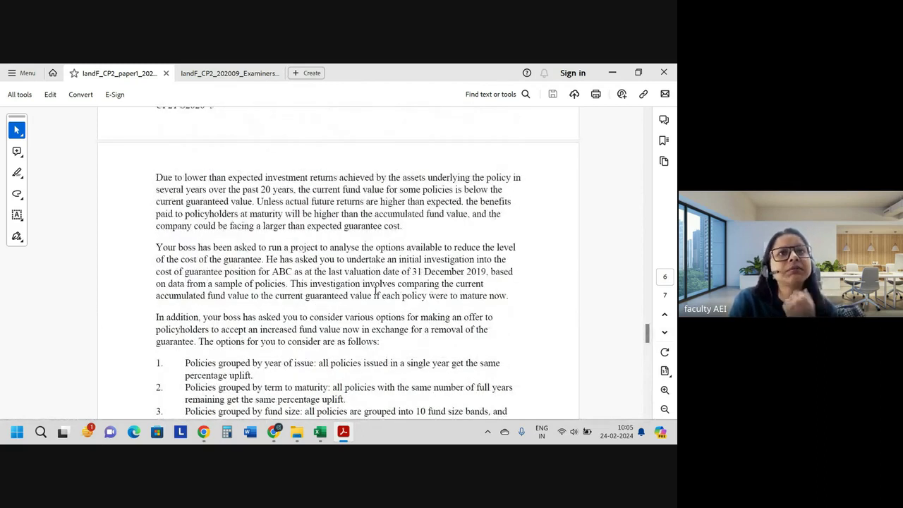
{"action": "scroll", "coordinate": [375, 290], "scroll_direction": "up", "scroll_amount": 5}
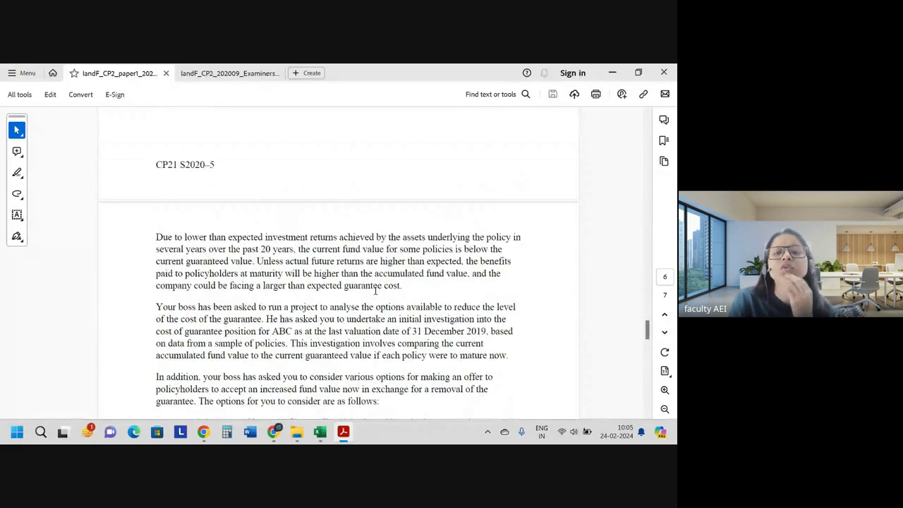
{"action": "scroll", "coordinate": [376, 290], "scroll_direction": "up", "scroll_amount": 6}
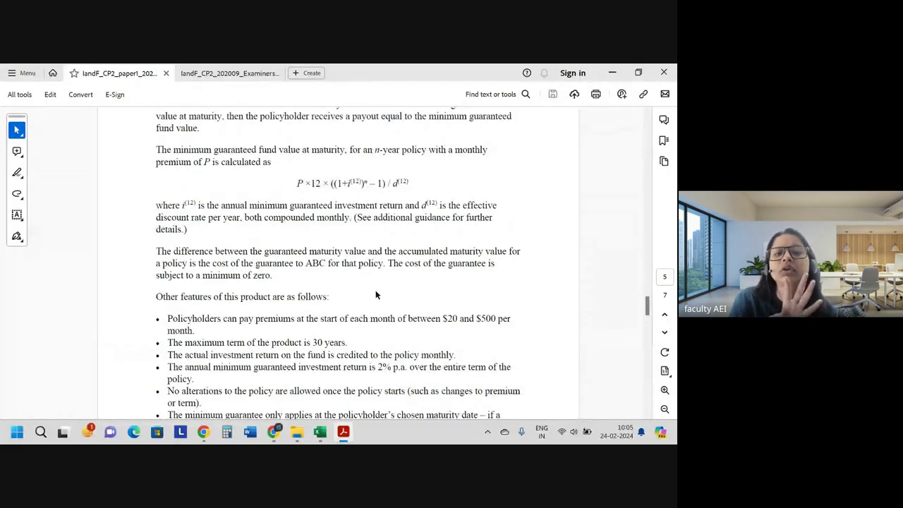
{"action": "scroll", "coordinate": [375, 290], "scroll_direction": "up", "scroll_amount": 2}
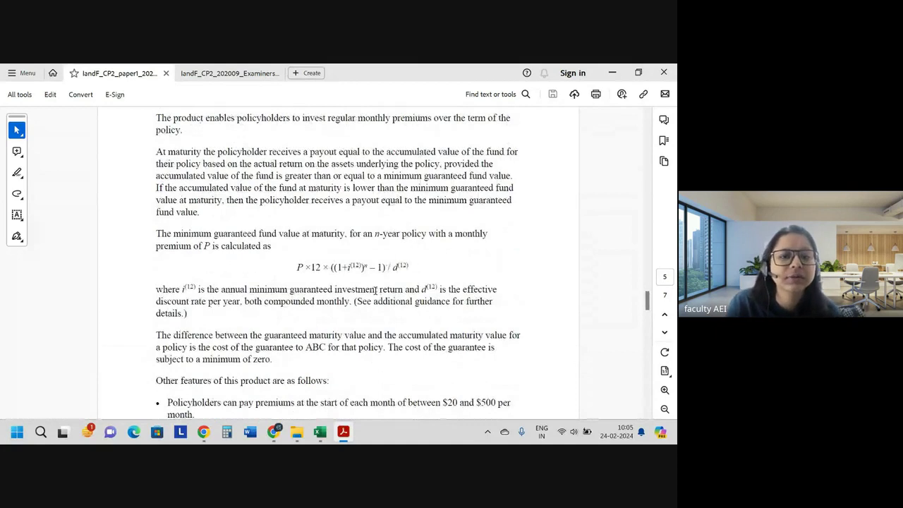
{"action": "scroll", "coordinate": [375, 290], "scroll_direction": "up", "scroll_amount": 3}
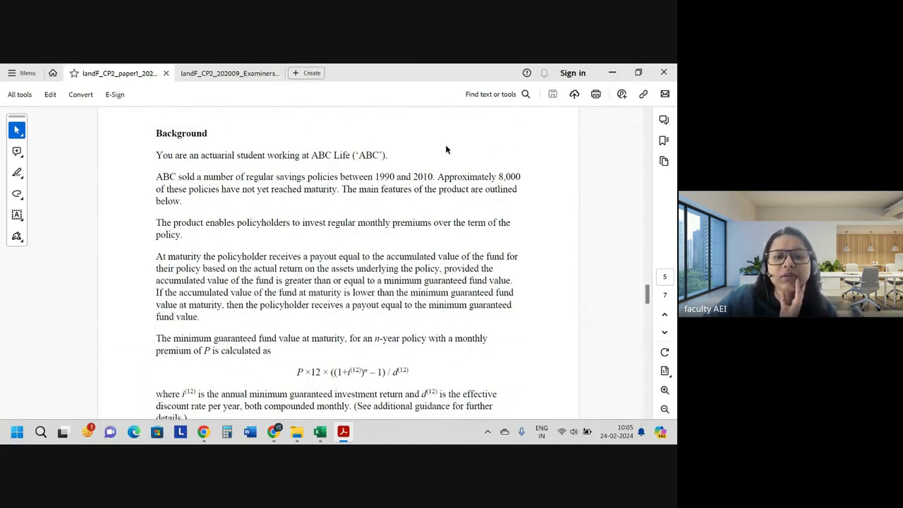
{"action": "left_click_drag", "start_coordinate": [341, 178], "coordinate": [433, 178]}
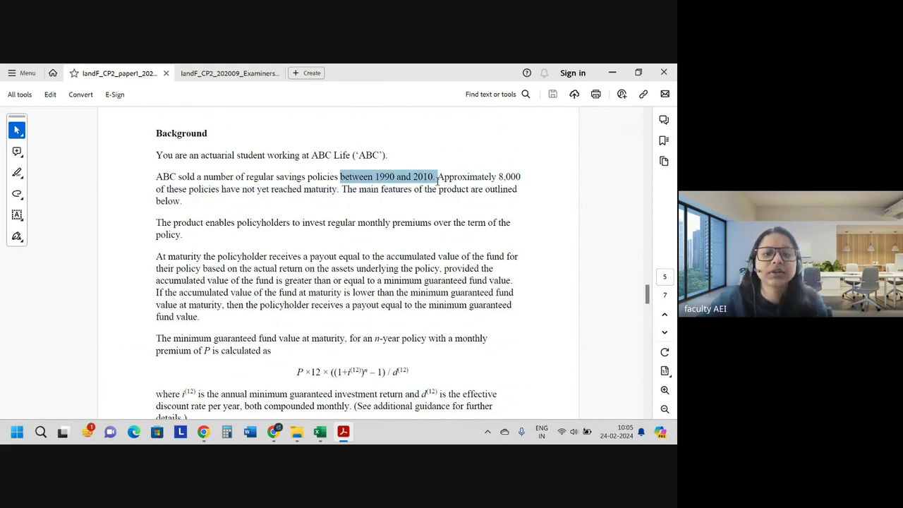
{"action": "double_click", "coordinate": [513, 177]}
{"action": "left_click_drag", "start_coordinate": [168, 189], "coordinate": [341, 189]}
{"action": "scroll", "coordinate": [295, 233], "scroll_direction": "down", "scroll_amount": 1}
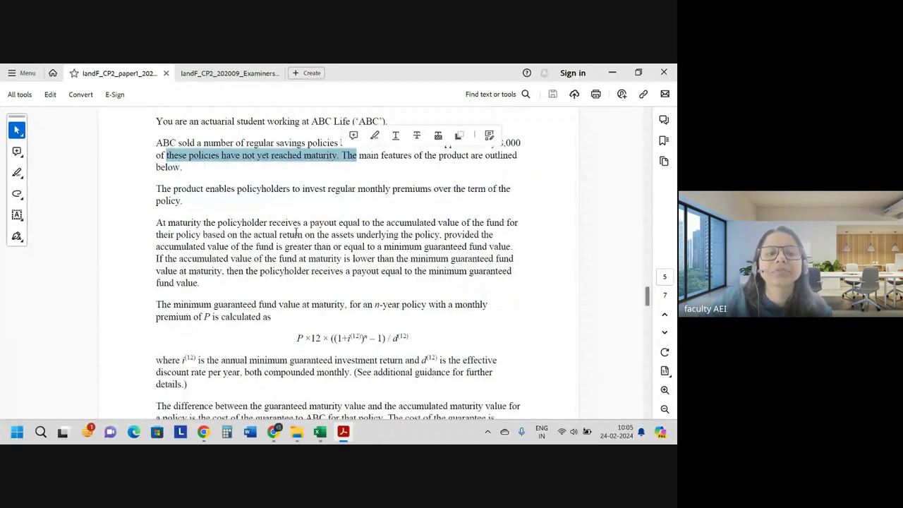
{"action": "left_click_drag", "start_coordinate": [172, 189], "coordinate": [390, 189]}
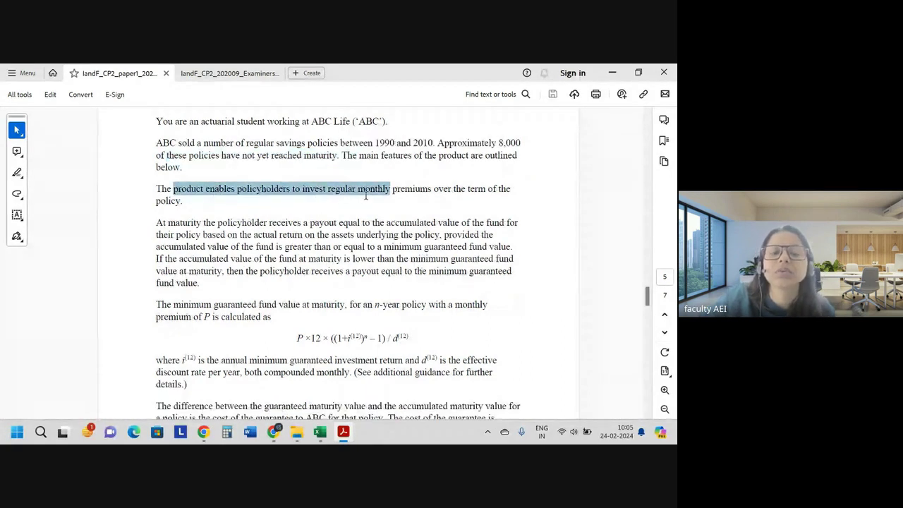
{"action": "scroll", "coordinate": [426, 249], "scroll_direction": "down", "scroll_amount": 1}
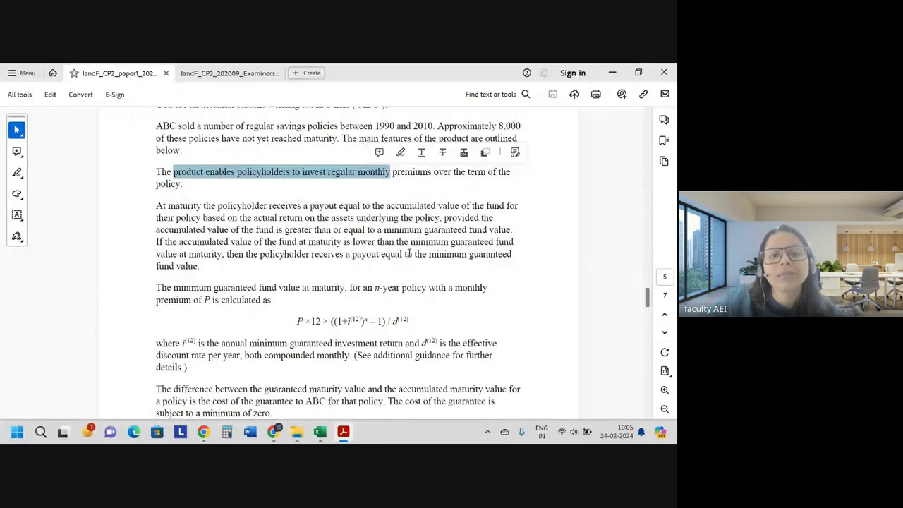
{"action": "left_click", "coordinate": [408, 252]}
{"action": "scroll", "coordinate": [168, 182], "scroll_direction": "down", "scroll_amount": 1}
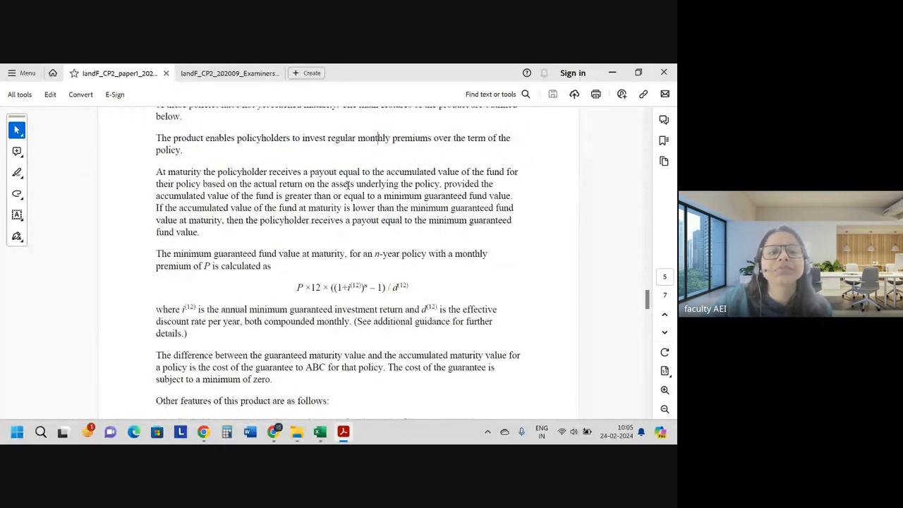
{"action": "left_click_drag", "start_coordinate": [168, 172], "coordinate": [337, 173]}
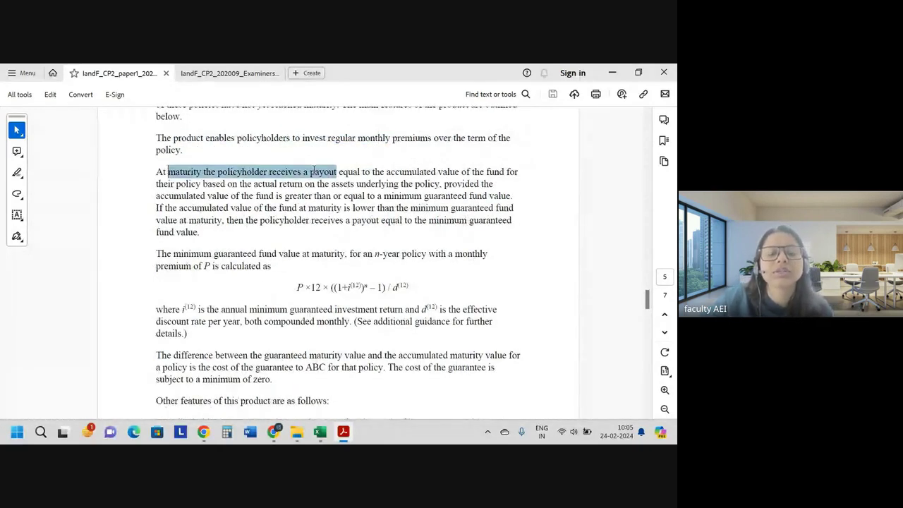
{"action": "left_click", "coordinate": [347, 174]}
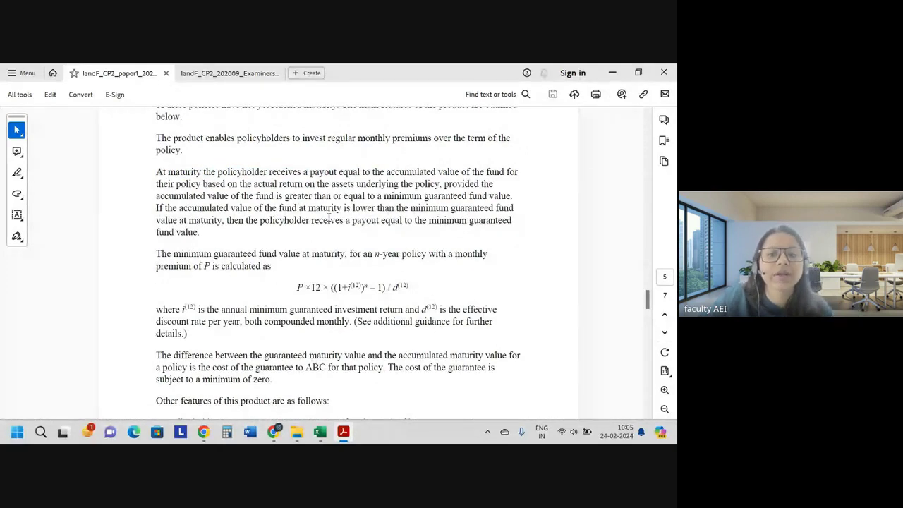
{"action": "left_click_drag", "start_coordinate": [155, 184], "coordinate": [440, 187]}
{"action": "left_click", "coordinate": [464, 187]}
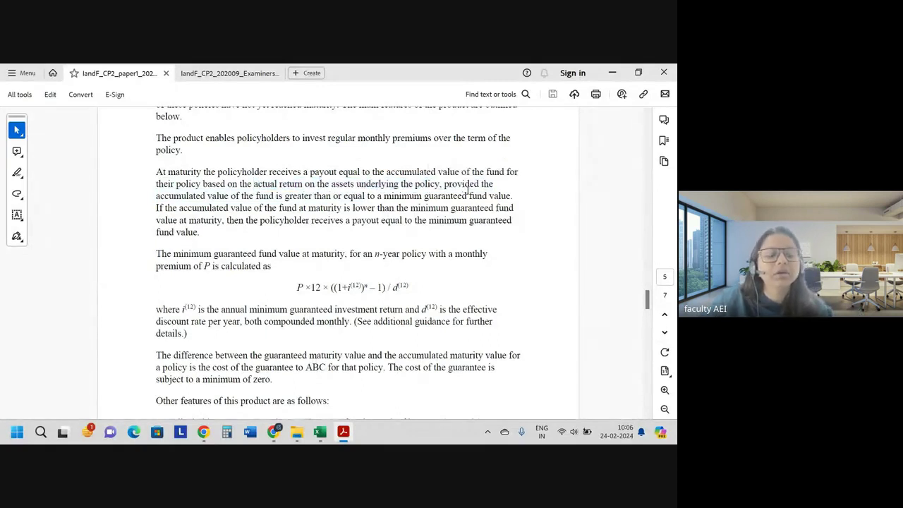
{"action": "left_click_drag", "start_coordinate": [206, 195], "coordinate": [467, 196]}
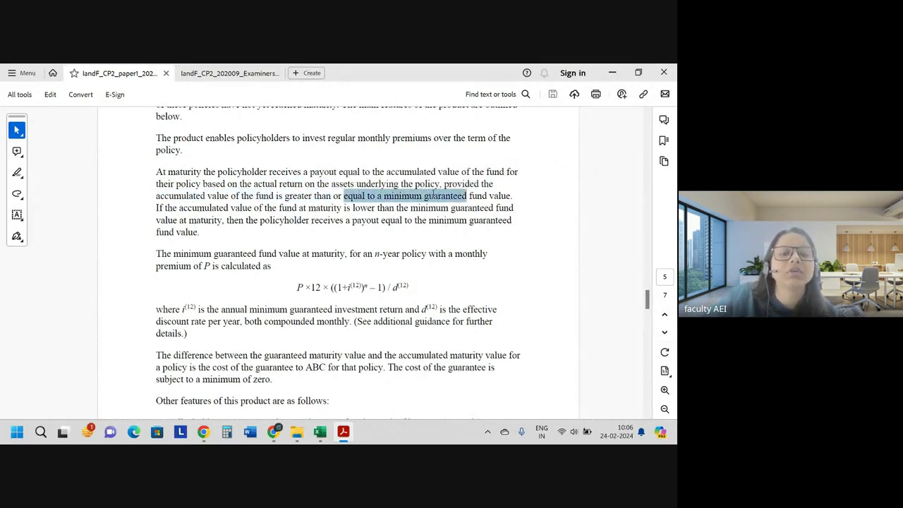
{"action": "scroll", "coordinate": [322, 214], "scroll_direction": "down", "scroll_amount": 2}
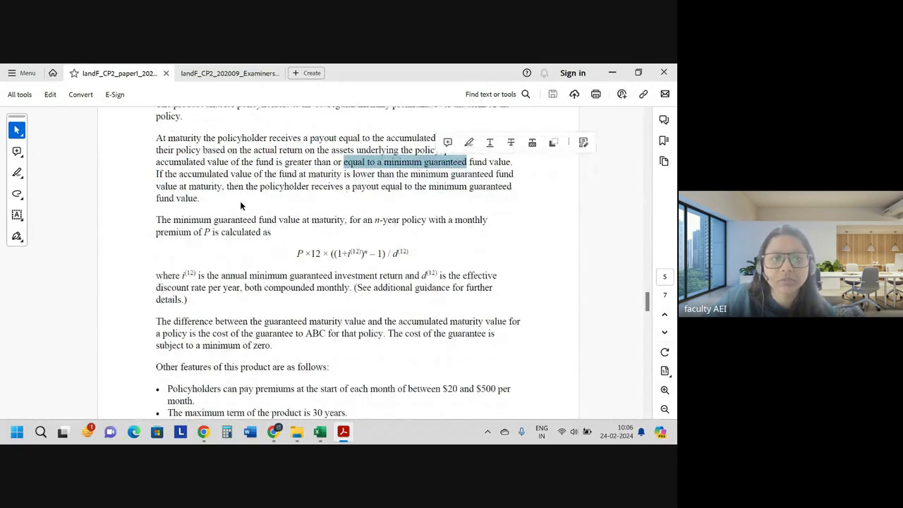
{"action": "left_click_drag", "start_coordinate": [353, 175], "coordinate": [447, 176]}
{"action": "left_click_drag", "start_coordinate": [246, 186], "coordinate": [501, 187]}
{"action": "scroll", "coordinate": [261, 201], "scroll_direction": "down", "scroll_amount": 4}
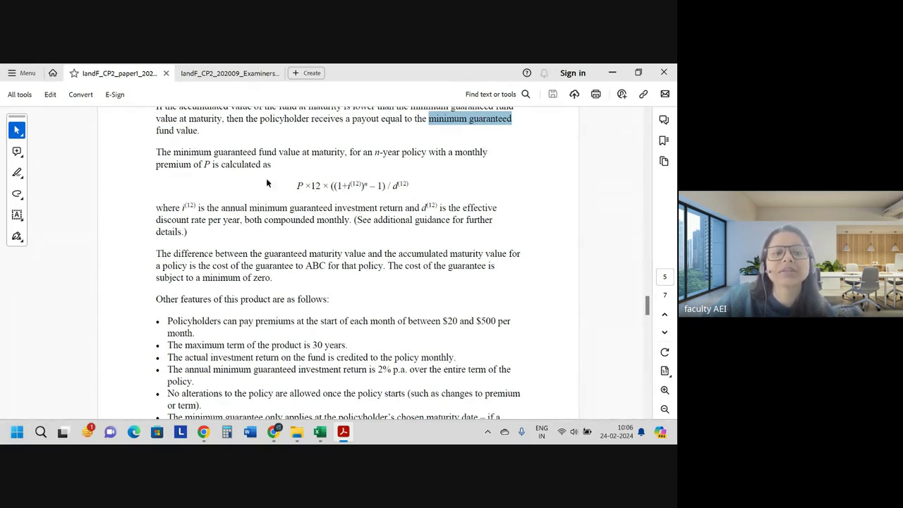
Select the guaranteed fund value formula, annual minimum return and 'compounded monthly' wording
{"action": "left_click", "coordinate": [269, 183]}
{"action": "scroll", "coordinate": [328, 188], "scroll_direction": "down", "scroll_amount": 1}
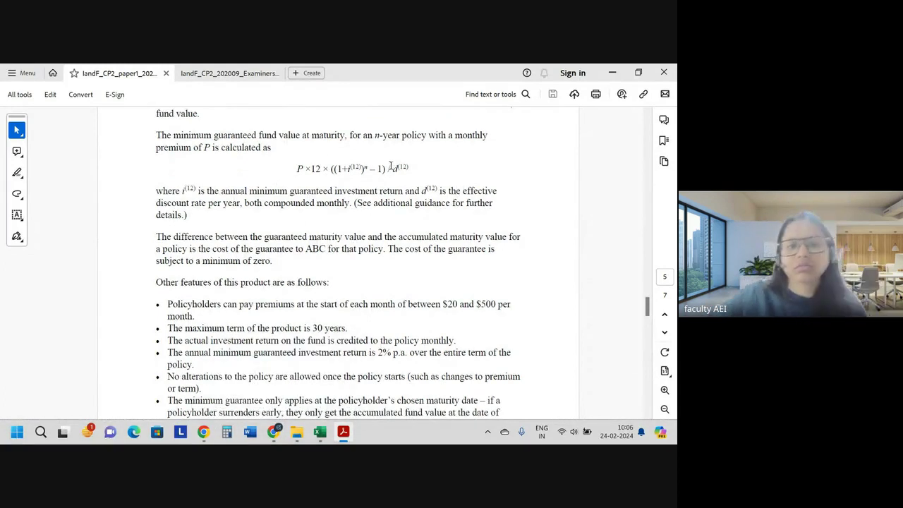
{"action": "left_click_drag", "start_coordinate": [337, 167], "coordinate": [410, 172]}
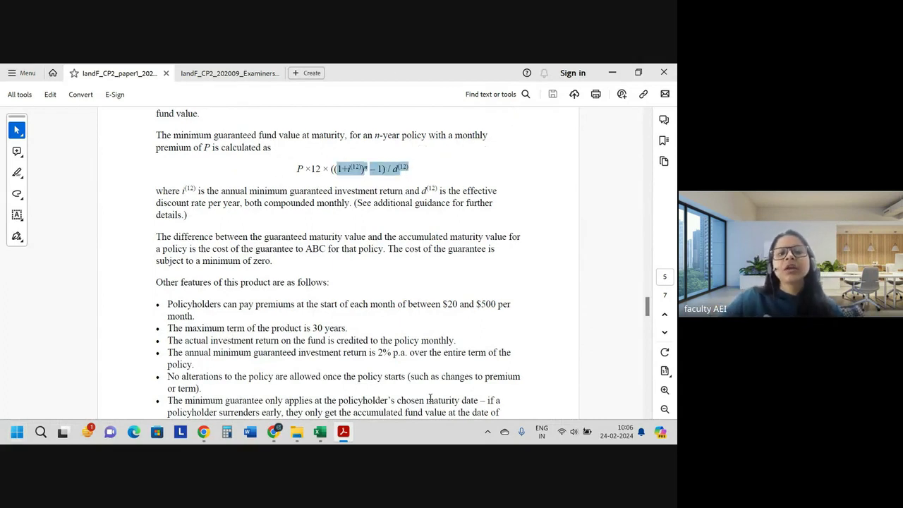
{"action": "left_click", "coordinate": [174, 196]}
{"action": "left_click_drag", "start_coordinate": [219, 192], "coordinate": [446, 191]}
{"action": "left_click_drag", "start_coordinate": [209, 205], "coordinate": [347, 206]}
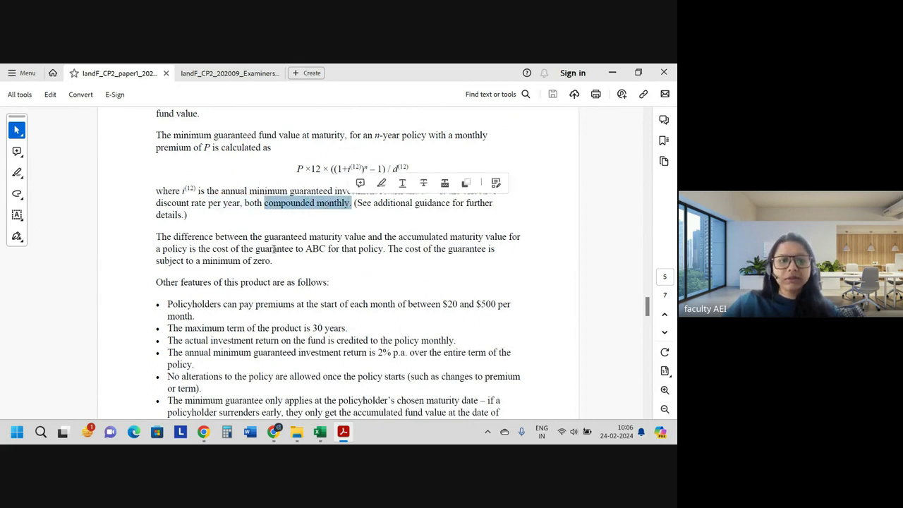
{"action": "scroll", "coordinate": [218, 240], "scroll_direction": "down", "scroll_amount": 1}
{"action": "left_click", "coordinate": [171, 203]}
Highlight the phrase 'cost of the guarantee' in pink and check its annotation
{"action": "left_click_drag", "start_coordinate": [170, 203], "coordinate": [384, 202]}
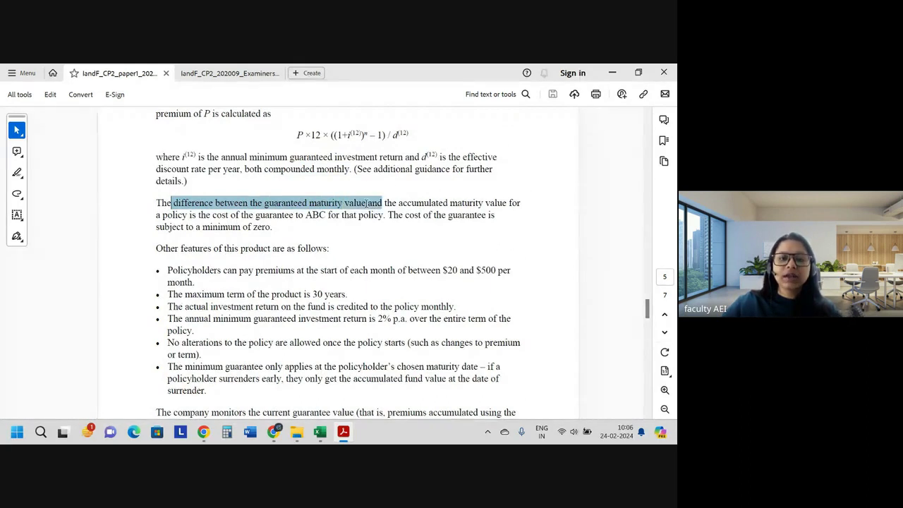
{"action": "left_click_drag", "start_coordinate": [449, 203], "coordinate": [512, 205]}
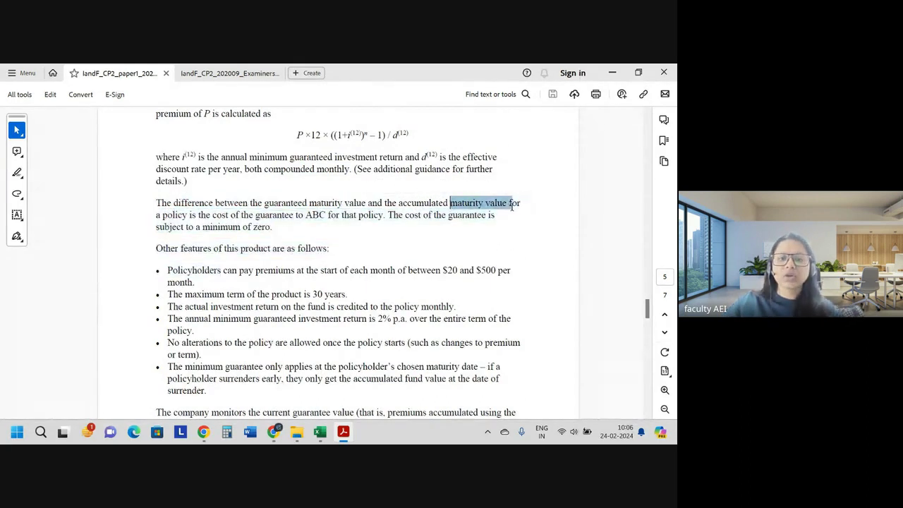
{"action": "left_click_drag", "start_coordinate": [195, 215], "coordinate": [340, 216]}
{"action": "left_click", "coordinate": [285, 217]}
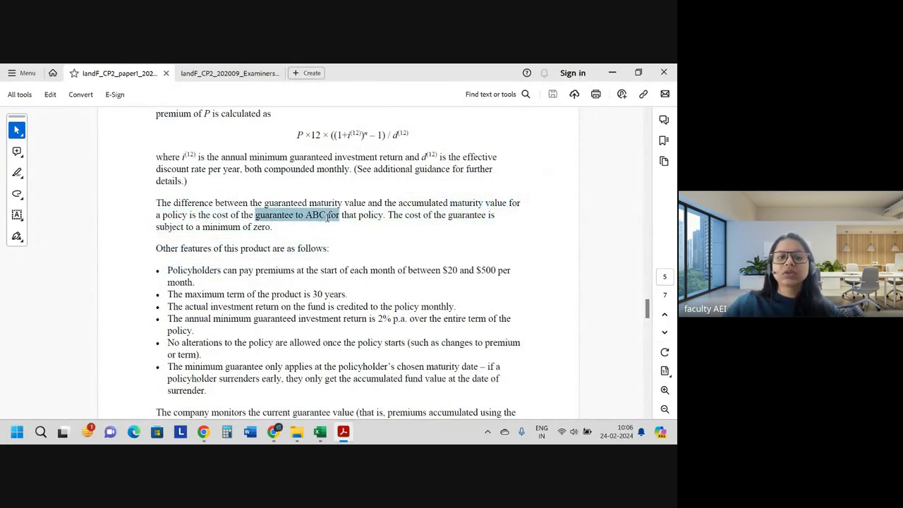
{"action": "left_click_drag", "start_coordinate": [213, 216], "coordinate": [287, 219]}
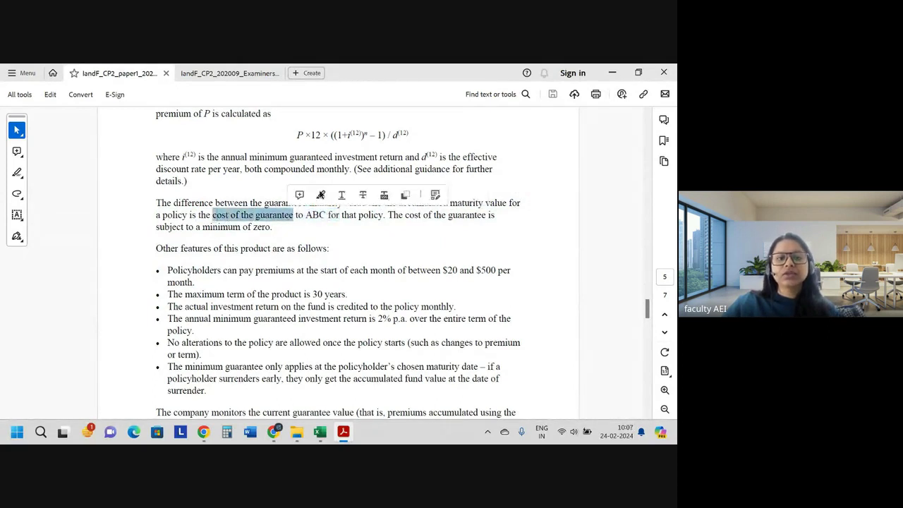
{"action": "left_click", "coordinate": [319, 199]}
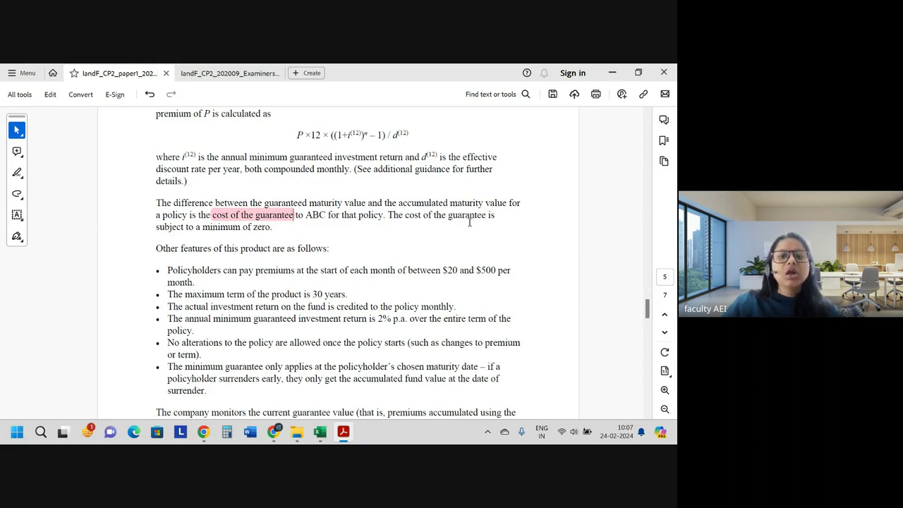
{"action": "left_click", "coordinate": [242, 219]}
{"action": "left_click", "coordinate": [264, 237]}
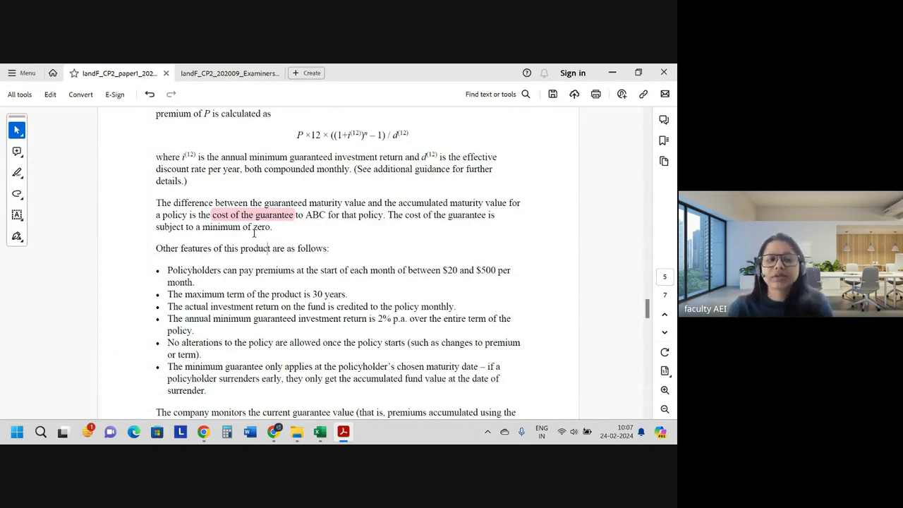
Highlight '2% p.a.' in pink after reviewing the crediting, 30-year term and $20–$500 premium lines
{"action": "scroll", "coordinate": [254, 234], "scroll_direction": "down", "scroll_amount": 3}
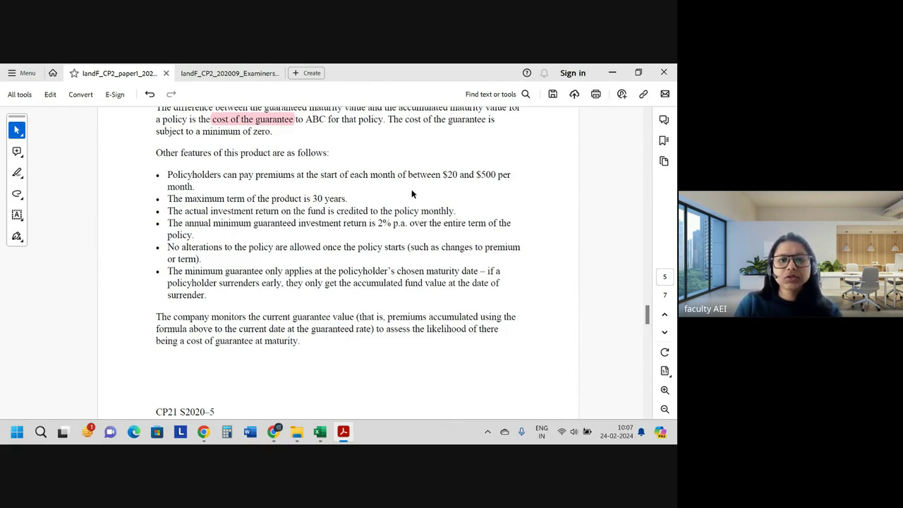
{"action": "left_click_drag", "start_coordinate": [235, 210], "coordinate": [453, 211]}
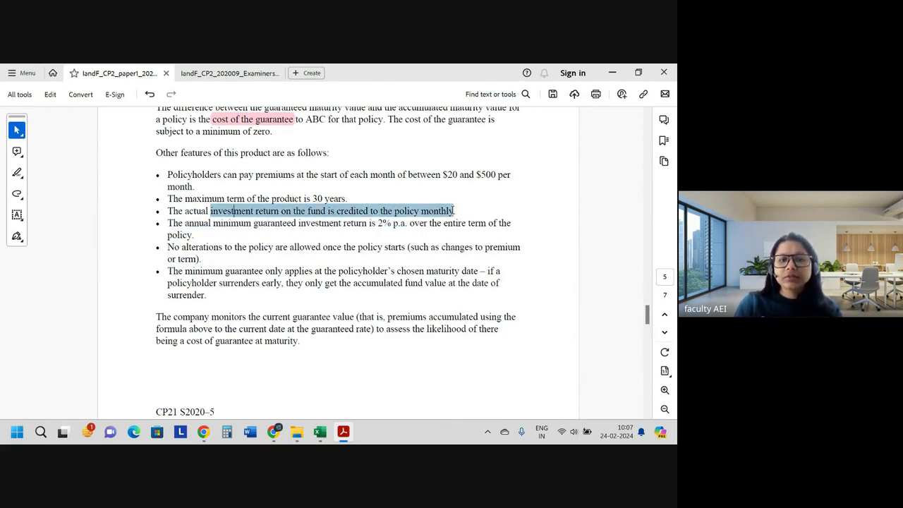
{"action": "left_click_drag", "start_coordinate": [248, 199], "coordinate": [367, 211]}
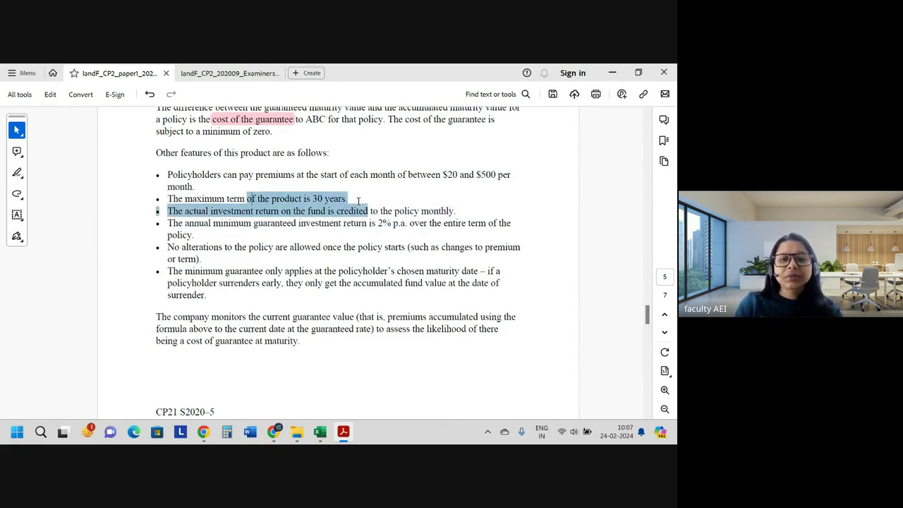
{"action": "left_click", "coordinate": [358, 201]}
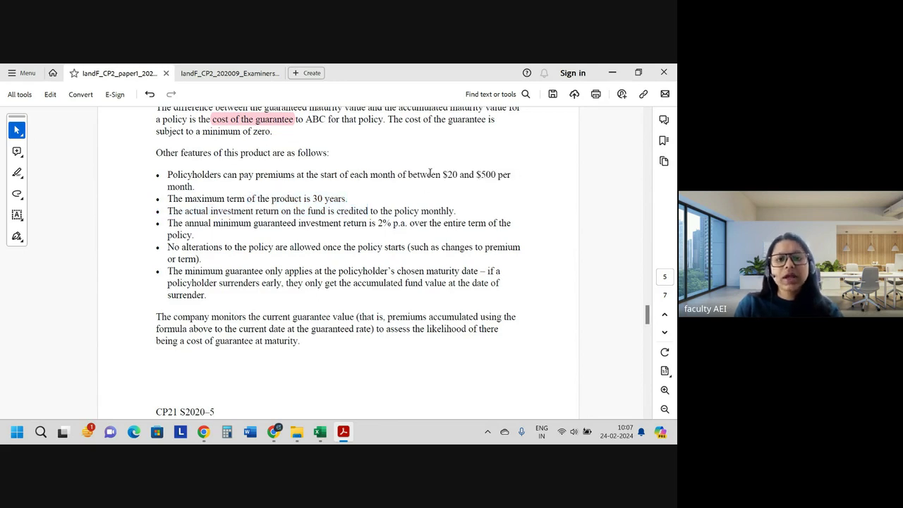
{"action": "left_click_drag", "start_coordinate": [408, 174], "coordinate": [496, 174]}
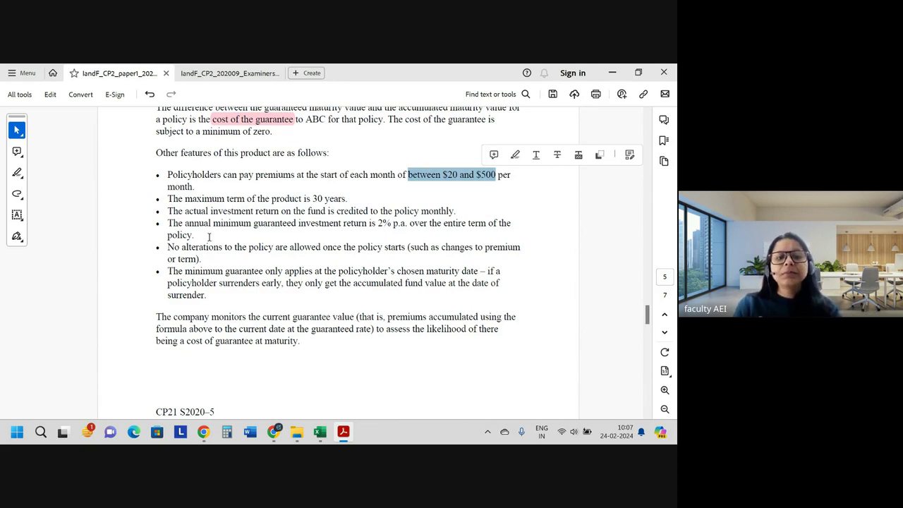
{"action": "left_click", "coordinate": [380, 221]}
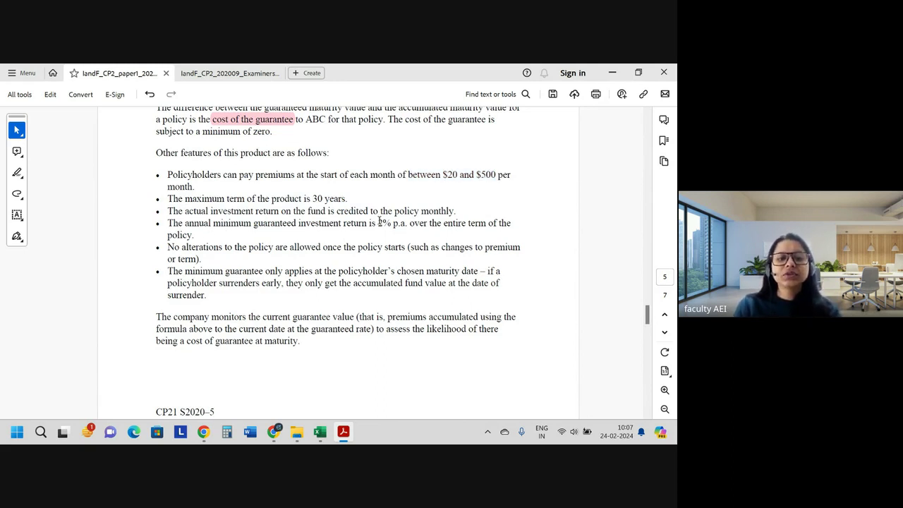
{"action": "left_click_drag", "start_coordinate": [378, 223], "coordinate": [407, 223]}
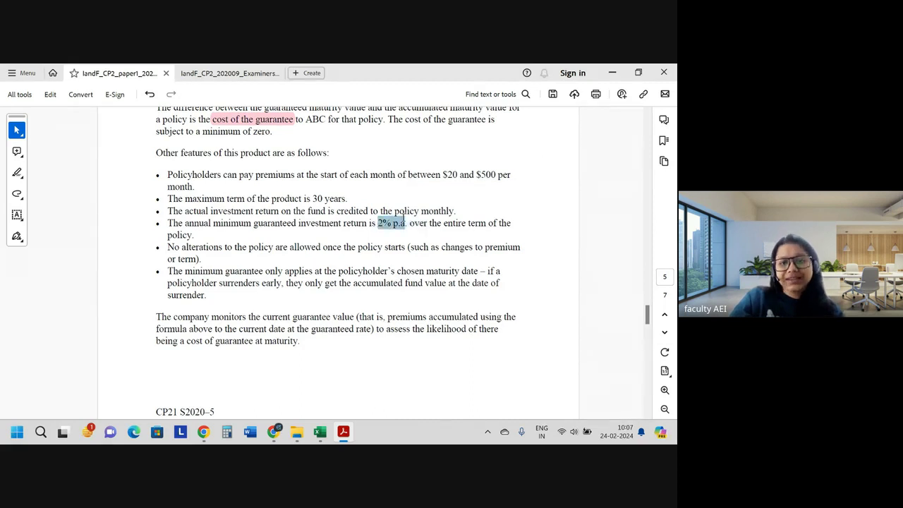
{"action": "left_click", "coordinate": [439, 203]}
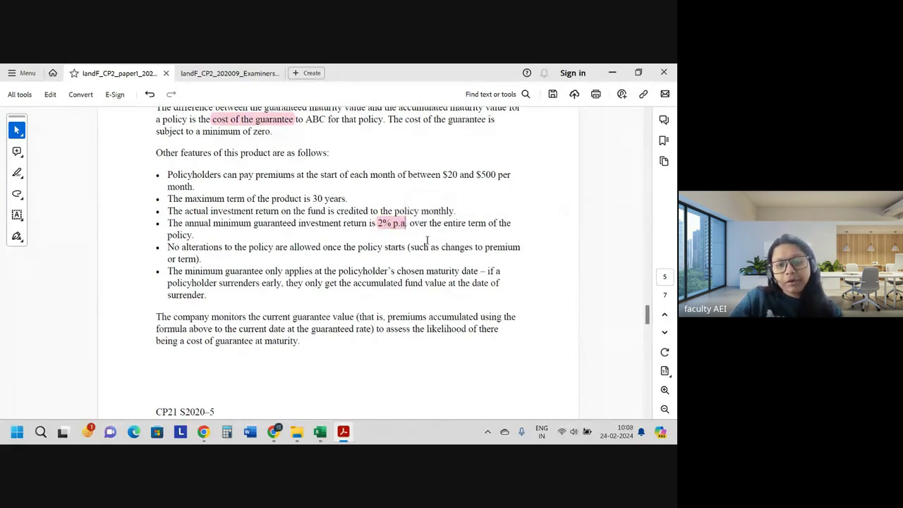
Select the no-alterations, maturity guarantee, early surrender and current guarantee value wording
{"action": "scroll", "coordinate": [425, 244], "scroll_direction": "down", "scroll_amount": 1}
{"action": "left_click_drag", "start_coordinate": [181, 213], "coordinate": [408, 214]}
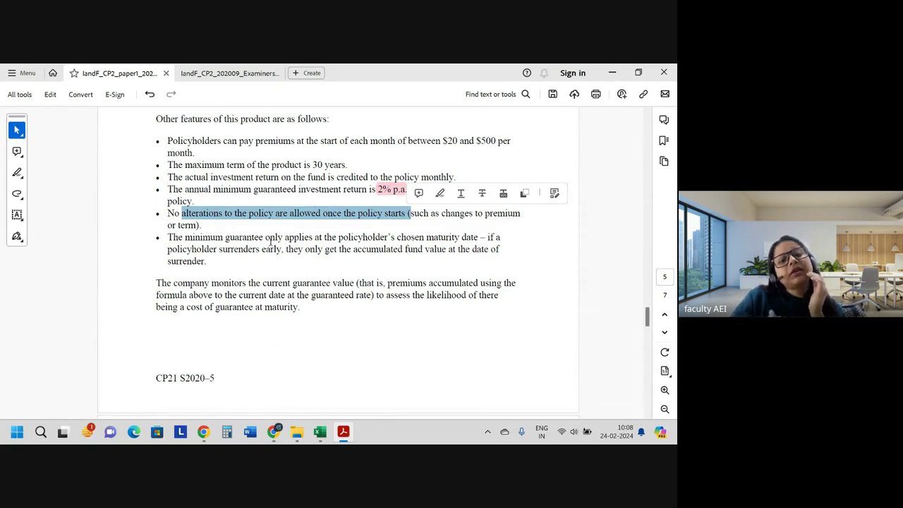
{"action": "left_click_drag", "start_coordinate": [349, 237], "coordinate": [484, 238]}
{"action": "left_click_drag", "start_coordinate": [218, 249], "coordinate": [451, 270]}
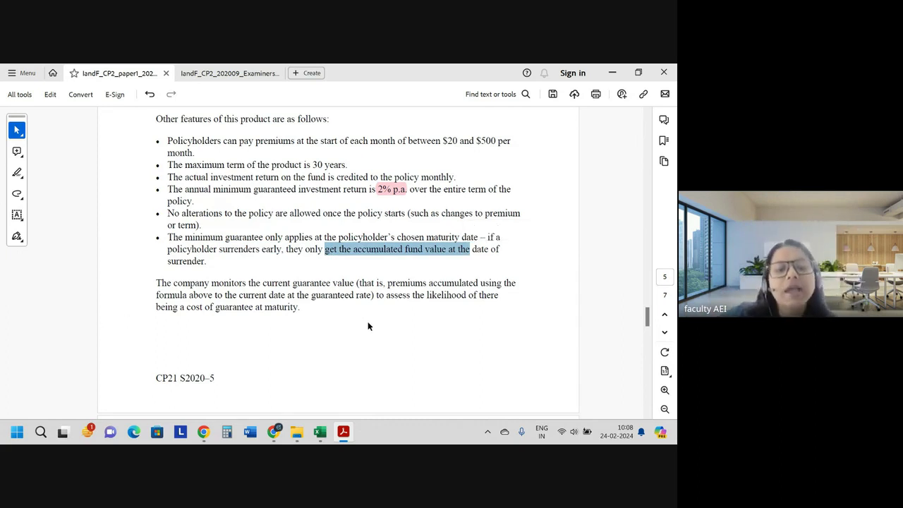
{"action": "left_click_drag", "start_coordinate": [376, 283], "coordinate": [498, 286]}
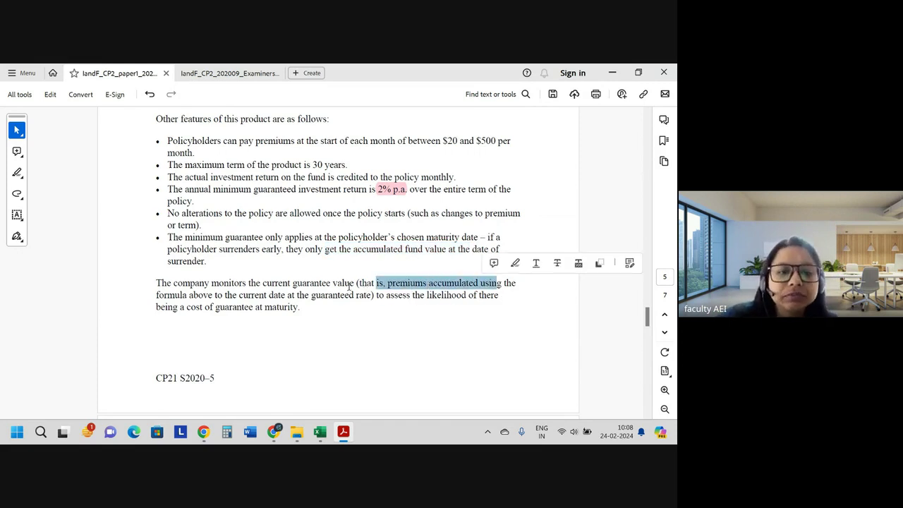
{"action": "left_click_drag", "start_coordinate": [189, 295], "coordinate": [325, 304]}
{"action": "left_click", "coordinate": [328, 304]}
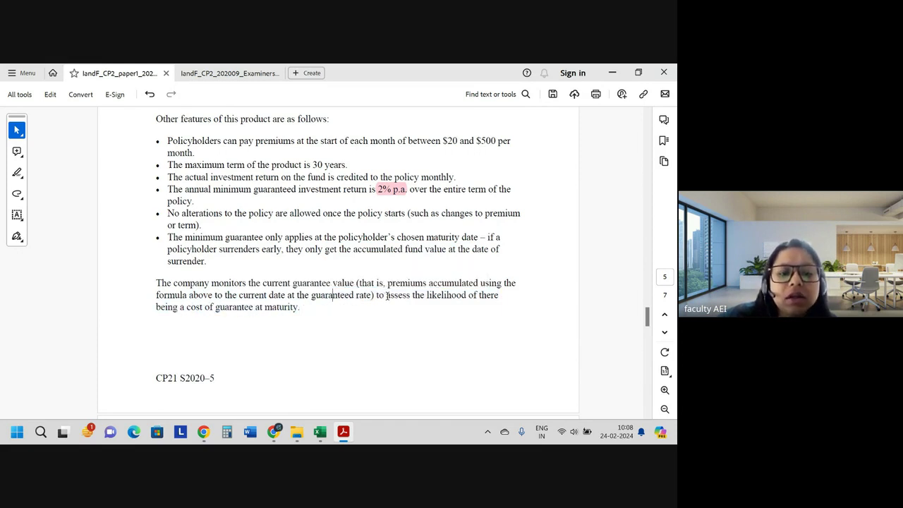
{"action": "left_click_drag", "start_coordinate": [386, 295], "coordinate": [498, 299]}
{"action": "left_click", "coordinate": [193, 317]}
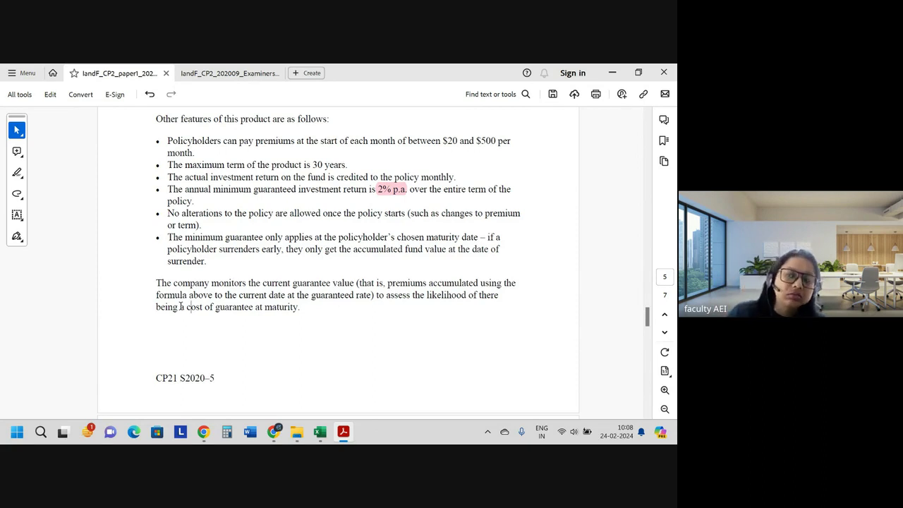
{"action": "scroll", "coordinate": [181, 306], "scroll_direction": "down", "scroll_amount": 7}
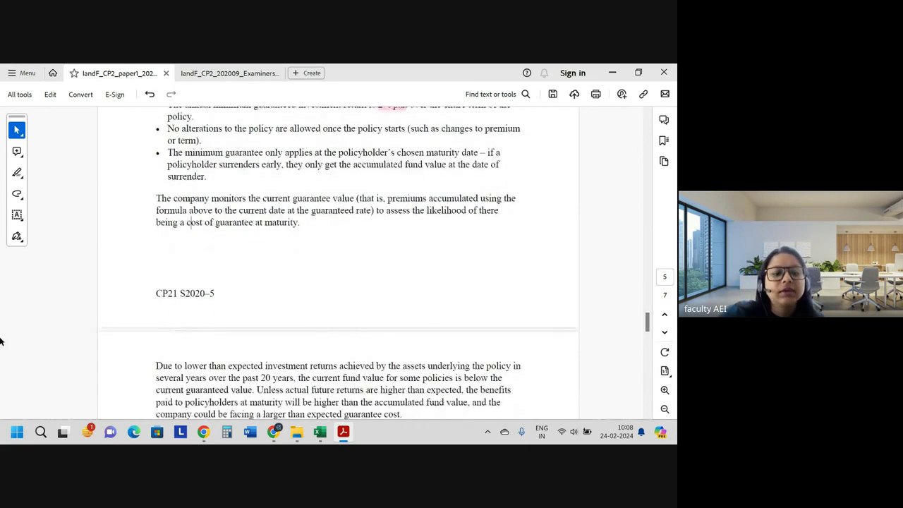
Select the lower-returns paragraph's phrases on past 20 years, fund value and larger guarantee cost
{"action": "scroll", "coordinate": [223, 314], "scroll_direction": "down", "scroll_amount": 1}
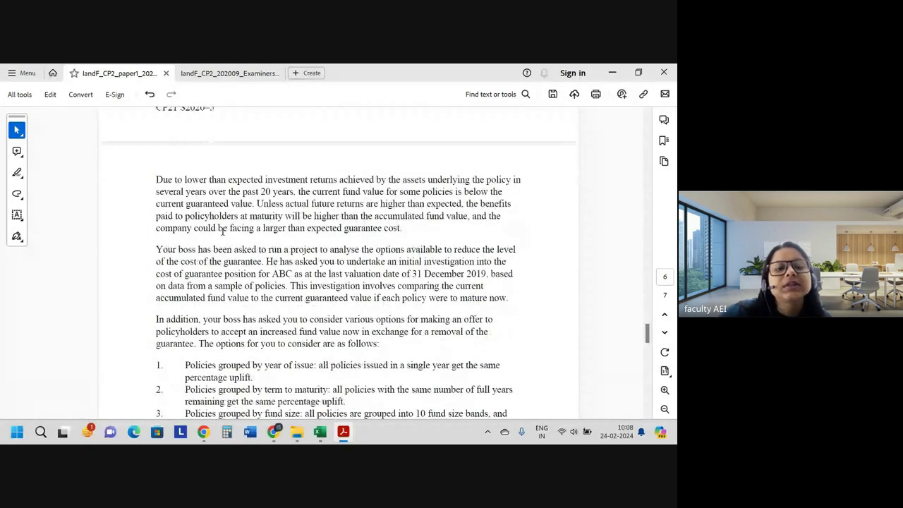
{"action": "left_click_drag", "start_coordinate": [209, 181], "coordinate": [470, 181]}
{"action": "left_click_drag", "start_coordinate": [229, 192], "coordinate": [452, 193]}
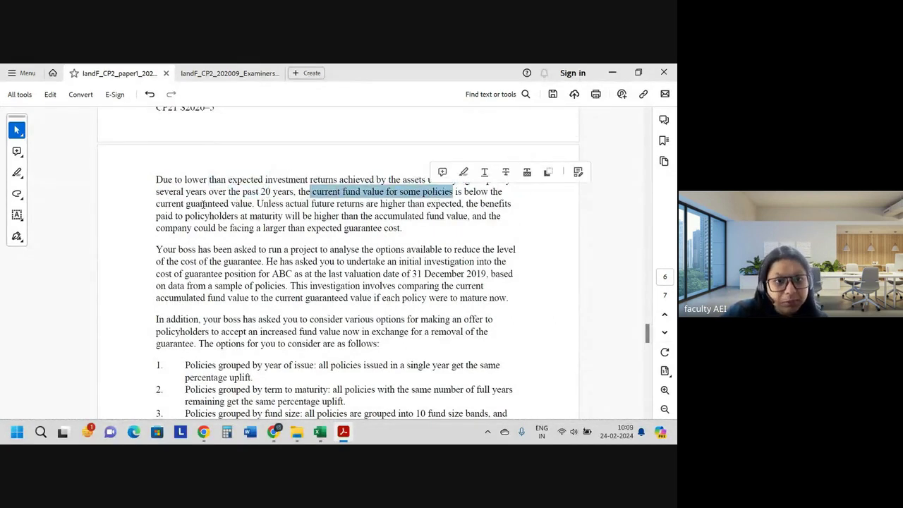
{"action": "left_click_drag", "start_coordinate": [203, 205], "coordinate": [231, 205]}
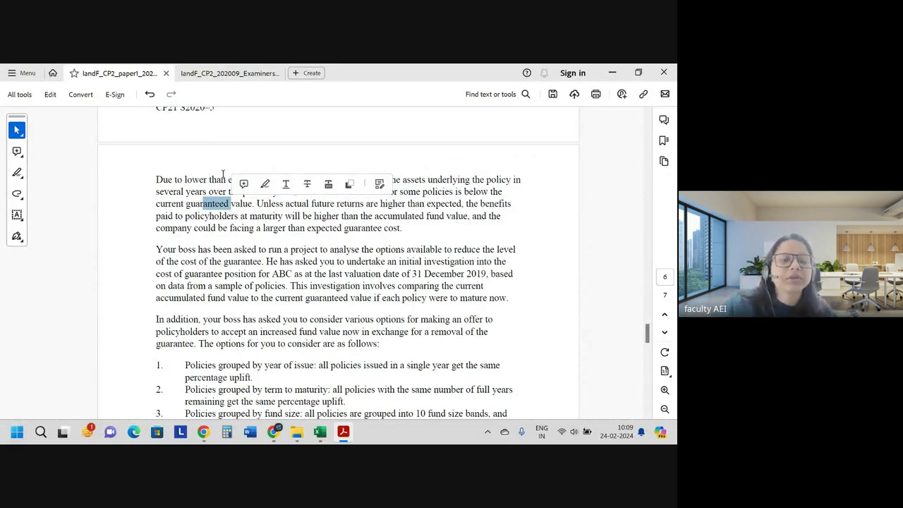
{"action": "left_click_drag", "start_coordinate": [286, 206], "coordinate": [423, 205]}
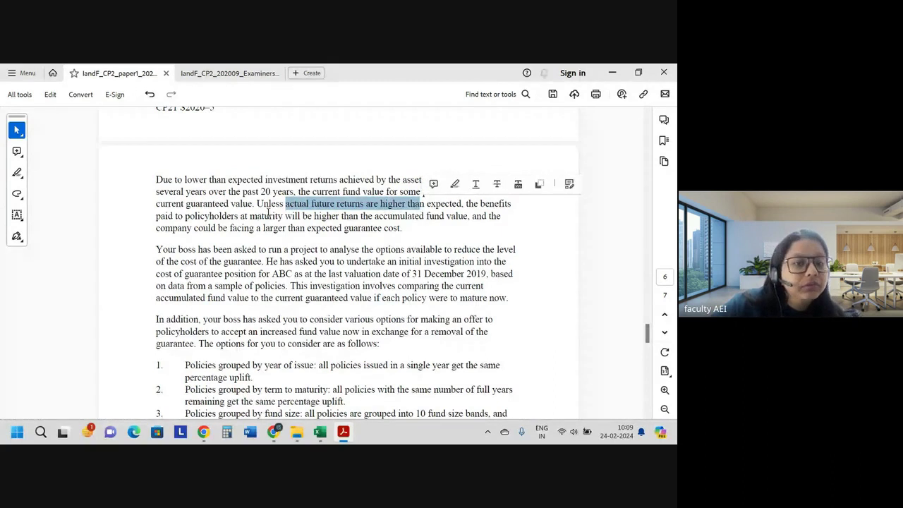
{"action": "left_click_drag", "start_coordinate": [285, 216], "coordinate": [468, 217]}
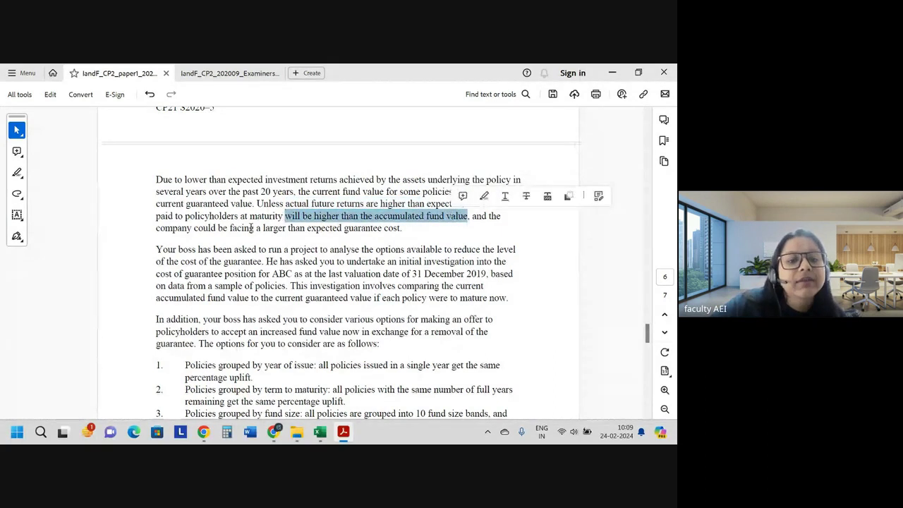
{"action": "left_click_drag", "start_coordinate": [253, 227], "coordinate": [381, 228]}
{"action": "scroll", "coordinate": [358, 238], "scroll_direction": "down", "scroll_amount": 1}
Highlight the valuation date '31 December 2019' in pink
{"action": "scroll", "coordinate": [358, 237], "scroll_direction": "down", "scroll_amount": 2}
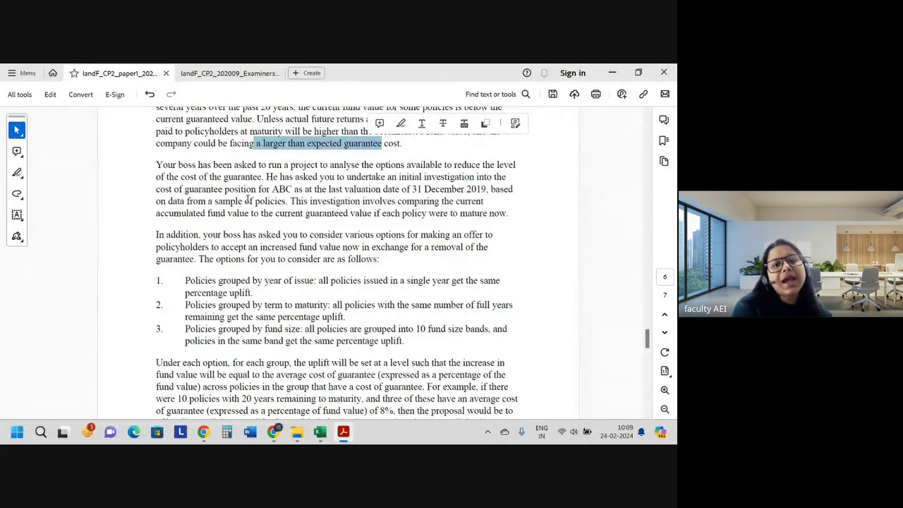
{"action": "left_click_drag", "start_coordinate": [422, 189], "coordinate": [488, 189]}
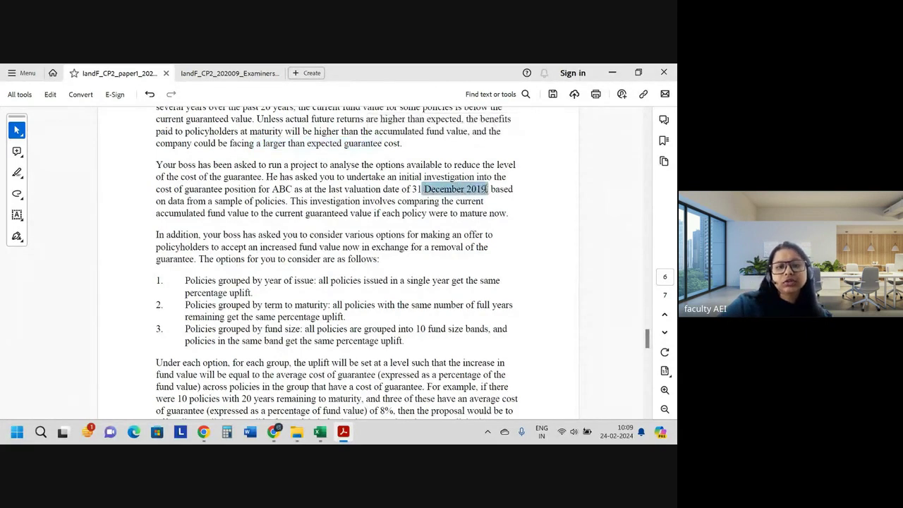
{"action": "mouse_move", "coordinate": [382, 189]}
{"action": "left_mouse_down"}
{"action": "mouse_move", "coordinate": [501, 191]}
{"action": "mouse_move", "coordinate": [490, 189]}
{"action": "left_mouse_up"}
{"action": "left_click", "coordinate": [517, 169]}
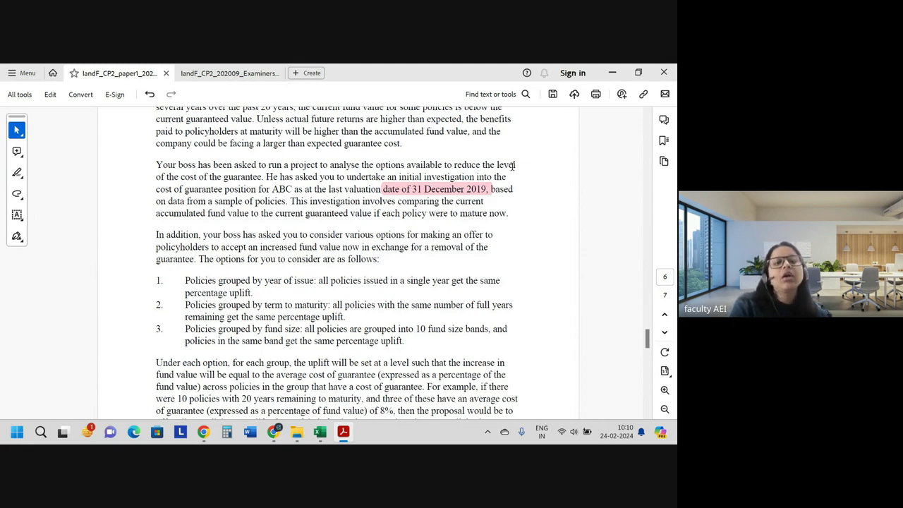
Highlight 'year of issue' in the first uplift grouping option in pink
{"action": "scroll", "coordinate": [414, 272], "scroll_direction": "down", "scroll_amount": 3}
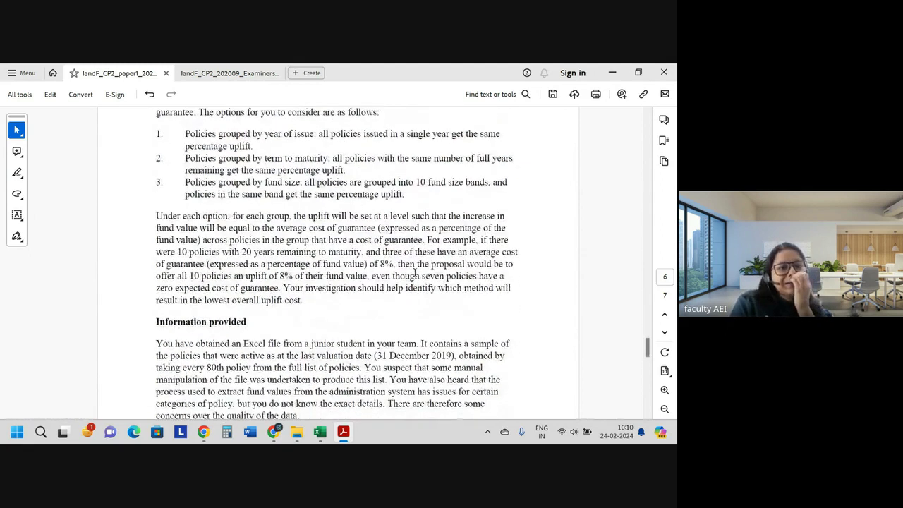
{"action": "scroll", "coordinate": [414, 272], "scroll_direction": "up", "scroll_amount": 1}
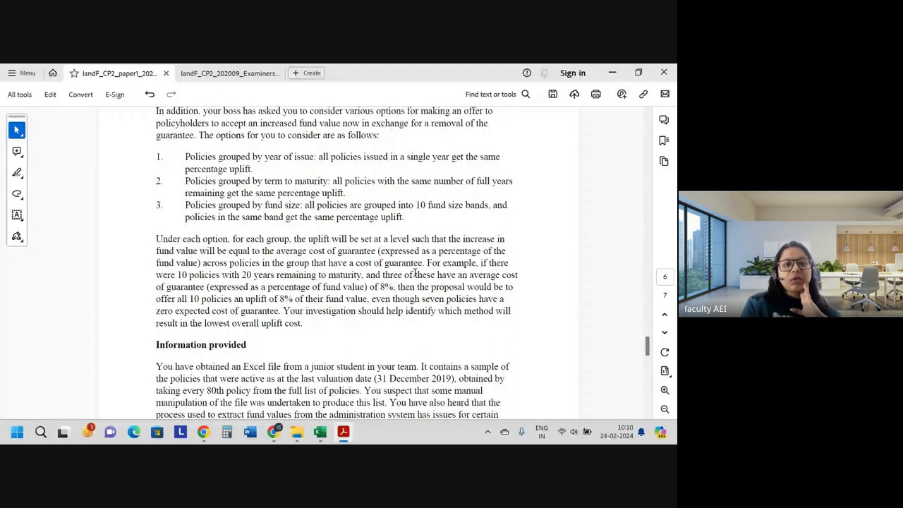
{"action": "left_click_drag", "start_coordinate": [218, 157], "coordinate": [314, 157]}
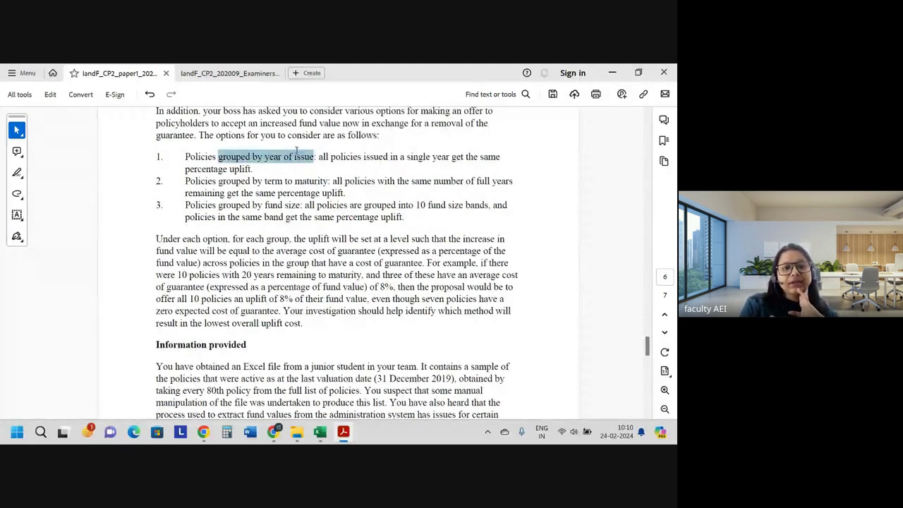
{"action": "mouse_move", "coordinate": [300, 157]}
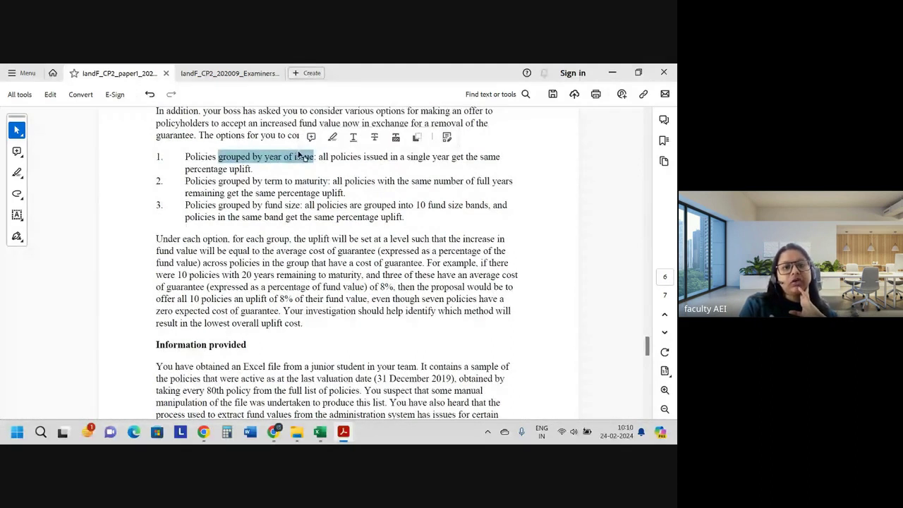
{"action": "left_click_drag", "start_coordinate": [265, 157], "coordinate": [296, 156]}
{"action": "left_click", "coordinate": [332, 136]}
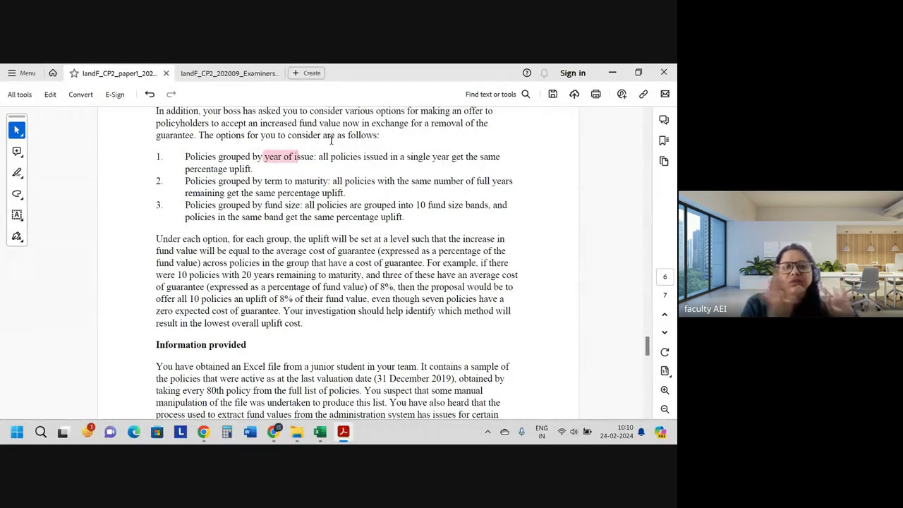
Highlight '1990 and 2010' in the Background paragraph, then return down to the uplift options
{"action": "scroll", "coordinate": [331, 140], "scroll_direction": "up", "scroll_amount": 10}
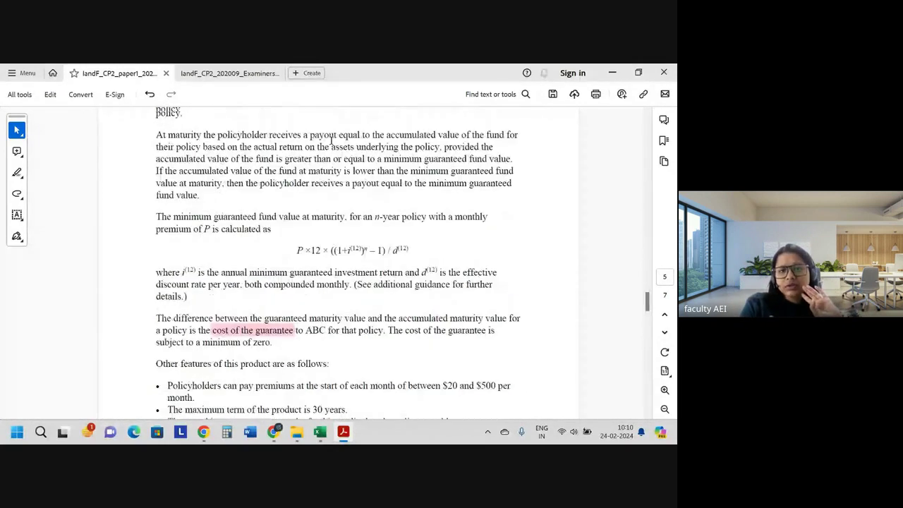
{"action": "scroll", "coordinate": [331, 140], "scroll_direction": "up", "scroll_amount": 10}
{"action": "scroll", "coordinate": [331, 139], "scroll_direction": "down", "scroll_amount": 7}
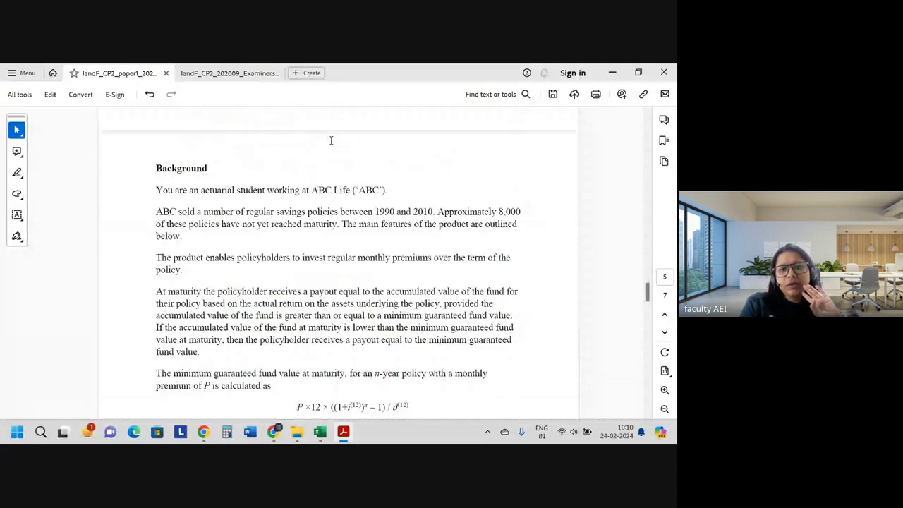
{"action": "scroll", "coordinate": [370, 182], "scroll_direction": "down", "scroll_amount": 1}
{"action": "left_click_drag", "start_coordinate": [358, 186], "coordinate": [433, 174]}
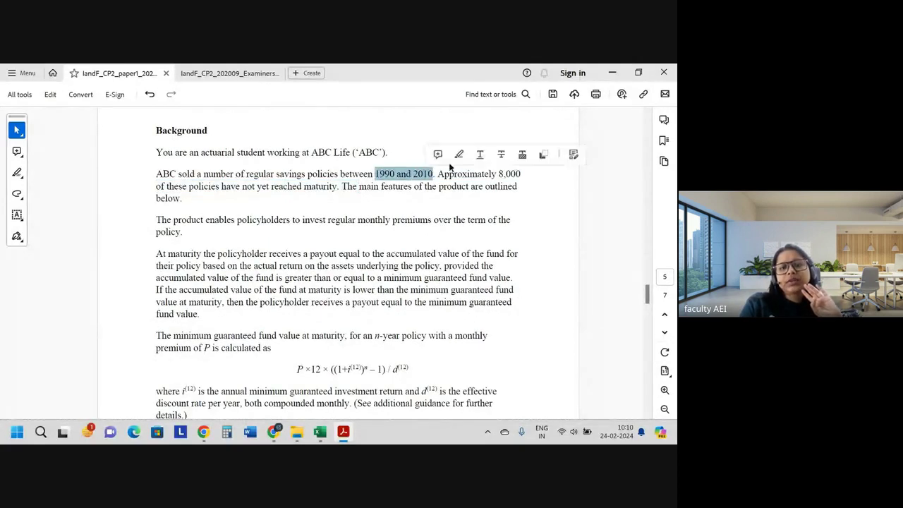
{"action": "left_click", "coordinate": [462, 154]}
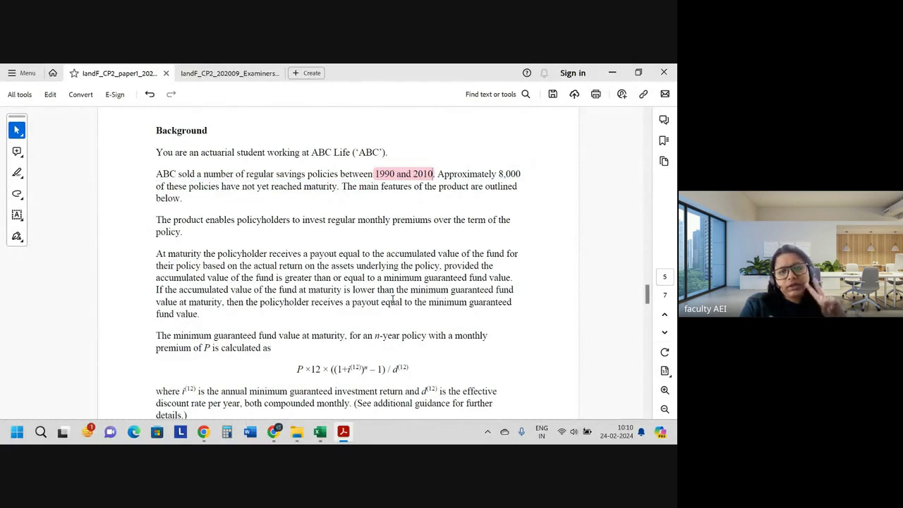
{"action": "scroll", "coordinate": [392, 299], "scroll_direction": "down", "scroll_amount": 15}
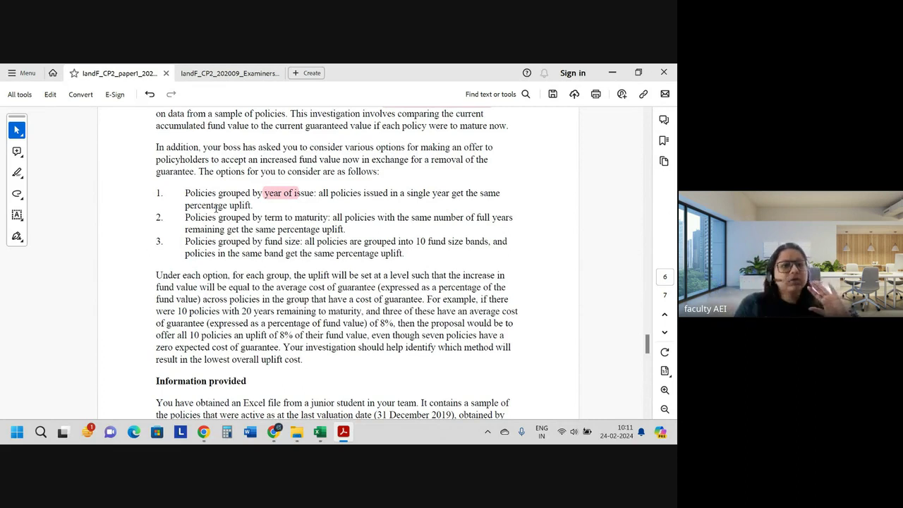
Highlight 'grouped by term to maturity' and the start of option 2's second line
{"action": "left_click_drag", "start_coordinate": [218, 219], "coordinate": [328, 219]}
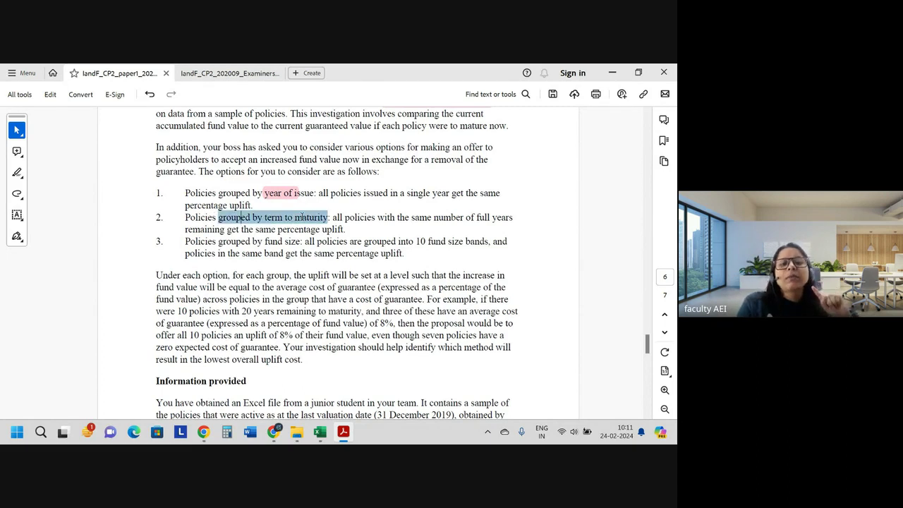
{"action": "left_click", "coordinate": [353, 198]}
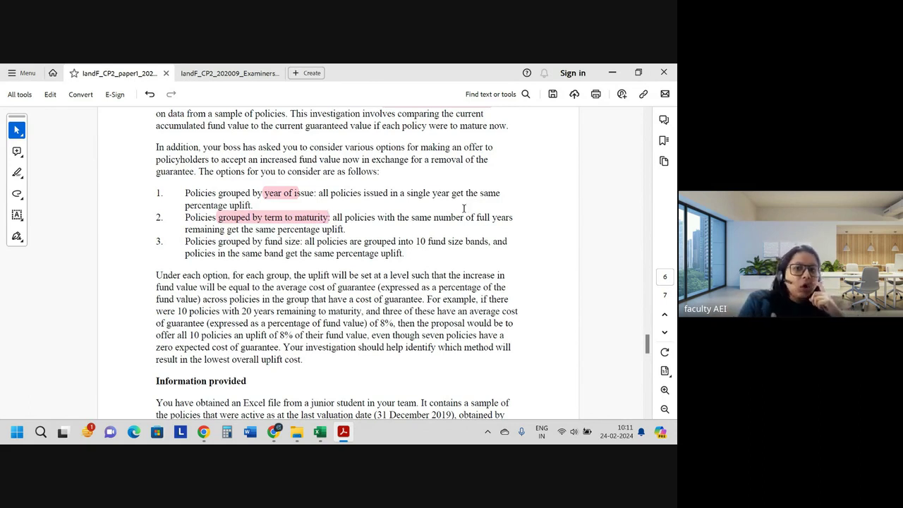
{"action": "left_click", "coordinate": [276, 220]}
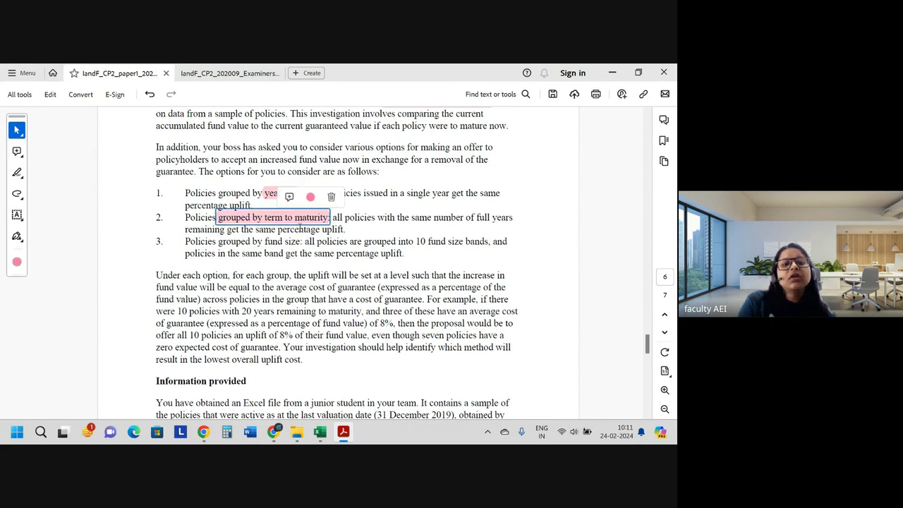
{"action": "left_click_drag", "start_coordinate": [256, 229], "coordinate": [342, 230]}
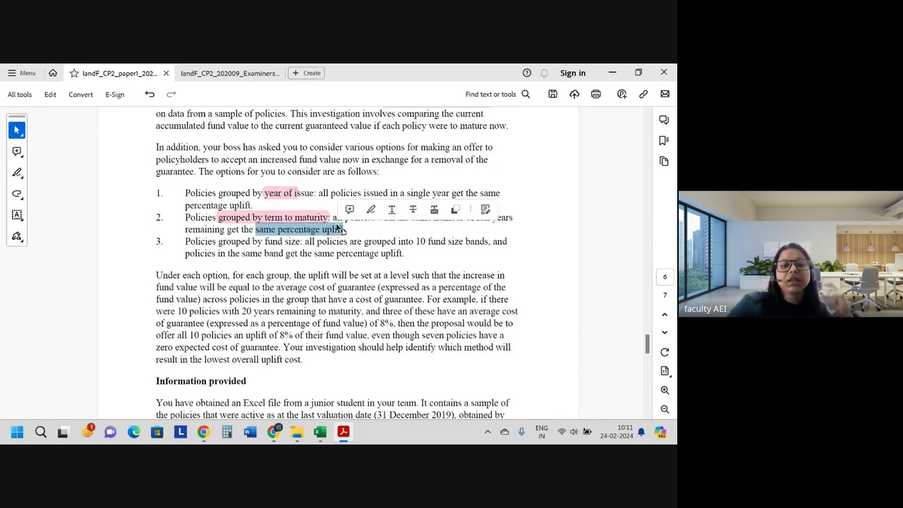
{"action": "left_click", "coordinate": [342, 230]}
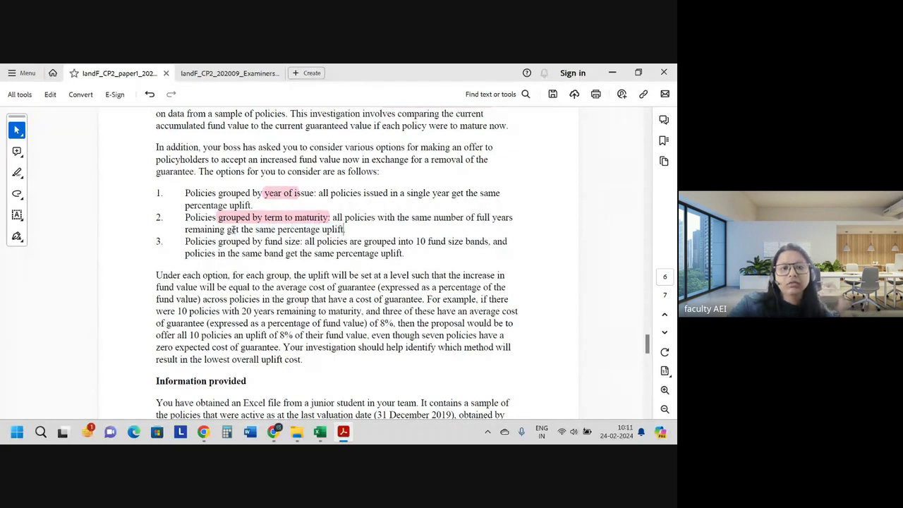
{"action": "left_click_drag", "start_coordinate": [202, 229], "coordinate": [240, 230]}
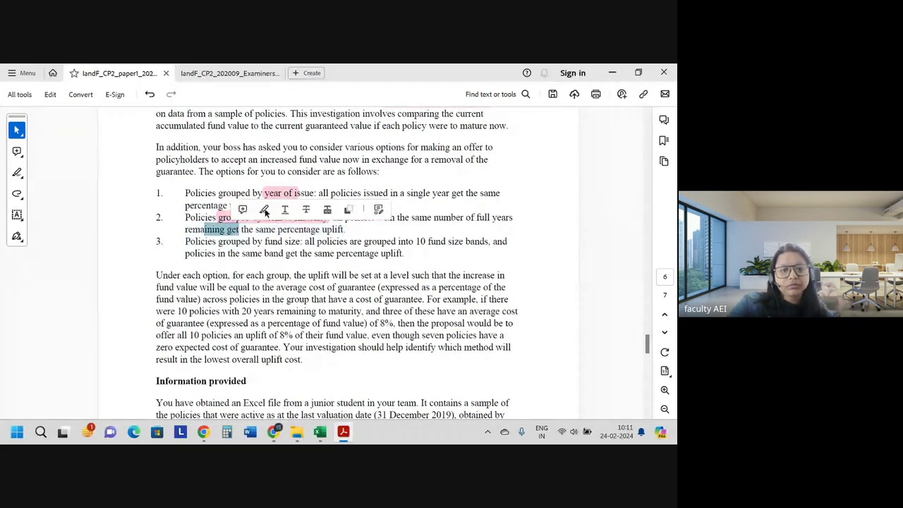
{"action": "left_click", "coordinate": [266, 213]}
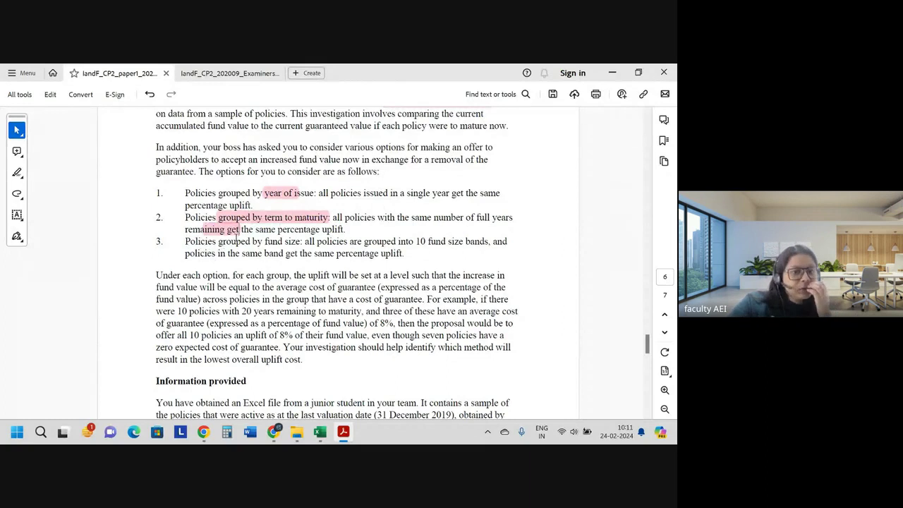
Highlight 'into 10 fund size bands' in option 3
{"action": "left_click_drag", "start_coordinate": [264, 242], "coordinate": [301, 242]}
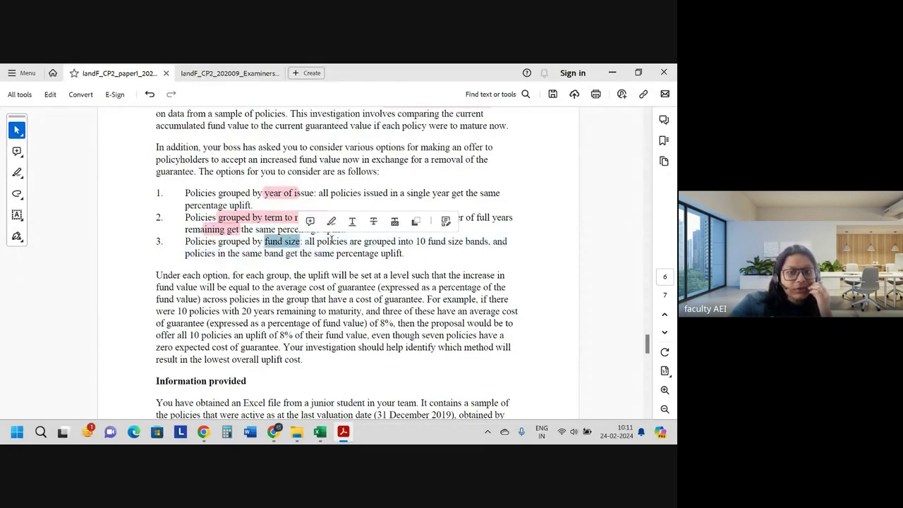
{"action": "left_click_drag", "start_coordinate": [399, 242], "coordinate": [488, 241]}
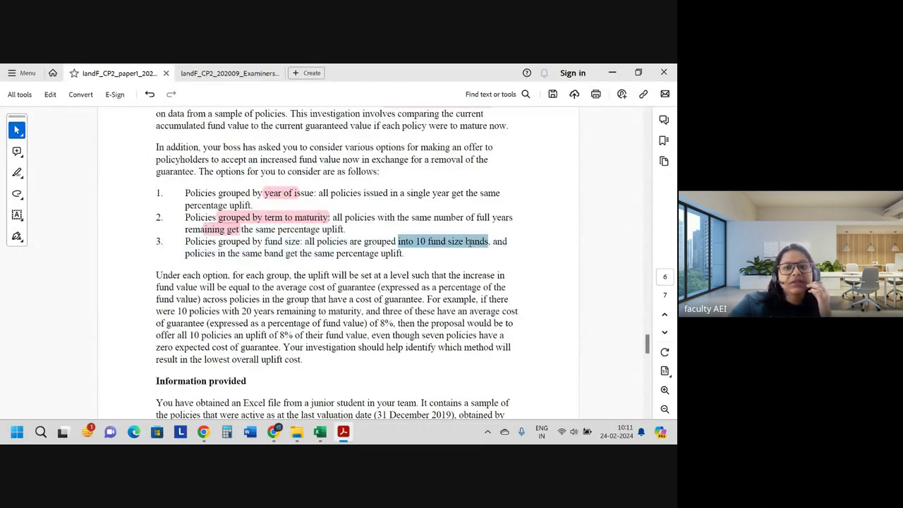
{"action": "left_click", "coordinate": [503, 223]}
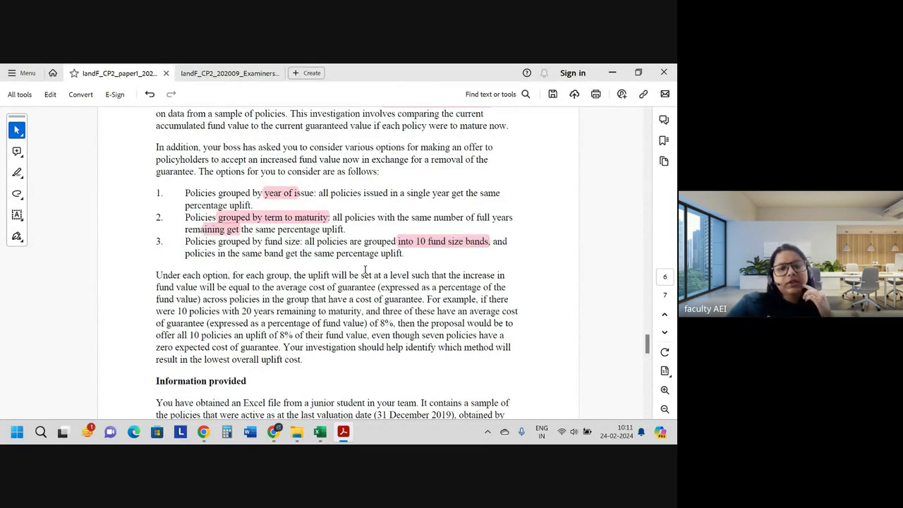
{"action": "scroll", "coordinate": [358, 274], "scroll_direction": "down", "scroll_amount": 5}
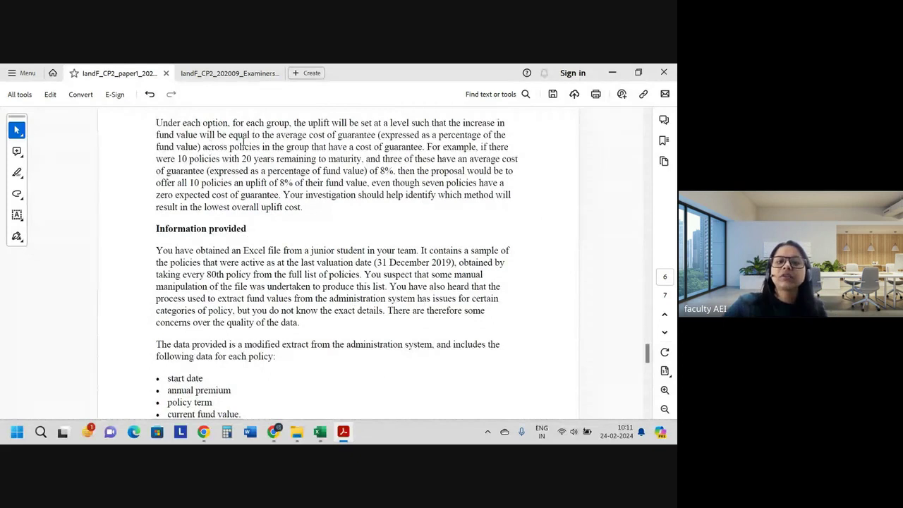
Read through the 10-policy worked example and highlight the 8% average guarantee cost
{"action": "left_click_drag", "start_coordinate": [275, 137], "coordinate": [375, 138]}
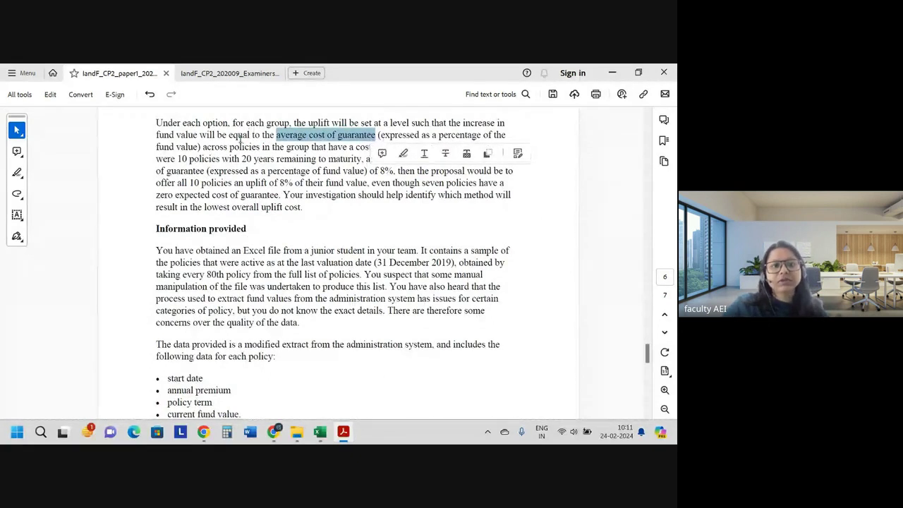
{"action": "left_click", "coordinate": [236, 142]}
{"action": "left_click", "coordinate": [285, 147]}
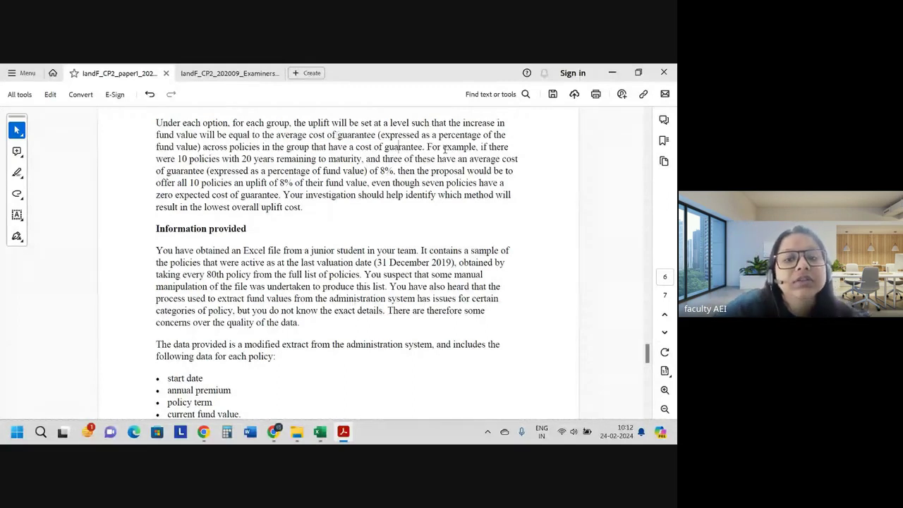
{"action": "left_click_drag", "start_coordinate": [443, 148], "coordinate": [462, 196]}
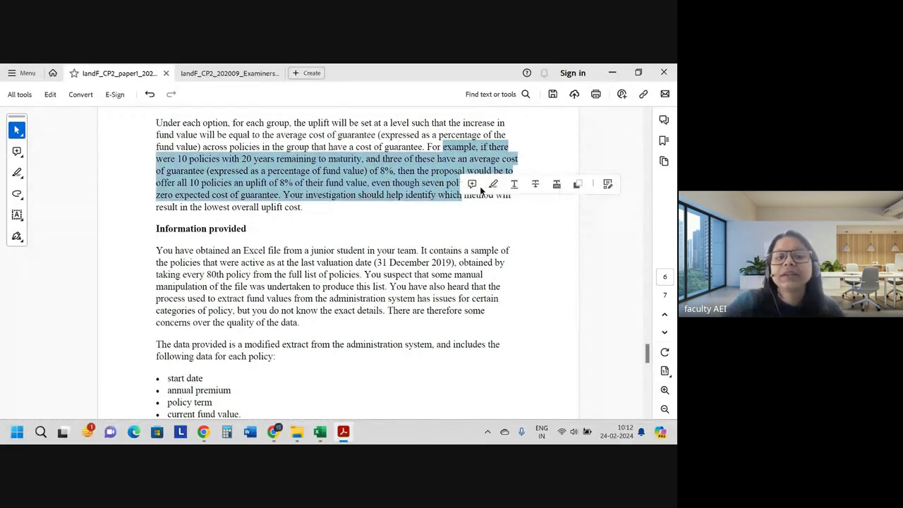
{"action": "left_click", "coordinate": [237, 158]}
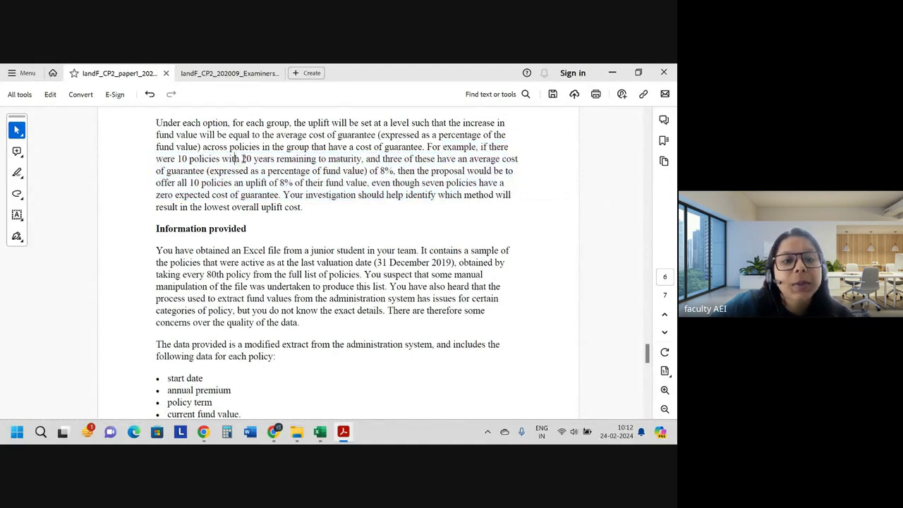
{"action": "left_click_drag", "start_coordinate": [241, 158], "coordinate": [435, 159]}
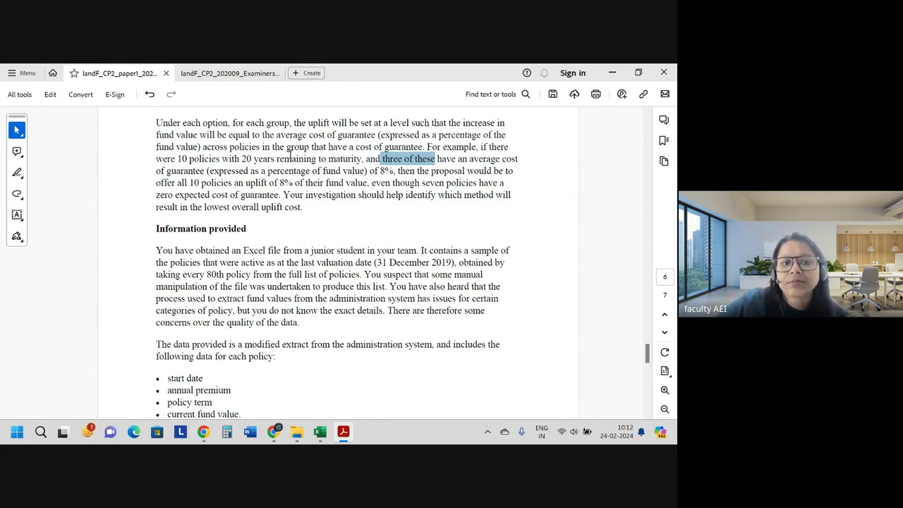
{"action": "left_click_drag", "start_coordinate": [188, 159], "coordinate": [222, 162]}
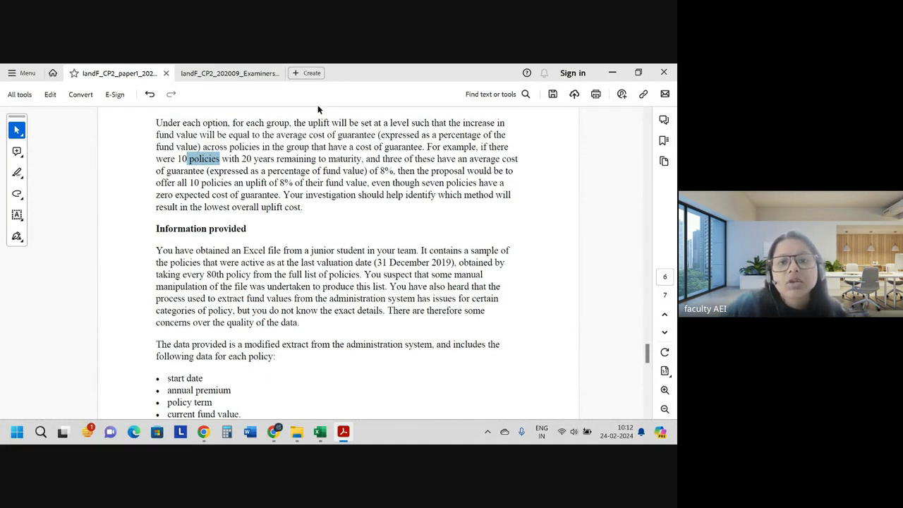
{"action": "left_click_drag", "start_coordinate": [382, 159], "coordinate": [439, 160]}
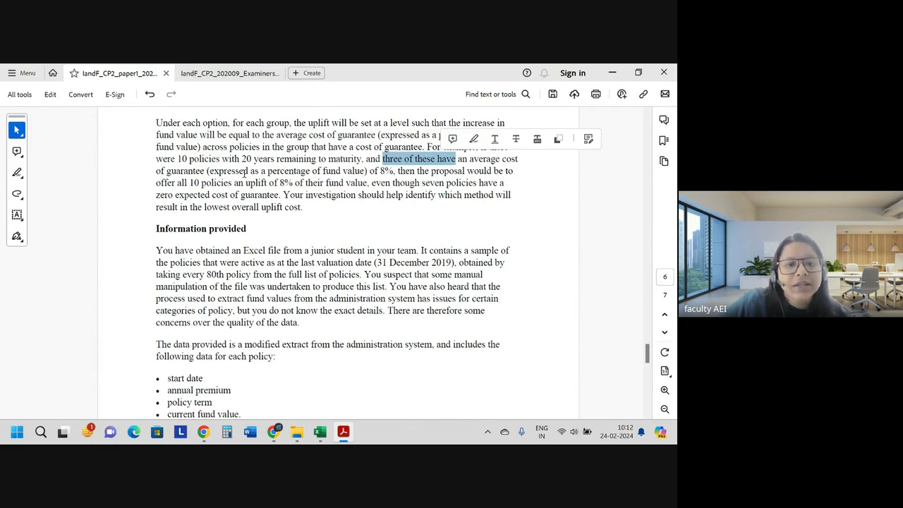
{"action": "left_click_drag", "start_coordinate": [258, 172], "coordinate": [395, 170]}
{"action": "left_click", "coordinate": [424, 151]}
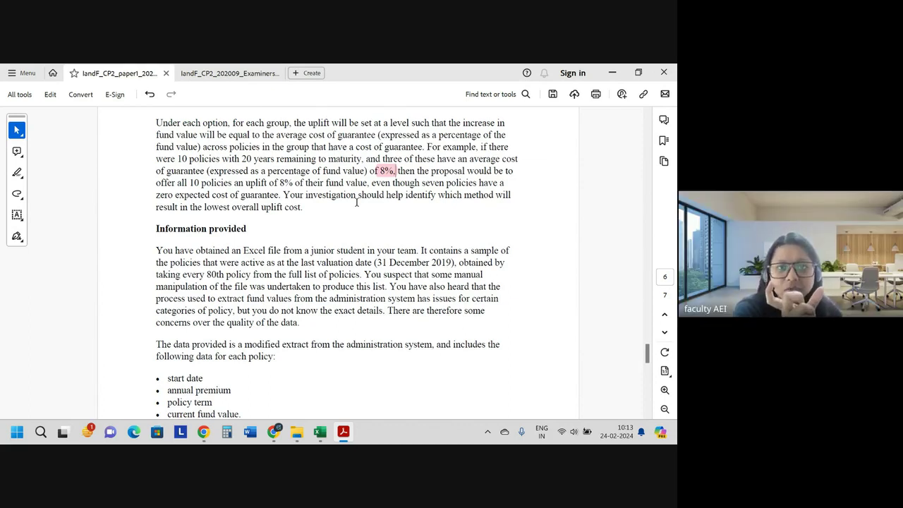
{"action": "scroll", "coordinate": [356, 202], "scroll_direction": "up", "scroll_amount": 5}
{"action": "scroll", "coordinate": [357, 203], "scroll_direction": "up", "scroll_amount": 3}
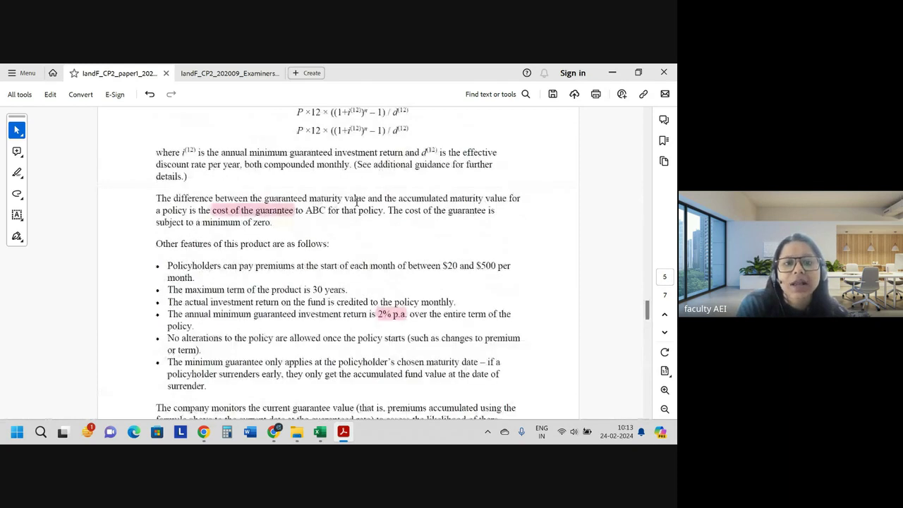
{"action": "scroll", "coordinate": [346, 198], "scroll_direction": "up", "scroll_amount": 2}
{"action": "scroll", "coordinate": [331, 191], "scroll_direction": "down", "scroll_amount": 5}
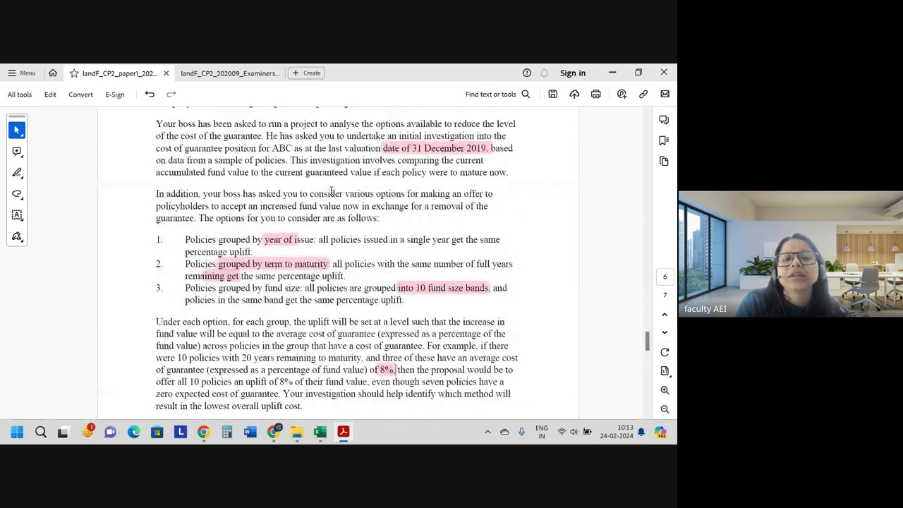
{"action": "scroll", "coordinate": [331, 191], "scroll_direction": "down", "scroll_amount": 2}
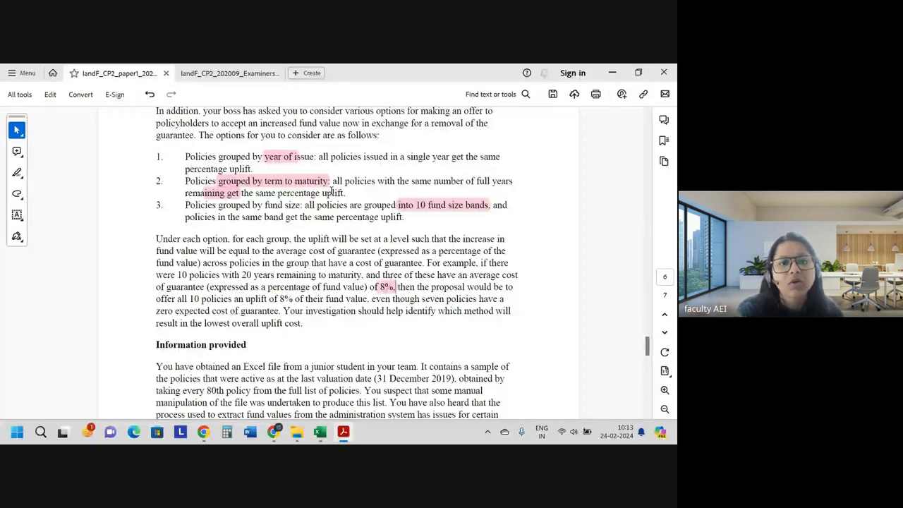
{"action": "scroll", "coordinate": [331, 191], "scroll_direction": "down", "scroll_amount": 2}
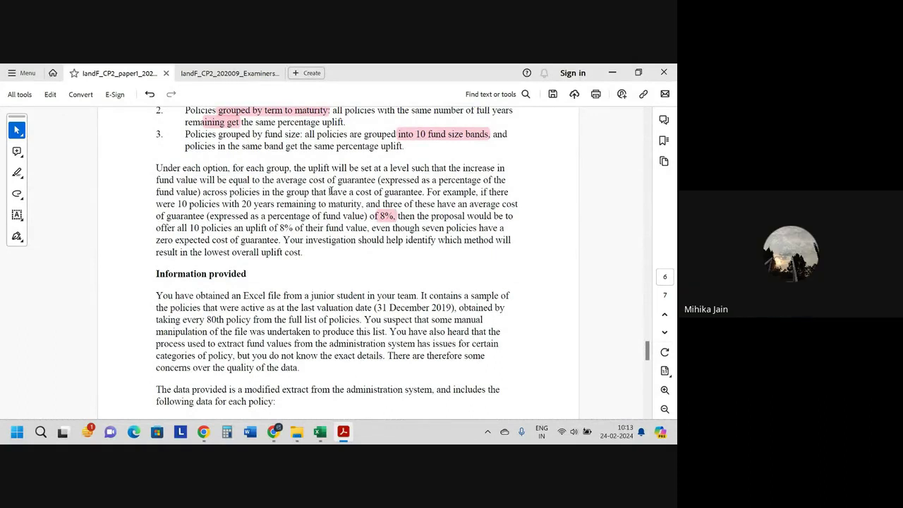
{"action": "scroll", "coordinate": [276, 271], "scroll_direction": "down", "scroll_amount": 4}
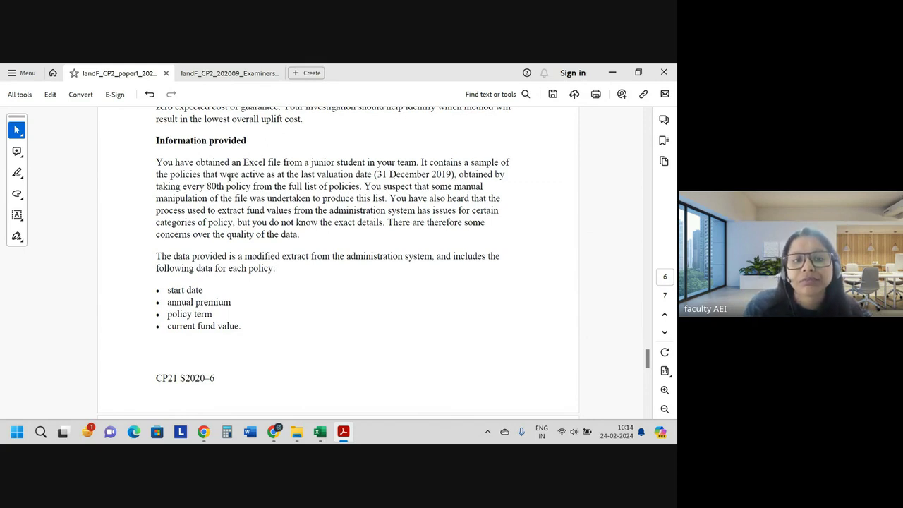
Highlight '(31 December 2019)', select 'every 80th policy', and scroll on to page 7
{"action": "left_click_drag", "start_coordinate": [221, 173], "coordinate": [467, 172]}
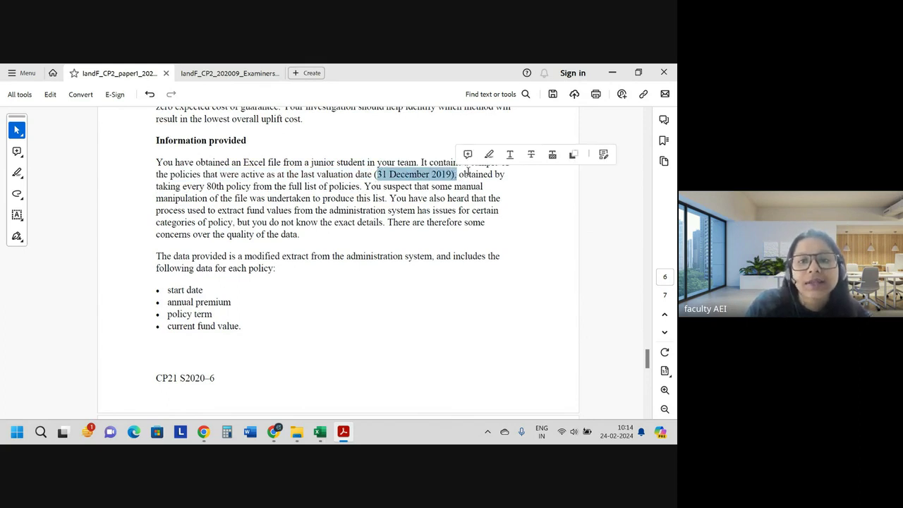
{"action": "left_click", "coordinate": [489, 154]}
{"action": "left_click_drag", "start_coordinate": [183, 188], "coordinate": [244, 186]}
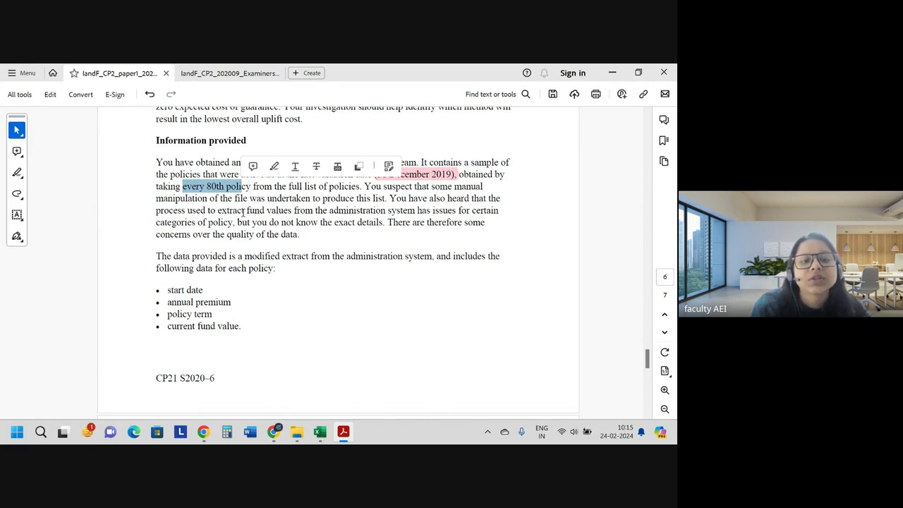
{"action": "scroll", "coordinate": [405, 192], "scroll_direction": "down", "scroll_amount": 1}
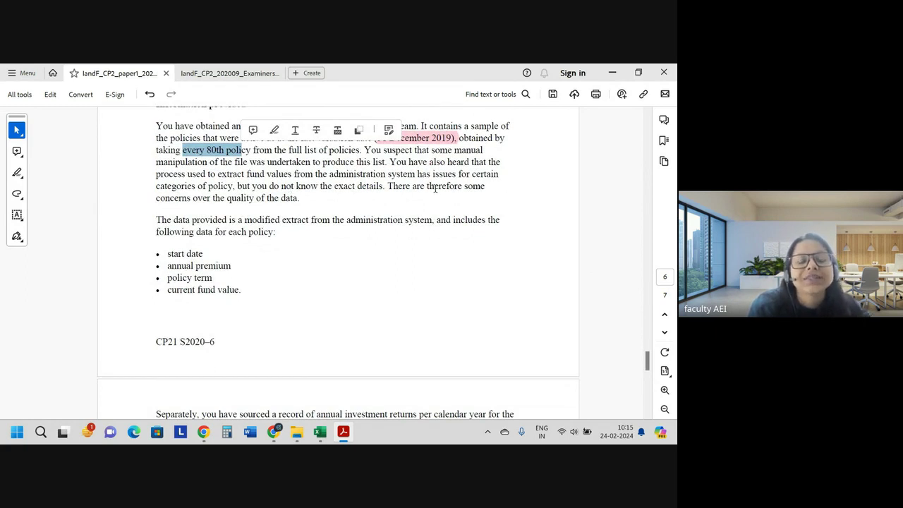
{"action": "scroll", "coordinate": [435, 188], "scroll_direction": "down", "scroll_amount": 2}
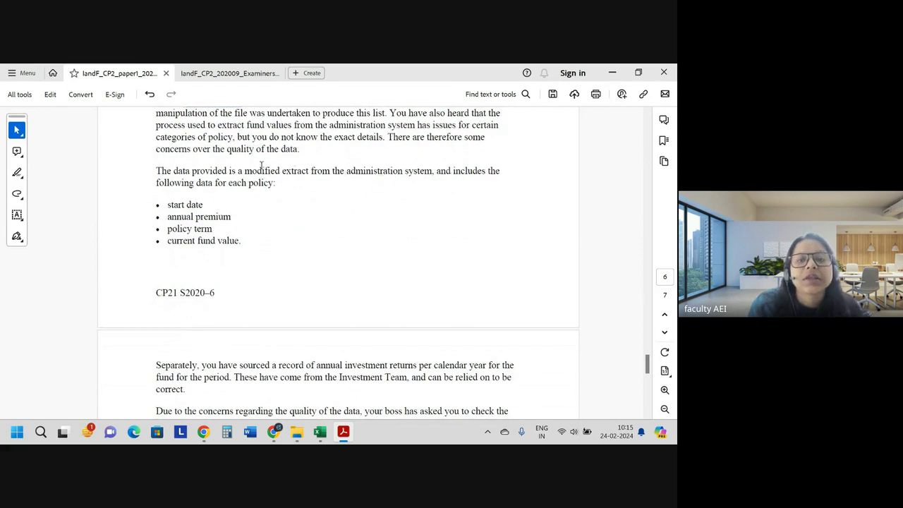
{"action": "scroll", "coordinate": [318, 173], "scroll_direction": "down", "scroll_amount": 2}
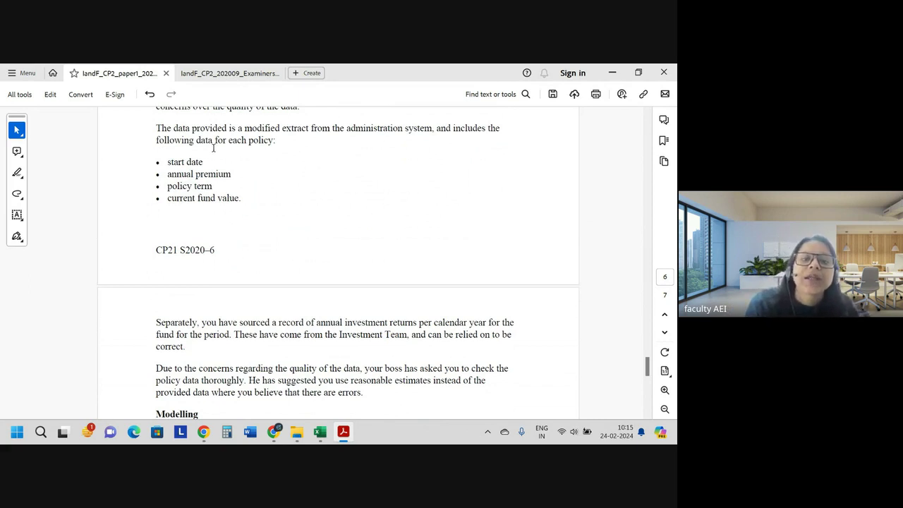
Highlight 'the Investment Team' in the annual investment returns sentence
{"action": "scroll", "coordinate": [247, 240], "scroll_direction": "down", "scroll_amount": 1}
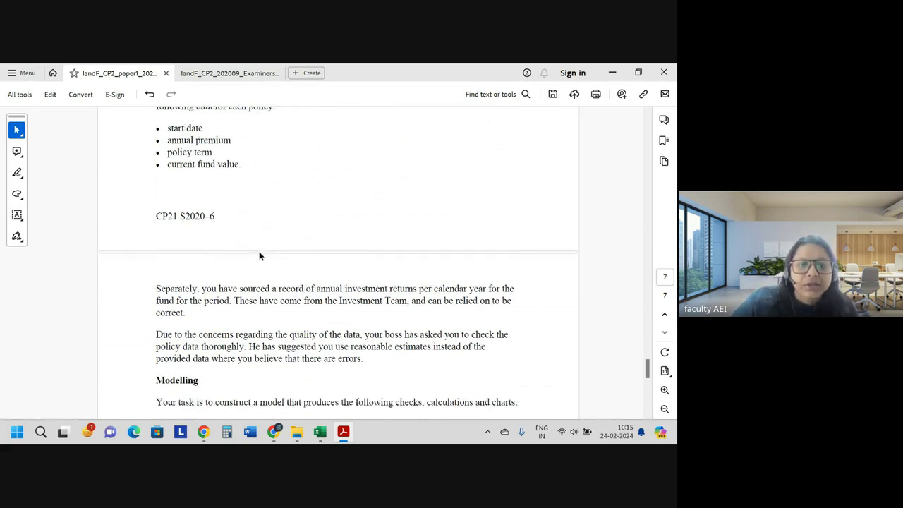
{"action": "scroll", "coordinate": [259, 255], "scroll_direction": "down", "scroll_amount": 2}
{"action": "scroll", "coordinate": [298, 272], "scroll_direction": "down", "scroll_amount": 2}
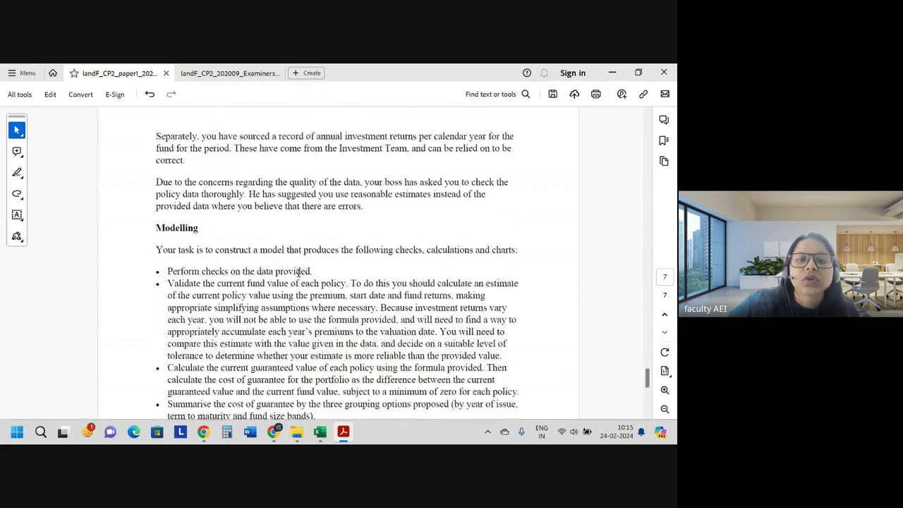
{"action": "left_click_drag", "start_coordinate": [271, 136], "coordinate": [485, 146]}
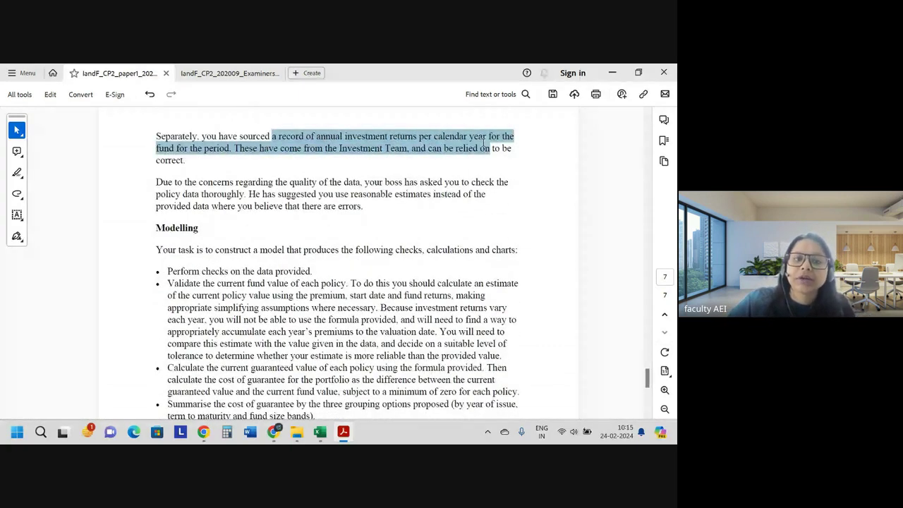
{"action": "left_click_drag", "start_coordinate": [272, 136], "coordinate": [409, 150]}
{"action": "left_click", "coordinate": [346, 153]}
{"action": "left_click_drag", "start_coordinate": [325, 149], "coordinate": [410, 150]}
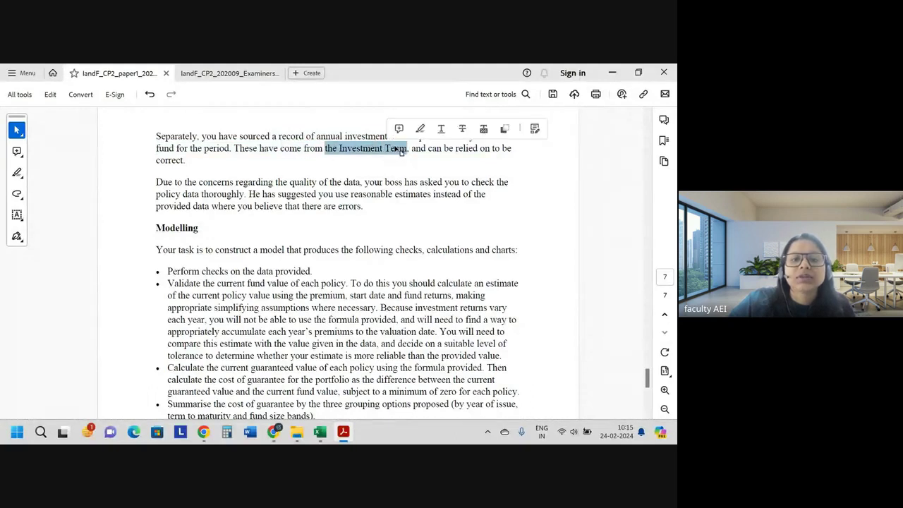
{"action": "left_click", "coordinate": [416, 130]}
Highlight 'junior student in your team', then scroll to the end of the paper
{"action": "scroll", "coordinate": [393, 225], "scroll_direction": "up", "scroll_amount": 4}
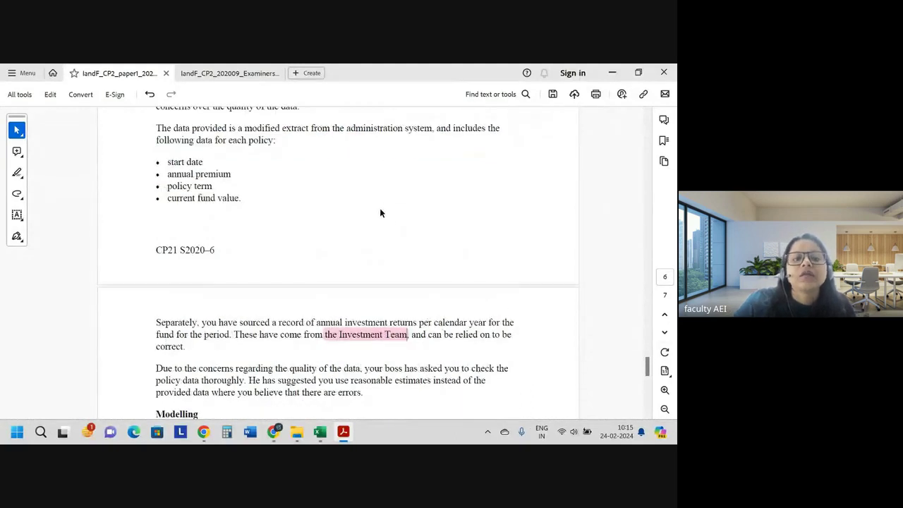
{"action": "scroll", "coordinate": [381, 213], "scroll_direction": "up", "scroll_amount": 4}
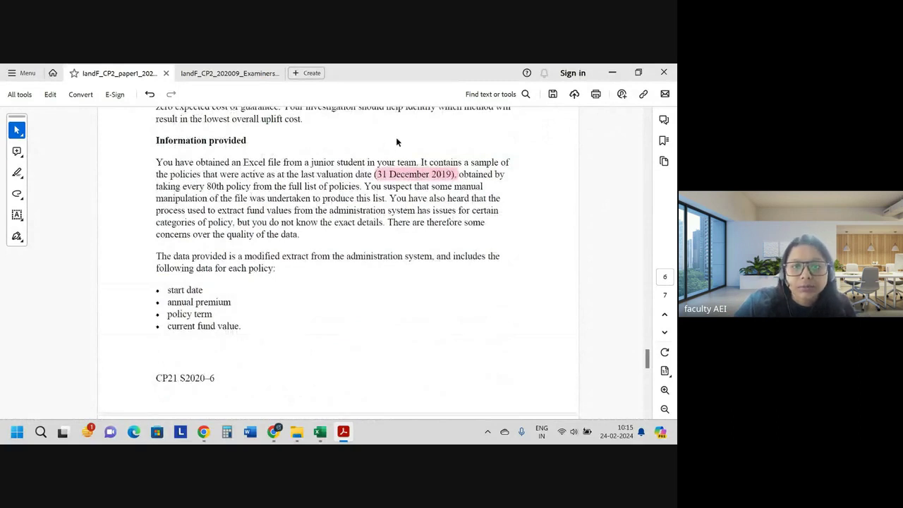
{"action": "left_click_drag", "start_coordinate": [311, 163], "coordinate": [416, 163]}
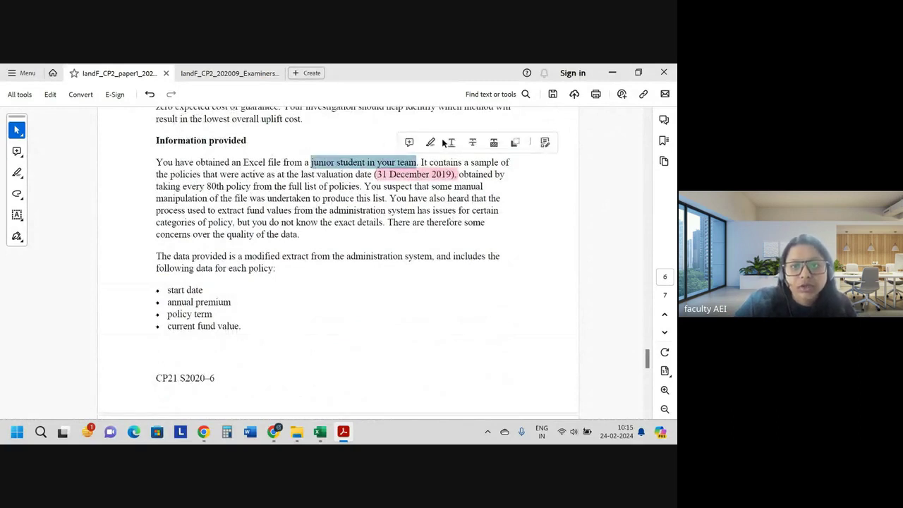
{"action": "left_click", "coordinate": [432, 144]}
{"action": "scroll", "coordinate": [372, 242], "scroll_direction": "down", "scroll_amount": 8}
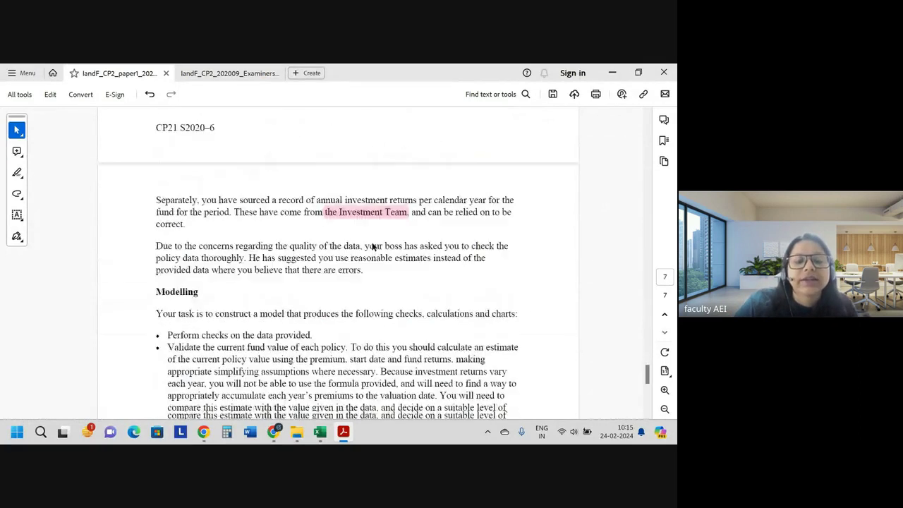
{"action": "scroll", "coordinate": [372, 242], "scroll_direction": "down", "scroll_amount": 1}
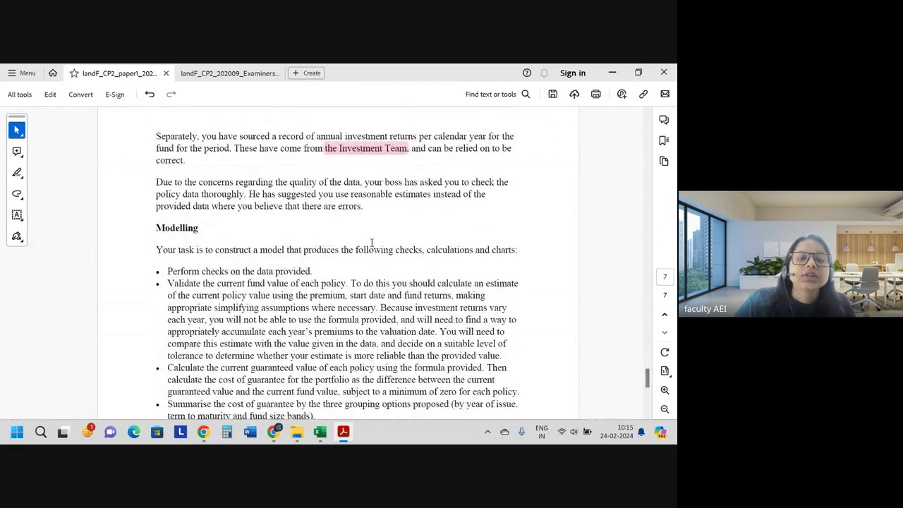
{"action": "scroll", "coordinate": [372, 242], "scroll_direction": "down", "scroll_amount": 1}
{"action": "scroll", "coordinate": [372, 242], "scroll_direction": "down", "scroll_amount": 1}
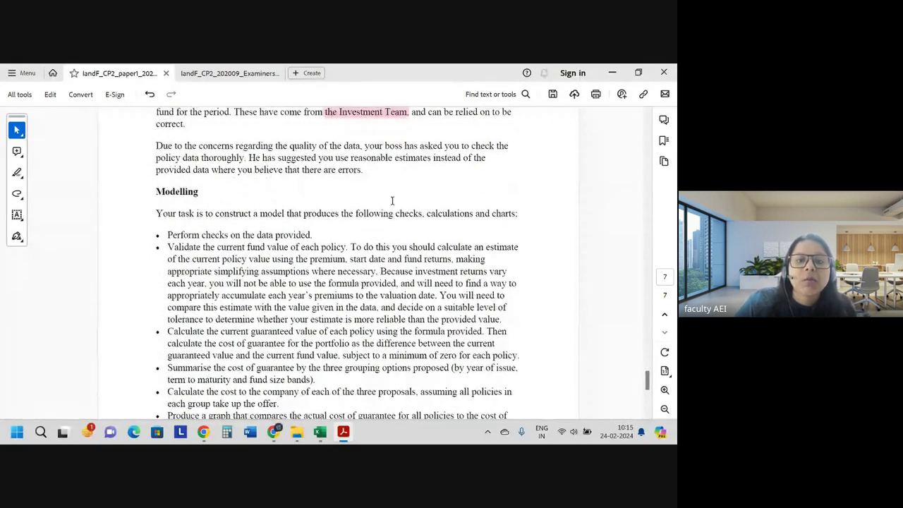
{"action": "scroll", "coordinate": [315, 182], "scroll_direction": "down", "scroll_amount": 1}
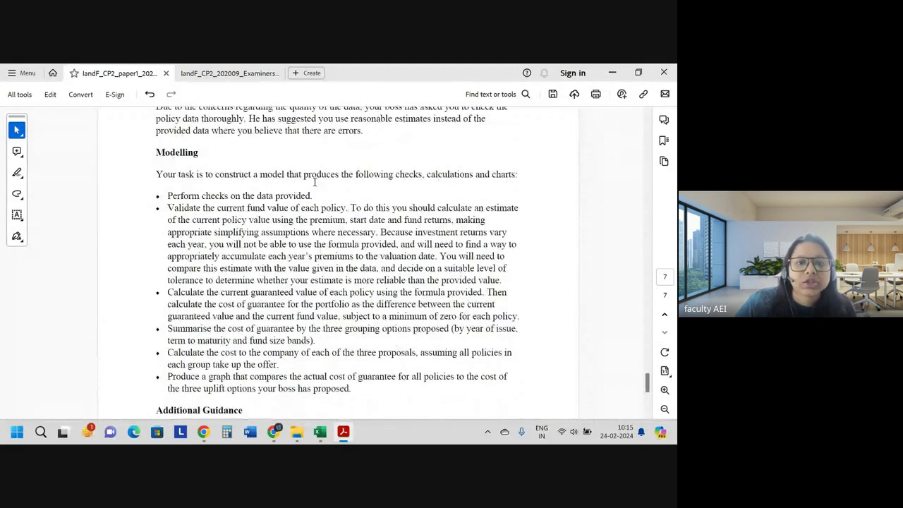
{"action": "scroll", "coordinate": [315, 182], "scroll_direction": "down", "scroll_amount": 1}
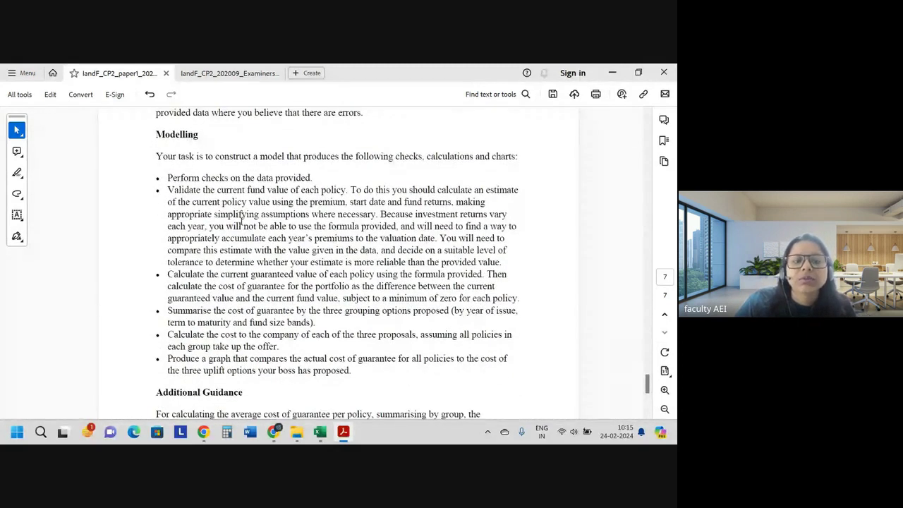
{"action": "scroll", "coordinate": [220, 281], "scroll_direction": "down", "scroll_amount": 4}
{"action": "scroll", "coordinate": [220, 281], "scroll_direction": "down", "scroll_amount": 5}
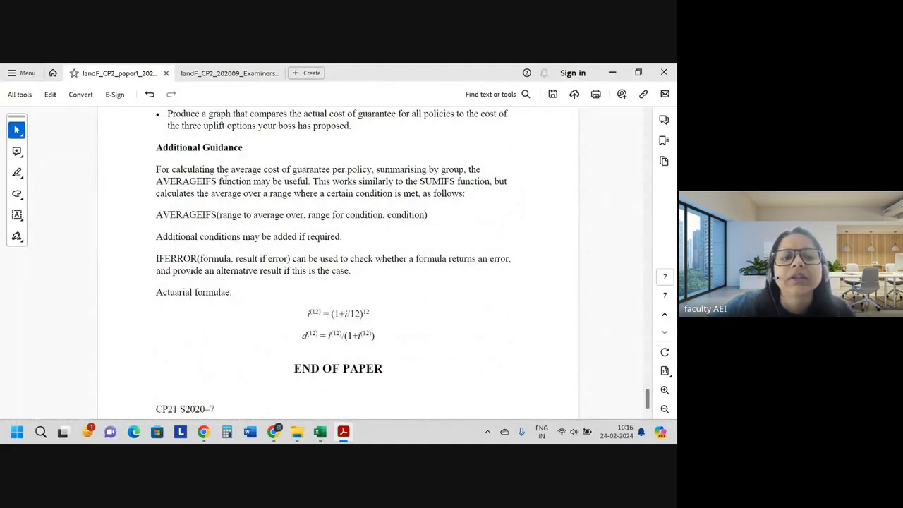
{"action": "left_click", "coordinate": [418, 181]}
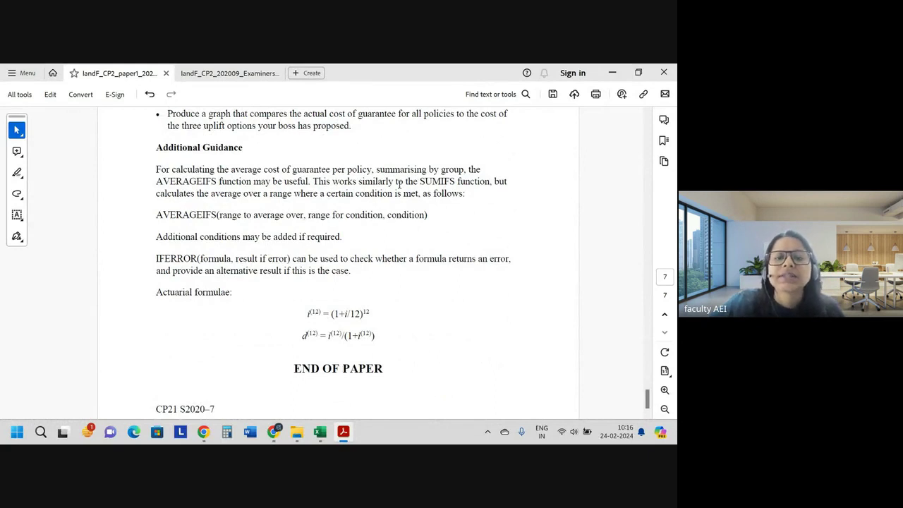
{"action": "left_click_drag", "start_coordinate": [402, 182], "coordinate": [487, 182]}
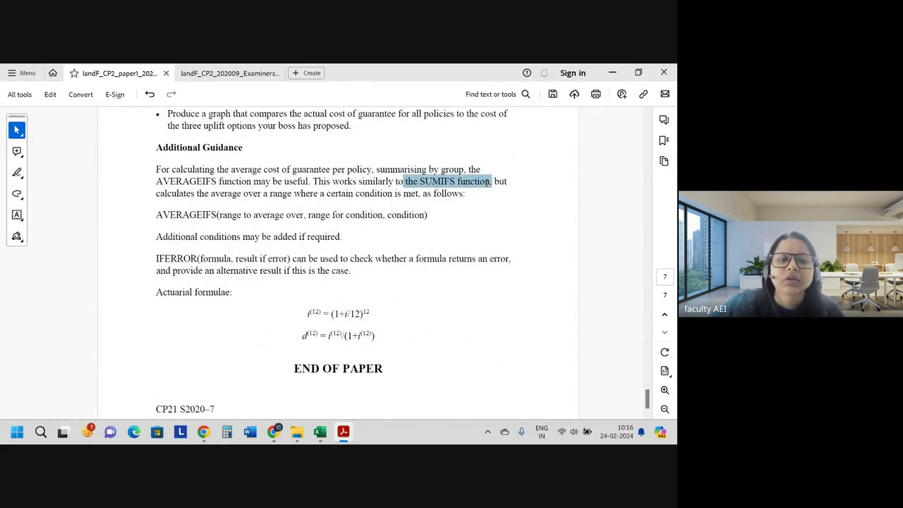
{"action": "left_click", "coordinate": [492, 183]}
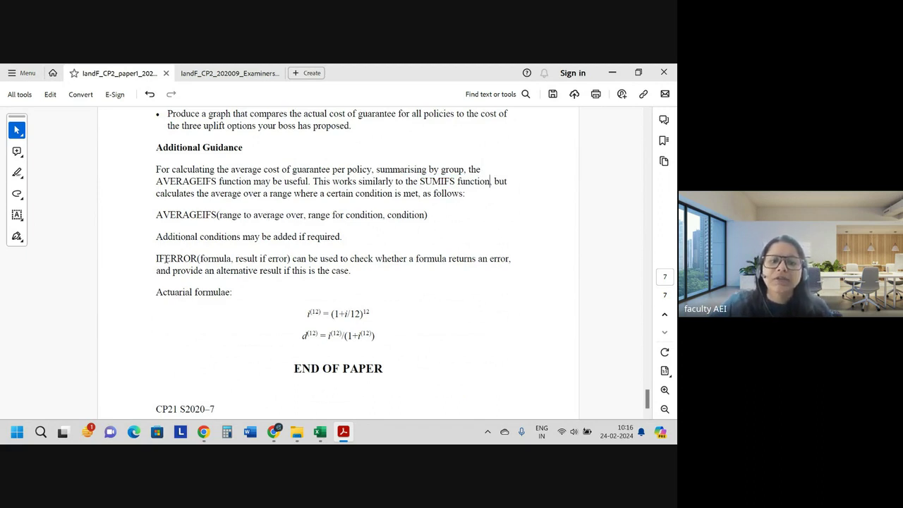
{"action": "left_click_drag", "start_coordinate": [157, 259], "coordinate": [294, 259]}
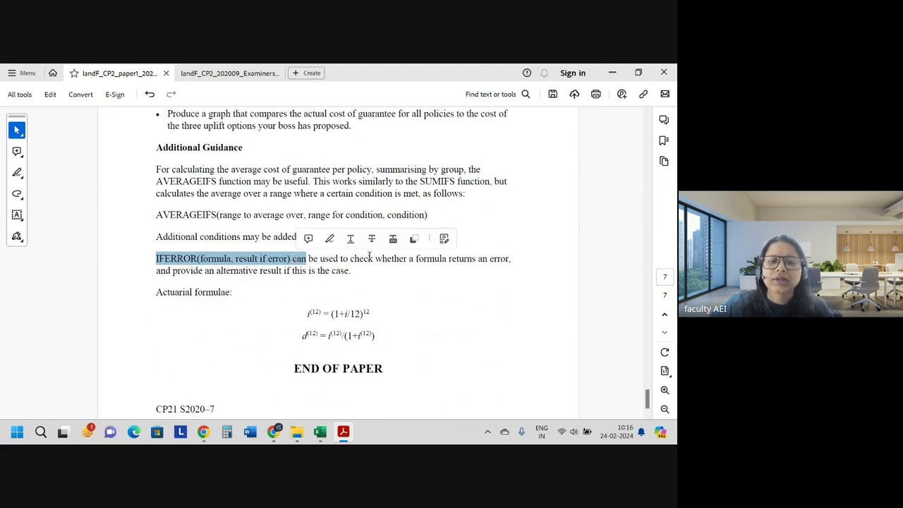
{"action": "scroll", "coordinate": [252, 299], "scroll_direction": "down", "scroll_amount": 1}
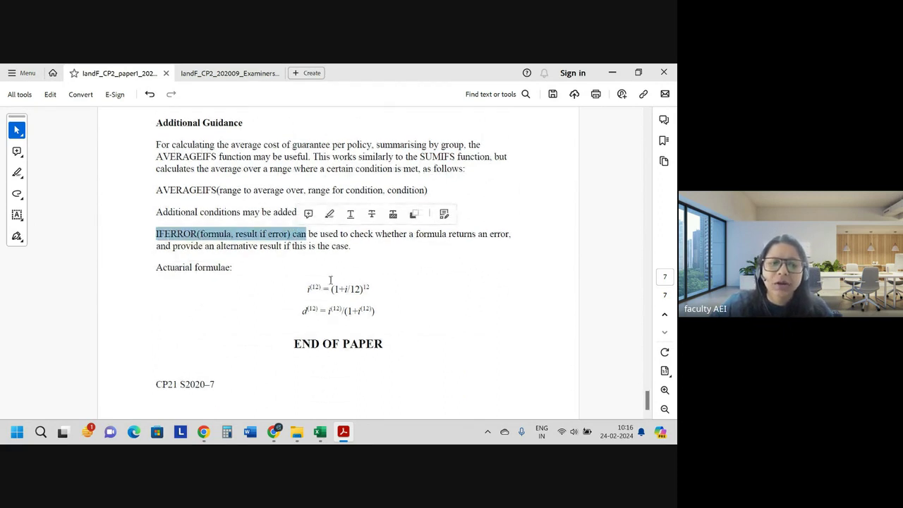
Scroll to page 4 showing section 2 Modelling technique and practice and section 3 Audit trail
{"action": "scroll", "coordinate": [341, 315], "scroll_direction": "up", "scroll_amount": 15}
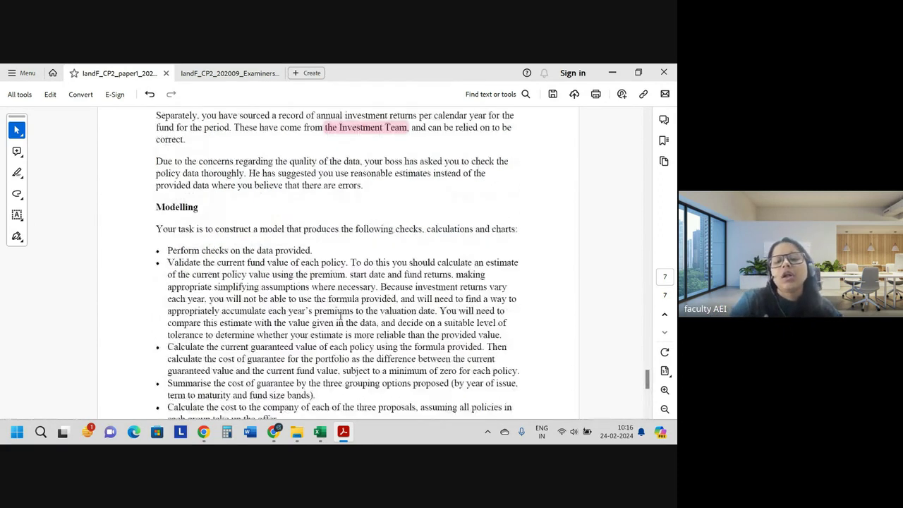
{"action": "scroll", "coordinate": [340, 316], "scroll_direction": "up", "scroll_amount": 20}
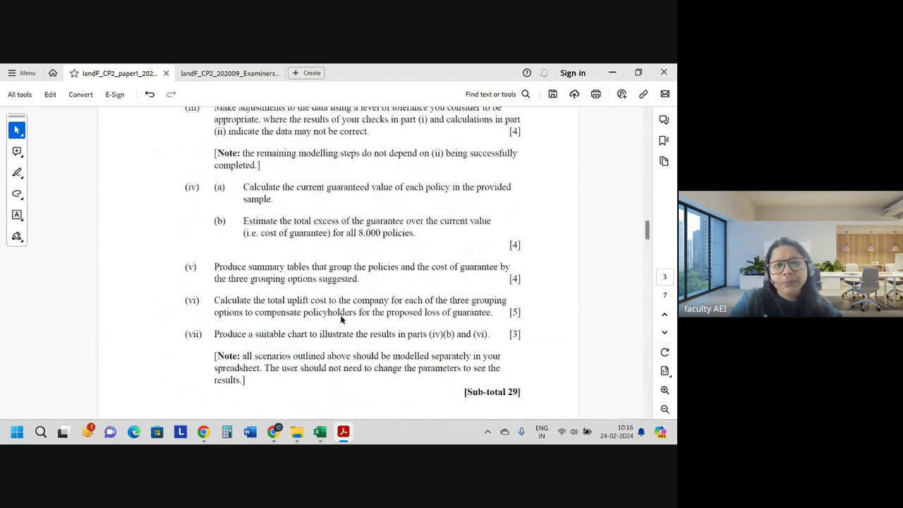
{"action": "scroll", "coordinate": [341, 315], "scroll_direction": "up", "scroll_amount": 8}
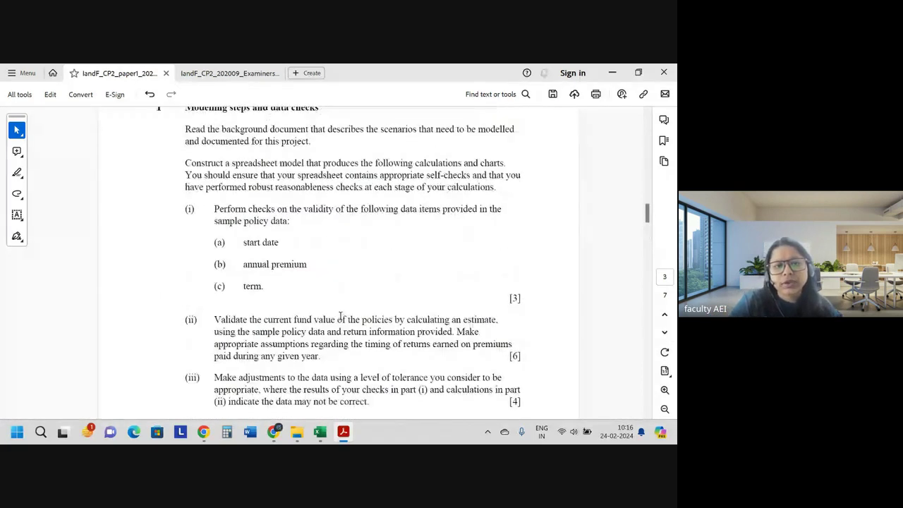
{"action": "scroll", "coordinate": [341, 316], "scroll_direction": "down", "scroll_amount": 8}
{"action": "scroll", "coordinate": [340, 315], "scroll_direction": "down", "scroll_amount": 10}
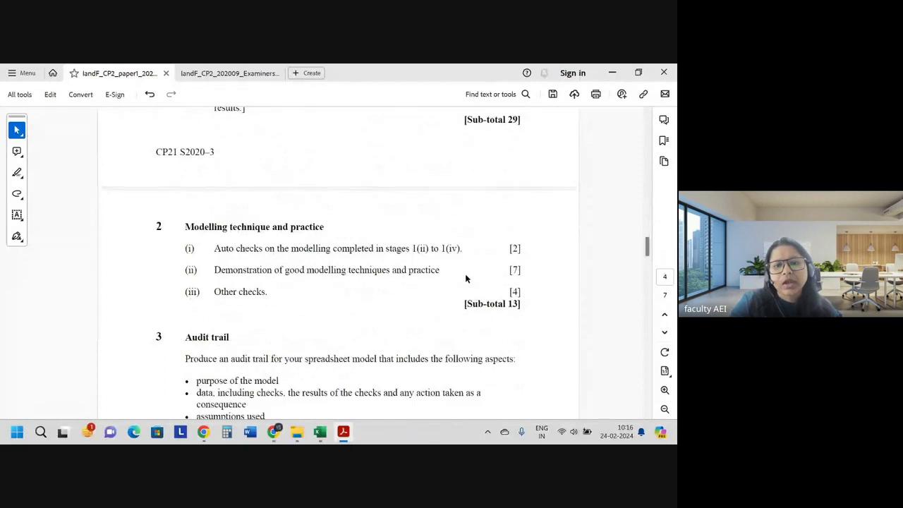
{"action": "scroll", "coordinate": [466, 278], "scroll_direction": "up", "scroll_amount": 4}
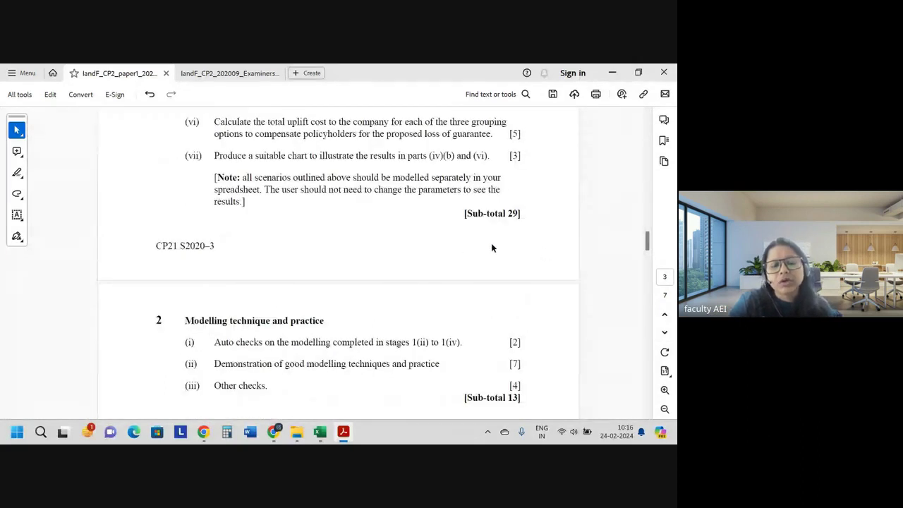
{"action": "scroll", "coordinate": [492, 248], "scroll_direction": "down", "scroll_amount": 5}
{"action": "scroll", "coordinate": [492, 246], "scroll_direction": "up", "scroll_amount": 2}
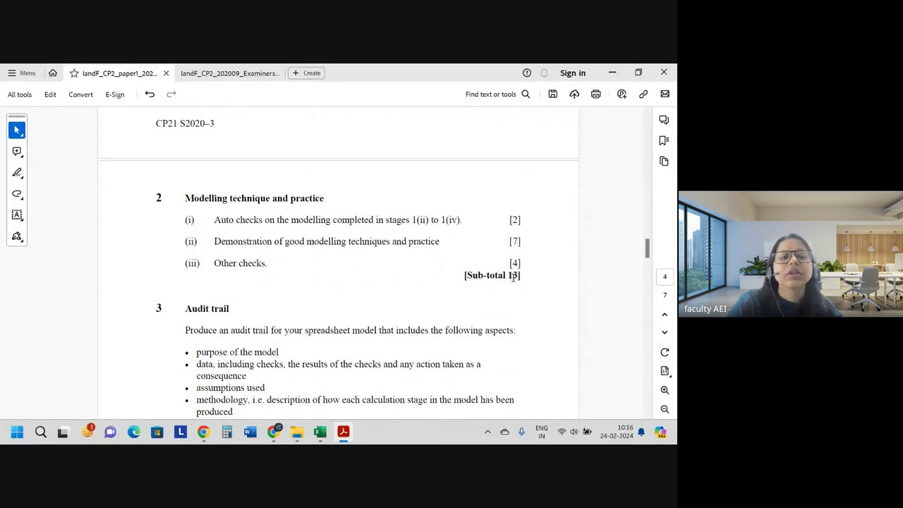
Highlight item (iii) 'Other checks' (4 marks) in section 2, then review sections 2 and 3
{"action": "triple_click", "coordinate": [240, 264]}
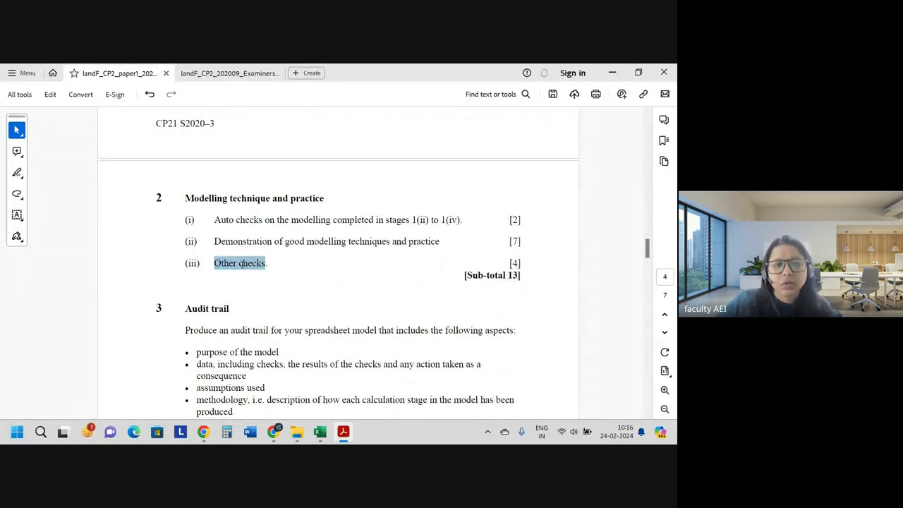
{"action": "left_click", "coordinate": [290, 242]}
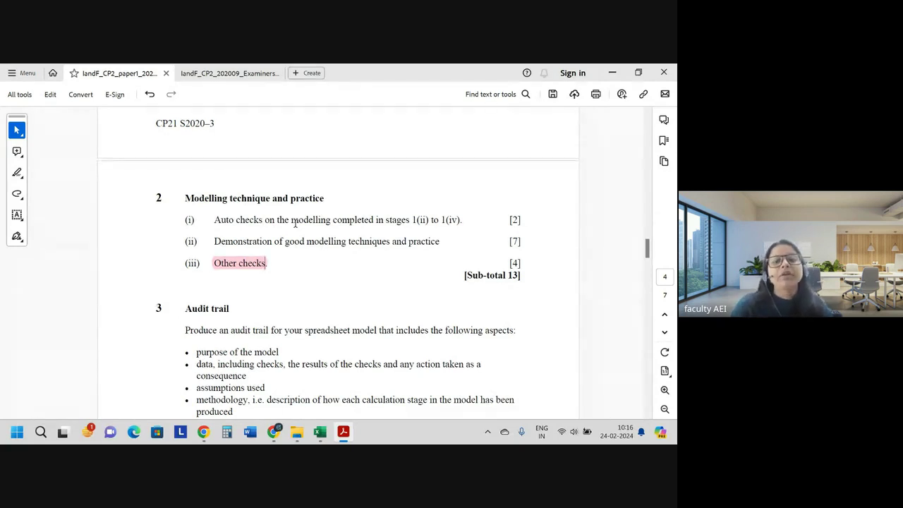
{"action": "scroll", "coordinate": [392, 330], "scroll_direction": "down", "scroll_amount": 2}
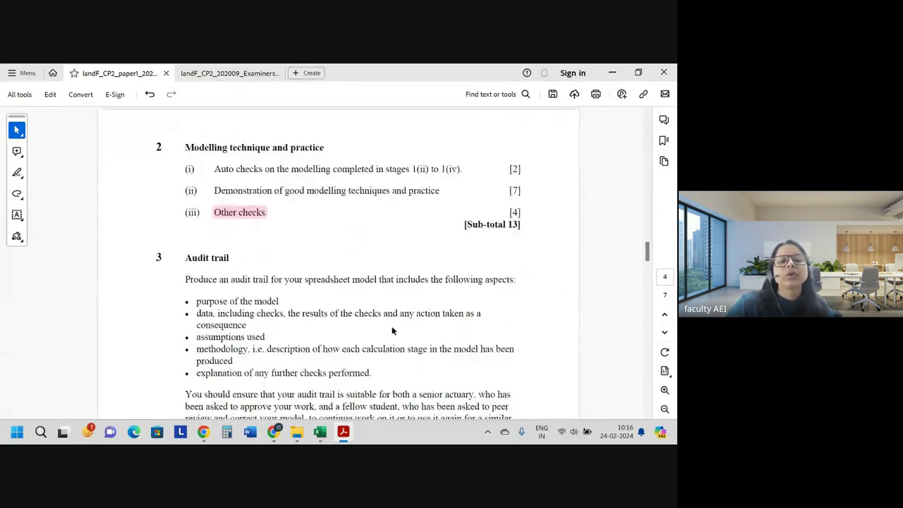
{"action": "scroll", "coordinate": [393, 330], "scroll_direction": "down", "scroll_amount": 1}
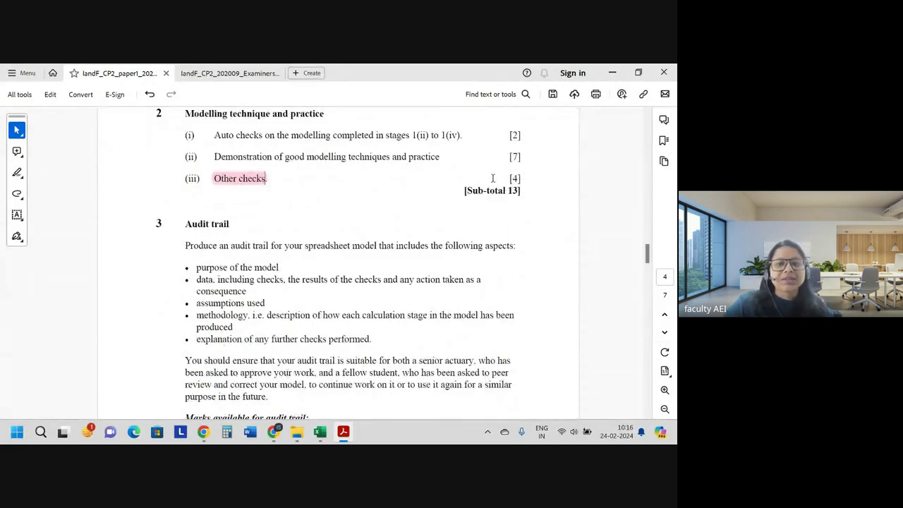
{"action": "scroll", "coordinate": [522, 210], "scroll_direction": "up", "scroll_amount": 3}
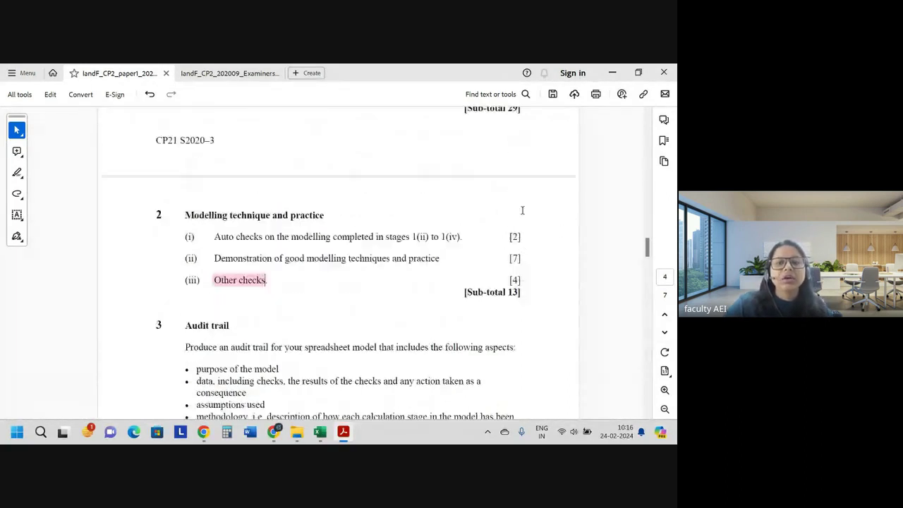
{"action": "scroll", "coordinate": [522, 210], "scroll_direction": "up", "scroll_amount": 2}
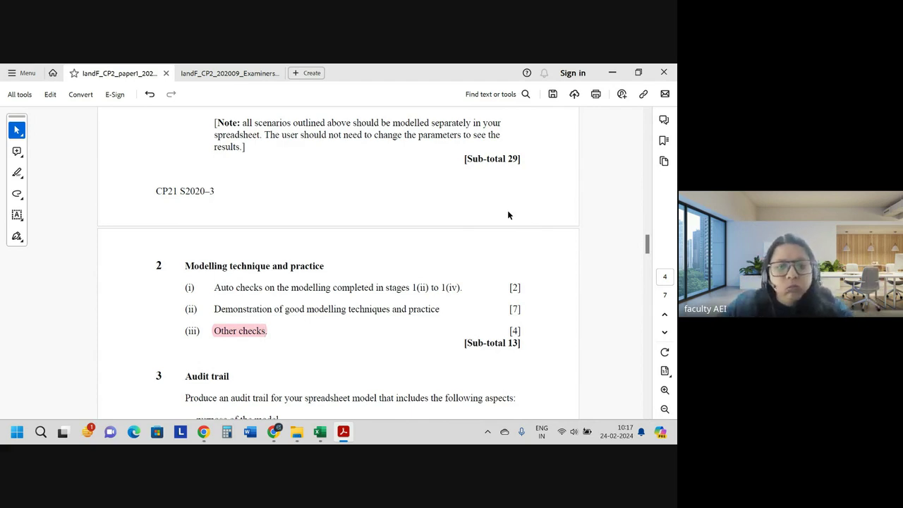
Return to question 1(i) and select its wording on validity of the data items
{"action": "scroll", "coordinate": [473, 255], "scroll_direction": "down", "scroll_amount": 3}
{"action": "scroll", "coordinate": [258, 217], "scroll_direction": "up", "scroll_amount": 4}
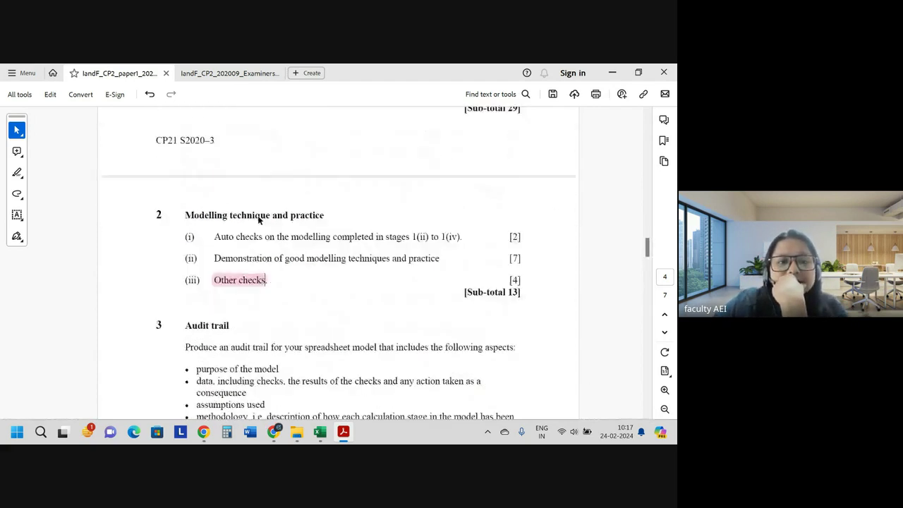
{"action": "scroll", "coordinate": [258, 218], "scroll_direction": "up", "scroll_amount": 2}
{"action": "scroll", "coordinate": [265, 215], "scroll_direction": "up", "scroll_amount": 3}
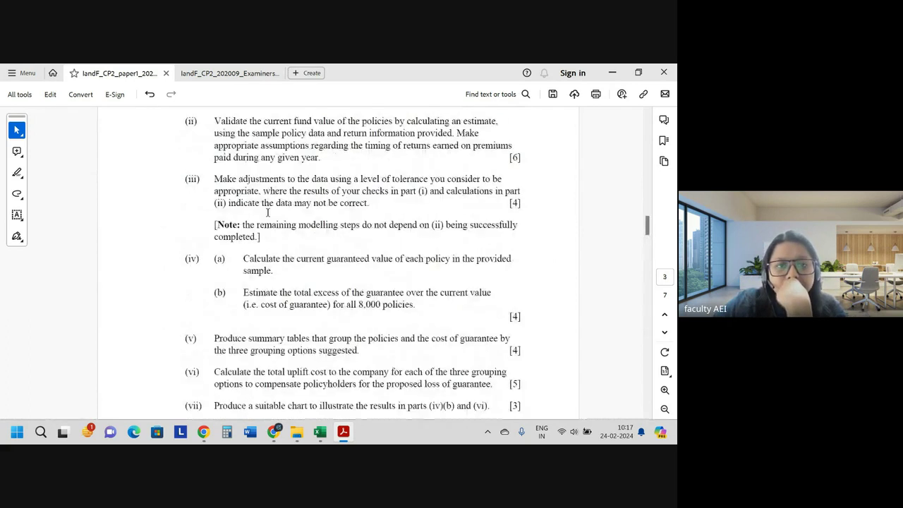
{"action": "scroll", "coordinate": [269, 215], "scroll_direction": "up", "scroll_amount": 4}
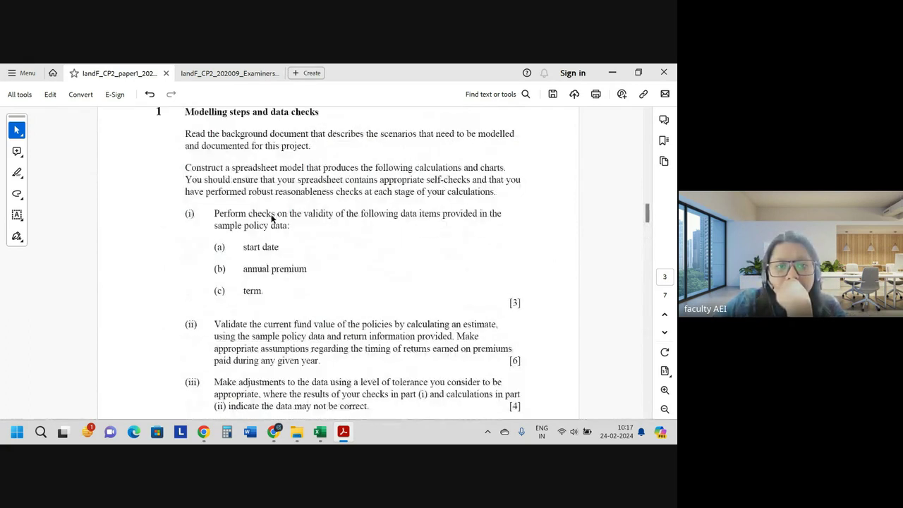
{"action": "scroll", "coordinate": [275, 220], "scroll_direction": "down", "scroll_amount": 1}
{"action": "scroll", "coordinate": [306, 192], "scroll_direction": "up", "scroll_amount": 1}
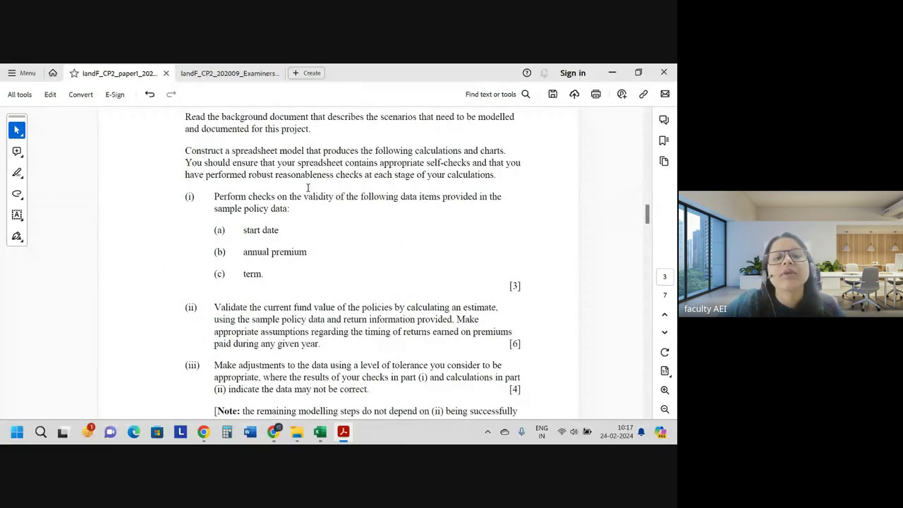
{"action": "left_click_drag", "start_coordinate": [304, 197], "coordinate": [476, 202]}
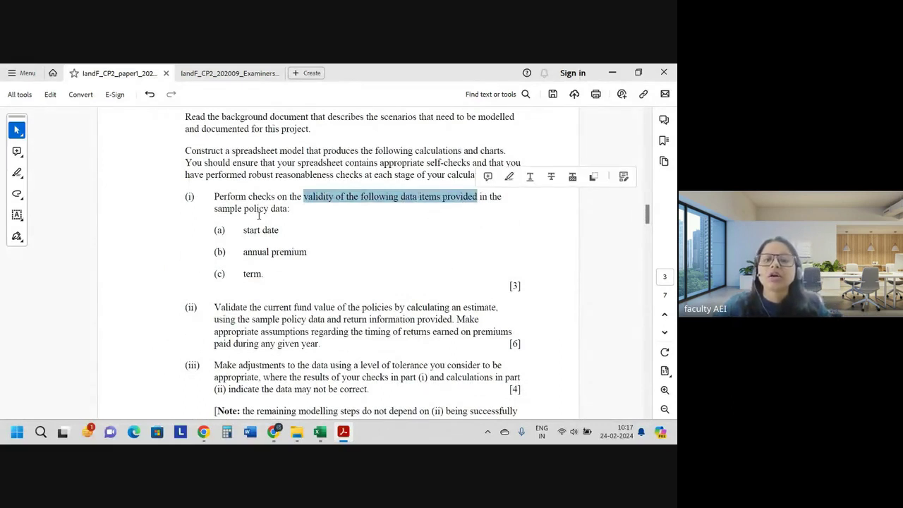
{"action": "left_click_drag", "start_coordinate": [215, 208], "coordinate": [269, 210]}
Select all of item (i) on data checks and move Excel after Acrobat on the taskbar
{"action": "scroll", "coordinate": [310, 231], "scroll_direction": "down", "scroll_amount": 2}
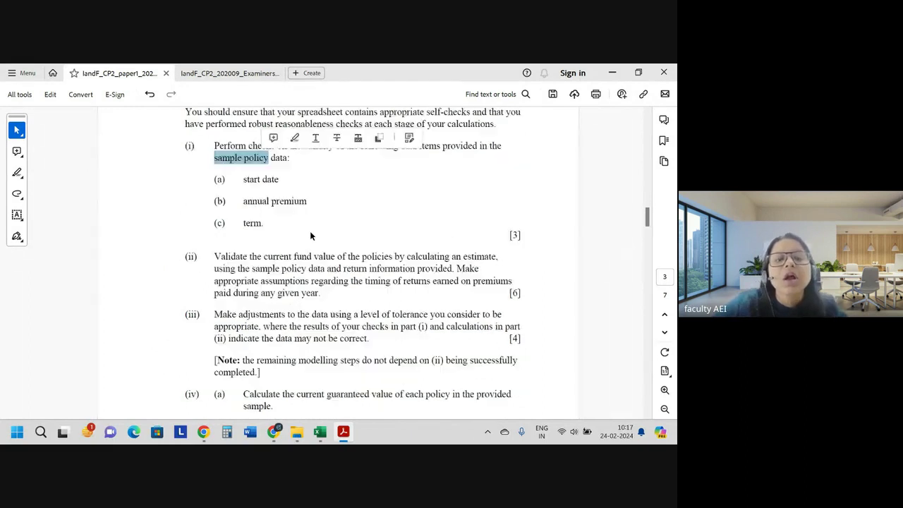
{"action": "left_click_drag", "start_coordinate": [544, 244], "coordinate": [227, 146]}
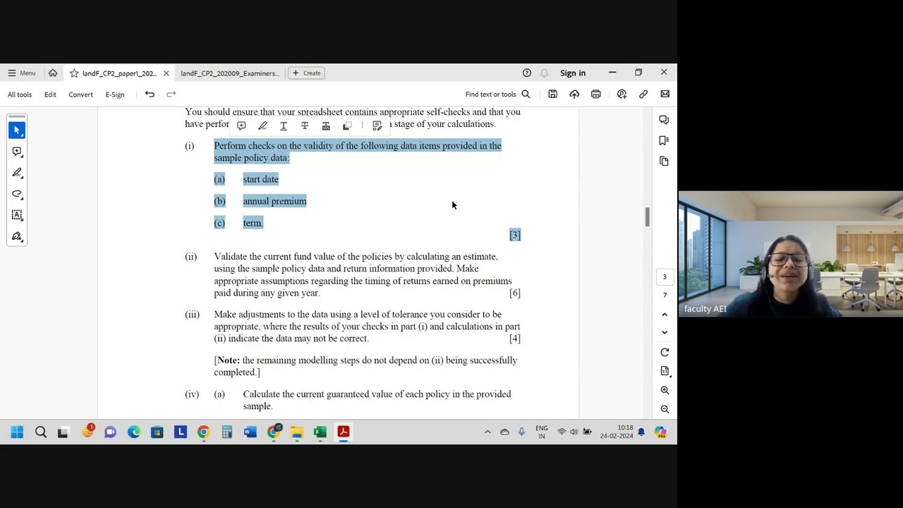
{"action": "left_click_drag", "start_coordinate": [319, 431], "coordinate": [367, 436]}
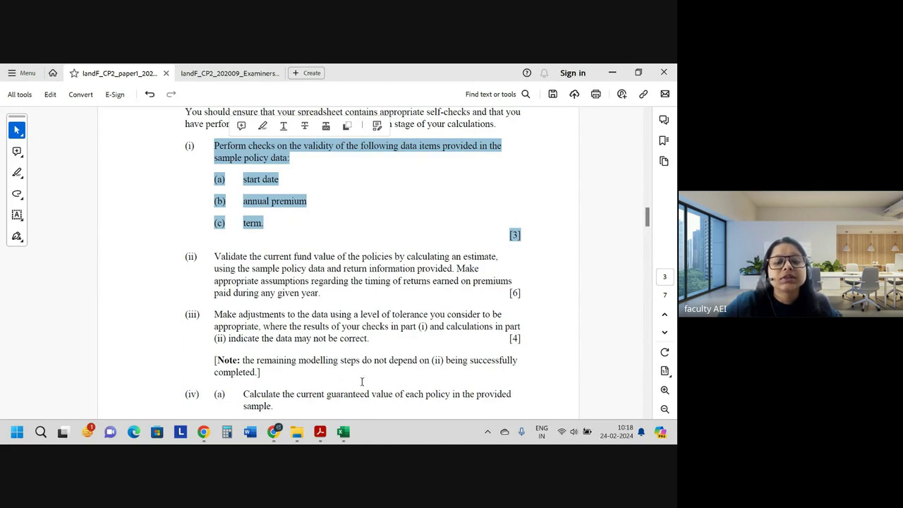
Autofit column C on the model solution's Policy Data sheet so 'Annual Premium' shows in full
{"action": "left_click", "coordinate": [332, 150]}
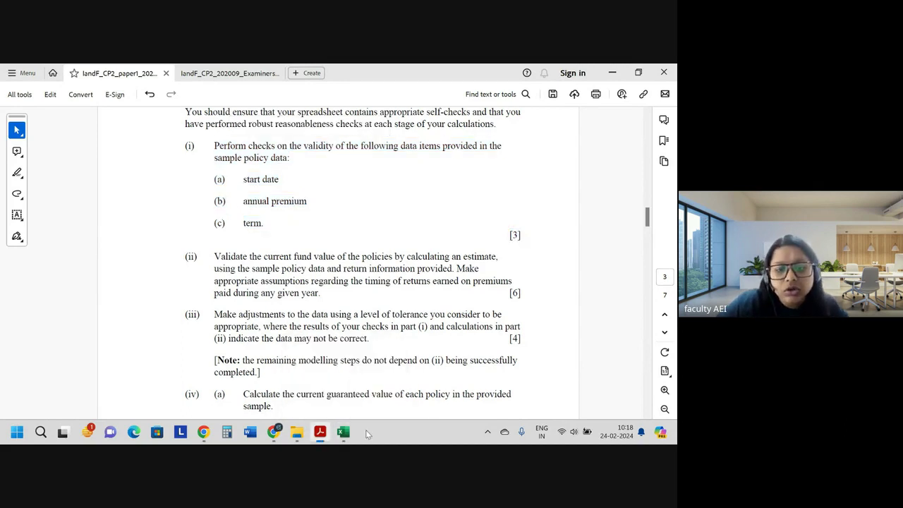
{"action": "left_click", "coordinate": [343, 432]}
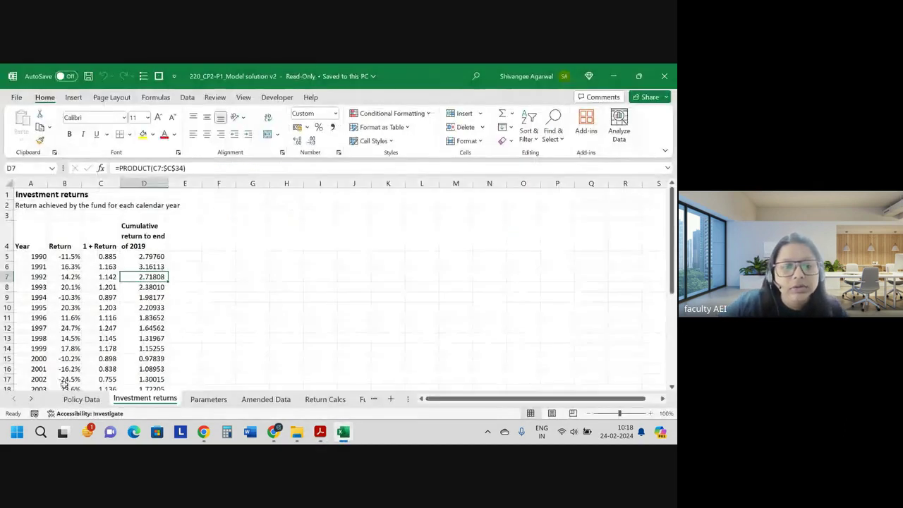
{"action": "left_click", "coordinate": [78, 399]}
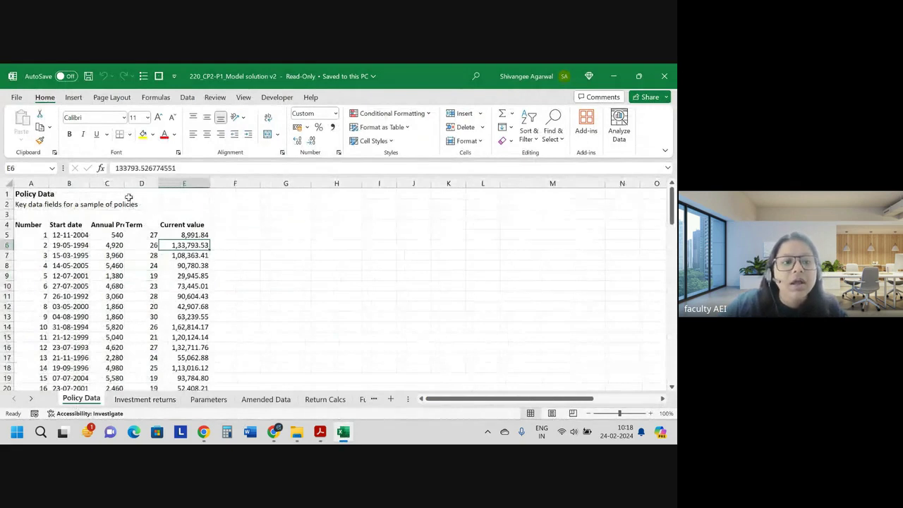
{"action": "double_click", "coordinate": [124, 183]}
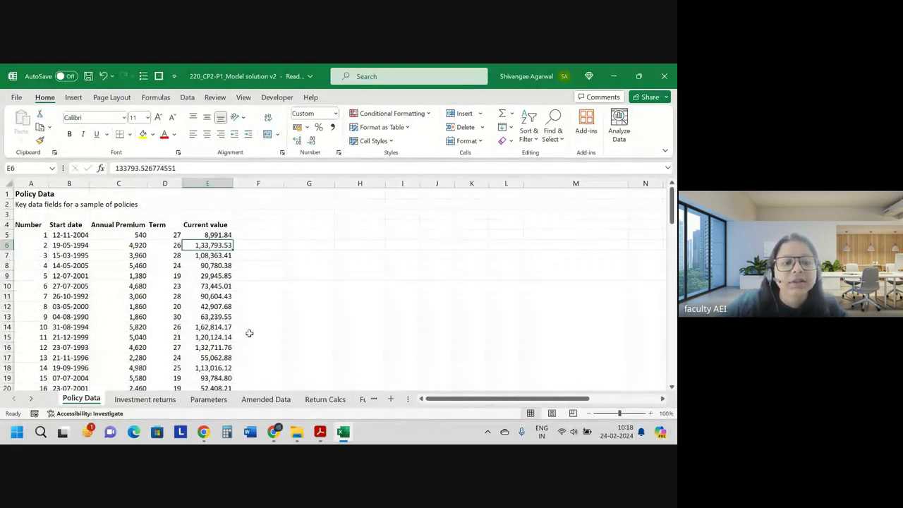
{"action": "left_click", "coordinate": [156, 400]}
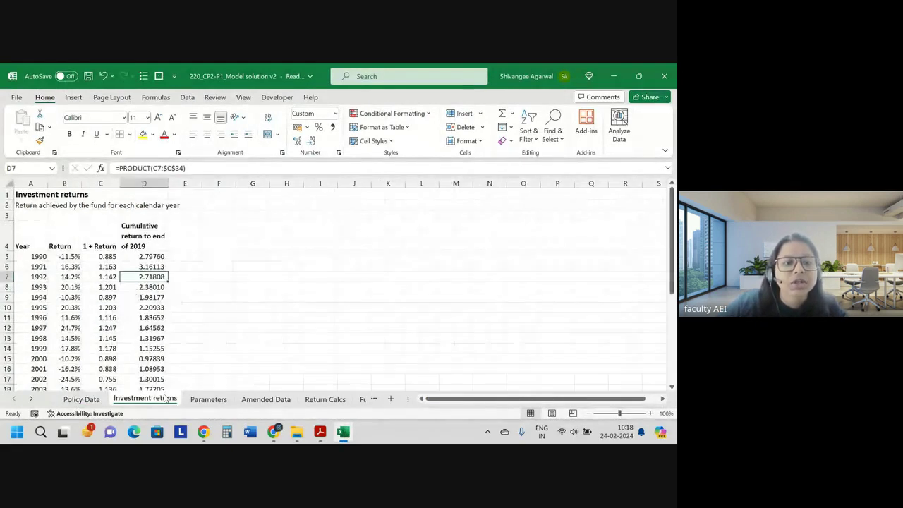
{"action": "left_click", "coordinate": [81, 400]}
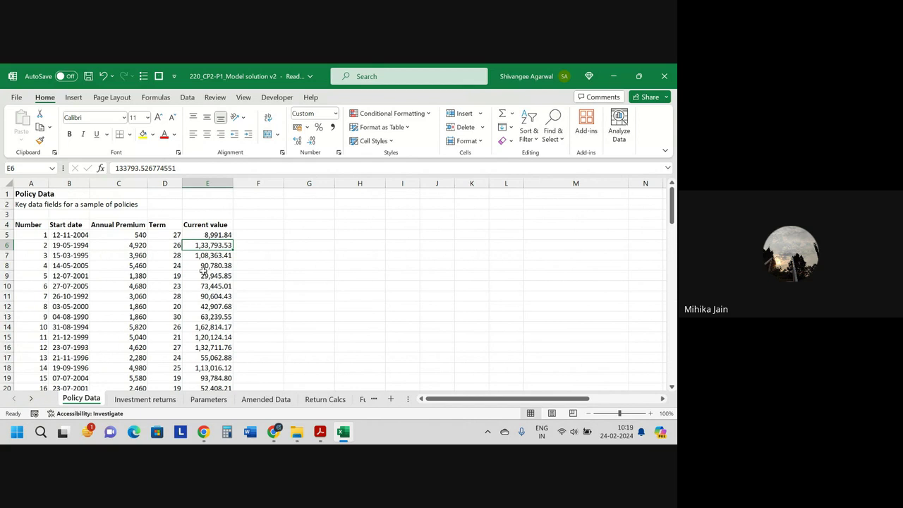
{"action": "key", "text": "alt+Tab"}
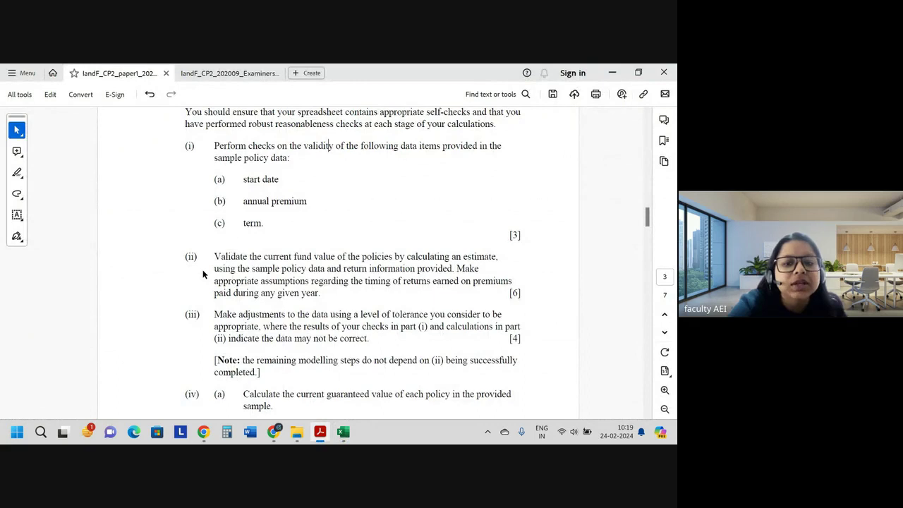
Bring the CP2 exam paper back into view and browse its later pages
{"action": "key", "text": "alt+Tab"}
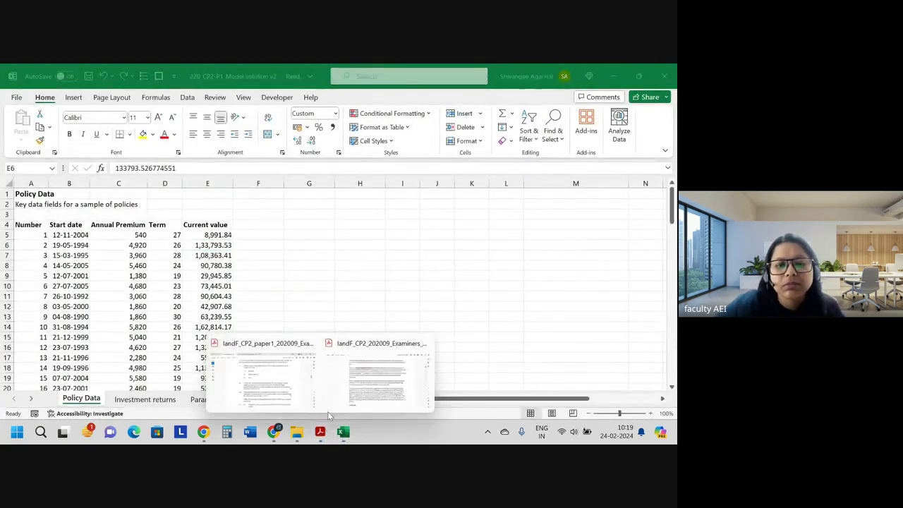
{"action": "left_click", "coordinate": [296, 367]}
{"action": "scroll", "coordinate": [402, 318], "scroll_direction": "down", "scroll_amount": 7}
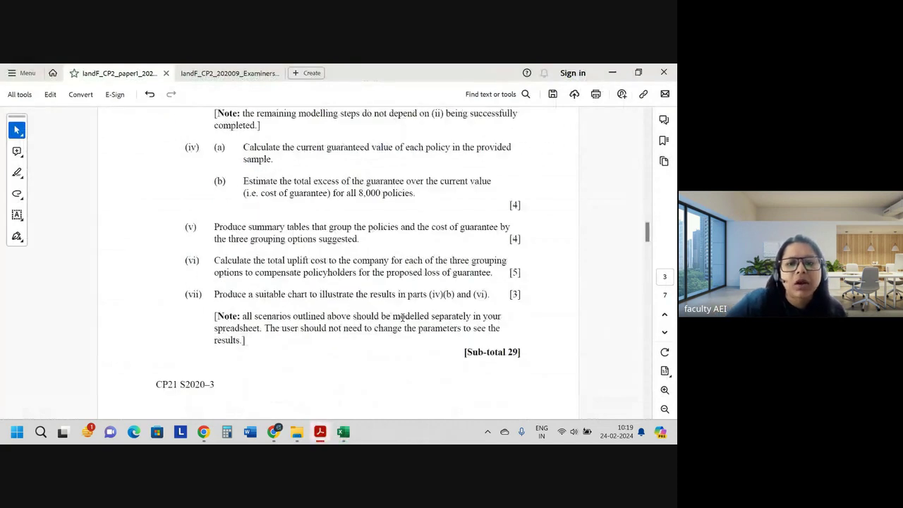
{"action": "scroll", "coordinate": [402, 317], "scroll_direction": "down", "scroll_amount": 15}
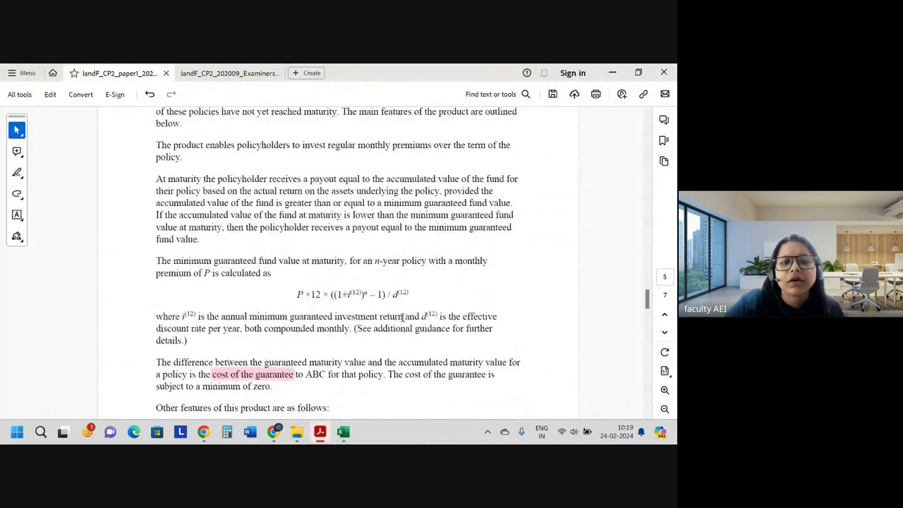
{"action": "scroll", "coordinate": [403, 317], "scroll_direction": "down", "scroll_amount": 6}
{"action": "scroll", "coordinate": [404, 321], "scroll_direction": "up", "scroll_amount": 6}
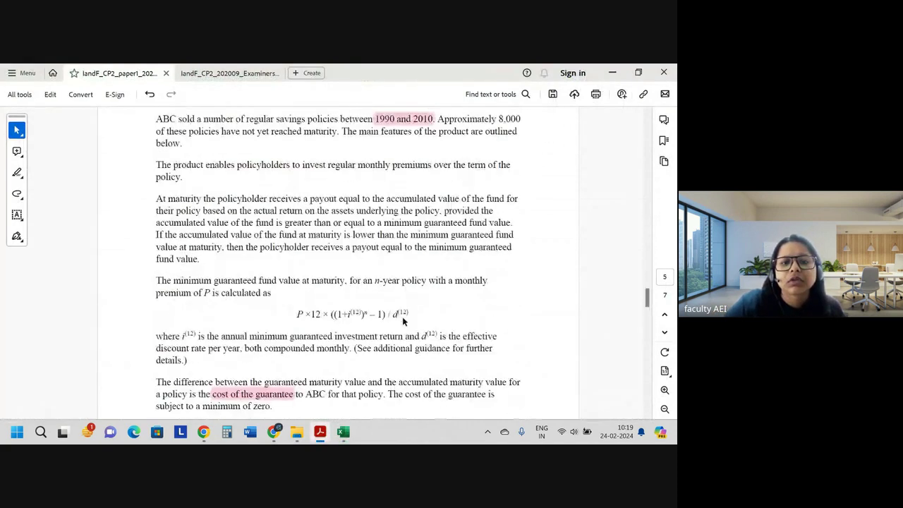
{"action": "scroll", "coordinate": [403, 321], "scroll_direction": "down", "scroll_amount": 7}
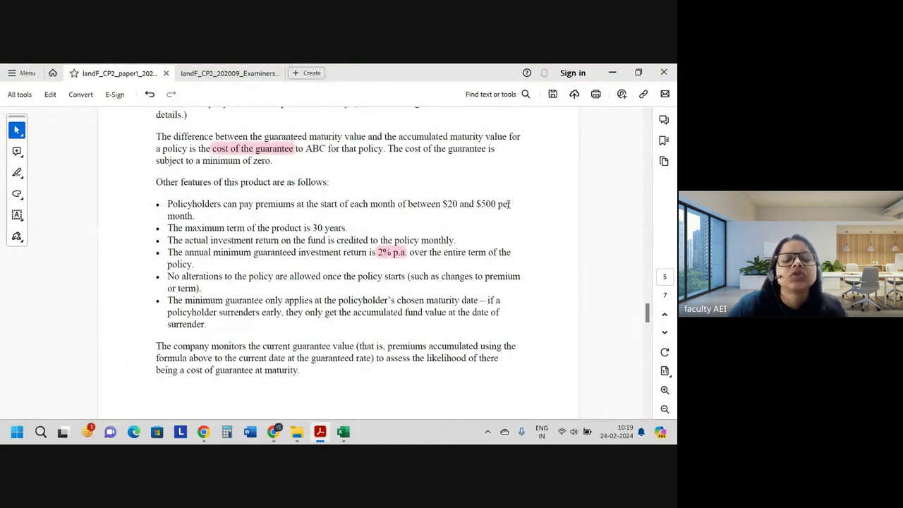
Scroll the exam paper up to page 3 to show modelling task parts (i) to (iv)
{"action": "key", "text": "alt+Tab"}
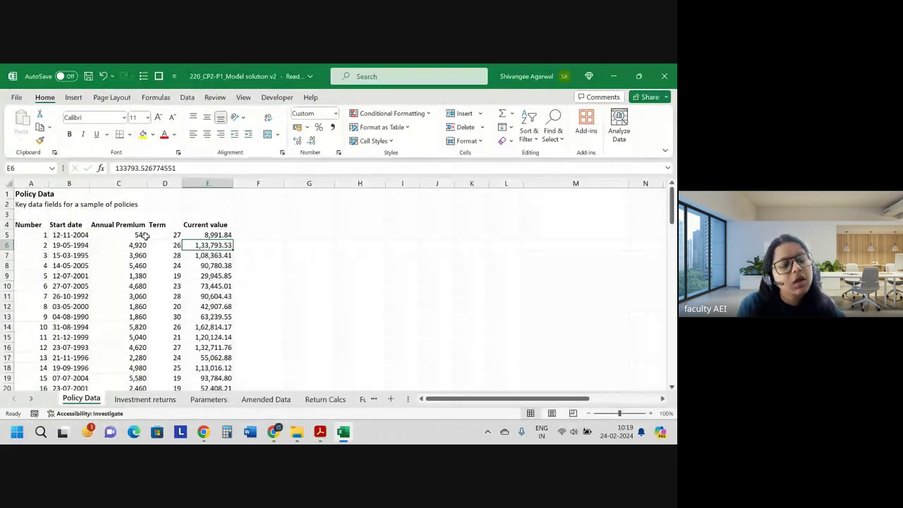
{"action": "key", "text": "alt+Tab"}
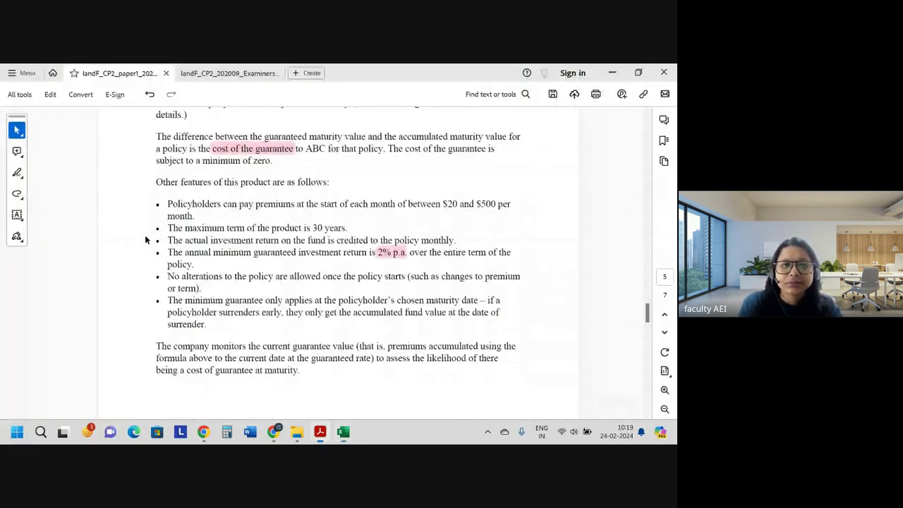
{"action": "scroll", "coordinate": [212, 237], "scroll_direction": "up", "scroll_amount": 15}
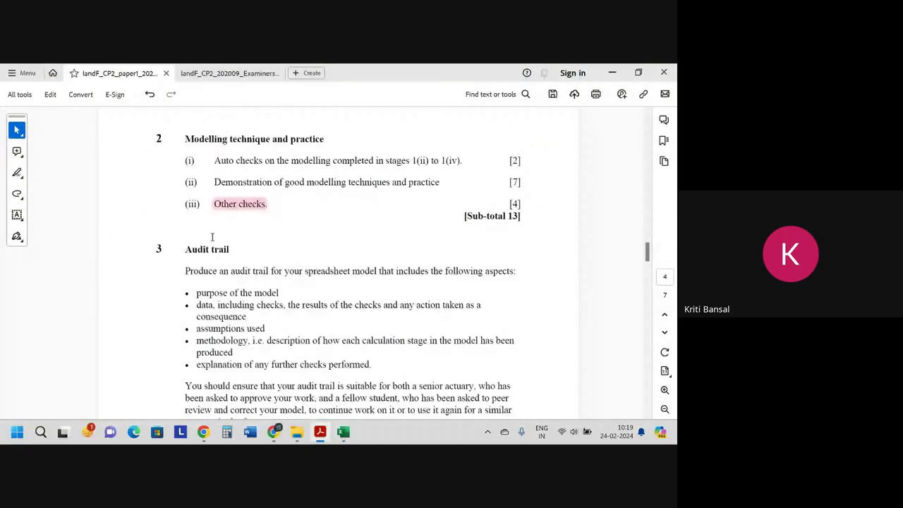
{"action": "scroll", "coordinate": [211, 237], "scroll_direction": "up", "scroll_amount": 10}
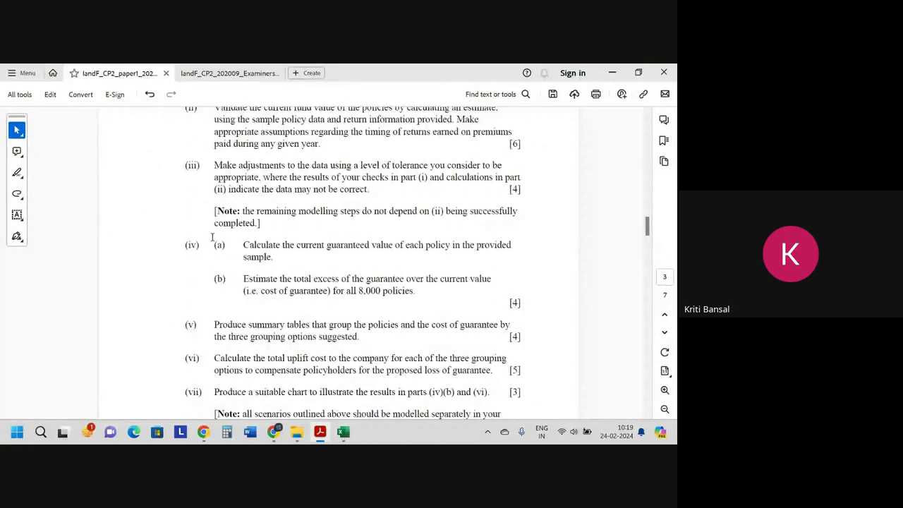
{"action": "scroll", "coordinate": [329, 262], "scroll_direction": "up", "scroll_amount": 2}
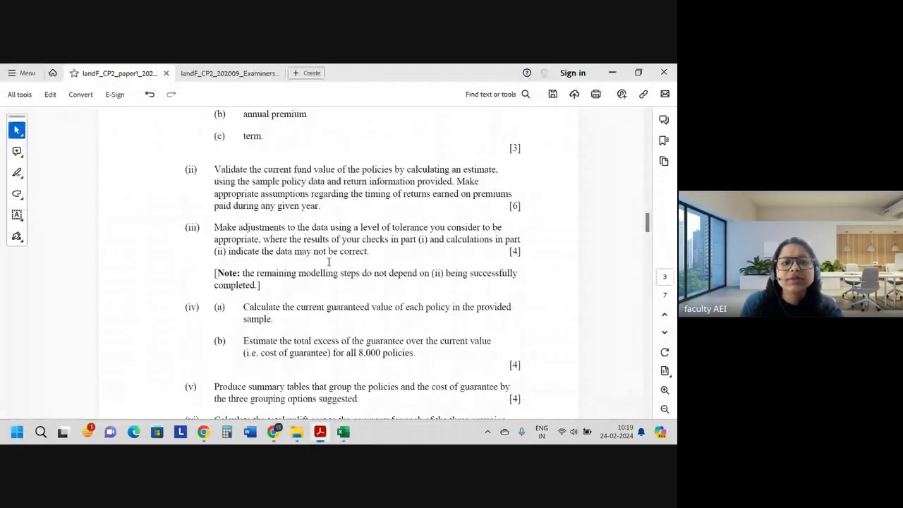
{"action": "scroll", "coordinate": [329, 262], "scroll_direction": "up", "scroll_amount": 3}
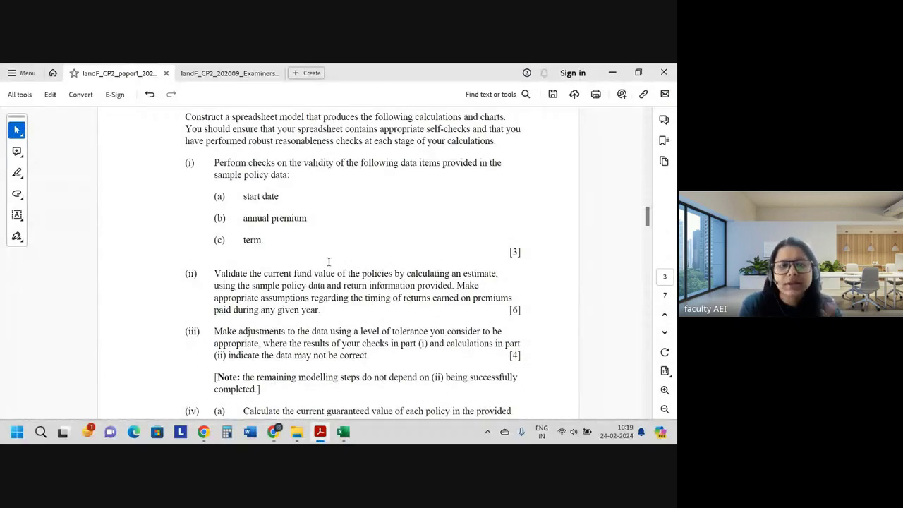
Check policy 2's start date in cell B6 of the Policy Data sheet
{"action": "key", "text": "alt+Tab"}
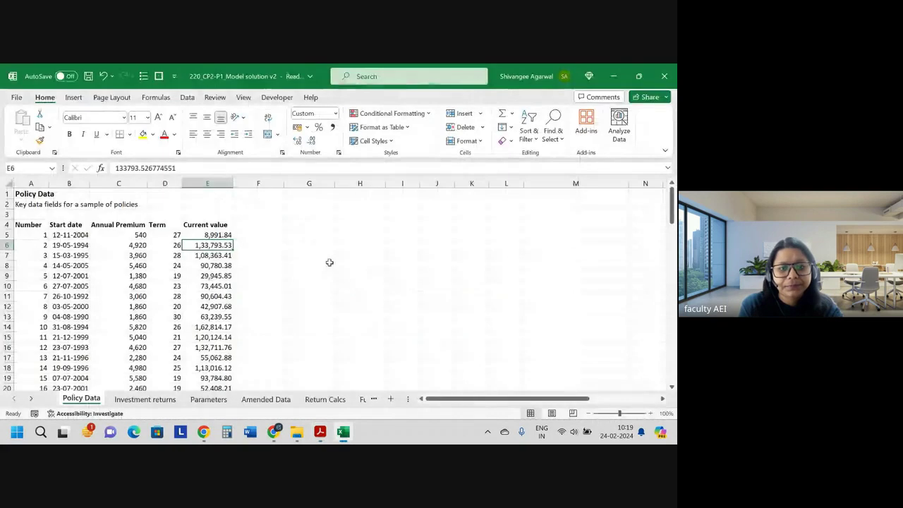
{"action": "key", "text": "alt+Tab"}
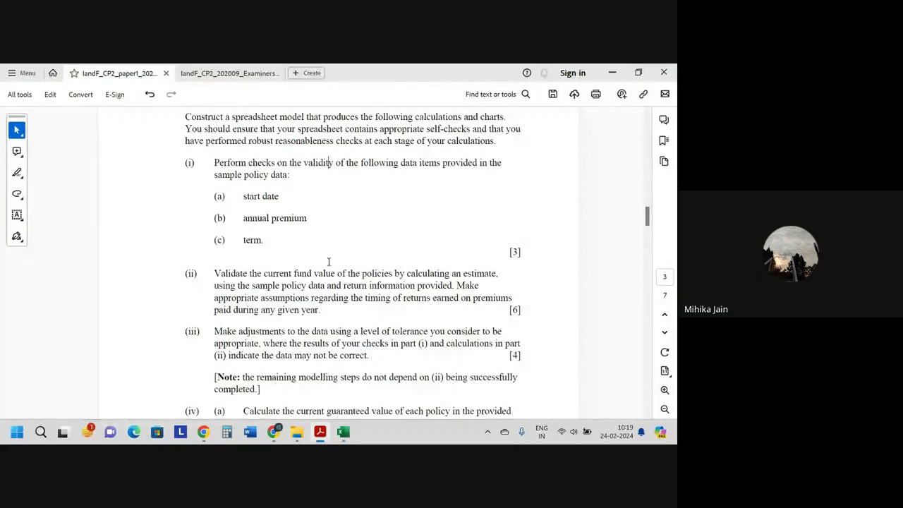
{"action": "key", "text": "alt+Tab"}
{"action": "left_click", "coordinate": [71, 244]}
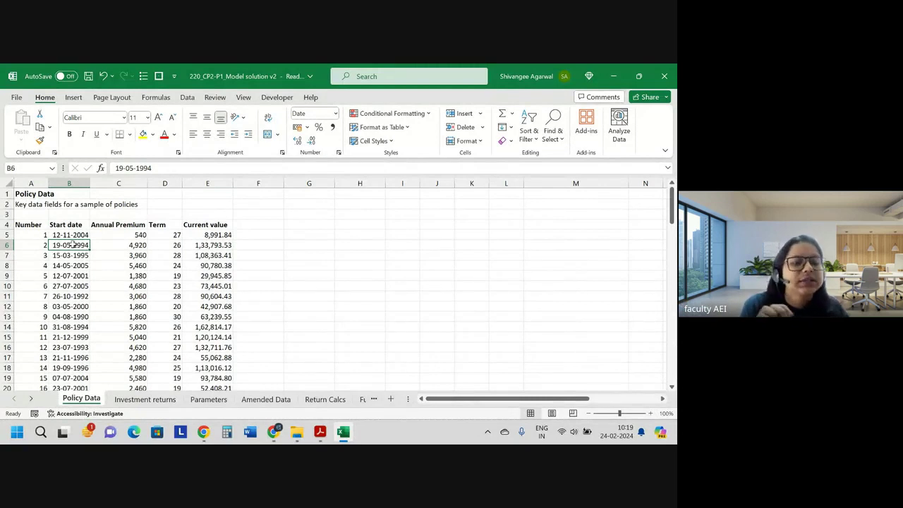
{"action": "left_click", "coordinate": [208, 399]}
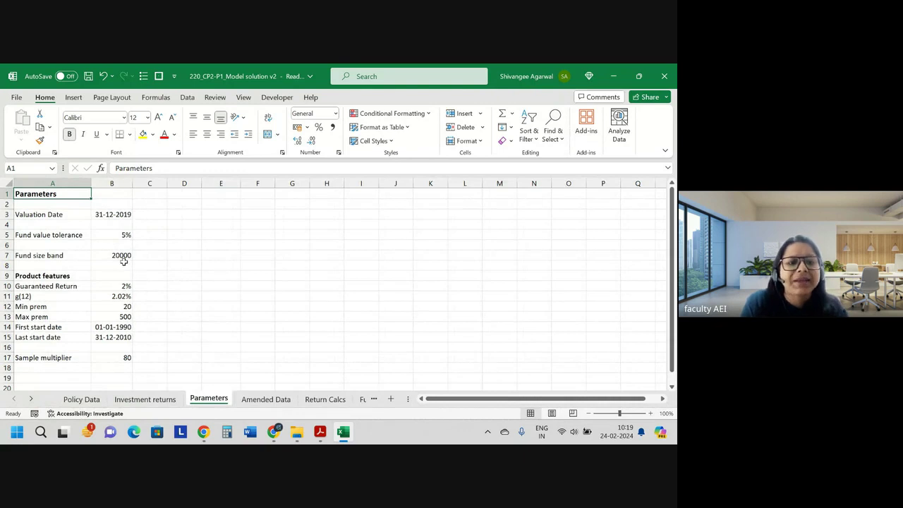
Review the fund size band, valuation date, tolerance, 2% guaranteed return and g(12) formula =(1+B10/12)^12-1
{"action": "left_click_drag", "start_coordinate": [120, 255], "coordinate": [39, 256]}
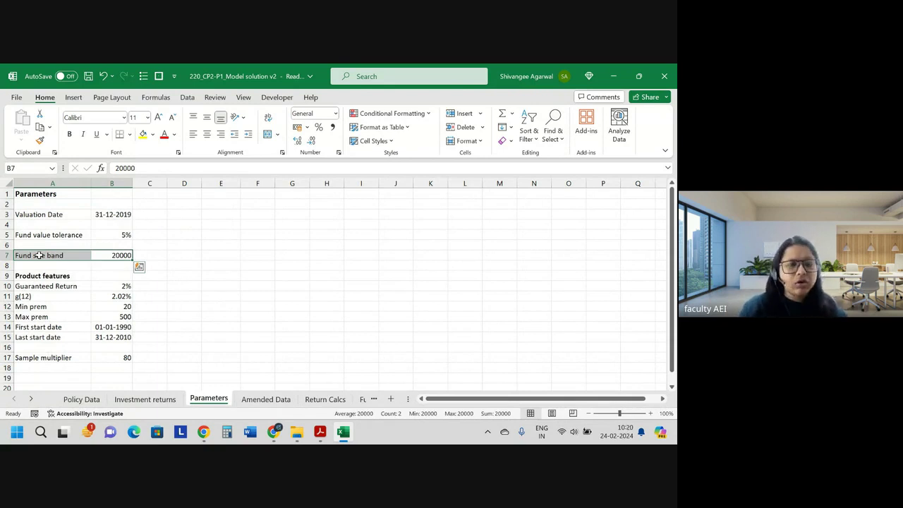
{"action": "left_click_drag", "start_coordinate": [116, 214], "coordinate": [118, 235]}
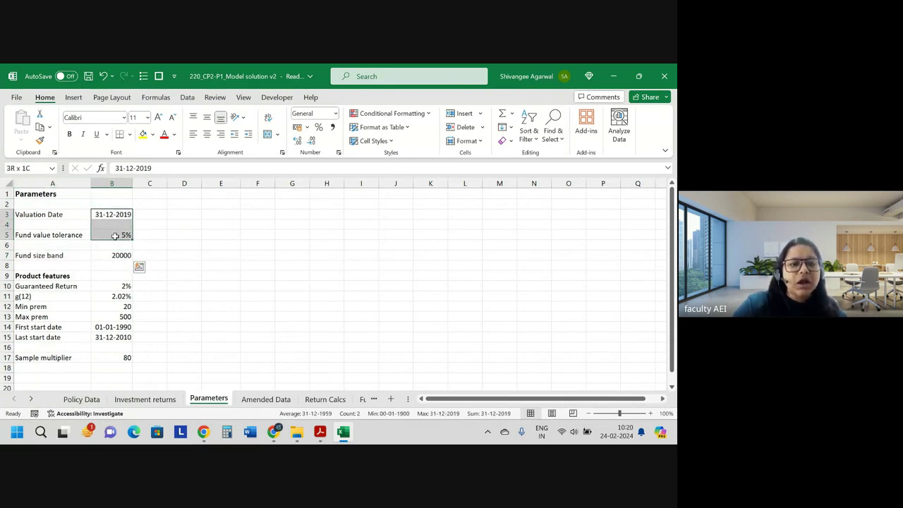
{"action": "left_click", "coordinate": [120, 288]}
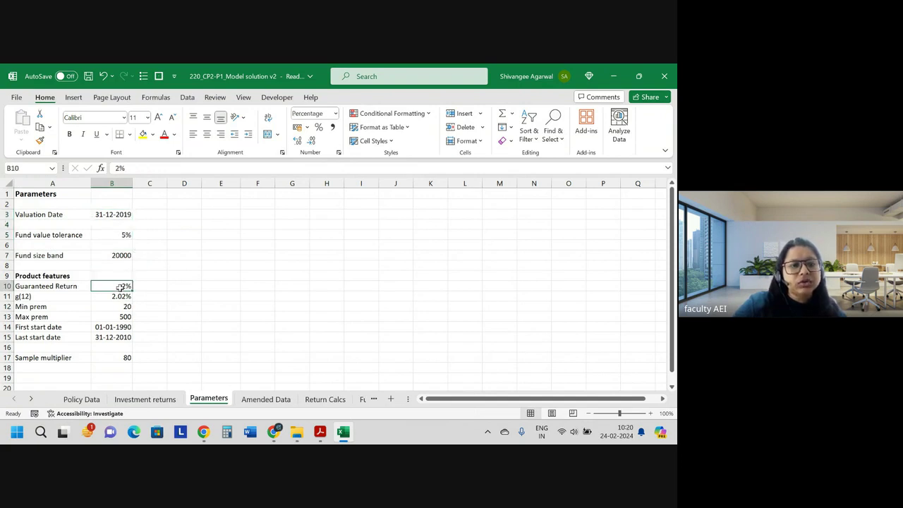
{"action": "left_click", "coordinate": [114, 297]}
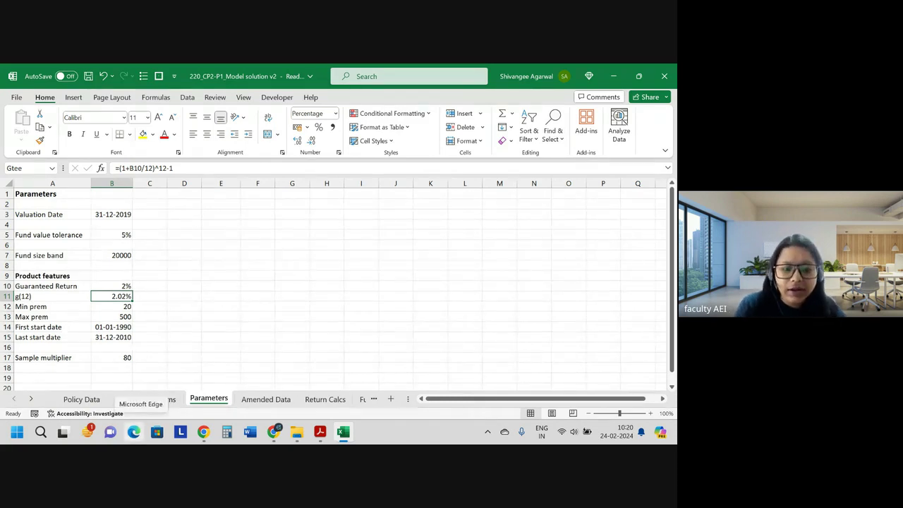
Open the CP2 Paper 1-Sept 2020 workbook from the Sept 2020 folder inside CP2
{"action": "left_click", "coordinate": [297, 432]}
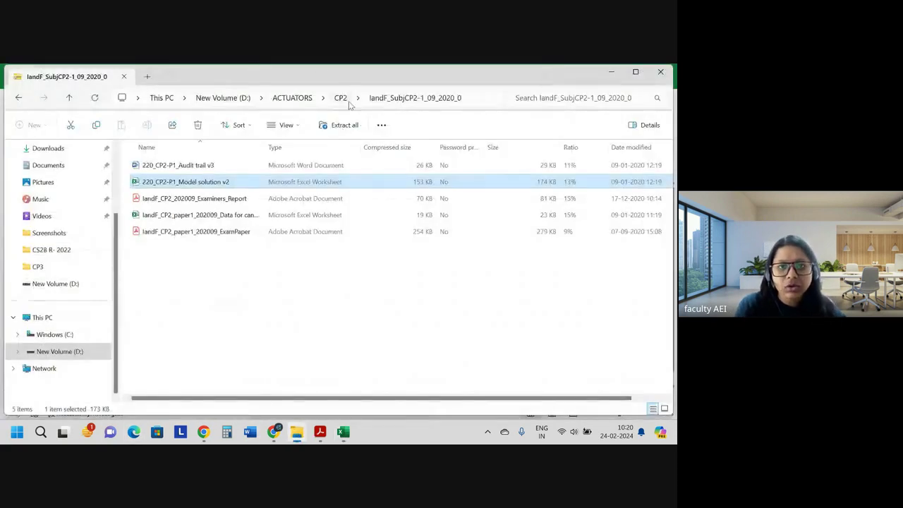
{"action": "left_click", "coordinate": [340, 98]}
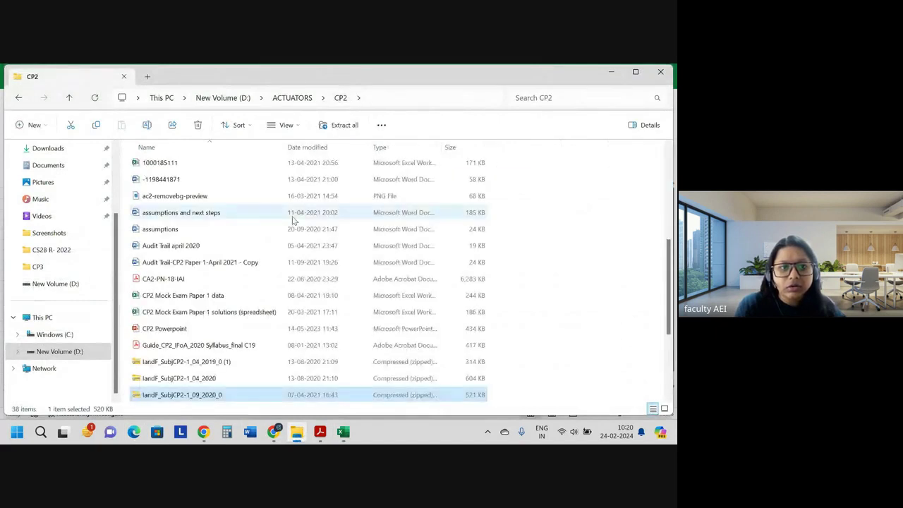
{"action": "scroll", "coordinate": [294, 221], "scroll_direction": "up", "scroll_amount": 4}
{"action": "scroll", "coordinate": [294, 221], "scroll_direction": "down", "scroll_amount": 2}
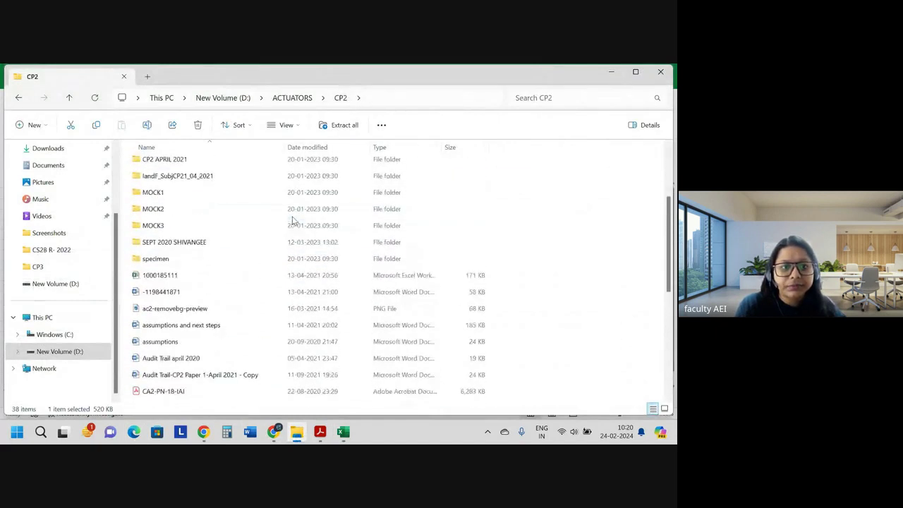
{"action": "left_click", "coordinate": [229, 235]}
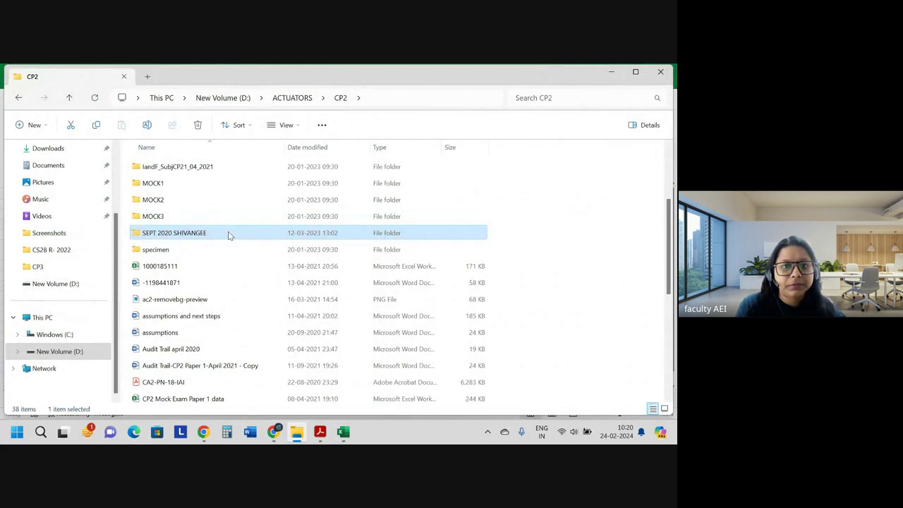
{"action": "double_click", "coordinate": [229, 235]}
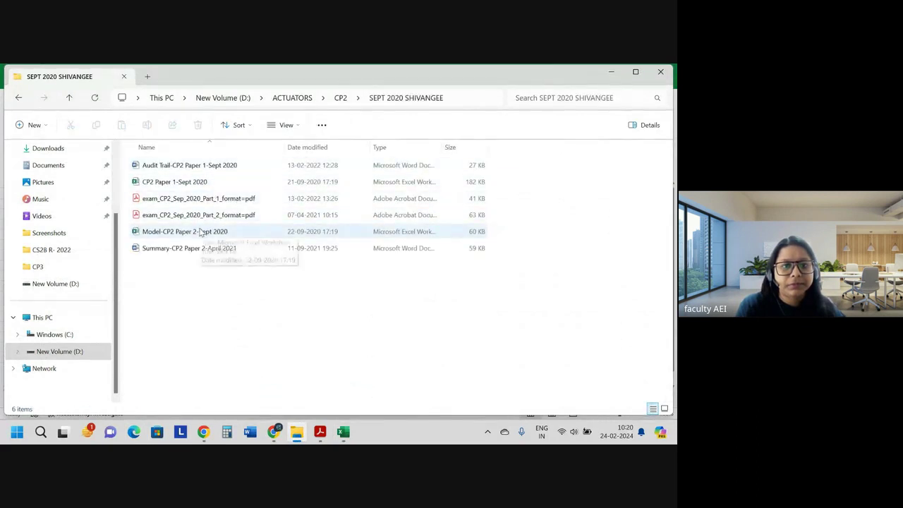
{"action": "left_click", "coordinate": [176, 182]}
{"action": "key", "text": "alt+Tab"}
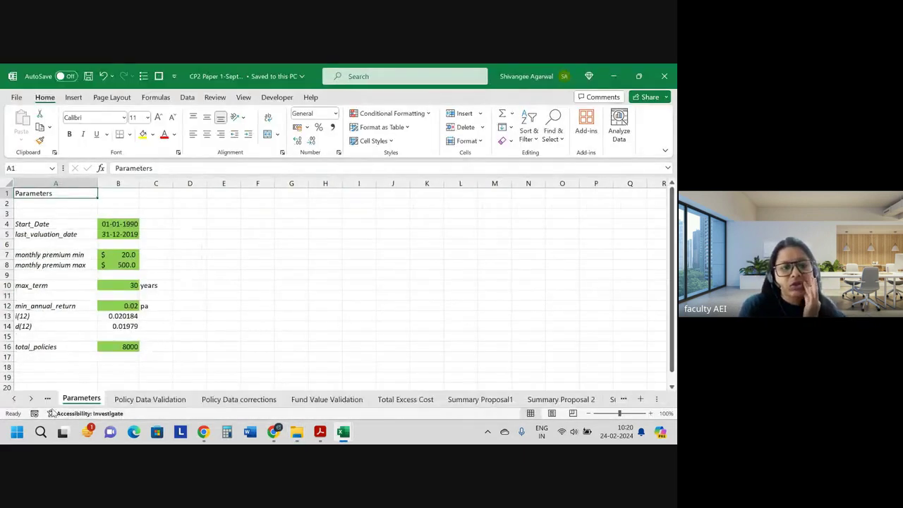
Browse the own workbook's sheets and check its Start_Date and last_valuation_date parameters
{"action": "left_click", "coordinate": [14, 400]}
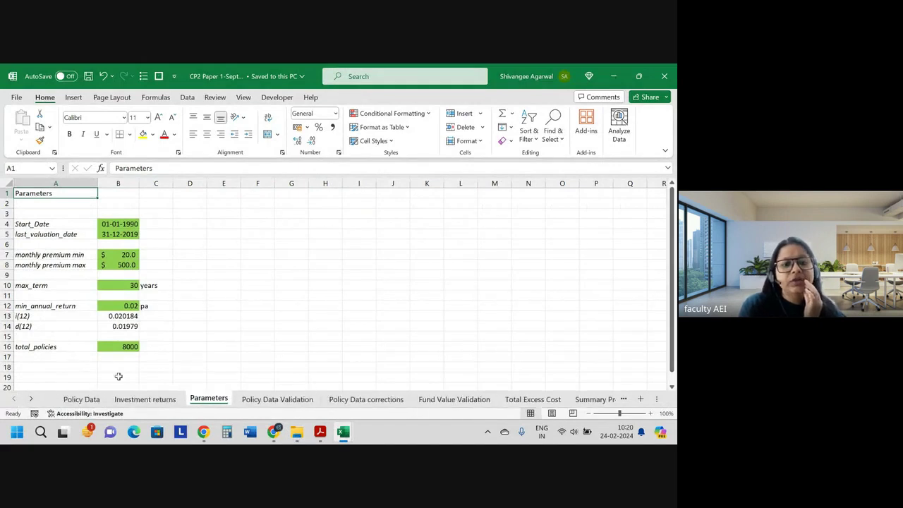
{"action": "left_click", "coordinate": [94, 401]}
{"action": "left_click", "coordinate": [137, 400]}
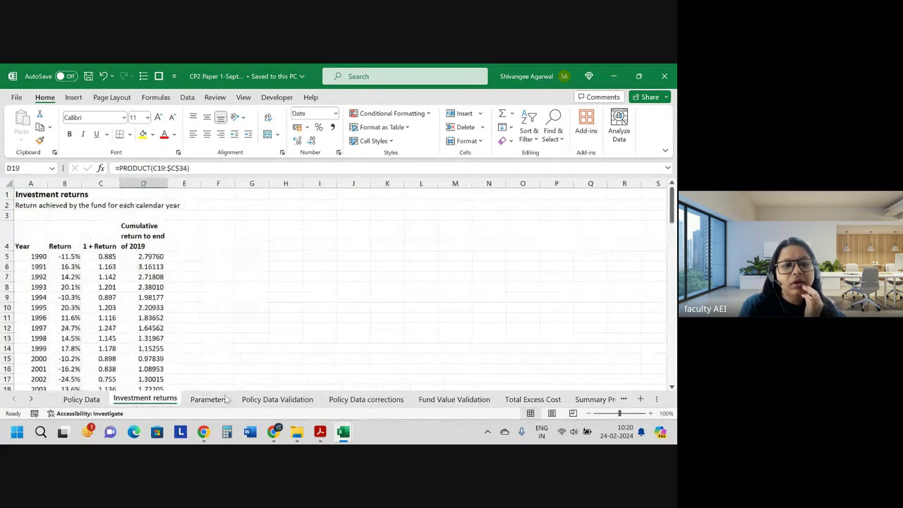
{"action": "left_click", "coordinate": [209, 400]}
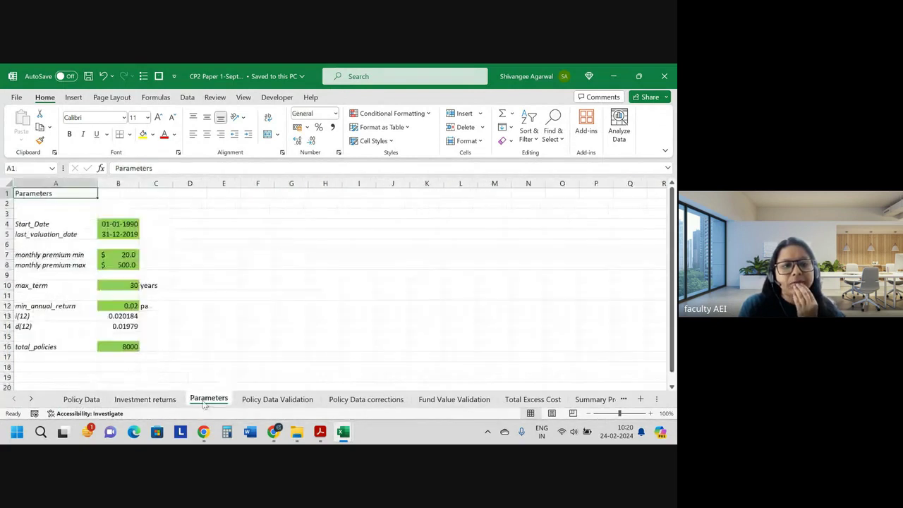
{"action": "left_click", "coordinate": [121, 225]}
{"action": "left_click", "coordinate": [109, 234]}
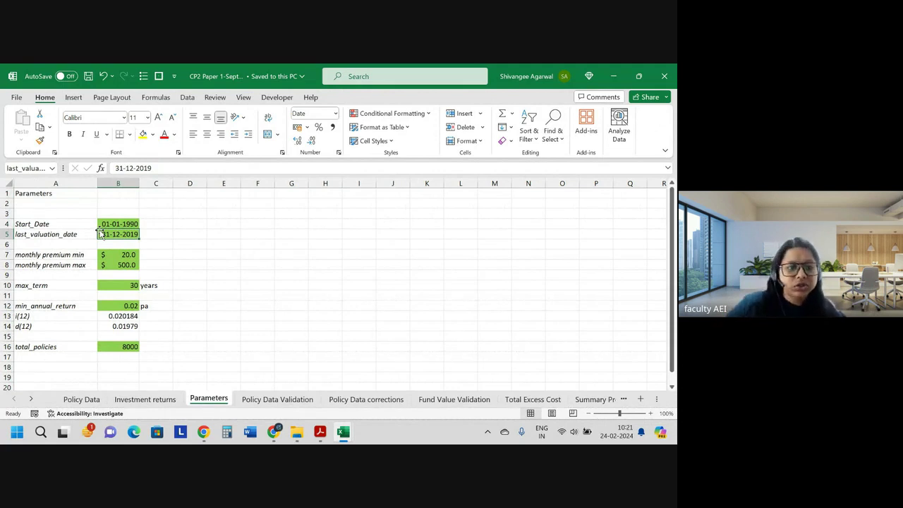
Inspect the own workbook's i(12) formula =(1+B12/12)^12-1 alongside the d(12) value
{"action": "mouse_move", "coordinate": [106, 315]}
{"action": "left_mouse_down"}
{"action": "mouse_move", "coordinate": [109, 329]}
{"action": "mouse_move", "coordinate": [115, 319]}
{"action": "left_mouse_up"}
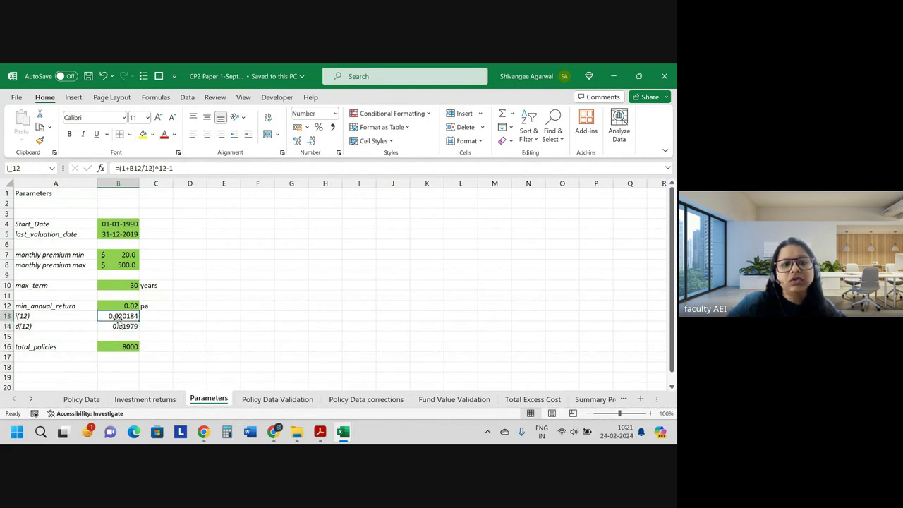
{"action": "left_click", "coordinate": [172, 168]}
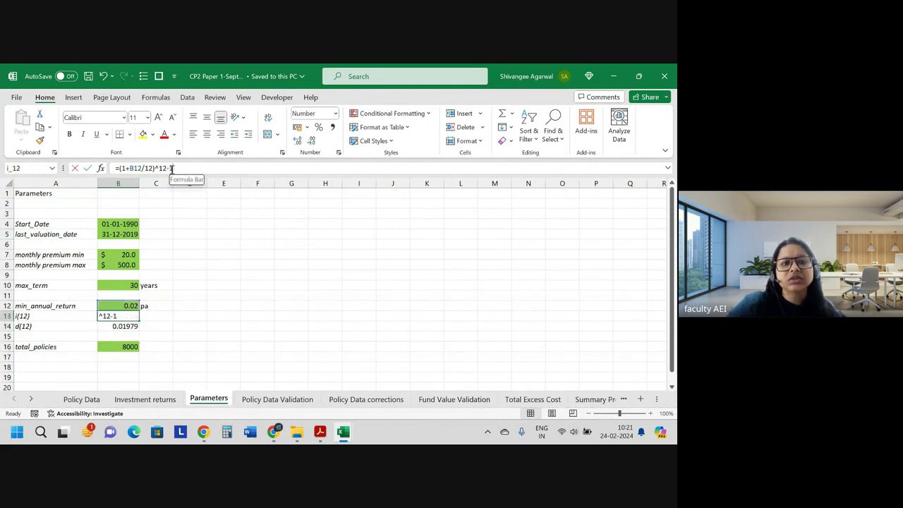
{"action": "double_click", "coordinate": [170, 168]}
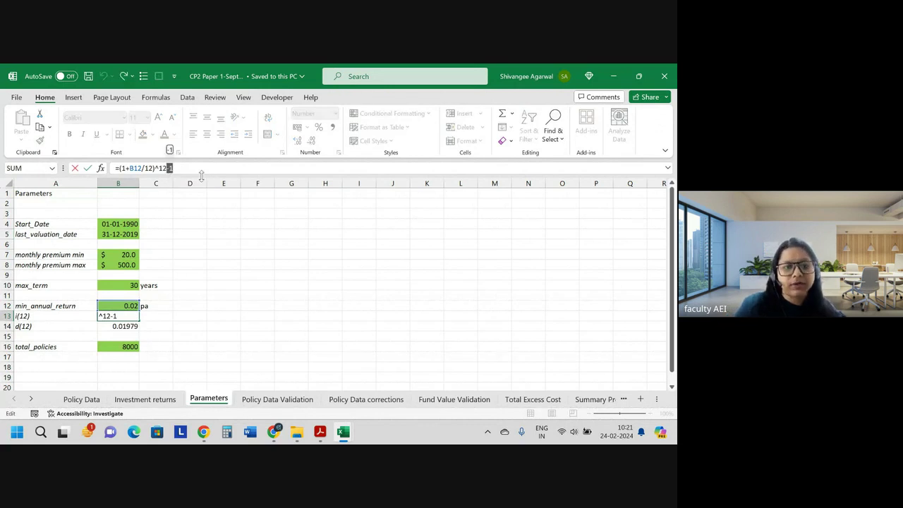
{"action": "key", "text": "Return"}
{"action": "key", "text": "ctrl+Tab"}
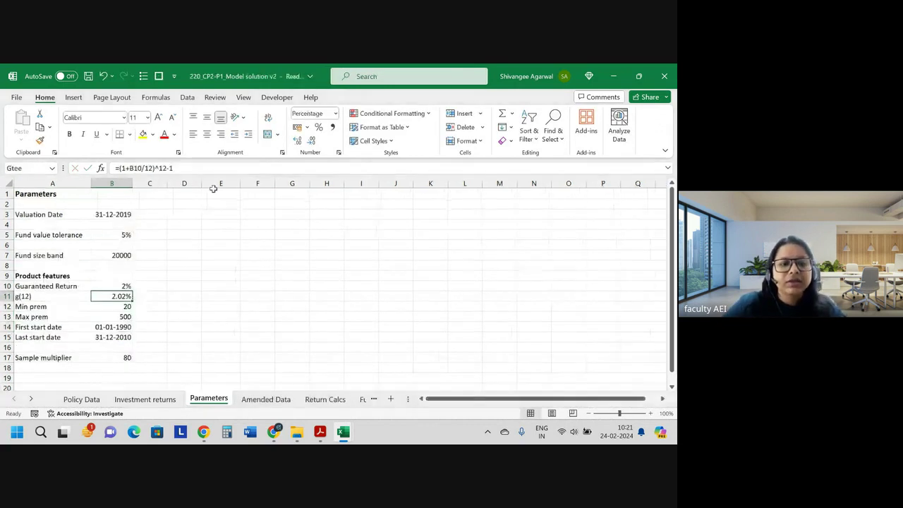
{"action": "key", "text": "ctrl+Tab"}
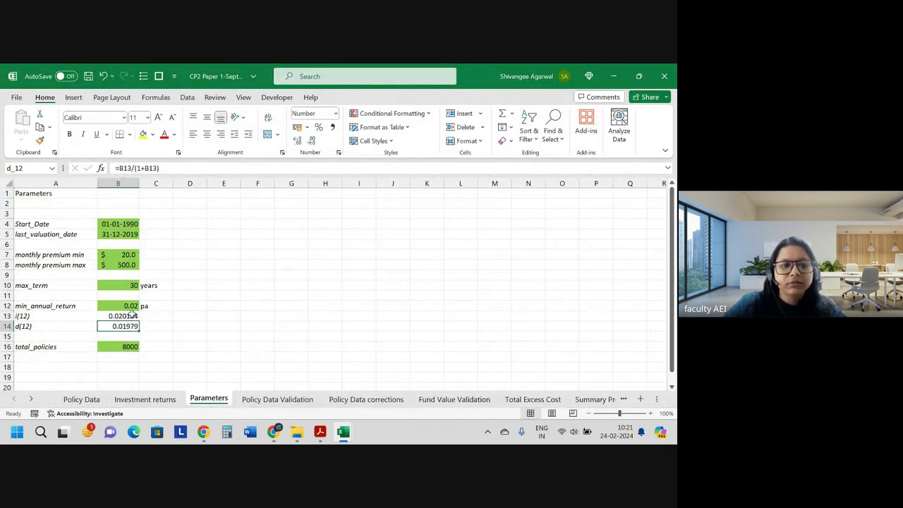
{"action": "left_click", "coordinate": [127, 346]}
{"action": "key", "text": "ctrl+Tab"}
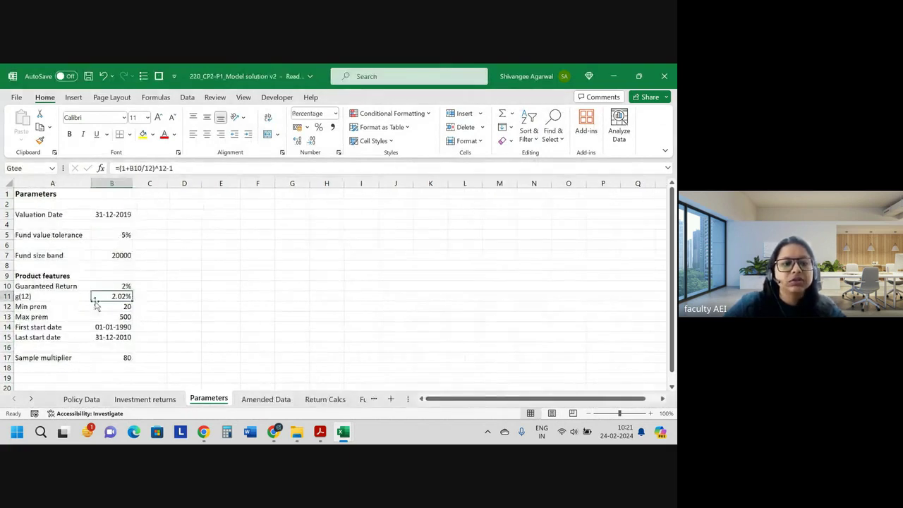
{"action": "key", "text": "ctrl+Tab"}
{"action": "left_click", "coordinate": [117, 224]}
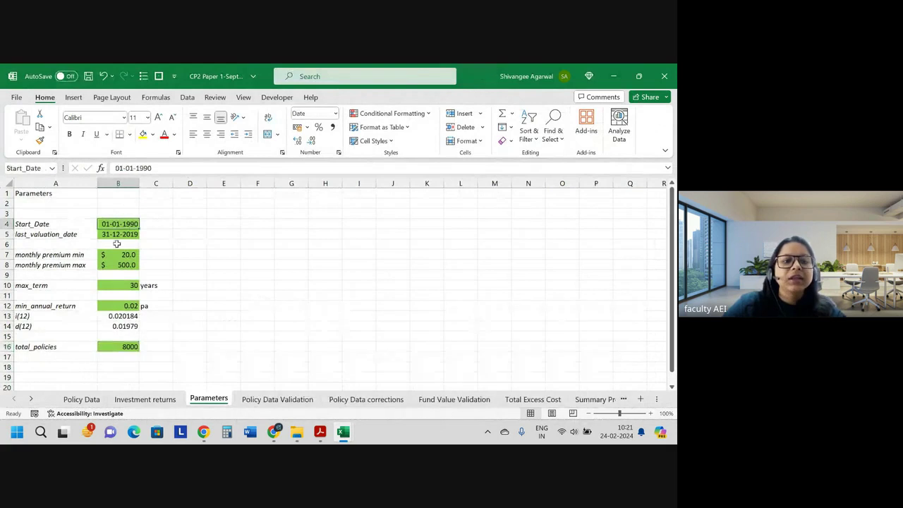
{"action": "left_click", "coordinate": [117, 235]}
{"action": "left_click_drag", "start_coordinate": [71, 225], "coordinate": [64, 372]}
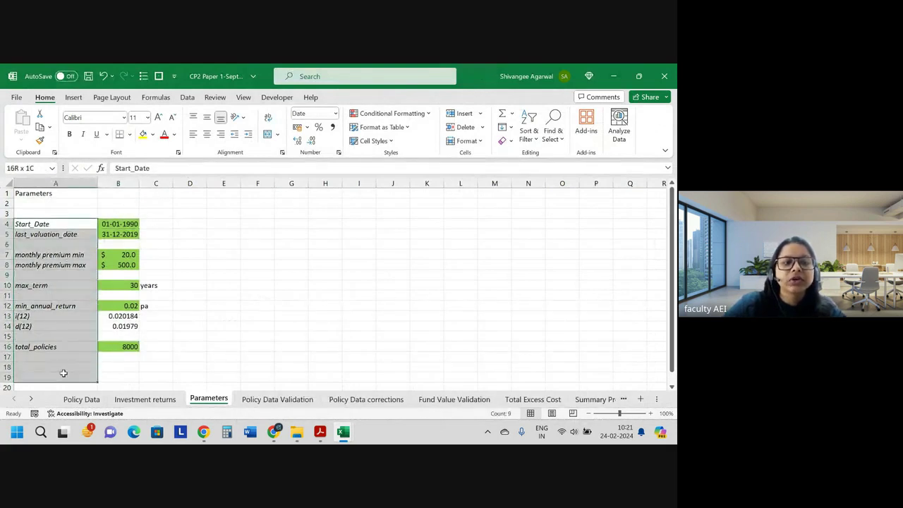
{"action": "left_click_drag", "start_coordinate": [71, 224], "coordinate": [129, 355]}
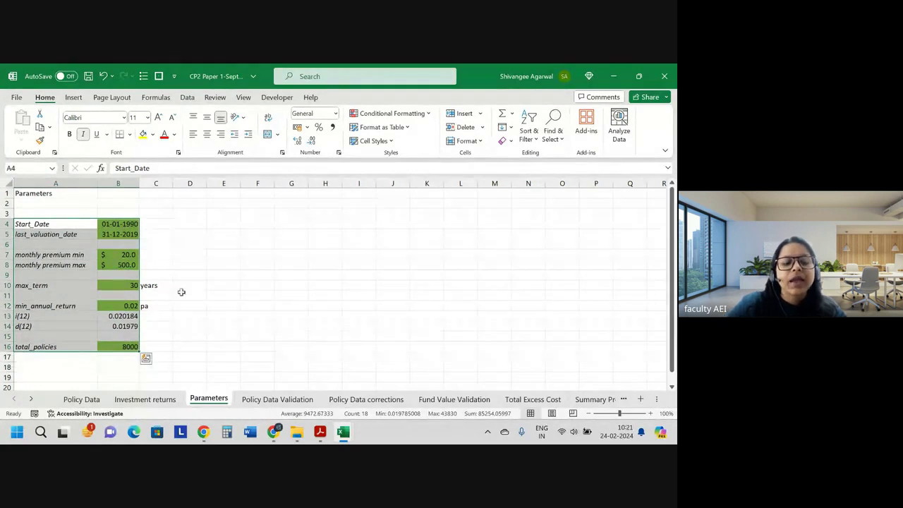
{"action": "key", "text": "ctrl+shift+F3"}
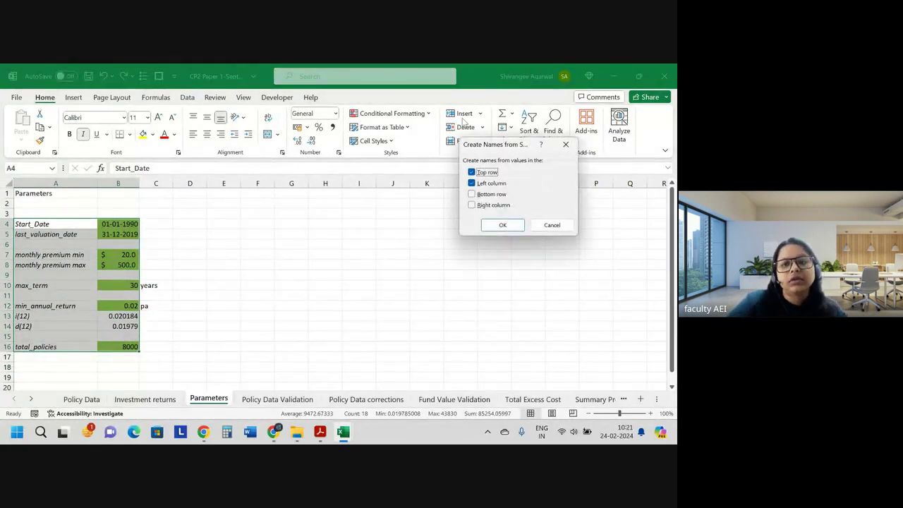
{"action": "left_click", "coordinate": [483, 174]}
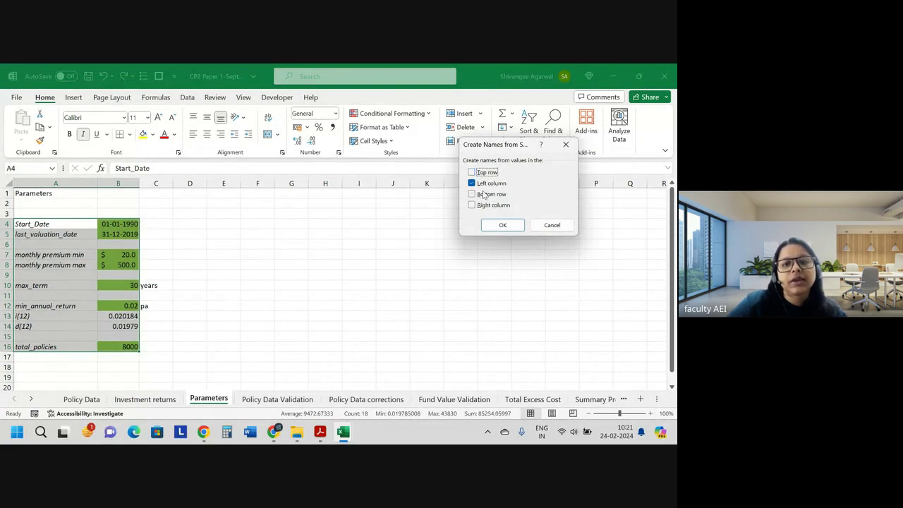
{"action": "left_click", "coordinate": [504, 227]}
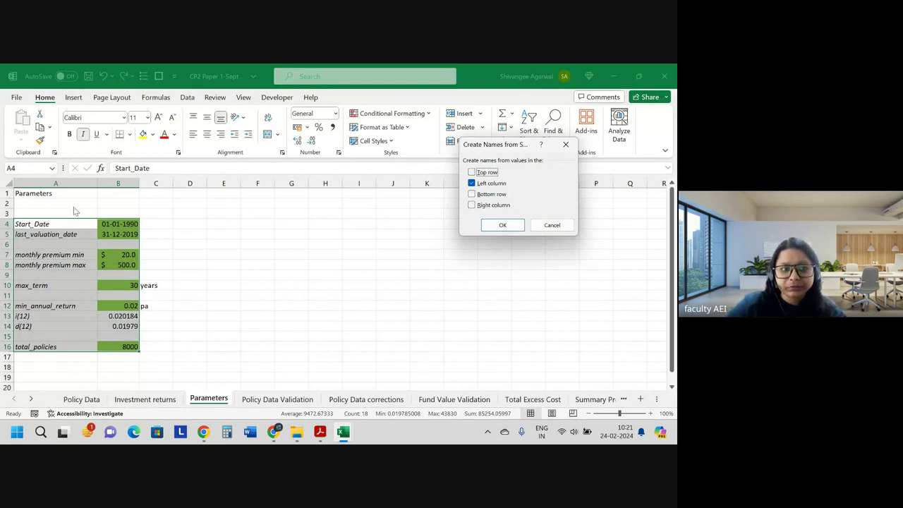
{"action": "left_click", "coordinate": [567, 223]}
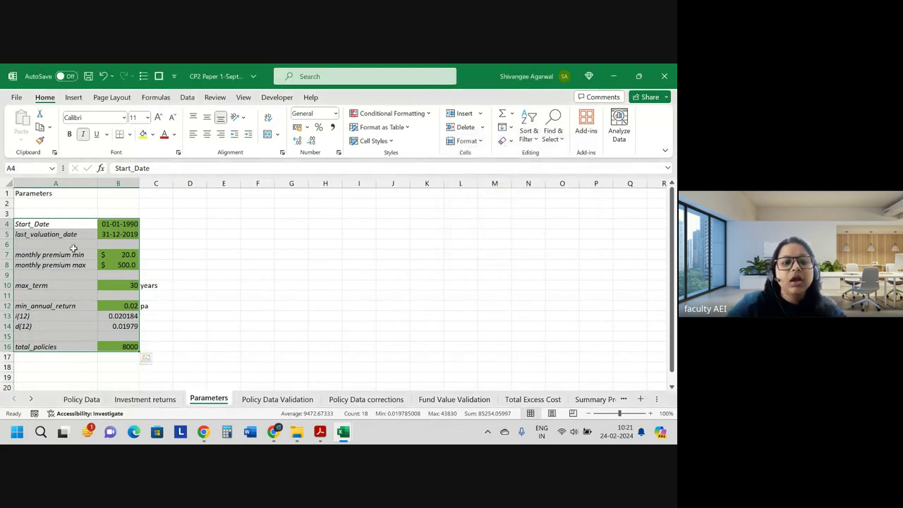
{"action": "left_click", "coordinate": [155, 212]}
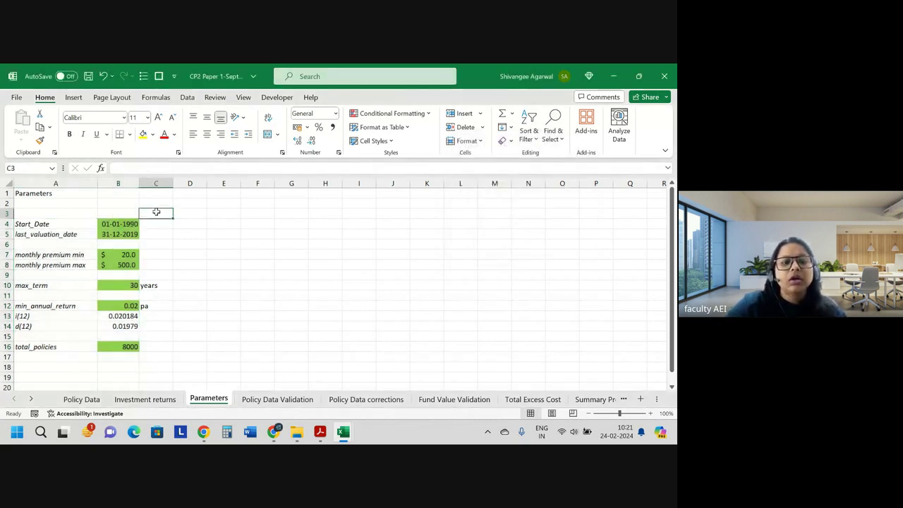
Open the model solution's Amended Data sheet and inspect the start-date check formula in F4
{"action": "left_click", "coordinate": [296, 400]}
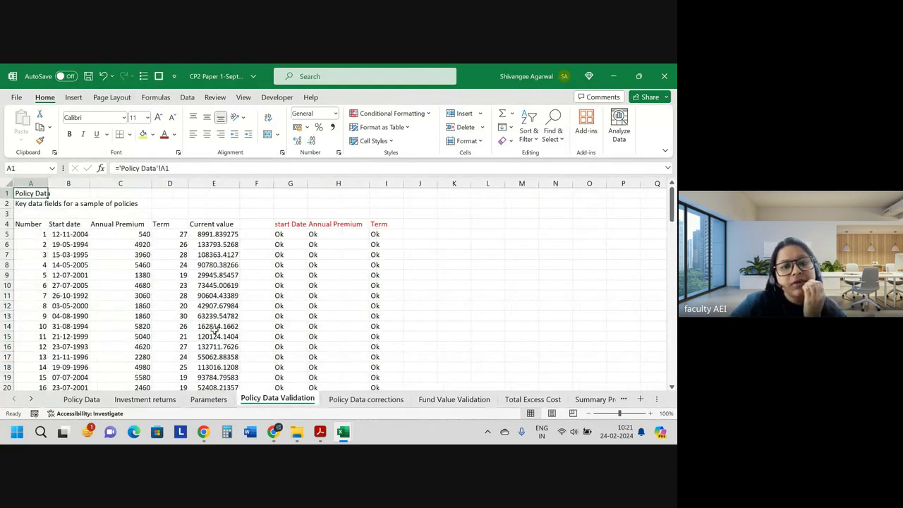
{"action": "key", "text": "alt+Tab"}
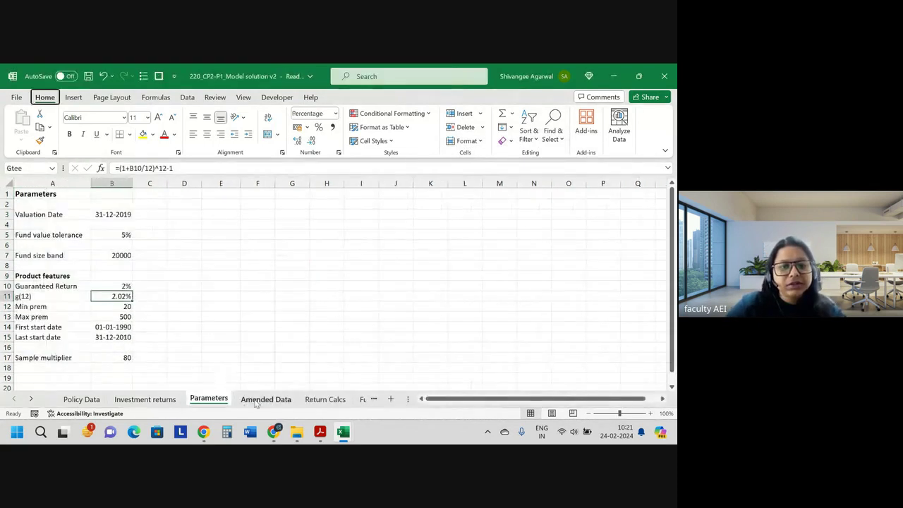
{"action": "left_click", "coordinate": [257, 400]}
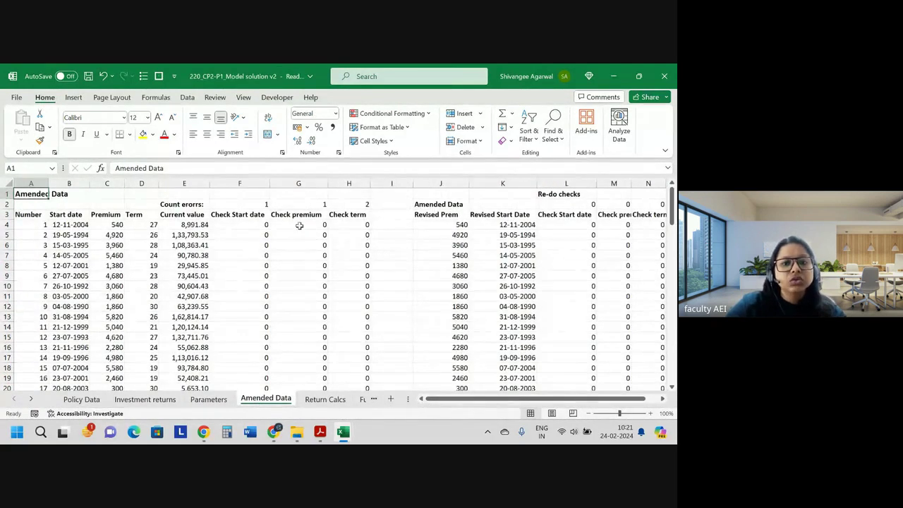
{"action": "left_click", "coordinate": [229, 223]}
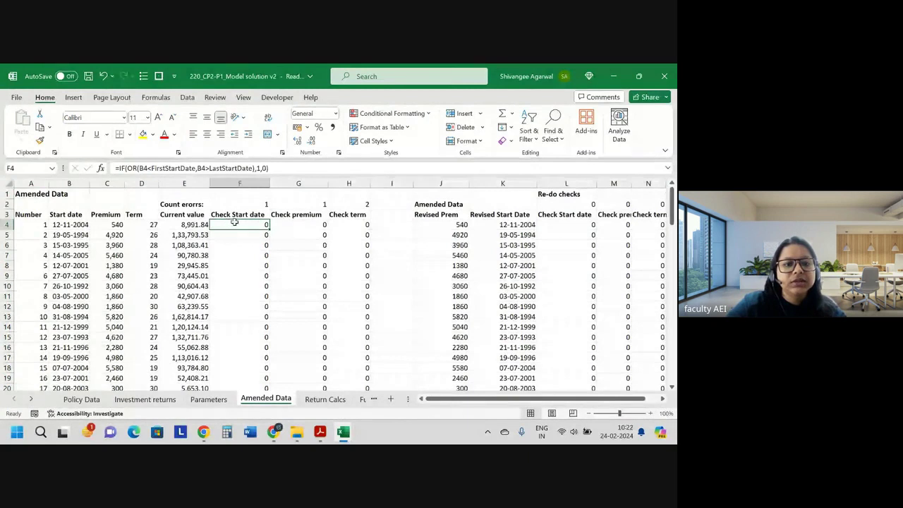
{"action": "double_click", "coordinate": [229, 223]}
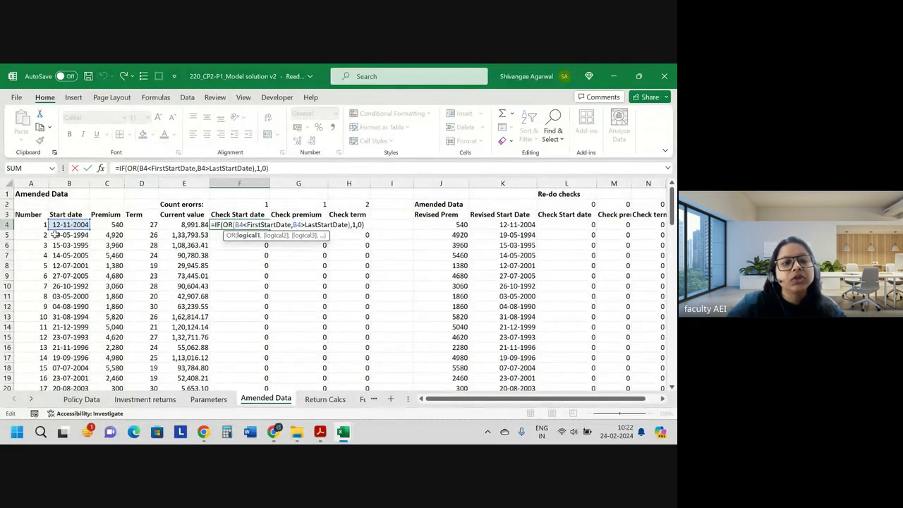
{"action": "key", "text": "Return"}
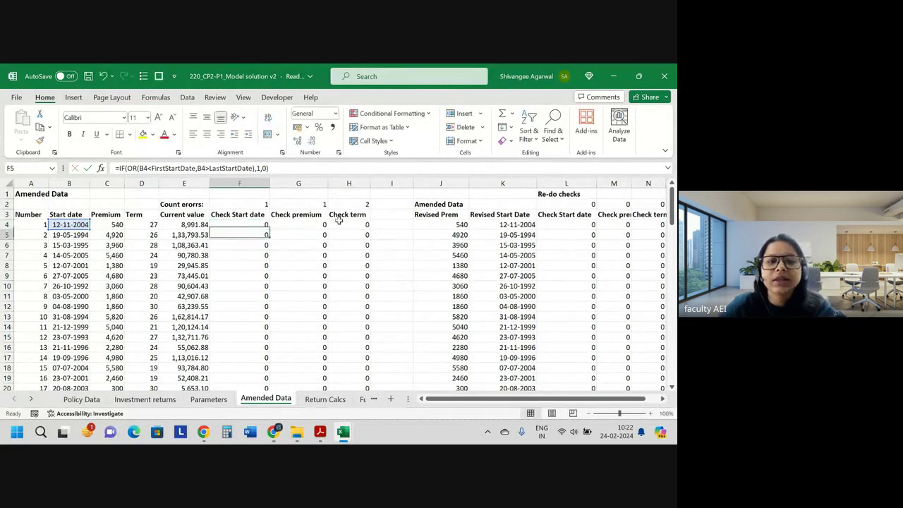
Inspect the premium check formula in G4, the G2 error count, and H4's term check formula
{"action": "left_click", "coordinate": [314, 226]}
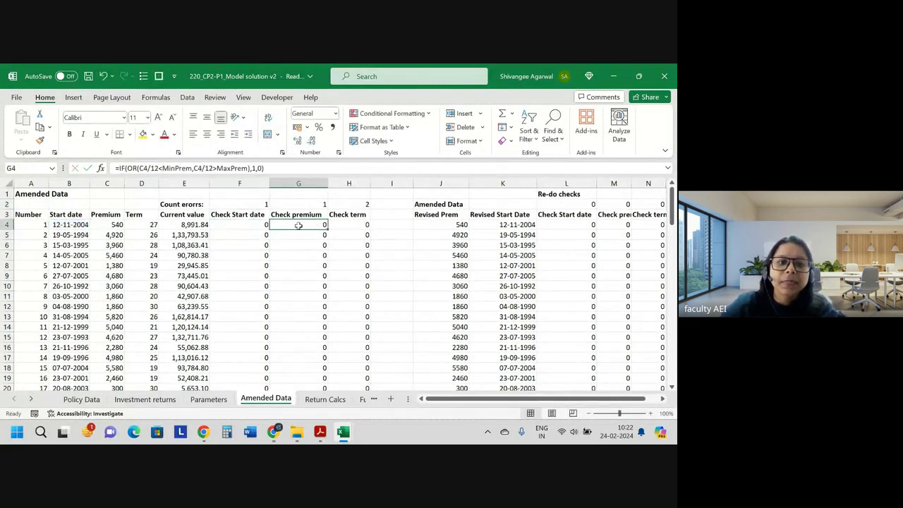
{"action": "double_click", "coordinate": [306, 224]}
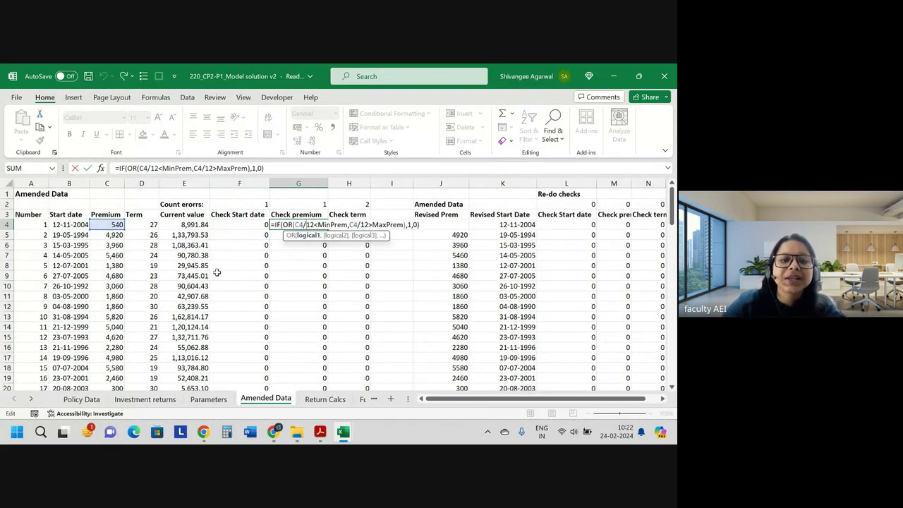
{"action": "key", "text": "Escape"}
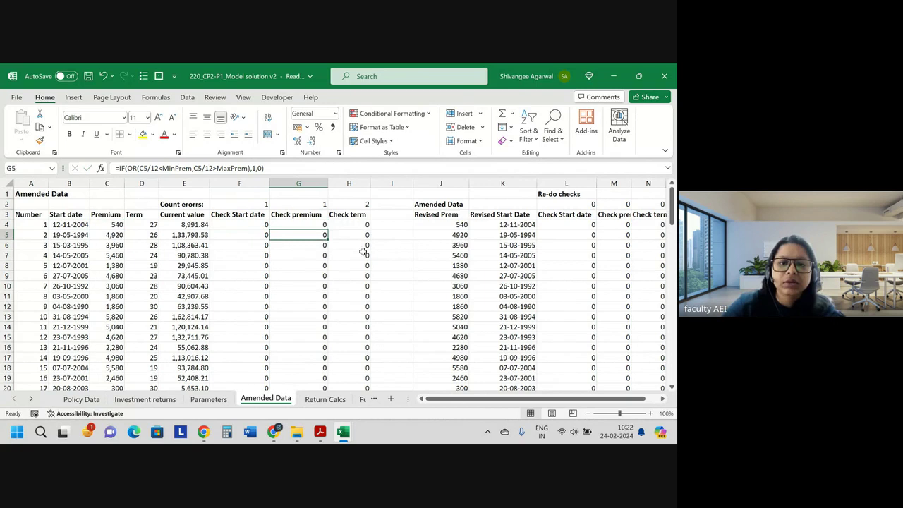
{"action": "left_click", "coordinate": [306, 203]}
{"action": "left_click", "coordinate": [364, 224]}
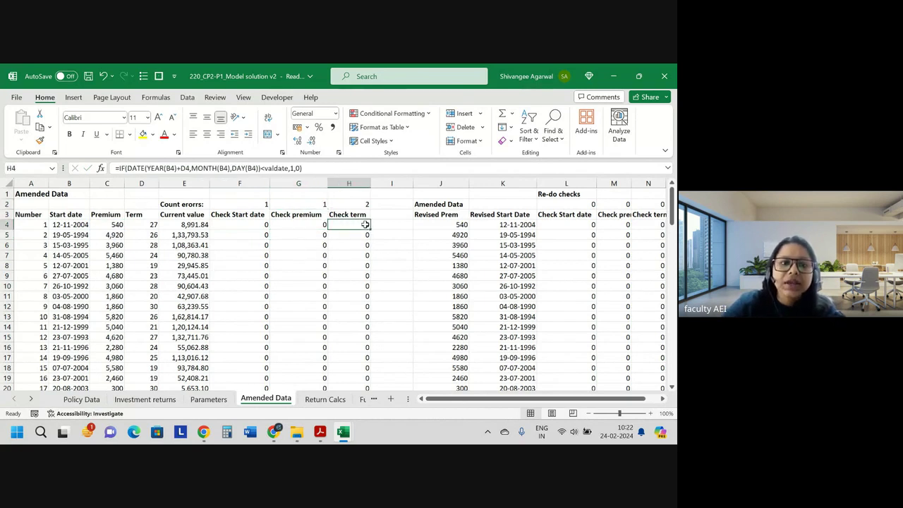
{"action": "double_click", "coordinate": [364, 224]}
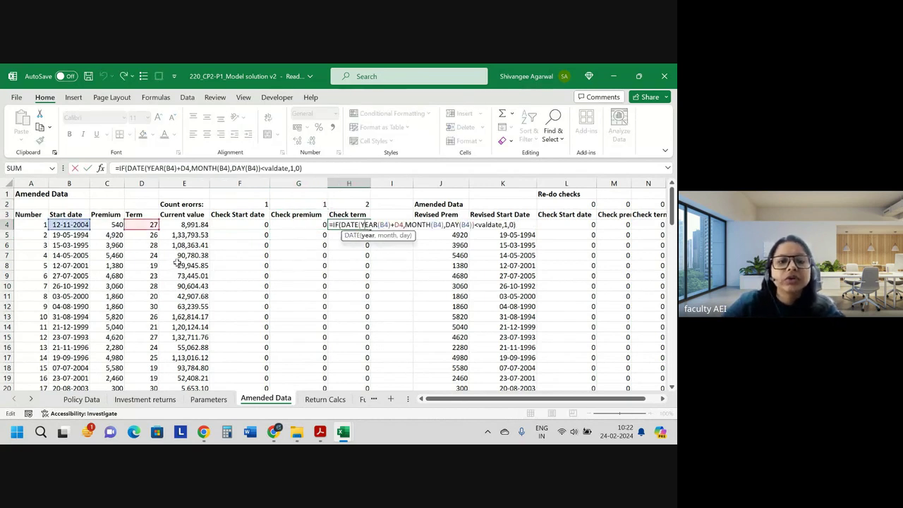
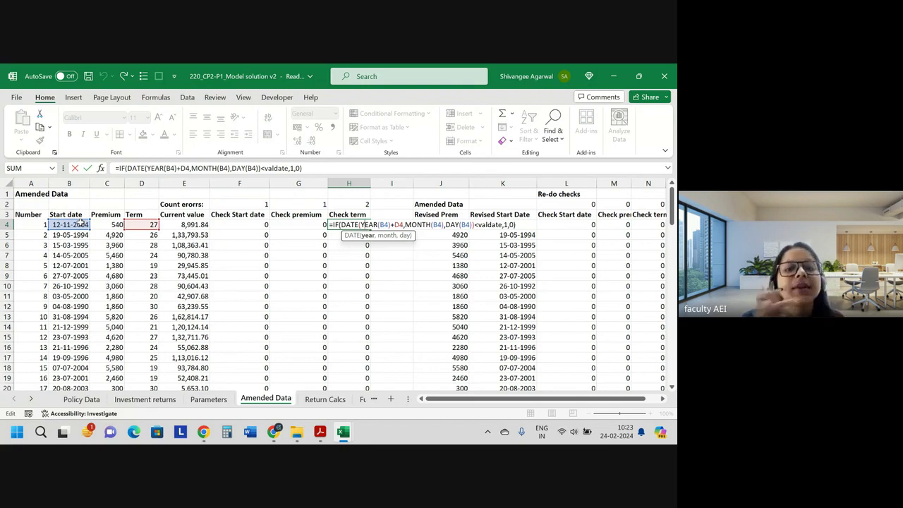
Check the Investment returns and Parameters sheets, including the Valuation Date value
{"action": "key", "text": "Return"}
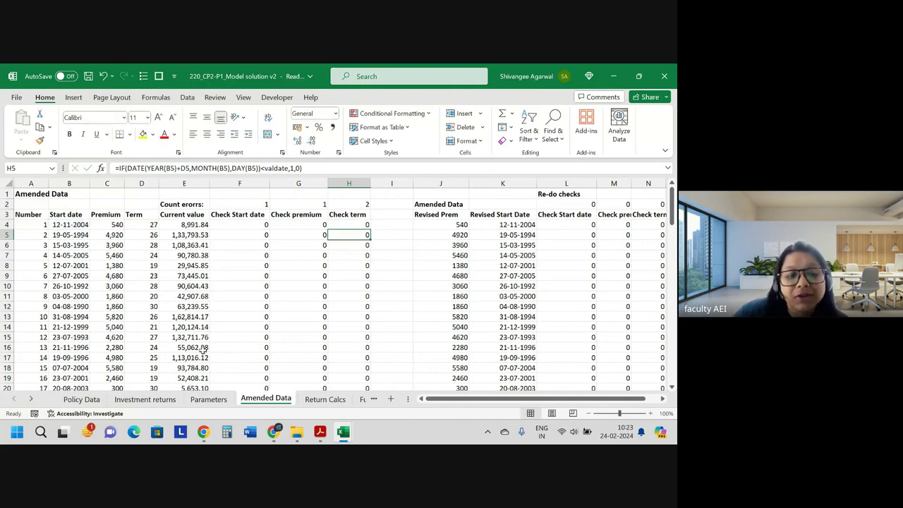
{"action": "left_click", "coordinate": [159, 400]}
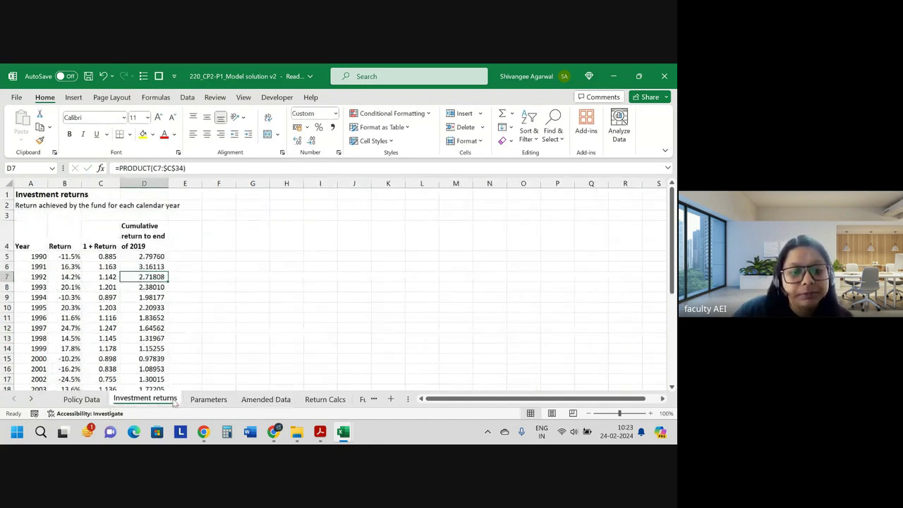
{"action": "left_click", "coordinate": [208, 399]}
{"action": "left_click", "coordinate": [104, 215]}
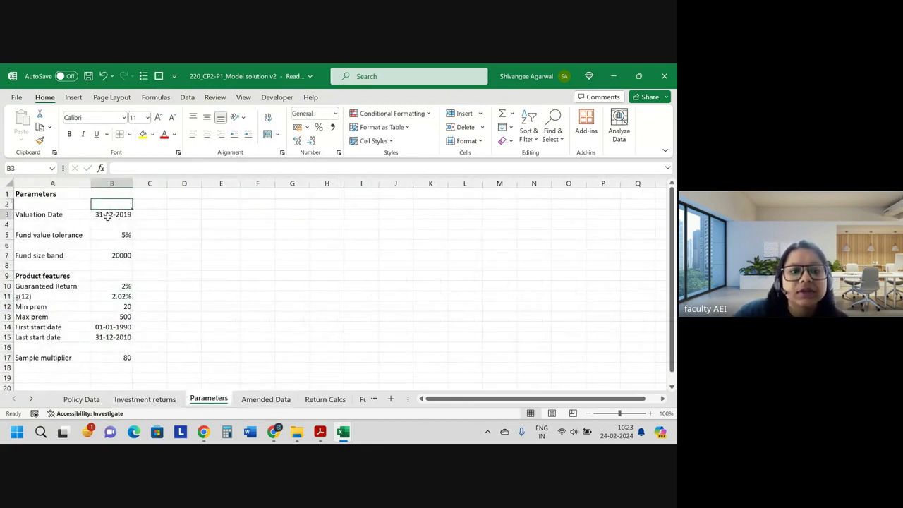
Trace H4's term-check formula on Amended Data, then switch to the CP2 Paper workbook
{"action": "left_click", "coordinate": [266, 400]}
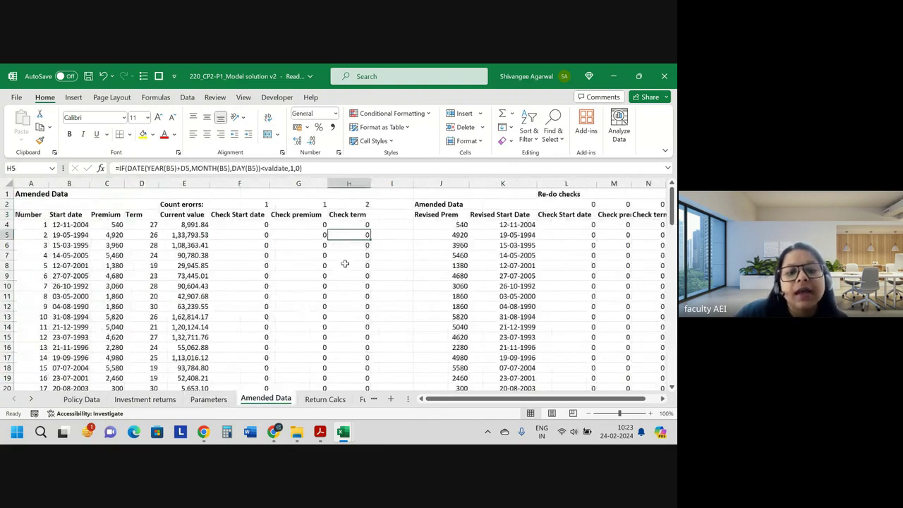
{"action": "left_click", "coordinate": [349, 223]}
{"action": "double_click", "coordinate": [348, 224]}
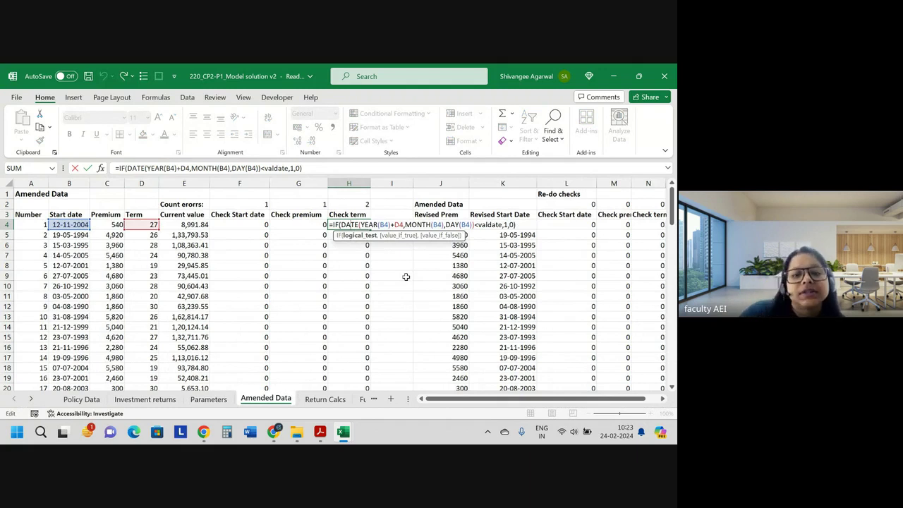
{"action": "left_click", "coordinate": [424, 224]}
{"action": "left_click", "coordinate": [464, 224]}
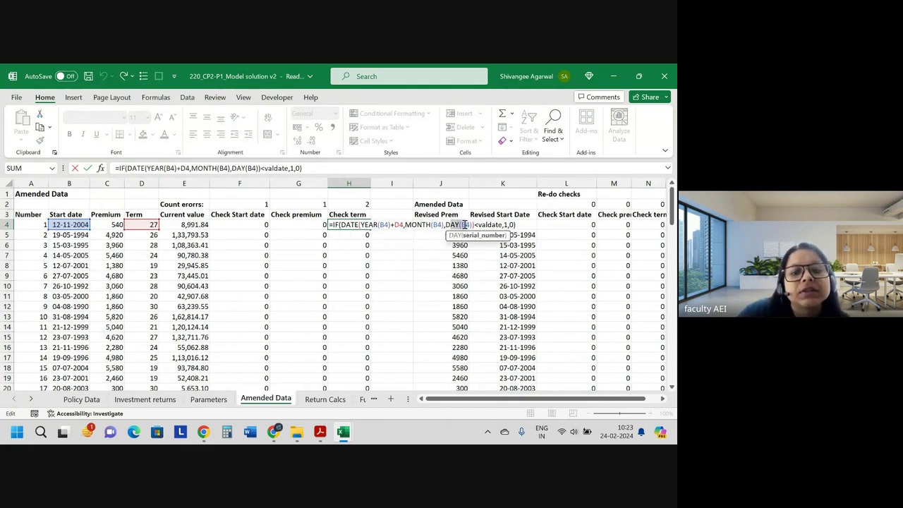
{"action": "left_click_drag", "start_coordinate": [473, 224], "coordinate": [339, 224]}
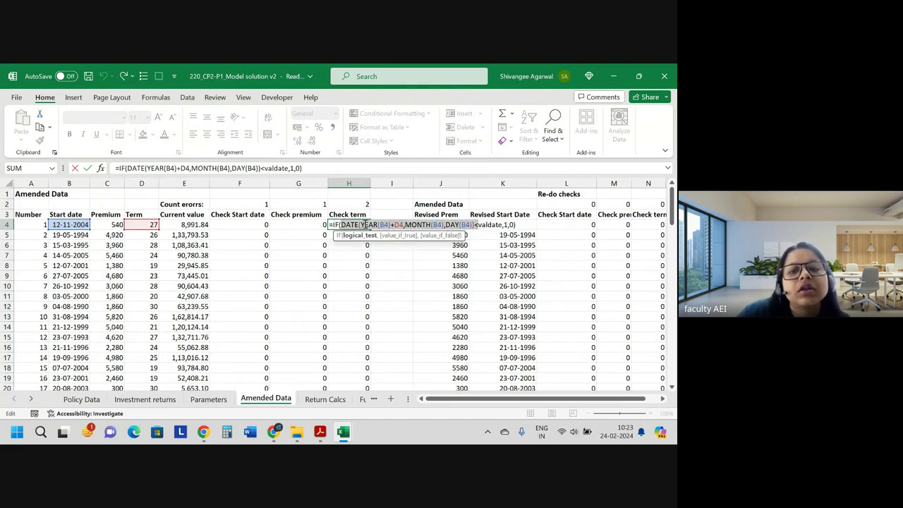
{"action": "left_click", "coordinate": [496, 224]}
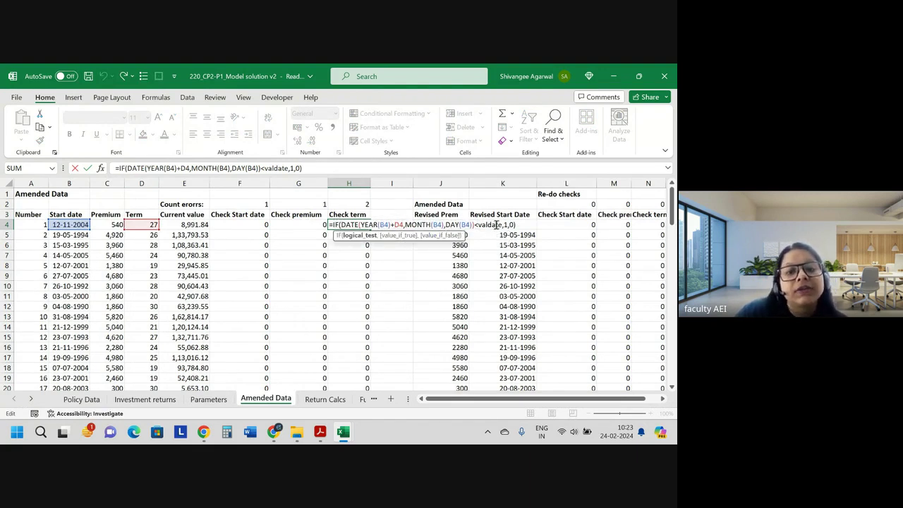
{"action": "left_click_drag", "start_coordinate": [515, 224], "coordinate": [489, 224]}
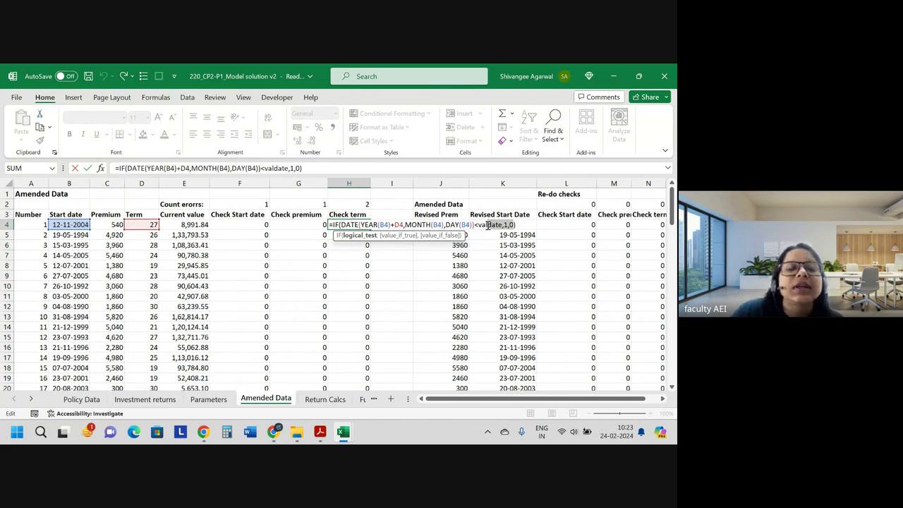
{"action": "key", "text": "Return"}
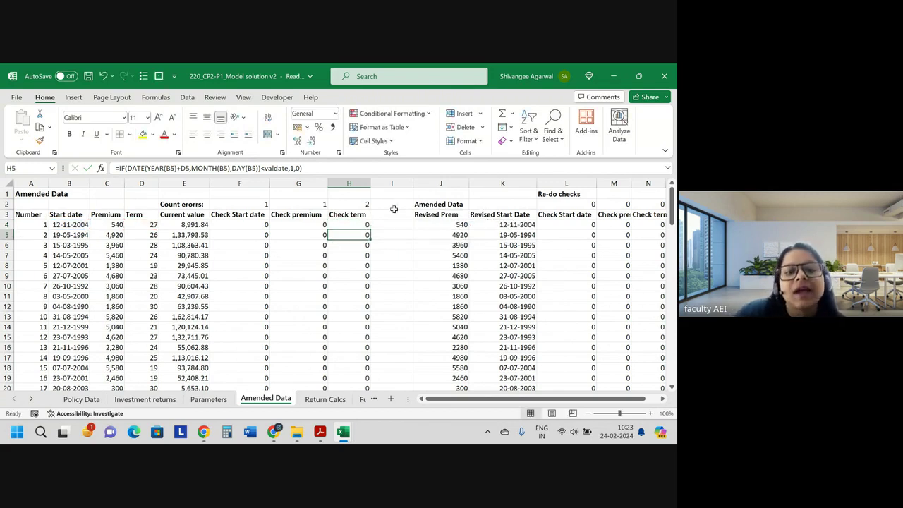
{"action": "key", "text": "alt+Tab"}
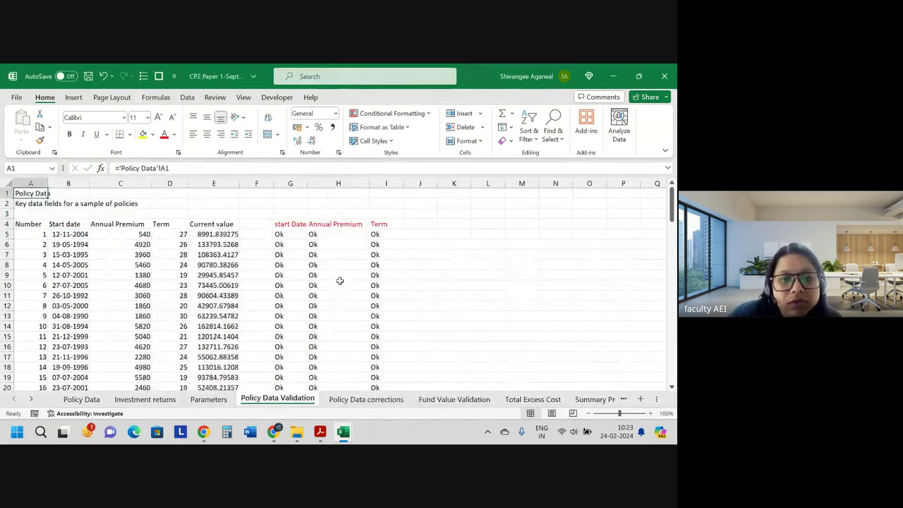
Read the G5, H5 and I5 check formulas, then jump to the summary rows below row 104
{"action": "left_click", "coordinate": [298, 234]}
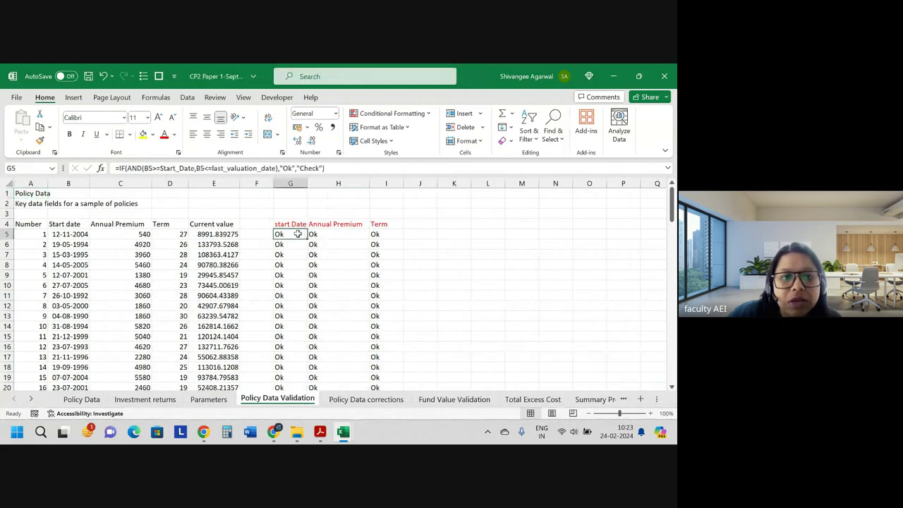
{"action": "left_click", "coordinate": [324, 234]}
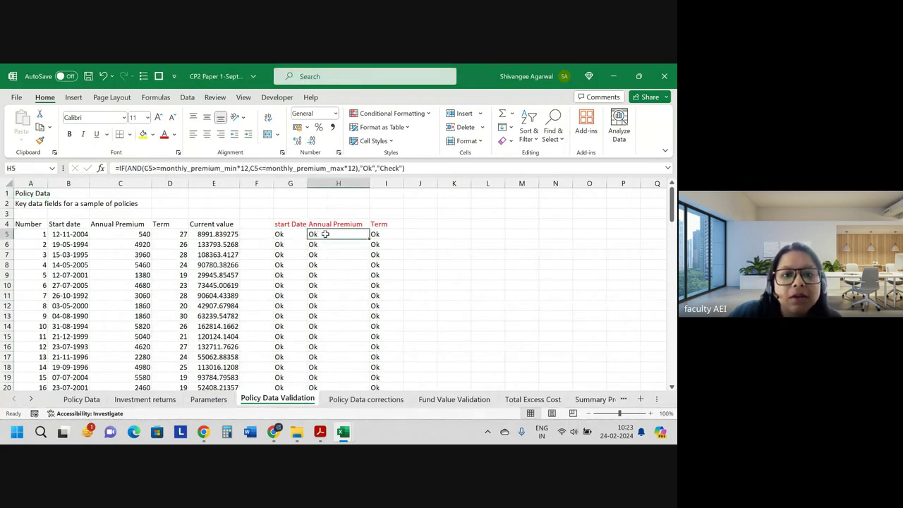
{"action": "left_click", "coordinate": [386, 234]}
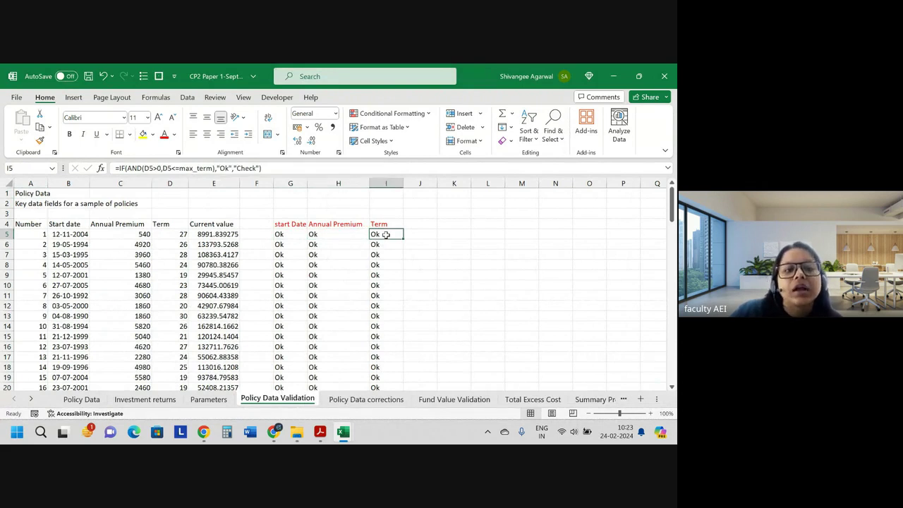
{"action": "double_click", "coordinate": [386, 234]}
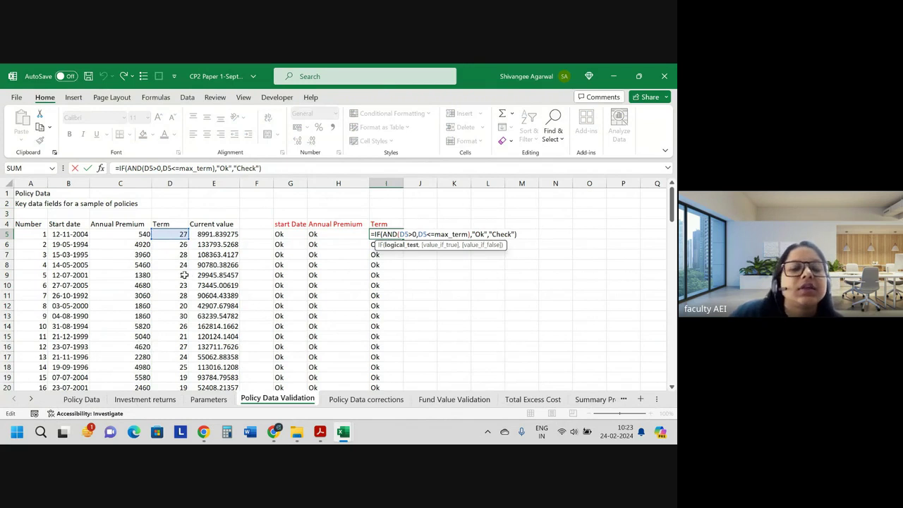
{"action": "key", "text": "Return"}
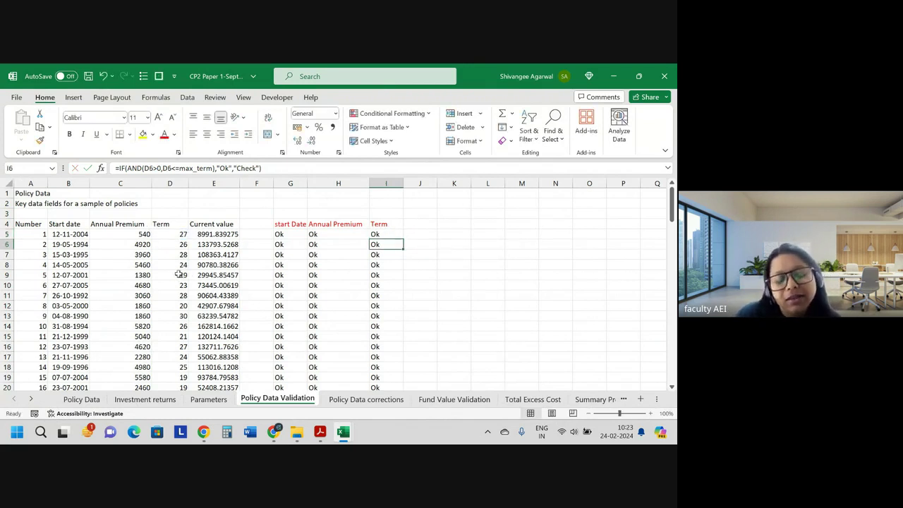
{"action": "key", "text": "ctrl+Down"}
{"action": "key", "text": "Down"}
{"action": "key", "text": "Down"}
{"action": "key", "text": "Down"}
{"action": "key", "text": "Down"}
{"action": "key", "text": "Down"}
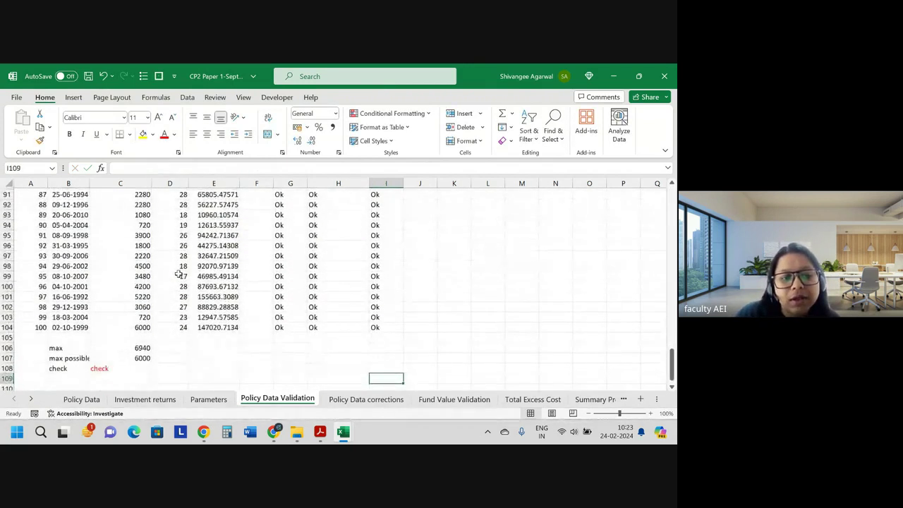
Autofit column B and review the max, max possible and check formulas in C106–C108
{"action": "key", "text": "Down"}
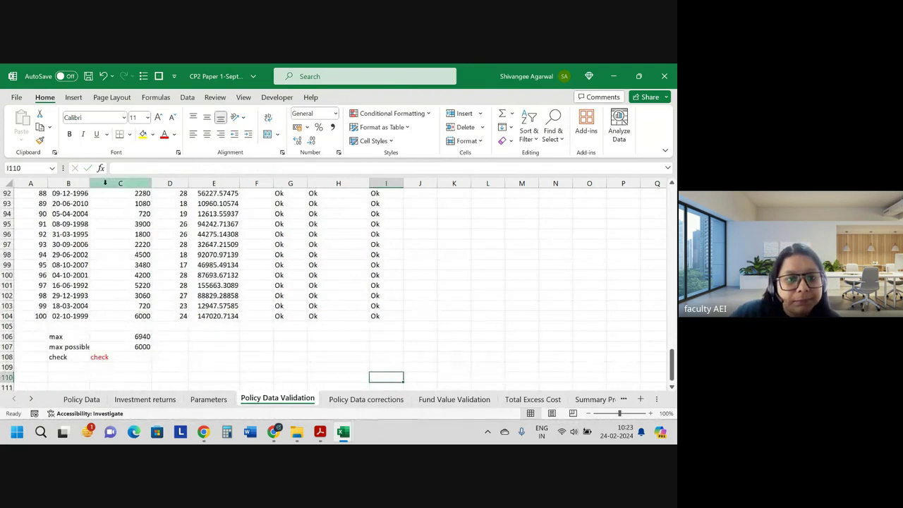
{"action": "double_click", "coordinate": [89, 183]}
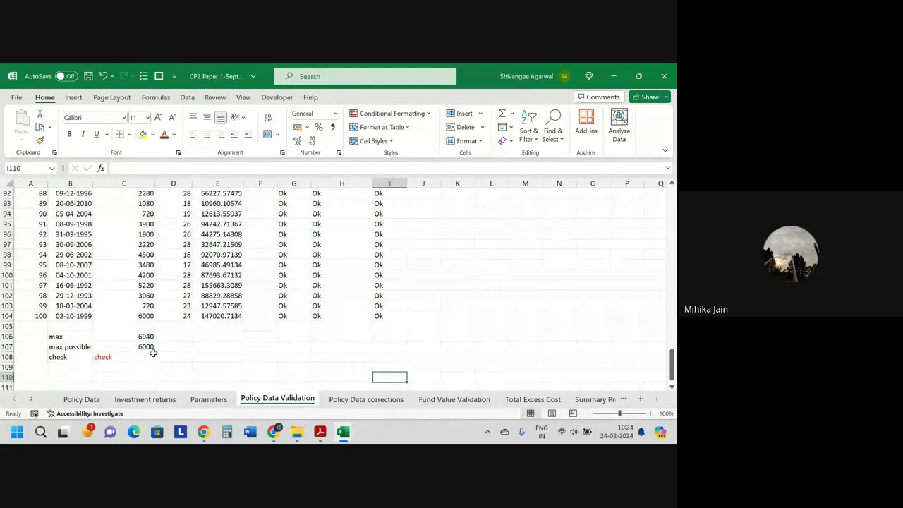
{"action": "left_click", "coordinate": [138, 335]}
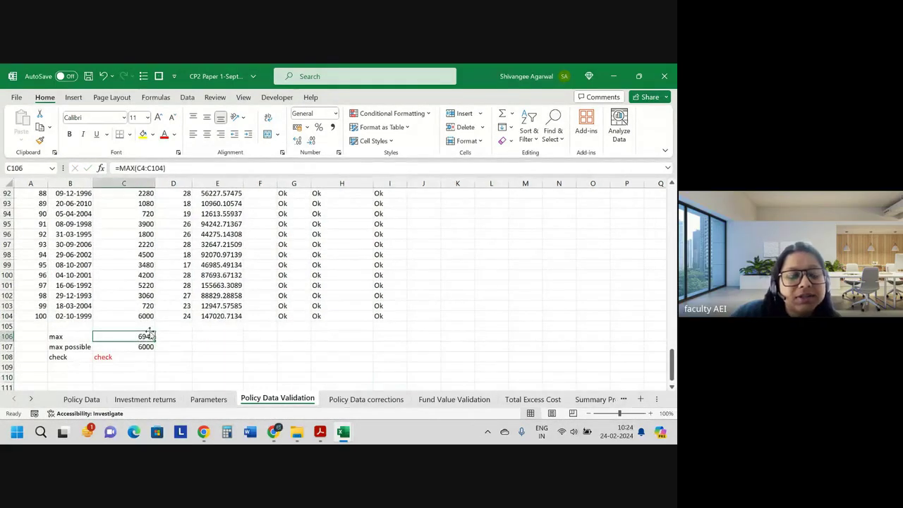
{"action": "left_click", "coordinate": [117, 347]}
{"action": "left_click", "coordinate": [116, 337]}
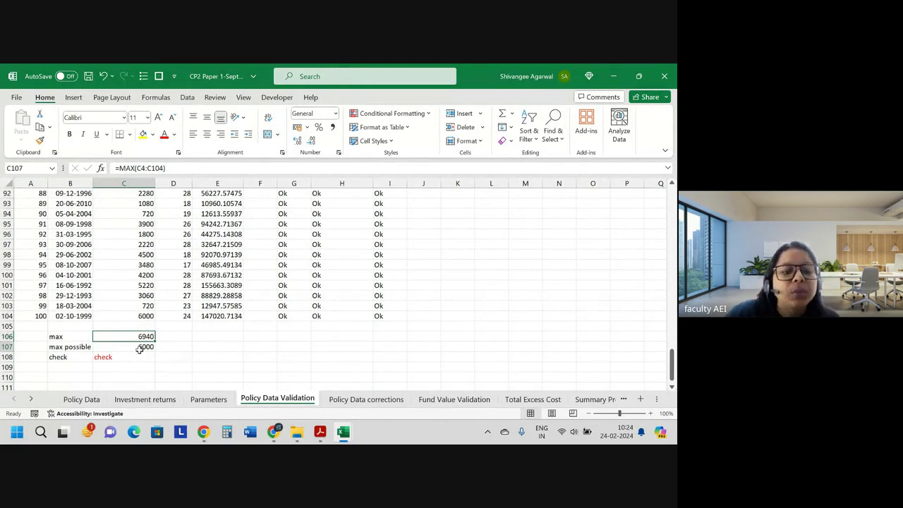
{"action": "left_click", "coordinate": [140, 348]}
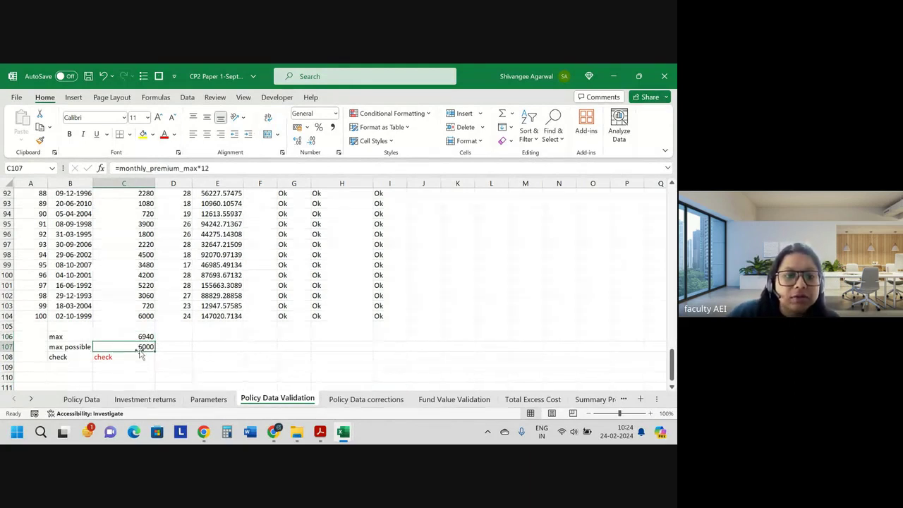
{"action": "left_click", "coordinate": [142, 357]}
{"action": "left_click", "coordinate": [141, 337]}
{"action": "left_click", "coordinate": [142, 358]}
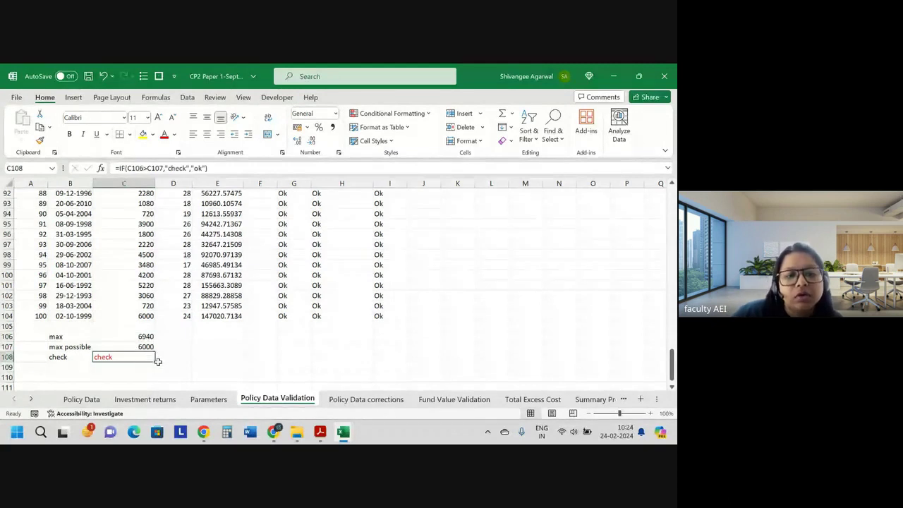
Return to the top of the premium column on Policy Data Validation
{"action": "key", "text": "ctrl+Up"}
{"action": "key", "text": "ctrl+Up"}
{"action": "key", "text": "ctrl+Up"}
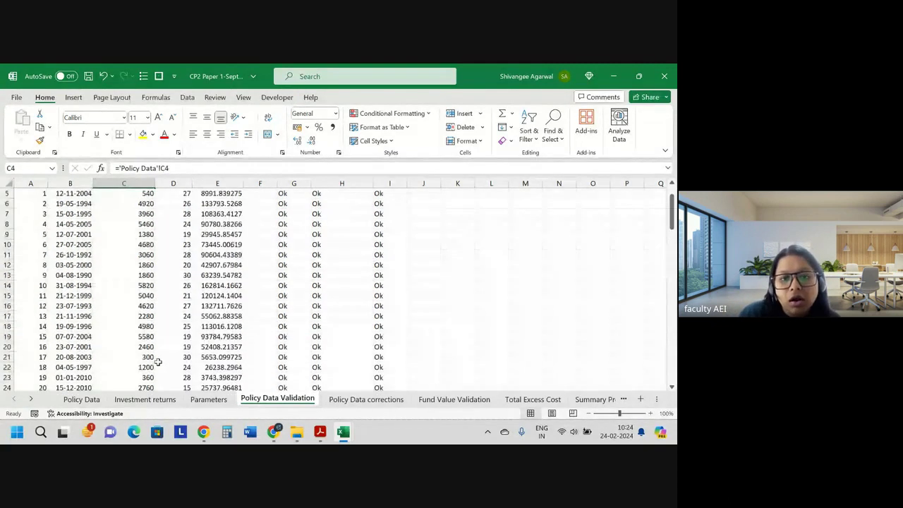
{"action": "key", "text": "Down"}
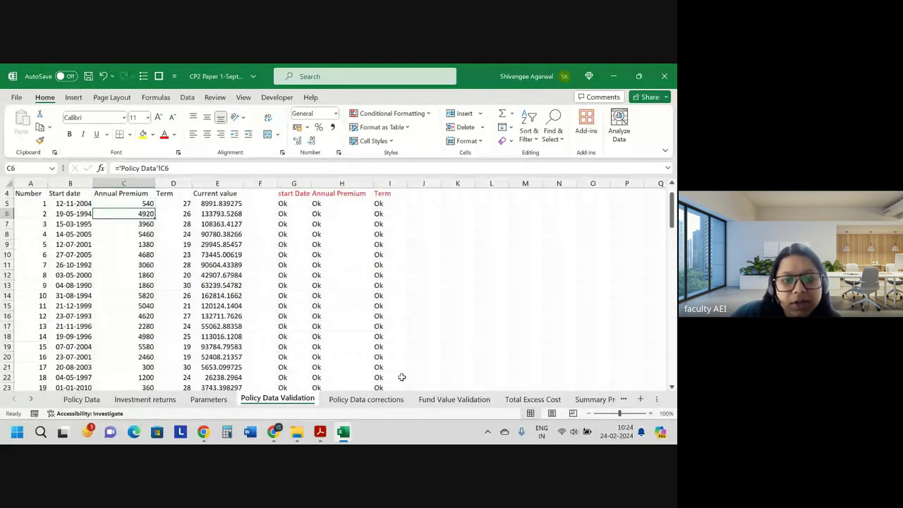
{"action": "scroll", "coordinate": [401, 377], "scroll_direction": "down", "scroll_amount": 9}
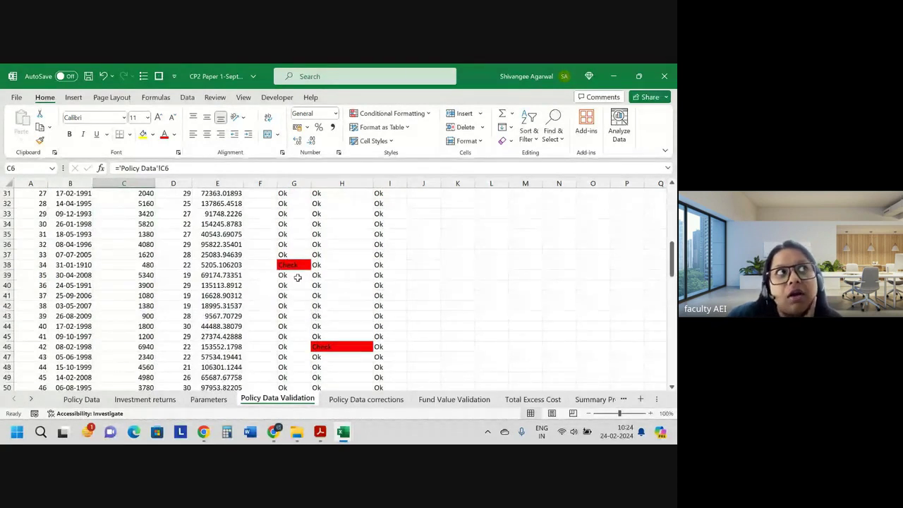
{"action": "scroll", "coordinate": [303, 275], "scroll_direction": "up", "scroll_amount": 10}
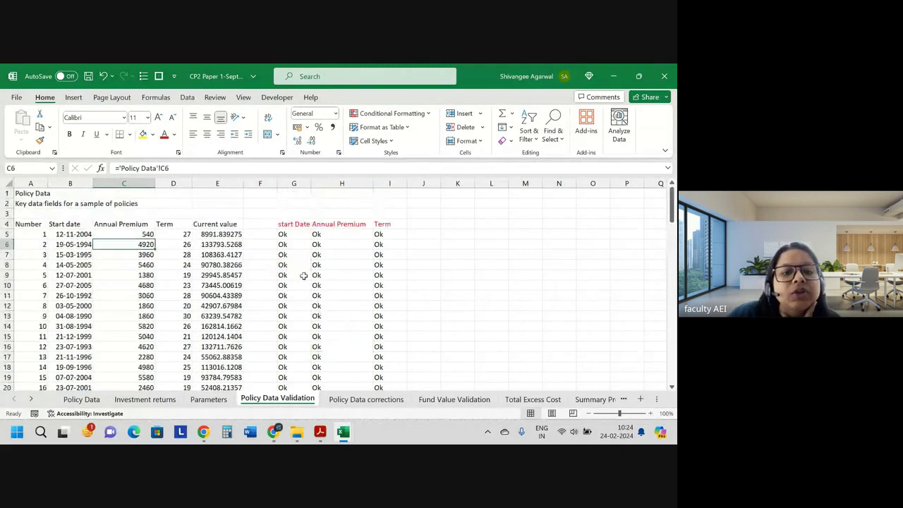
Enter =COUNTIF(G5:G104,"Check") in G3 to count start date errors
{"action": "left_click_drag", "start_coordinate": [299, 213], "coordinate": [394, 216]}
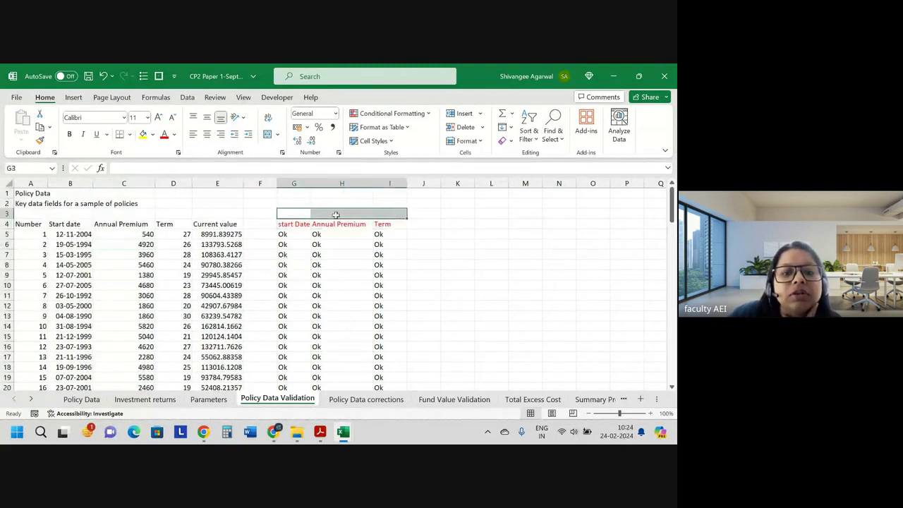
{"action": "left_click", "coordinate": [302, 215]}
{"action": "type", "text": "=coun"}
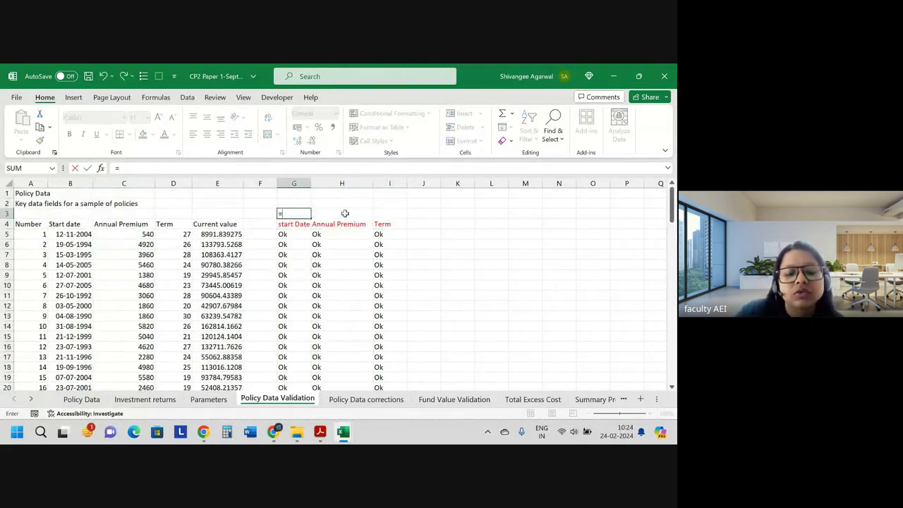
{"action": "key", "text": "Down"}
{"action": "key", "text": "Down"}
{"action": "key", "text": "Down"}
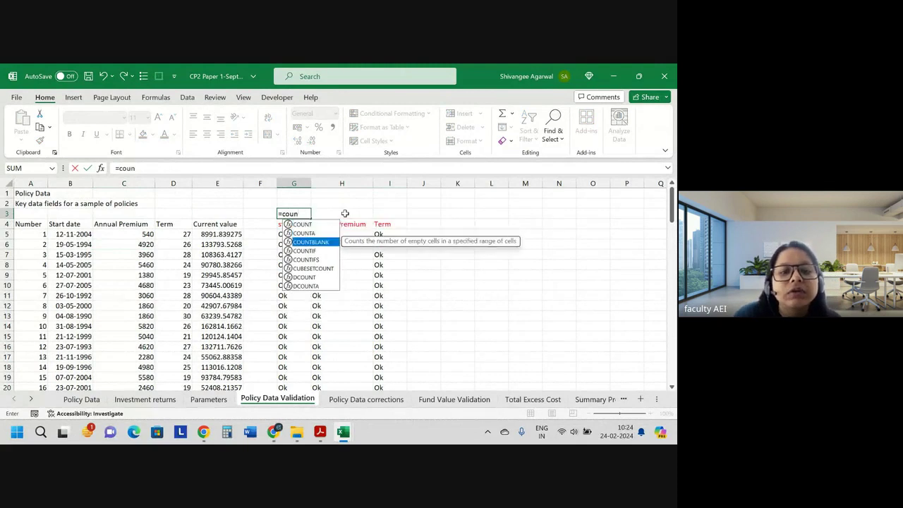
{"action": "key", "text": "Tab"}
{"action": "key", "text": "Down"}
{"action": "key", "text": "Down"}
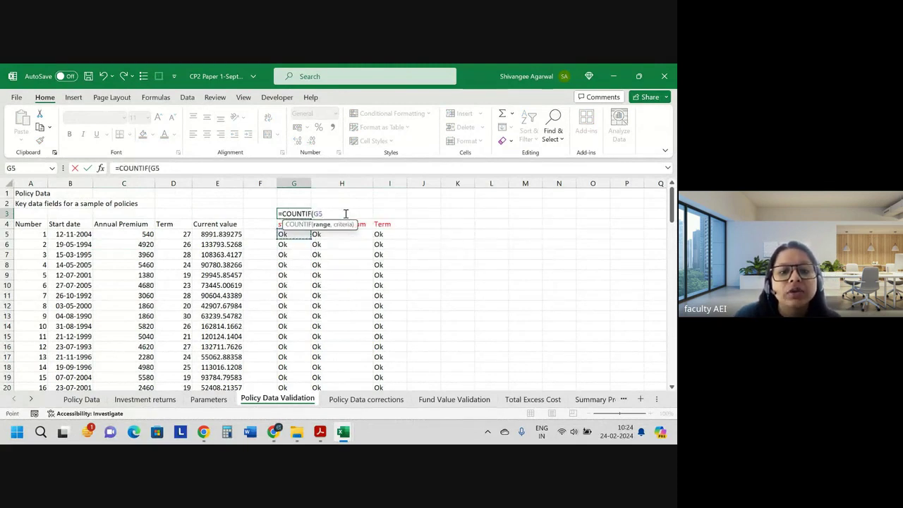
{"action": "key", "text": "ctrl+shift+Down"}
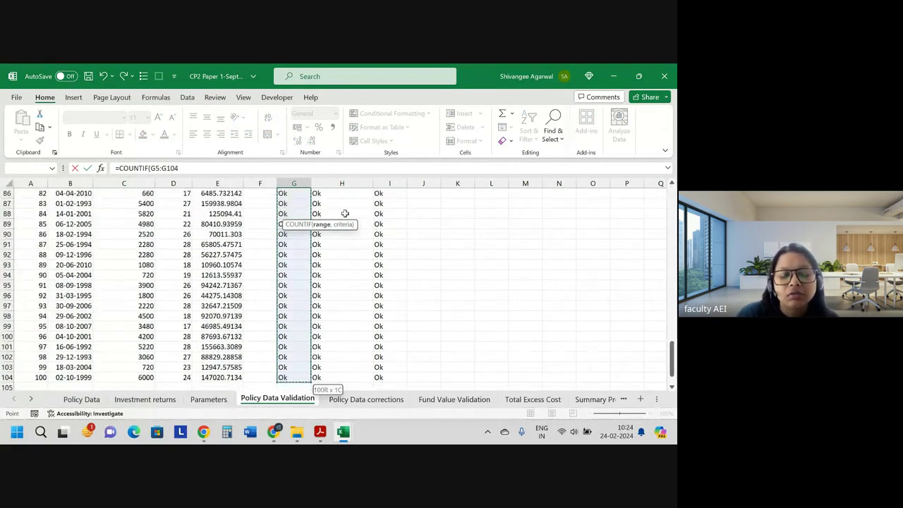
{"action": "type", "text": ",\""}
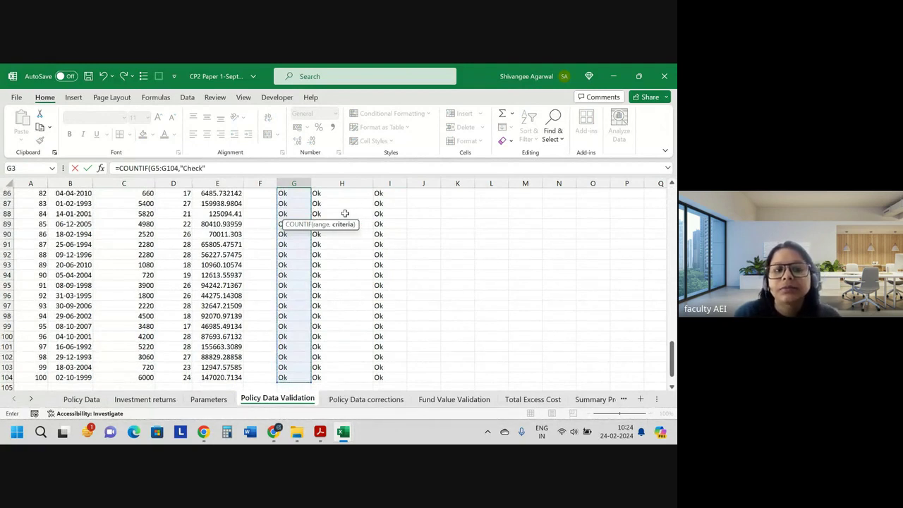
{"action": "type", "text": "Check\""}
{"action": "key", "text": "Return"}
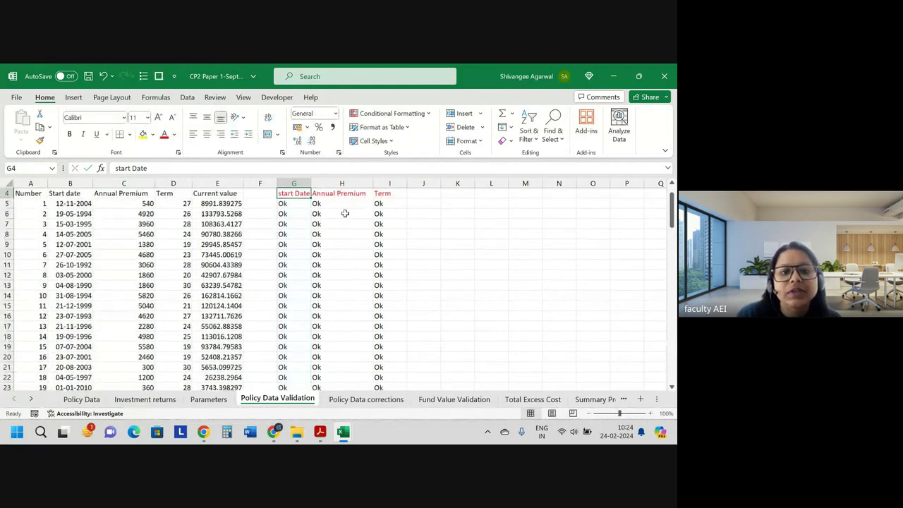
{"action": "key", "text": "Up"}
{"action": "key", "text": "Up"}
{"action": "key", "text": "Up"}
{"action": "key", "text": "Down"}
{"action": "key", "text": "Down"}
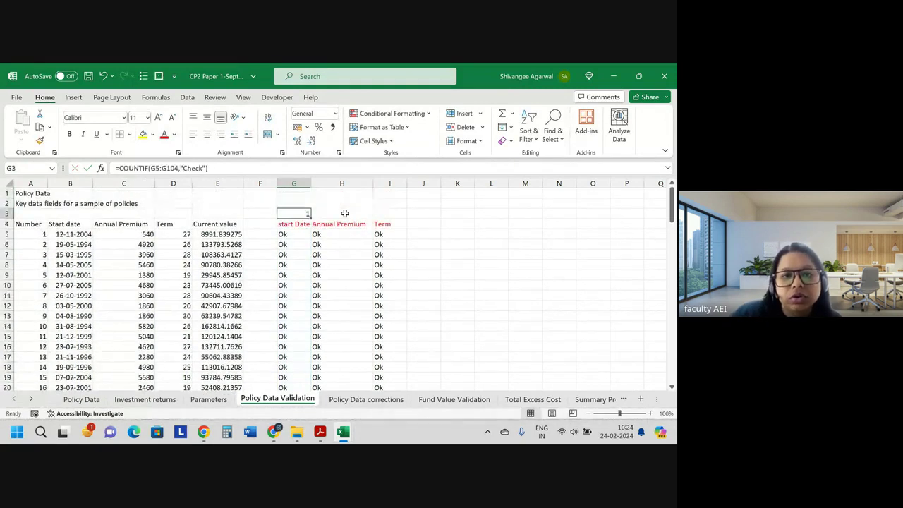
Fill the G3 Check count across H3 and I3, giving 1, 1 and 0
{"action": "left_click", "coordinate": [334, 237]}
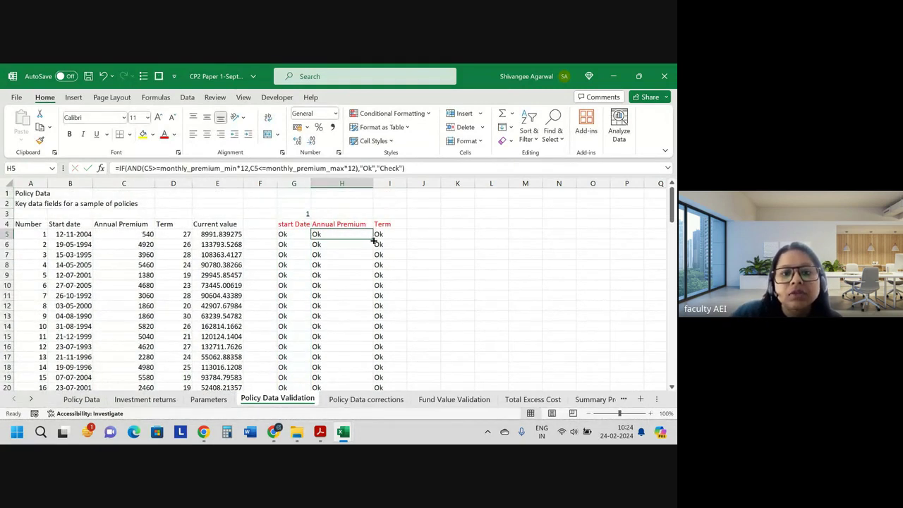
{"action": "left_click", "coordinate": [381, 237]}
{"action": "left_click", "coordinate": [308, 213]}
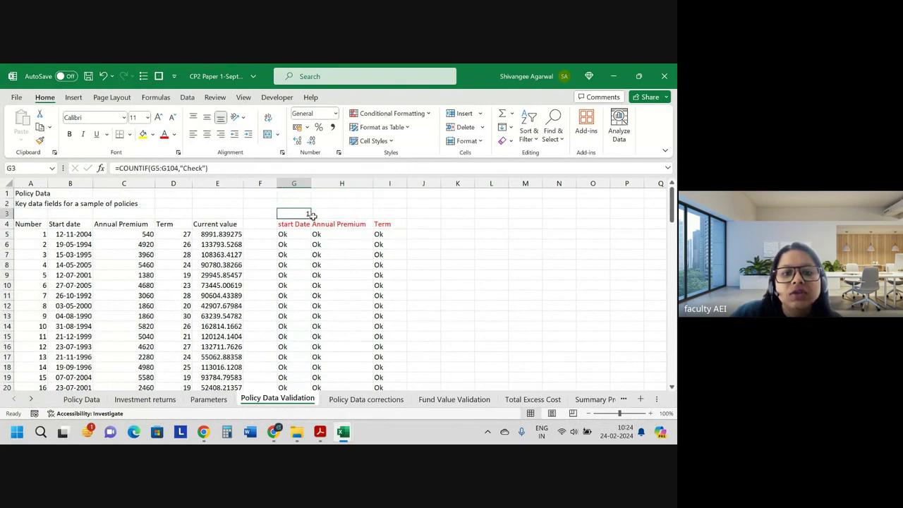
{"action": "left_click_drag", "start_coordinate": [311, 215], "coordinate": [396, 215]}
{"action": "left_click", "coordinate": [356, 265]}
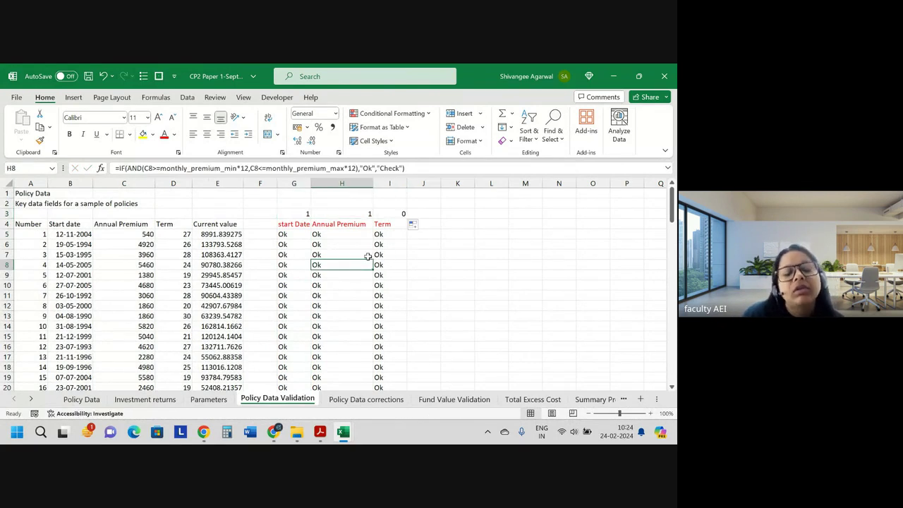
{"action": "scroll", "coordinate": [367, 256], "scroll_direction": "down", "scroll_amount": 8}
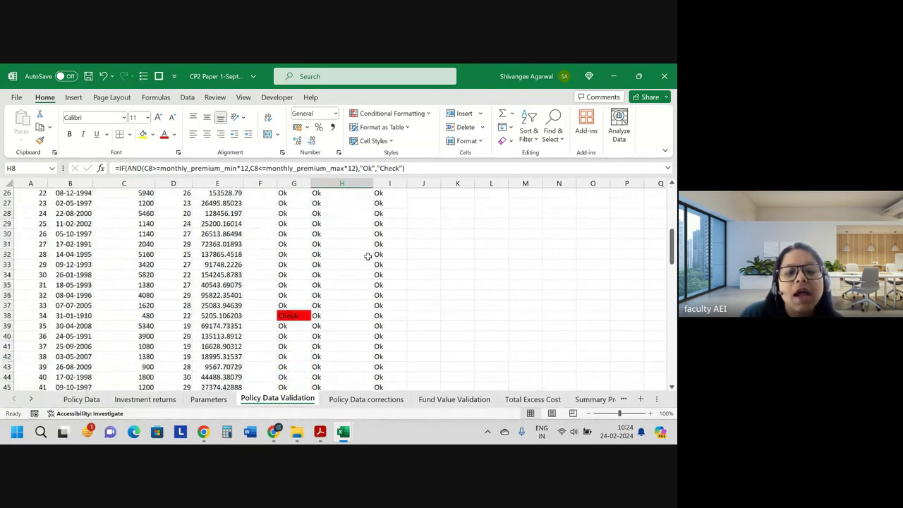
{"action": "scroll", "coordinate": [295, 304], "scroll_direction": "down", "scroll_amount": 5}
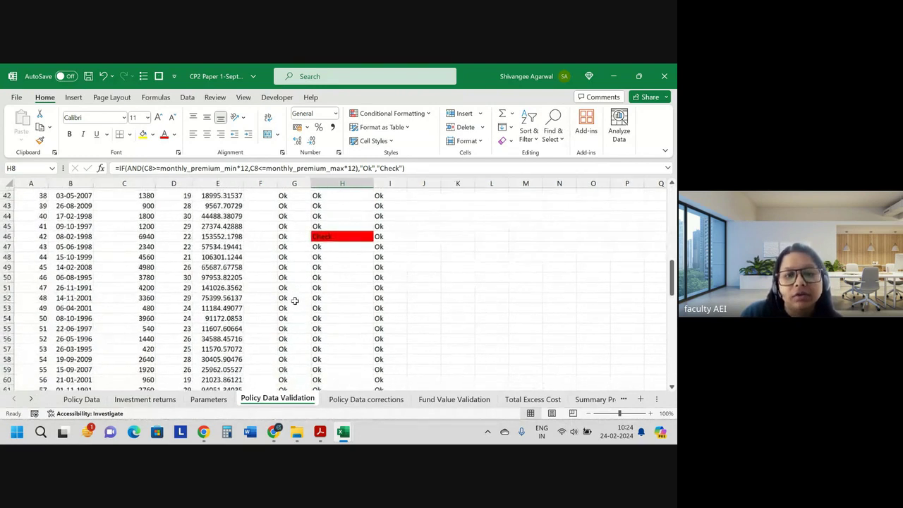
{"action": "scroll", "coordinate": [344, 237], "scroll_direction": "up", "scroll_amount": 14}
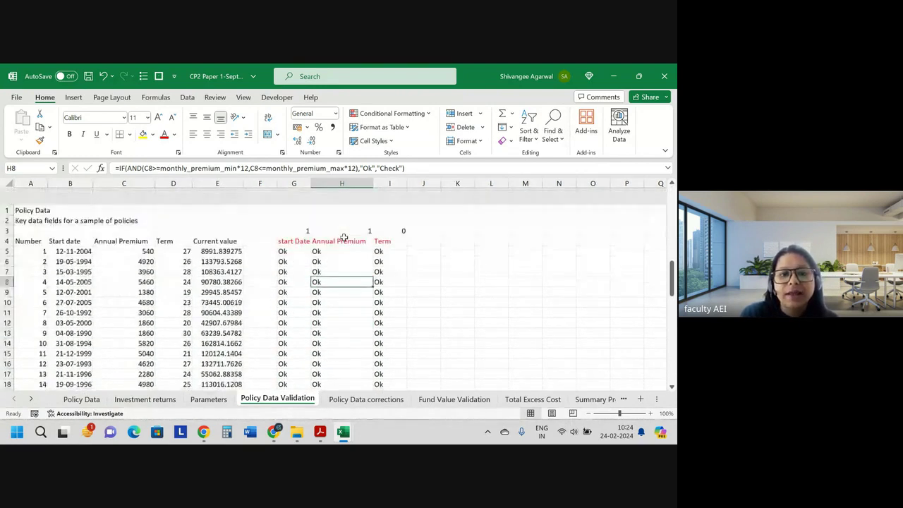
{"action": "scroll", "coordinate": [335, 327], "scroll_direction": "down", "scroll_amount": 9}
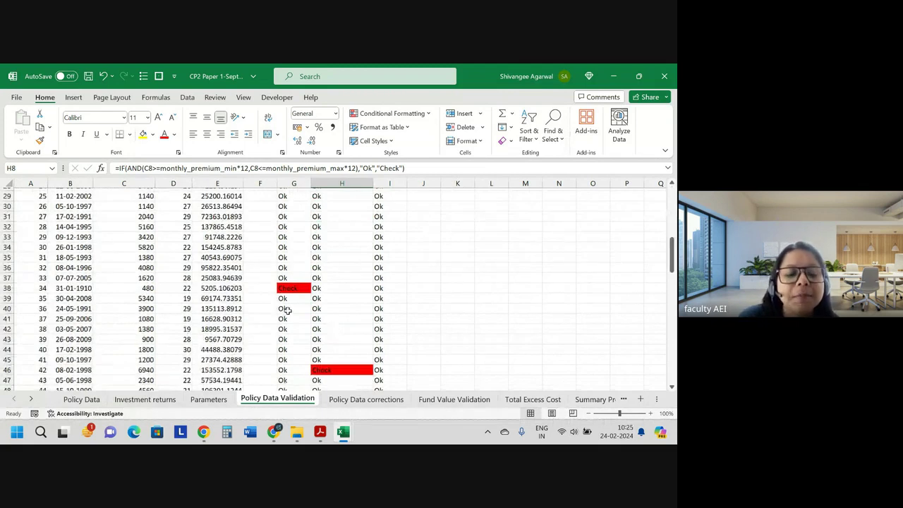
{"action": "scroll", "coordinate": [305, 286], "scroll_direction": "down", "scroll_amount": 1}
{"action": "left_click", "coordinate": [299, 281]}
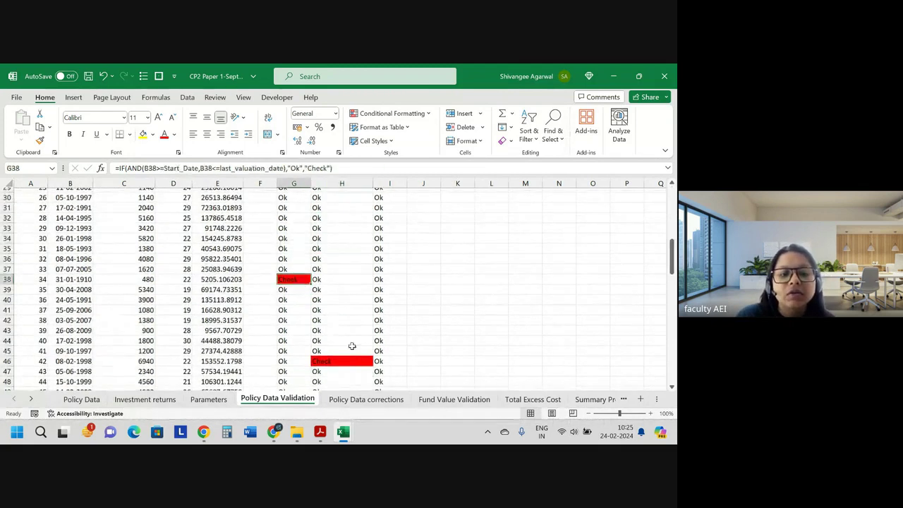
{"action": "left_click_drag", "start_coordinate": [397, 358], "coordinate": [390, 153]}
{"action": "left_click", "coordinate": [378, 224]}
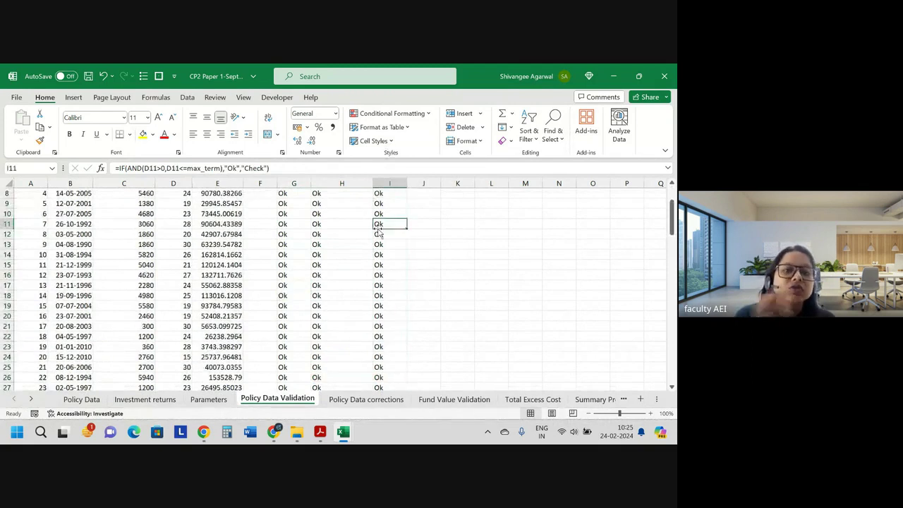
{"action": "key", "text": "alt+Tab"}
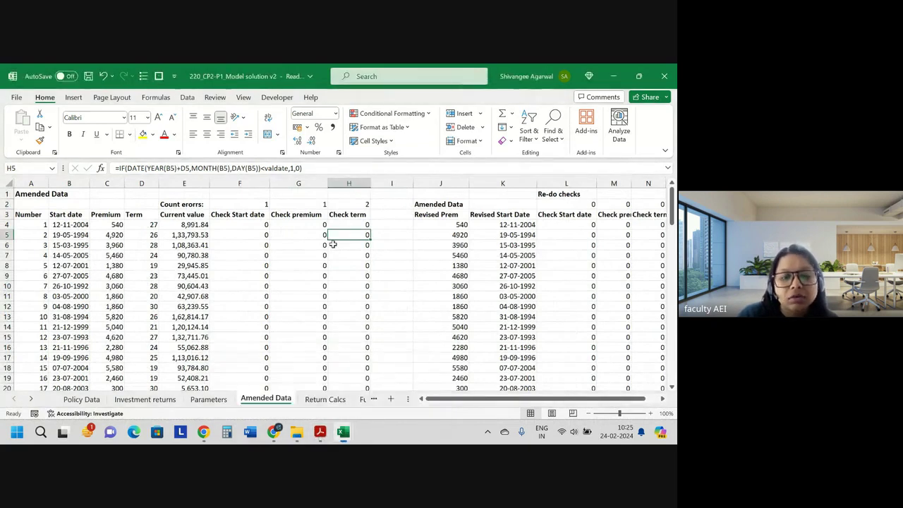
{"action": "left_click_drag", "start_coordinate": [406, 398], "coordinate": [479, 399]}
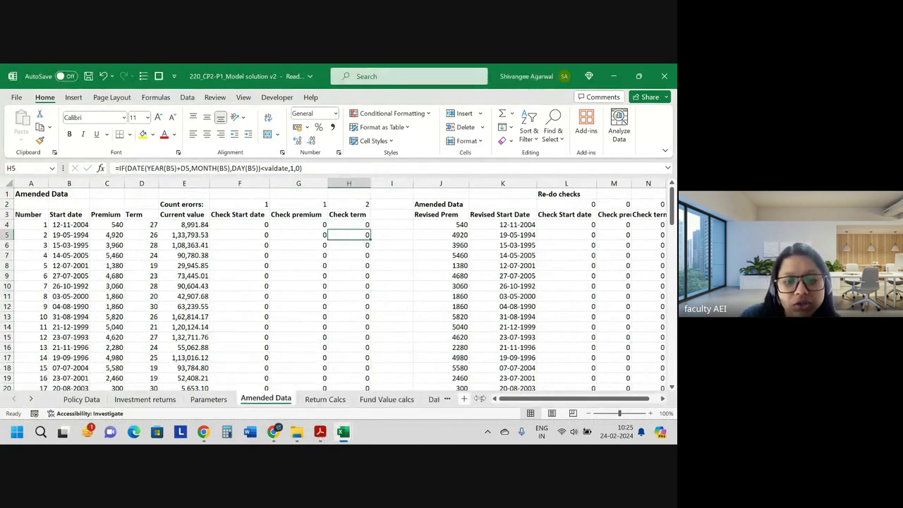
{"action": "key", "text": "alt+Tab"}
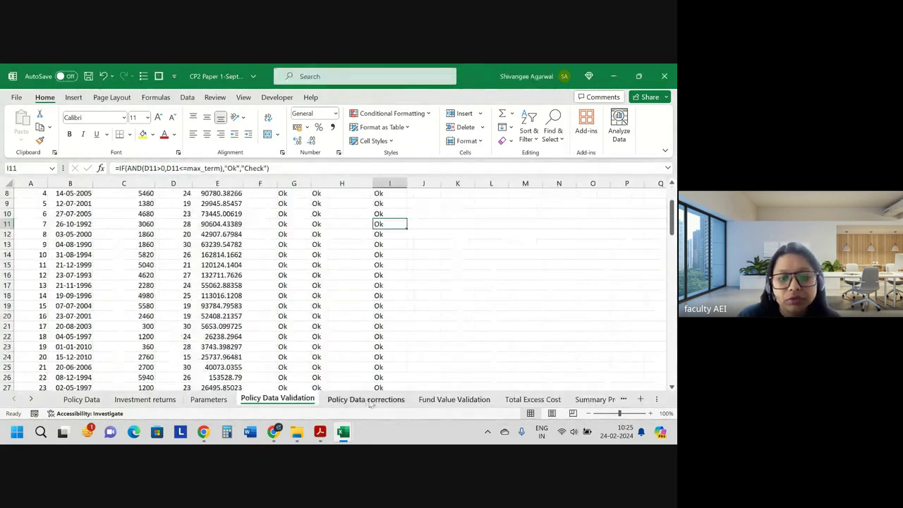
Compare the corrections sheet with Validation's flagged 1910 start date in B38 for policy 34
{"action": "left_click", "coordinate": [367, 401]}
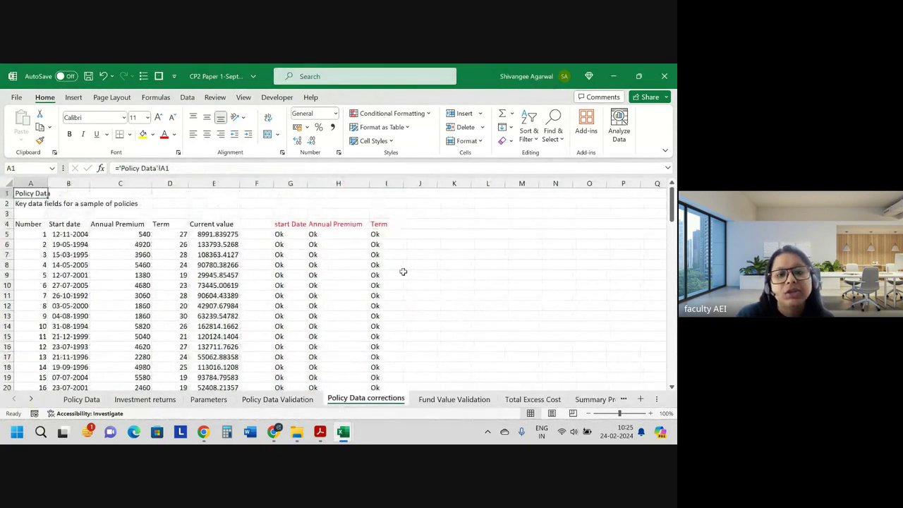
{"action": "scroll", "coordinate": [303, 248], "scroll_direction": "down", "scroll_amount": 12}
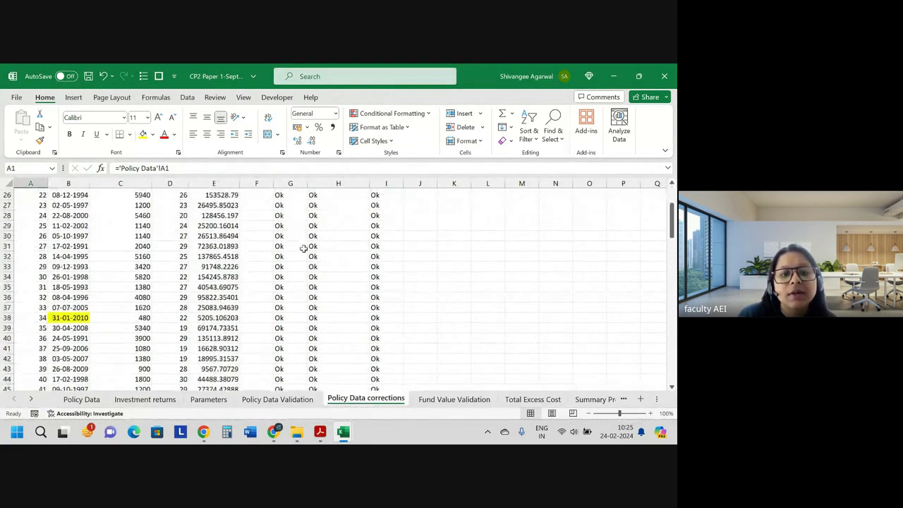
{"action": "scroll", "coordinate": [303, 248], "scroll_direction": "up", "scroll_amount": 2}
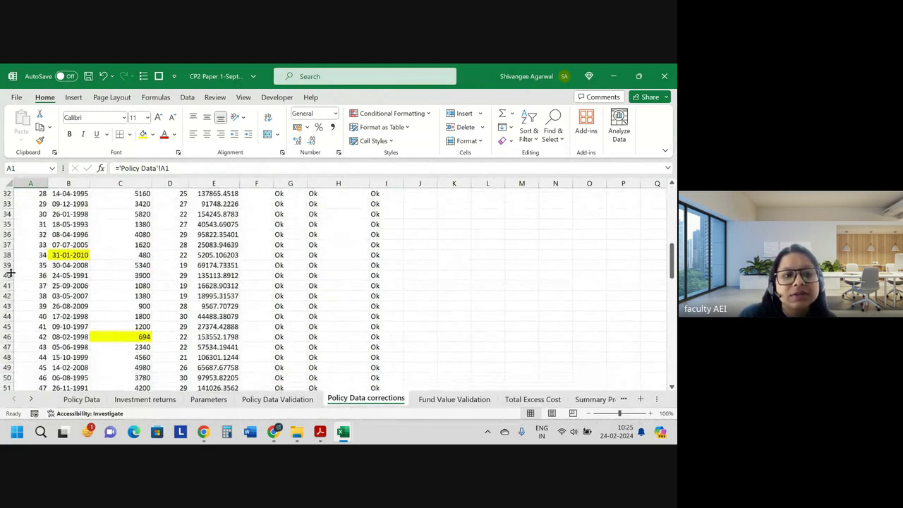
{"action": "left_click", "coordinate": [277, 400]}
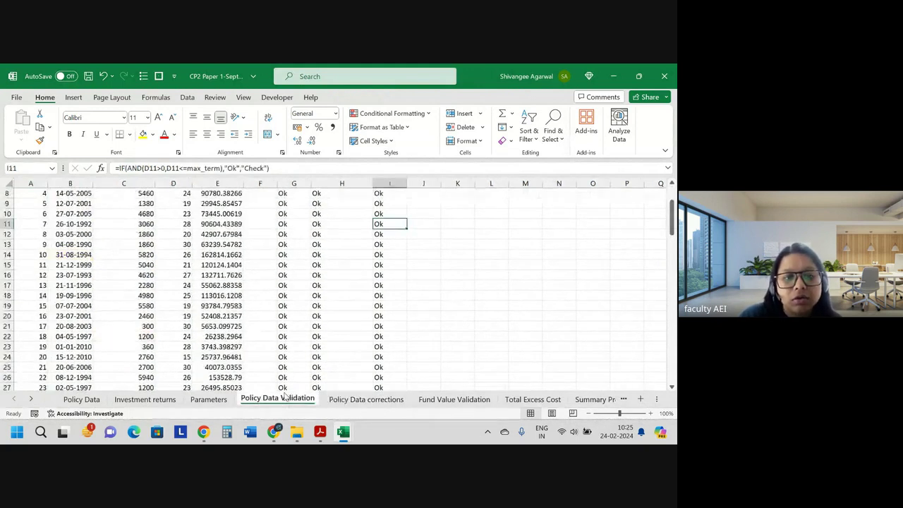
{"action": "scroll", "coordinate": [304, 252], "scroll_direction": "down", "scroll_amount": 12}
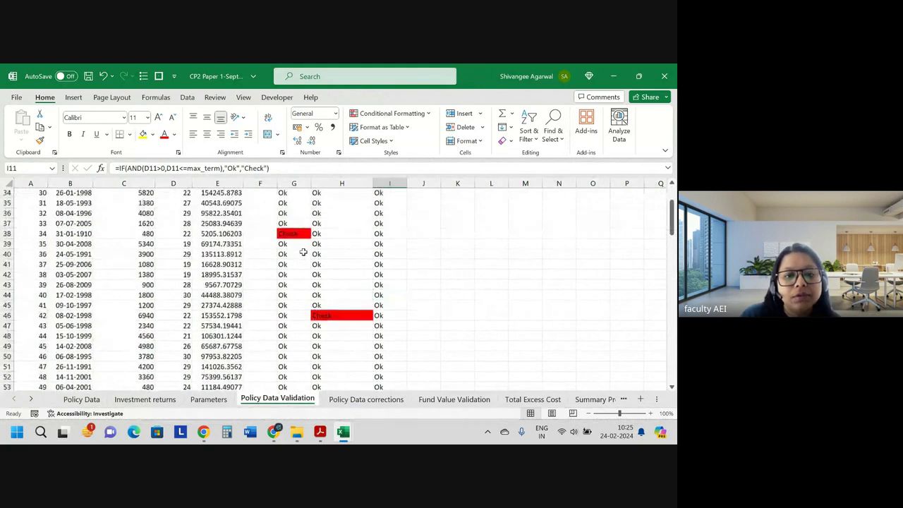
{"action": "left_click", "coordinate": [294, 215]}
{"action": "scroll", "coordinate": [293, 215], "scroll_direction": "up", "scroll_amount": 6}
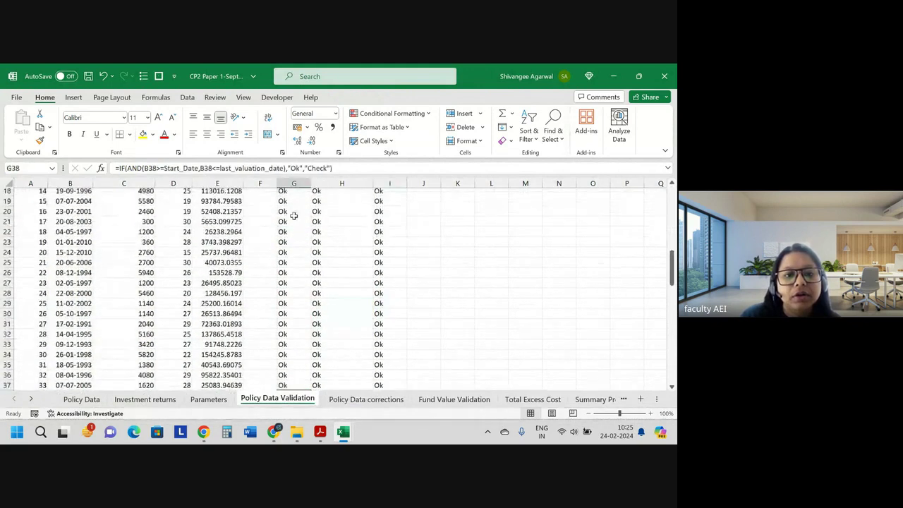
{"action": "scroll", "coordinate": [294, 215], "scroll_direction": "up", "scroll_amount": 6}
{"action": "scroll", "coordinate": [293, 215], "scroll_direction": "down", "scroll_amount": 10}
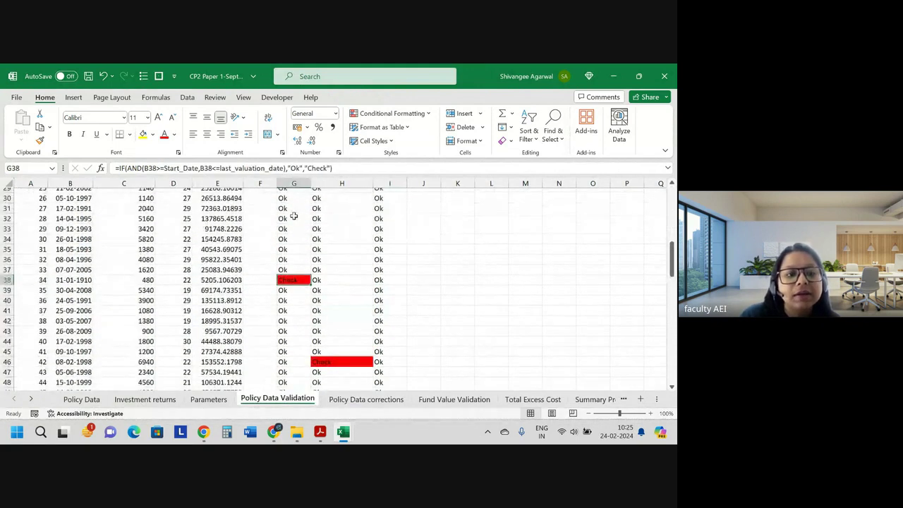
{"action": "right_click", "coordinate": [289, 218]}
{"action": "left_click", "coordinate": [73, 279]}
{"action": "left_click", "coordinate": [71, 280]}
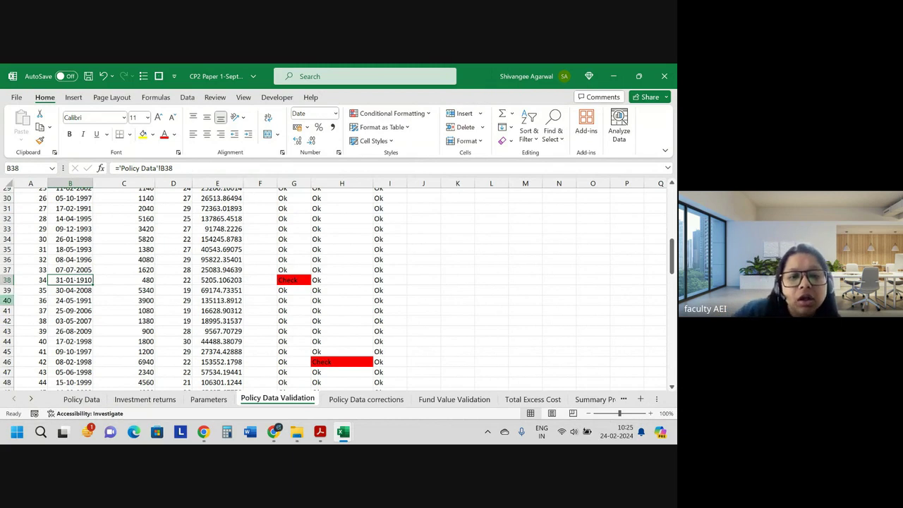
Compare the 6940 premium in C46 with its corrected value 694 on Policy Data corrections
{"action": "scroll", "coordinate": [319, 361], "scroll_direction": "down", "scroll_amount": 2}
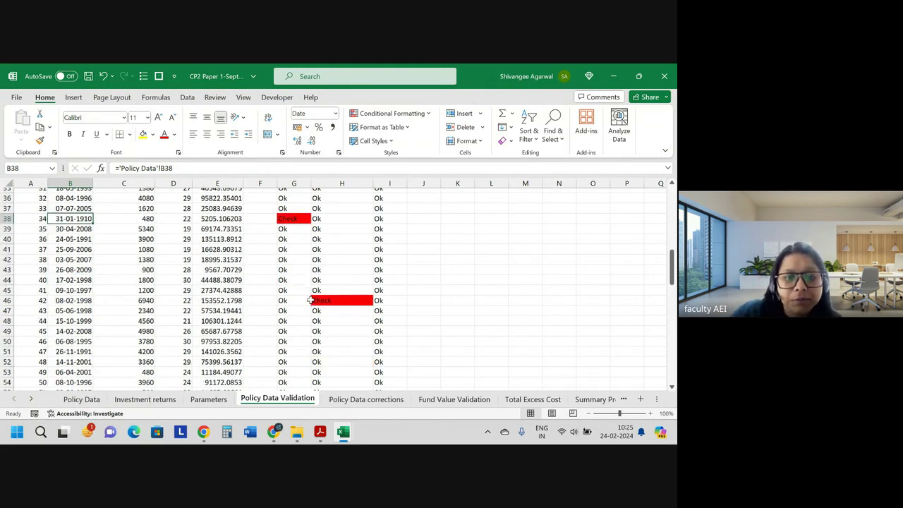
{"action": "left_click_drag", "start_coordinate": [308, 302], "coordinate": [65, 304]}
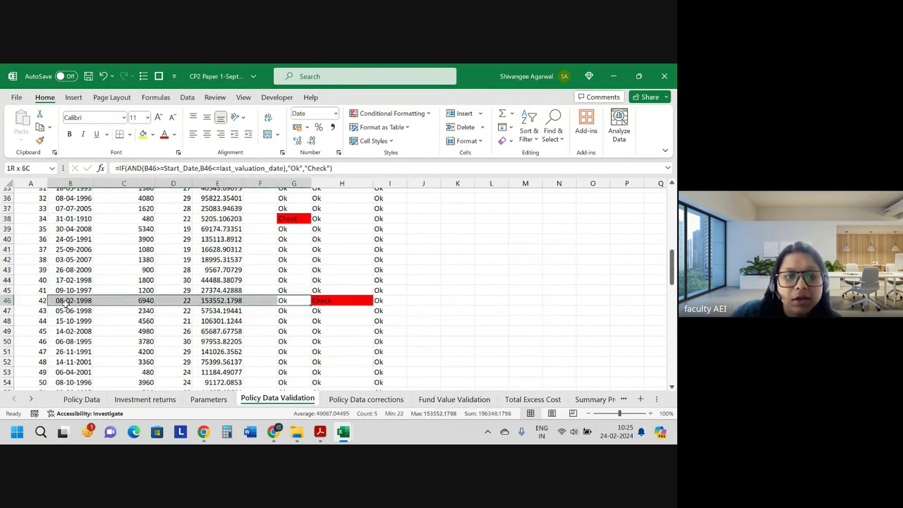
{"action": "left_click", "coordinate": [148, 302]}
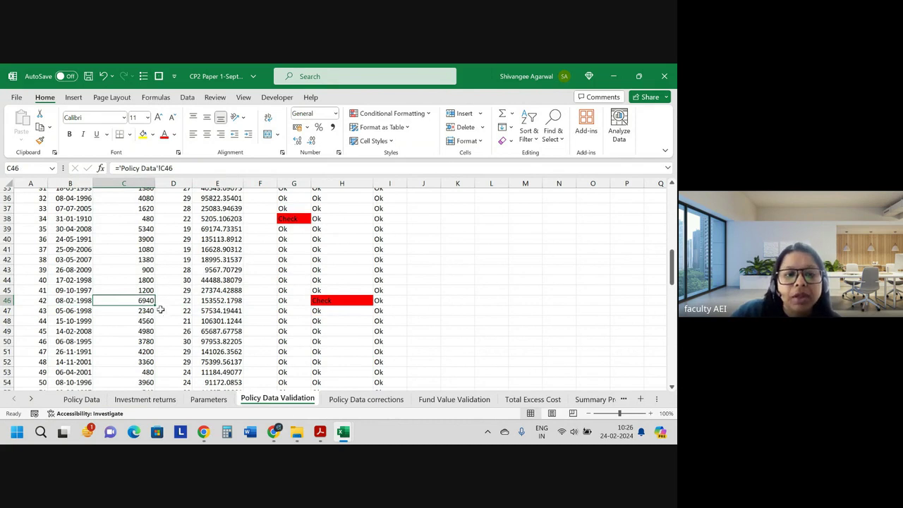
{"action": "left_click", "coordinate": [366, 399]}
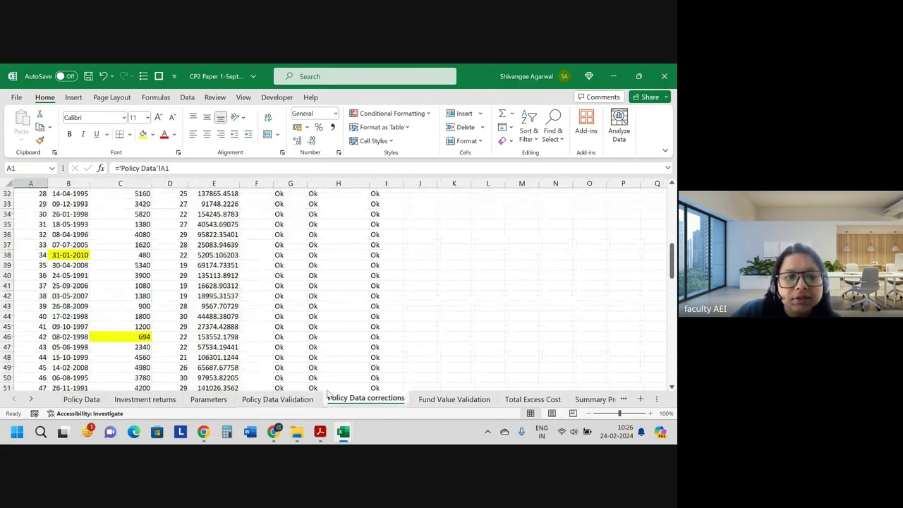
{"action": "left_click", "coordinate": [134, 309]}
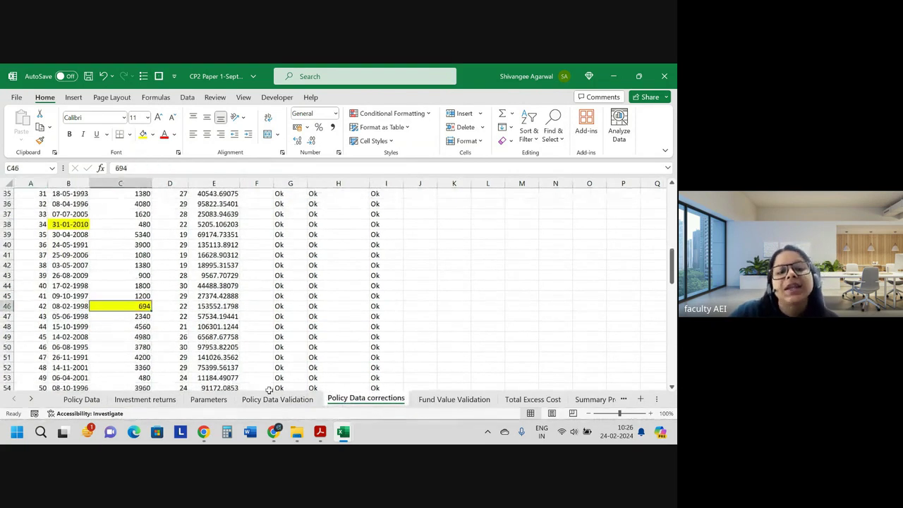
{"action": "left_click", "coordinate": [294, 399]}
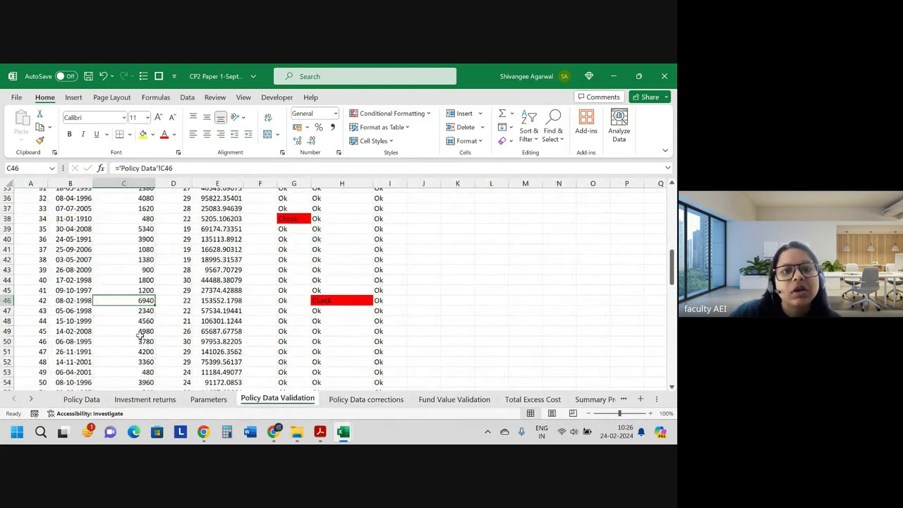
{"action": "left_click", "coordinate": [366, 400]}
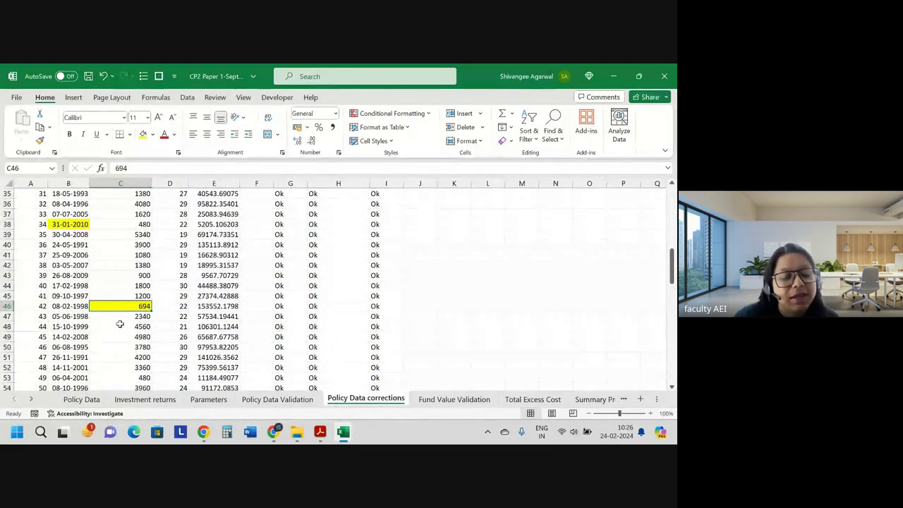
In the model solution, review row 37's check flags and revised start date 31-01-2010
{"action": "key", "text": "alt+Tab"}
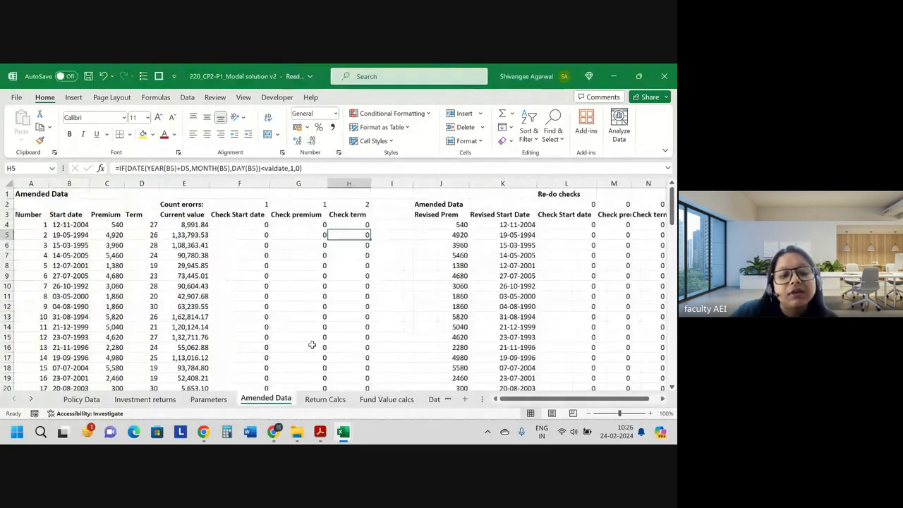
{"action": "scroll", "coordinate": [312, 350], "scroll_direction": "down", "scroll_amount": 16}
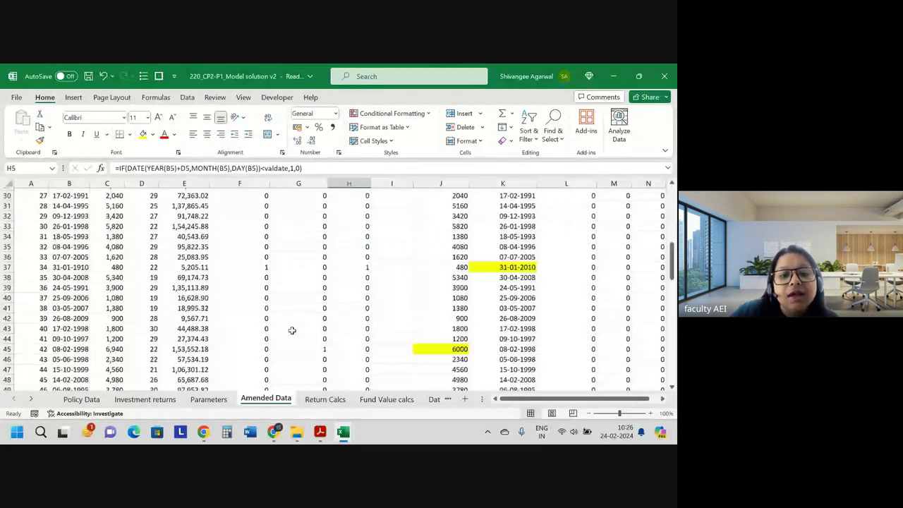
{"action": "scroll", "coordinate": [292, 330], "scroll_direction": "up", "scroll_amount": 8}
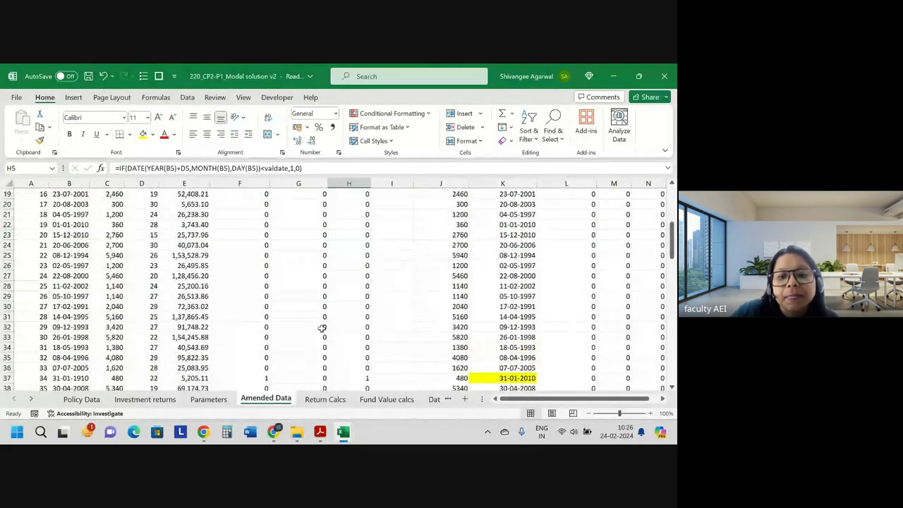
{"action": "left_click", "coordinate": [244, 320]}
{"action": "left_click_drag", "start_coordinate": [244, 320], "coordinate": [407, 320]}
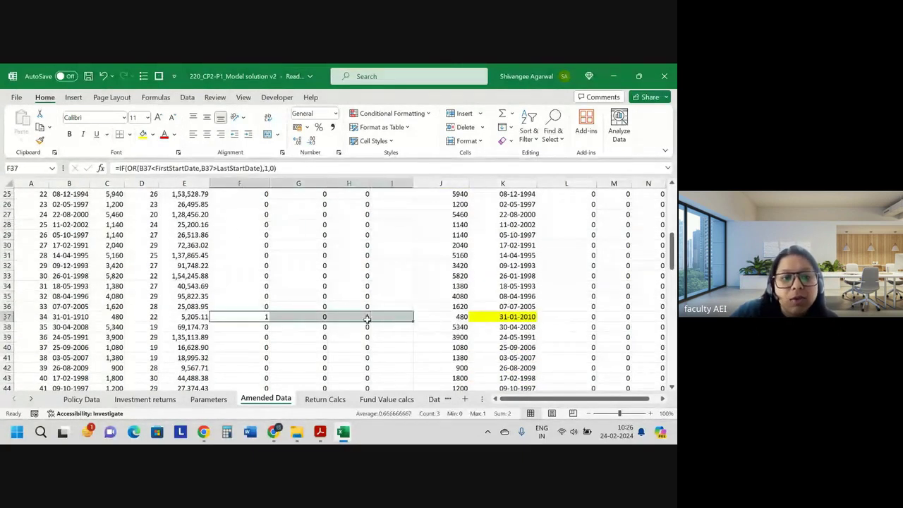
{"action": "left_click", "coordinate": [78, 317]}
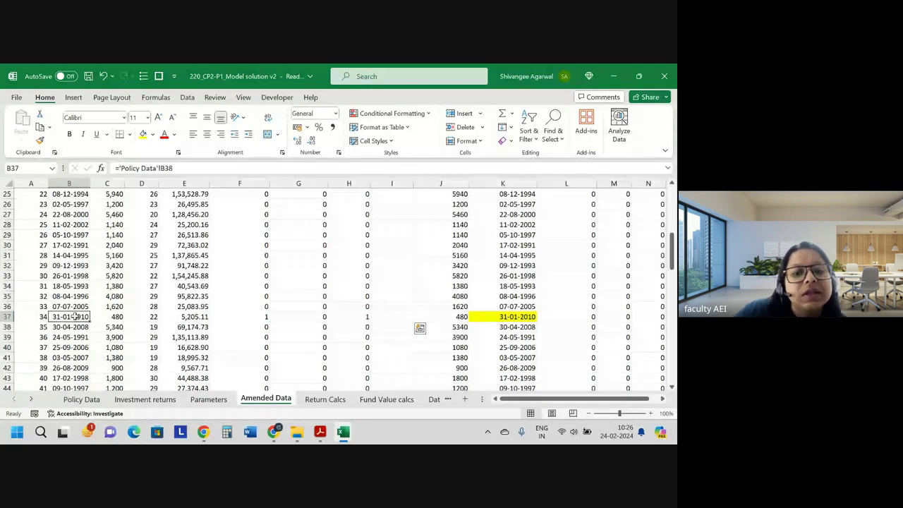
{"action": "left_click", "coordinate": [502, 317]}
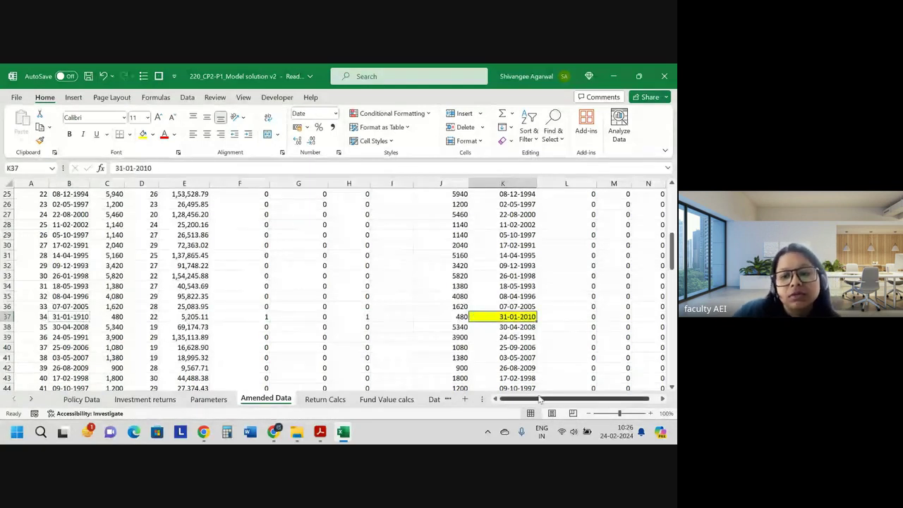
{"action": "left_click_drag", "start_coordinate": [540, 399], "coordinate": [484, 403]}
Inspect policy 42's premium source and the revised premium formula in J45
{"action": "scroll", "coordinate": [288, 329], "scroll_direction": "down", "scroll_amount": 4}
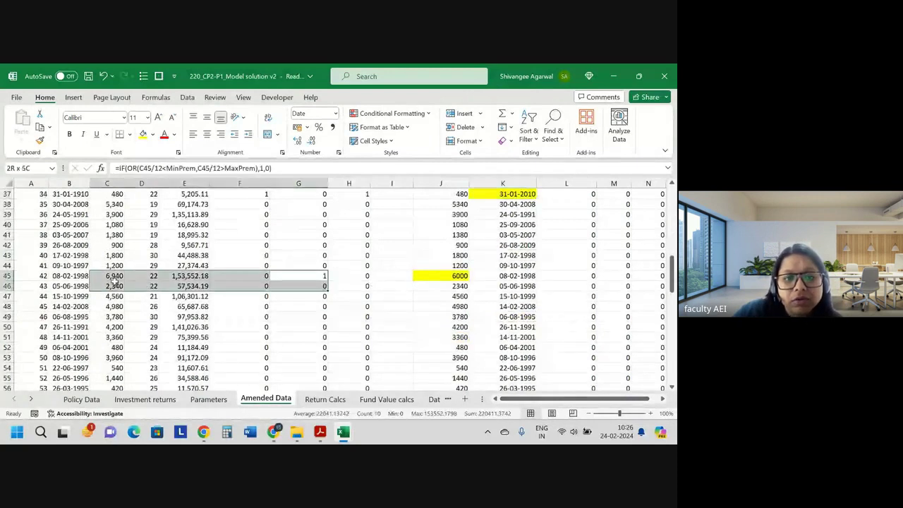
{"action": "left_click", "coordinate": [107, 275]}
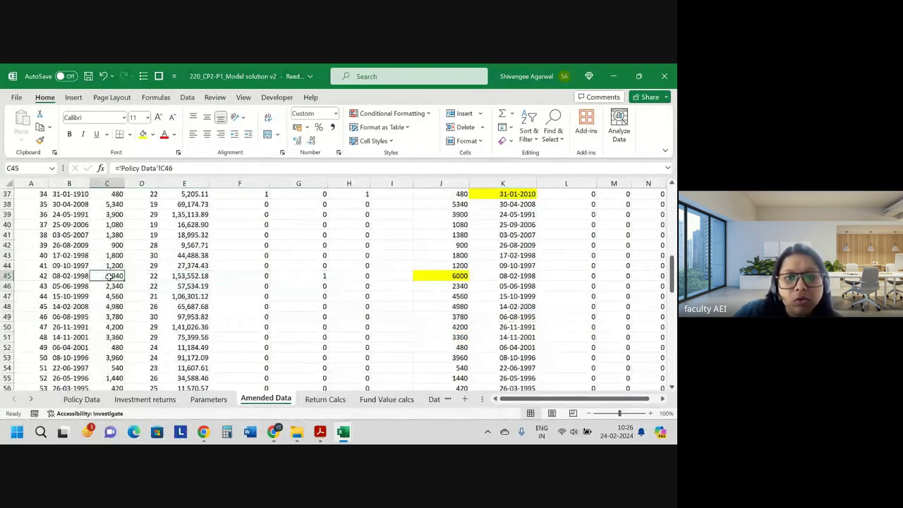
{"action": "left_click", "coordinate": [420, 278]}
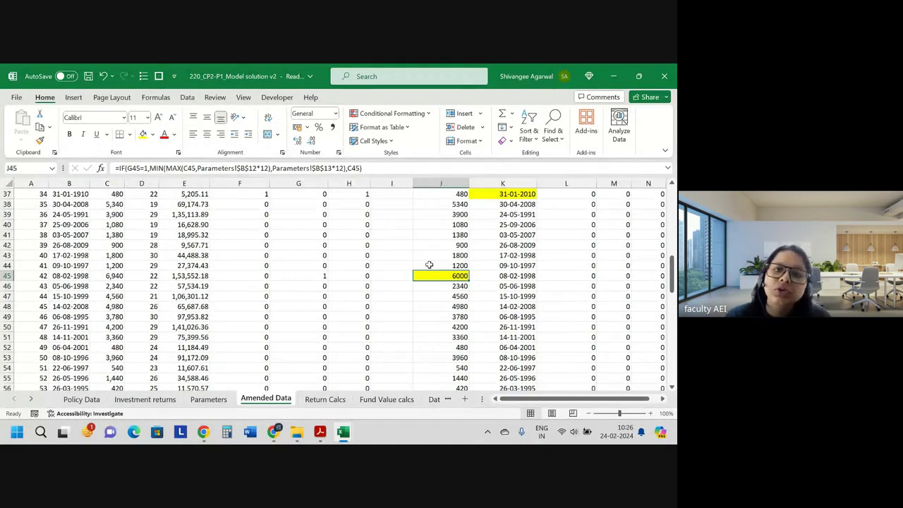
{"action": "key", "text": "Right"}
{"action": "key", "text": "Right"}
{"action": "key", "text": "Right"}
{"action": "key", "text": "Right"}
{"action": "key", "text": "Right"}
{"action": "key", "text": "Right"}
{"action": "key", "text": "Right"}
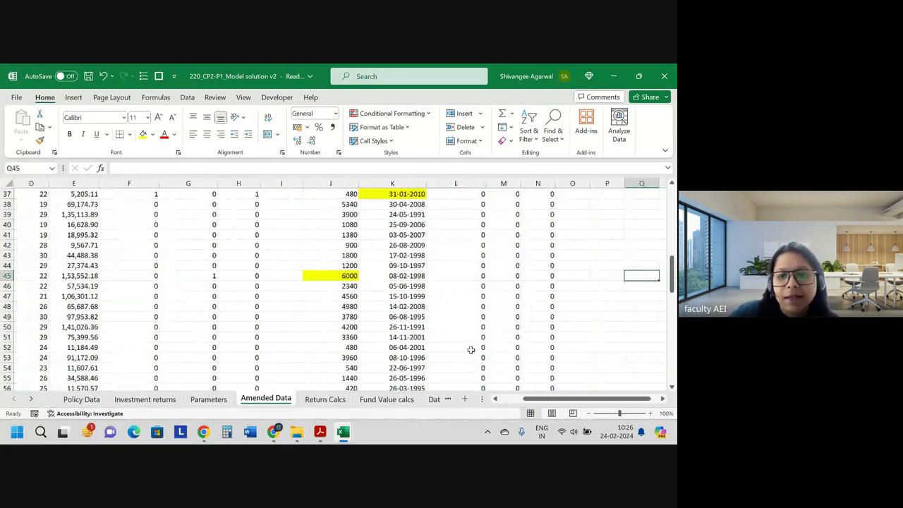
{"action": "scroll", "coordinate": [395, 296], "scroll_direction": "left", "scroll_amount": 3}
{"action": "scroll", "coordinate": [388, 304], "scroll_direction": "down", "scroll_amount": 5}
{"action": "scroll", "coordinate": [388, 304], "scroll_direction": "down", "scroll_amount": 8}
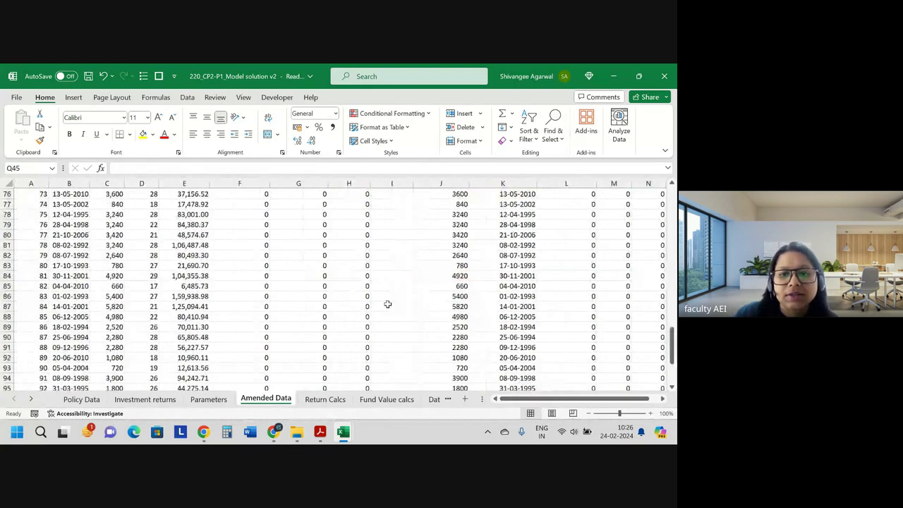
{"action": "scroll", "coordinate": [419, 303], "scroll_direction": "up", "scroll_amount": 6}
{"action": "scroll", "coordinate": [420, 304], "scroll_direction": "up", "scroll_amount": 1}
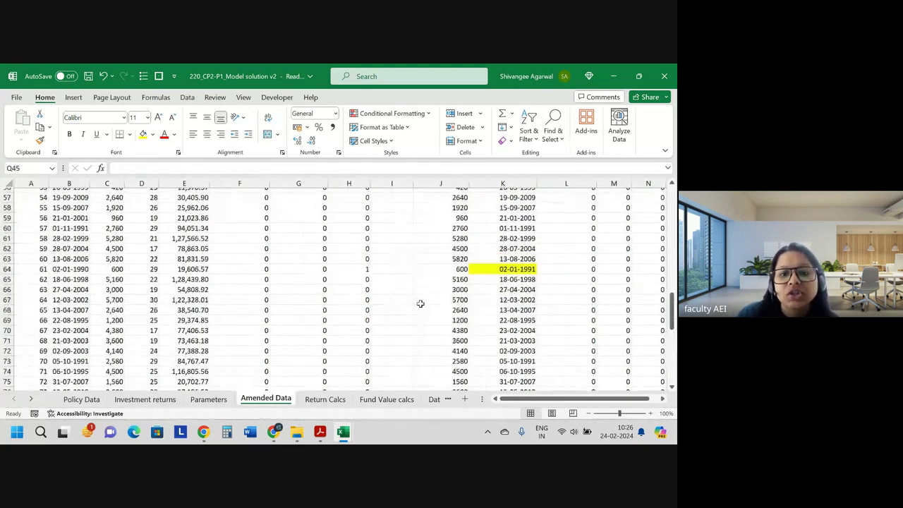
Review row 64, where policy 61's start date 02-01-1990 is revised to 02-01-1991
{"action": "left_click_drag", "start_coordinate": [233, 259], "coordinate": [16, 270]}
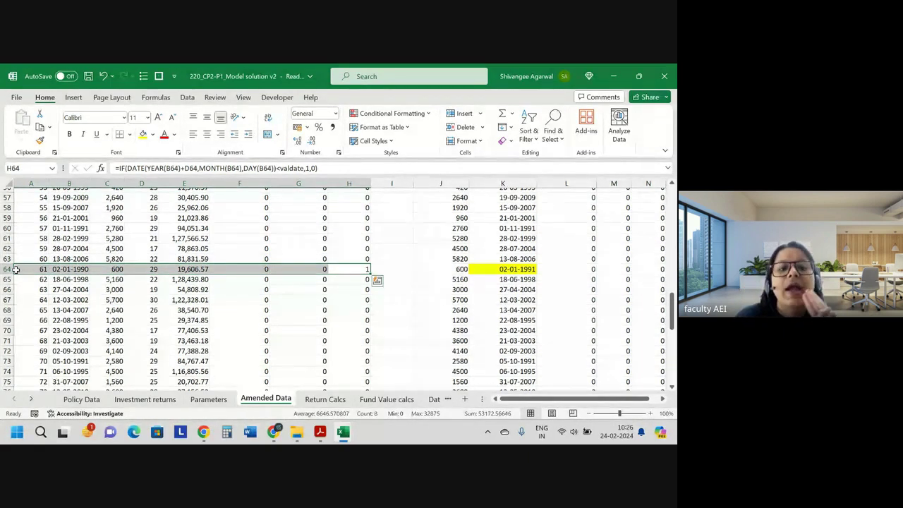
{"action": "left_click", "coordinate": [74, 270]}
{"action": "scroll", "coordinate": [75, 271], "scroll_direction": "up", "scroll_amount": 1}
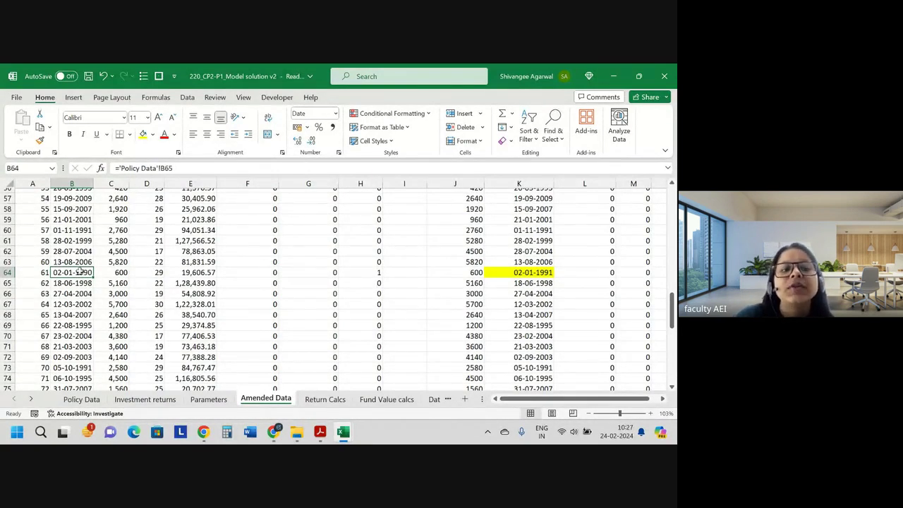
{"action": "left_click", "coordinate": [515, 272]}
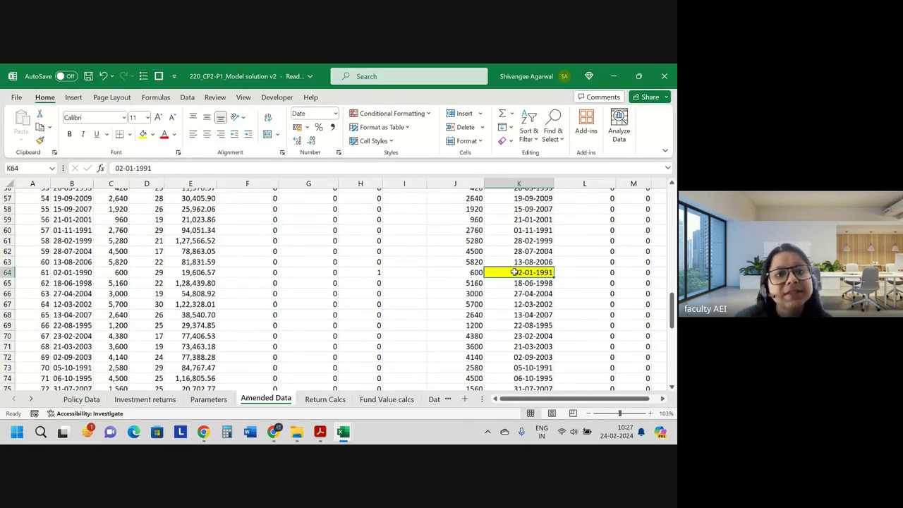
Find the Paper 1 Q1 marking schedule on page 7 of the examiners' report, then return to Excel
{"action": "left_click", "coordinate": [320, 431]}
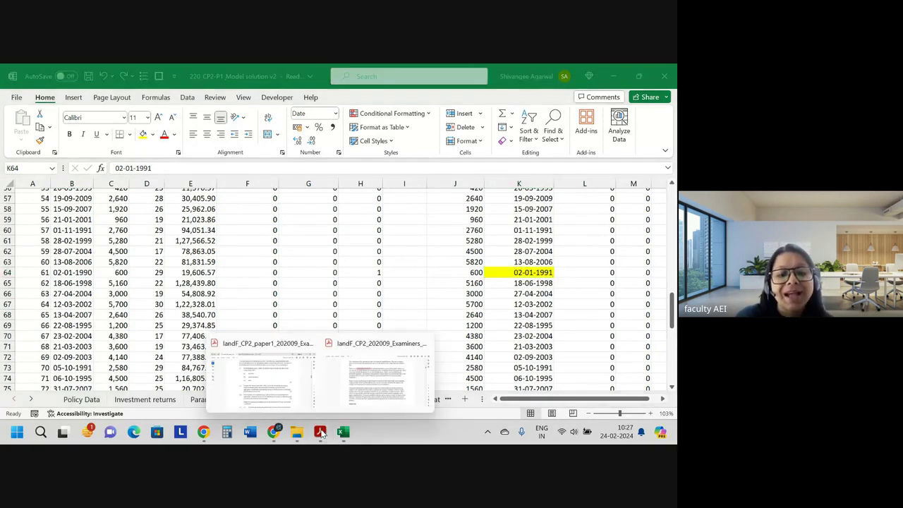
{"action": "left_click", "coordinate": [322, 391]}
{"action": "scroll", "coordinate": [261, 367], "scroll_direction": "up", "scroll_amount": 2}
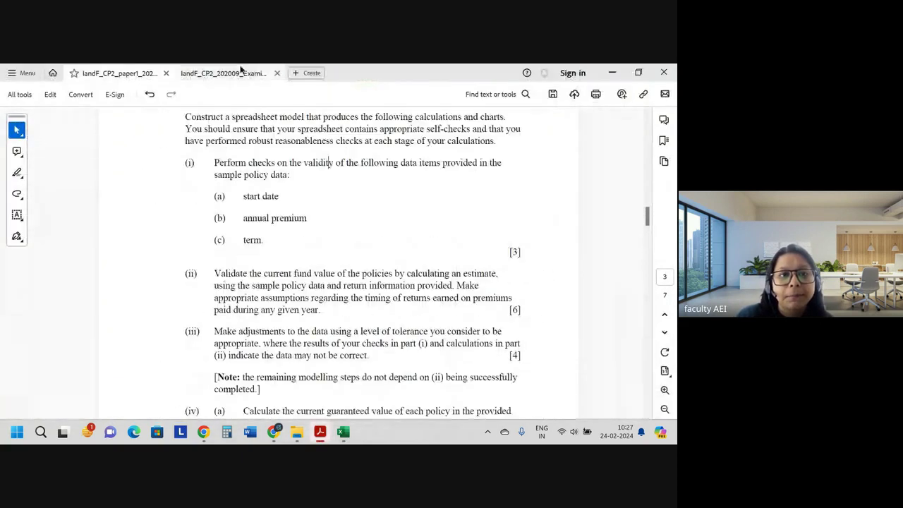
{"action": "left_click", "coordinate": [242, 69]}
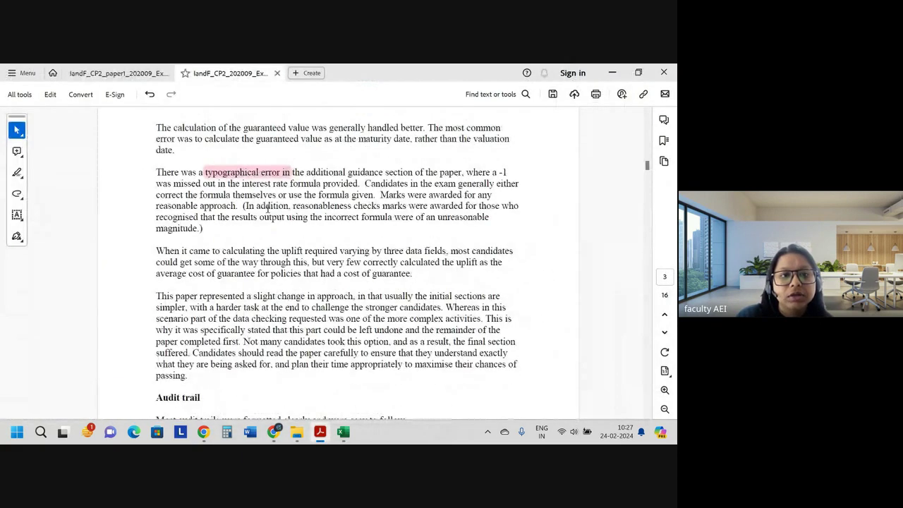
{"action": "scroll", "coordinate": [268, 208], "scroll_direction": "up", "scroll_amount": 15}
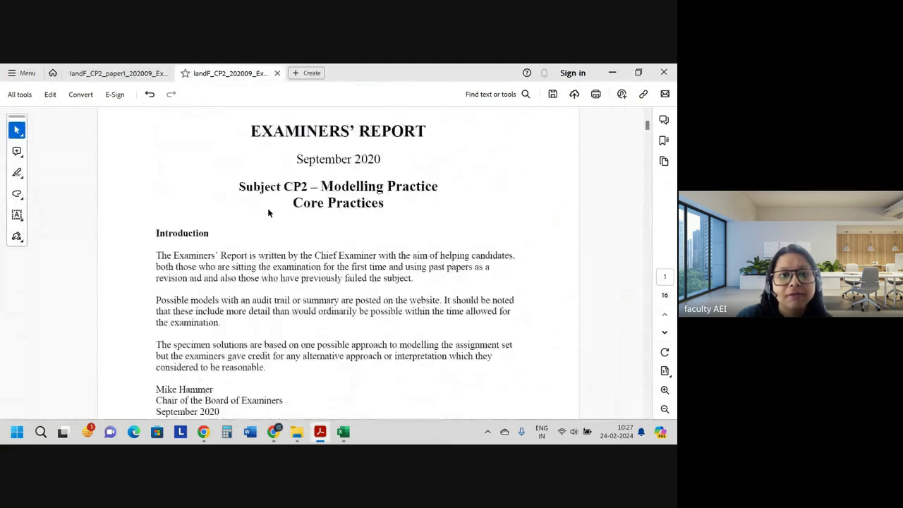
{"action": "scroll", "coordinate": [268, 211], "scroll_direction": "down", "scroll_amount": 10}
{"action": "scroll", "coordinate": [269, 211], "scroll_direction": "down", "scroll_amount": 10}
{"action": "scroll", "coordinate": [268, 212], "scroll_direction": "down", "scroll_amount": 20}
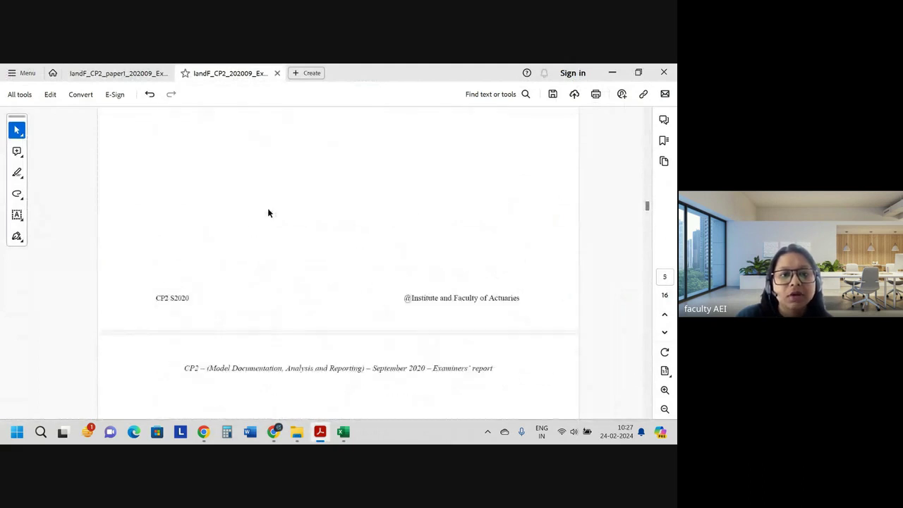
{"action": "scroll", "coordinate": [268, 211], "scroll_direction": "up", "scroll_amount": 1}
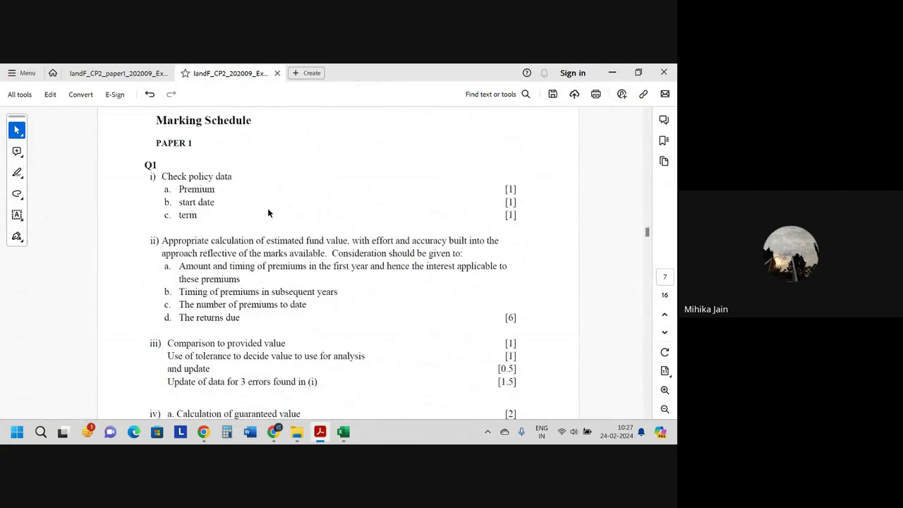
{"action": "key", "text": "alt+Tab"}
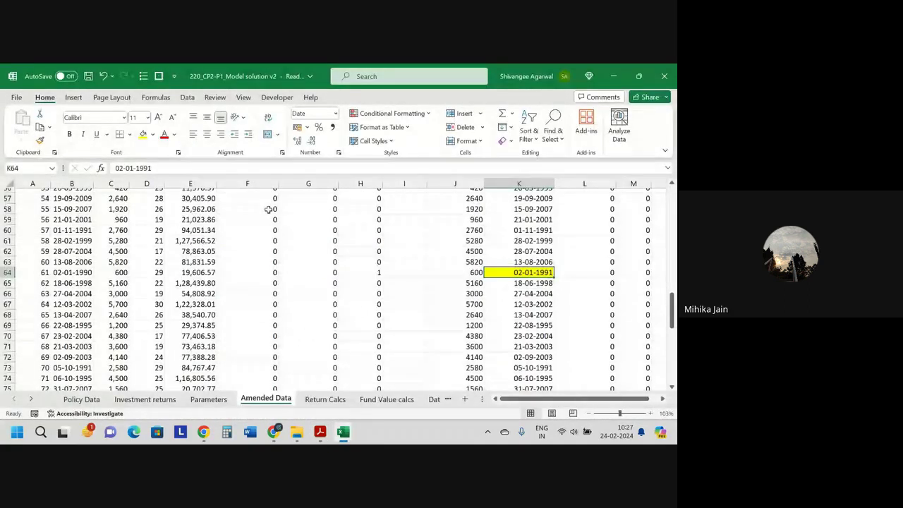
In CP2 Paper 1-Sept 2020, check the corrected start date 31-01-2010 and premium 694
{"action": "mouse_move", "coordinate": [343, 432]}
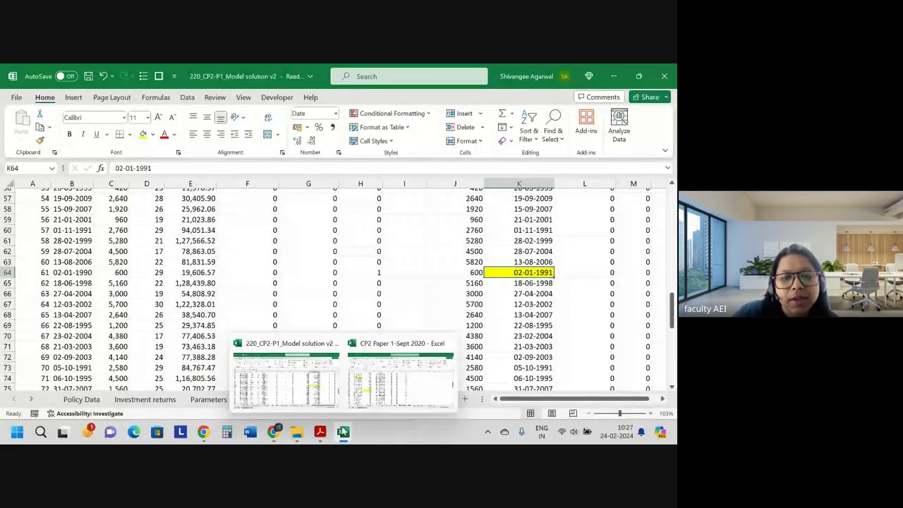
{"action": "left_click", "coordinate": [392, 399]}
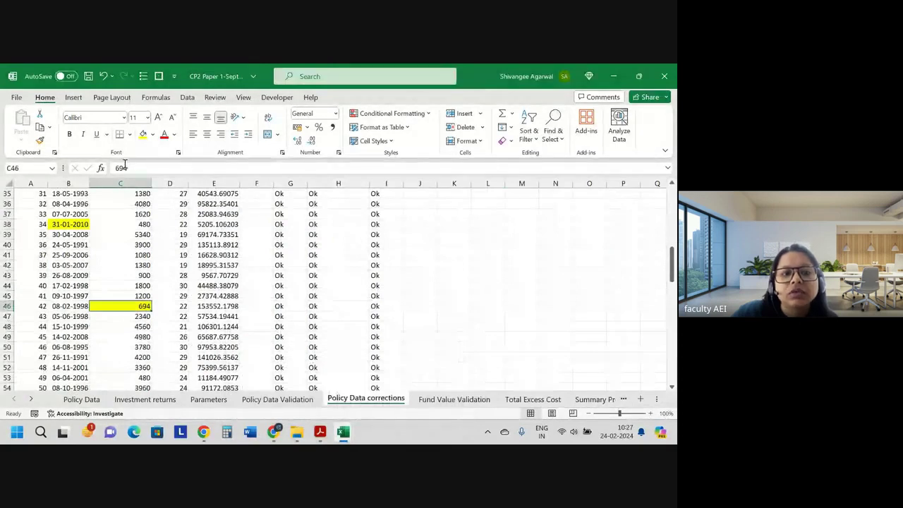
{"action": "left_click", "coordinate": [76, 224]}
{"action": "left_click", "coordinate": [145, 305]}
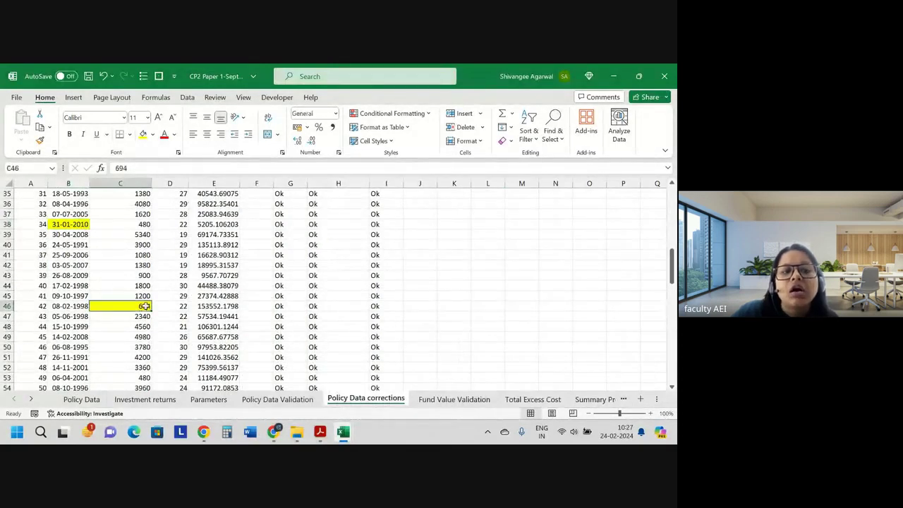
{"action": "left_click", "coordinate": [76, 226]}
{"action": "left_click", "coordinate": [131, 307]}
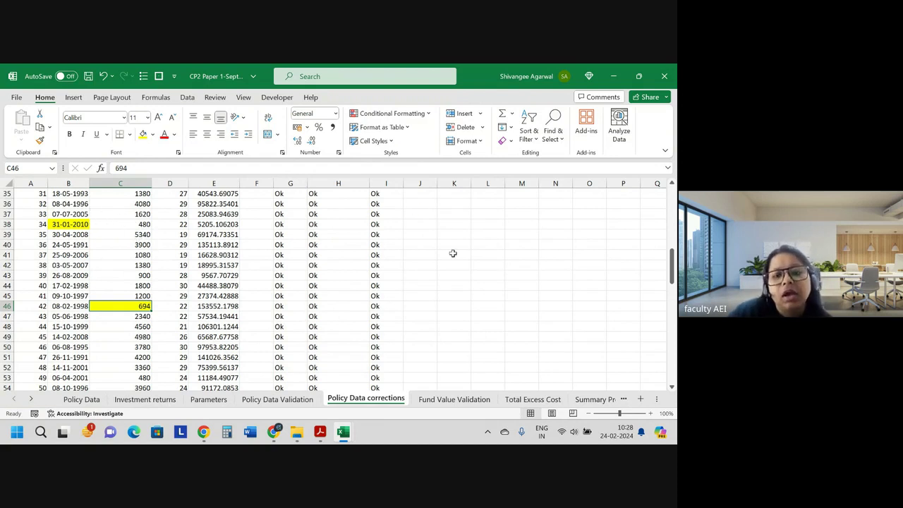
Bring the examiners' report marking schedule back up in Acrobat
{"action": "scroll", "coordinate": [187, 310], "scroll_direction": "down", "scroll_amount": 9}
{"action": "scroll", "coordinate": [200, 310], "scroll_direction": "up", "scroll_amount": 6}
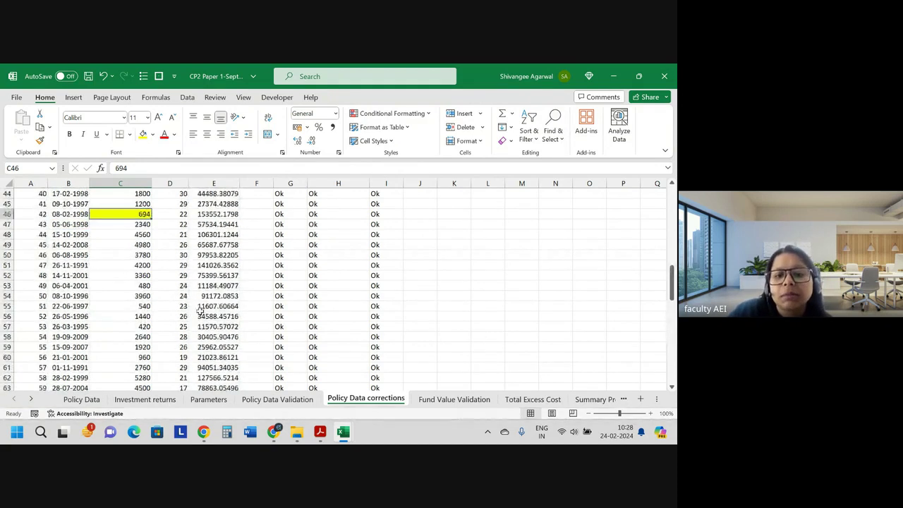
{"action": "scroll", "coordinate": [200, 310], "scroll_direction": "up", "scroll_amount": 9}
{"action": "mouse_move", "coordinate": [321, 432]}
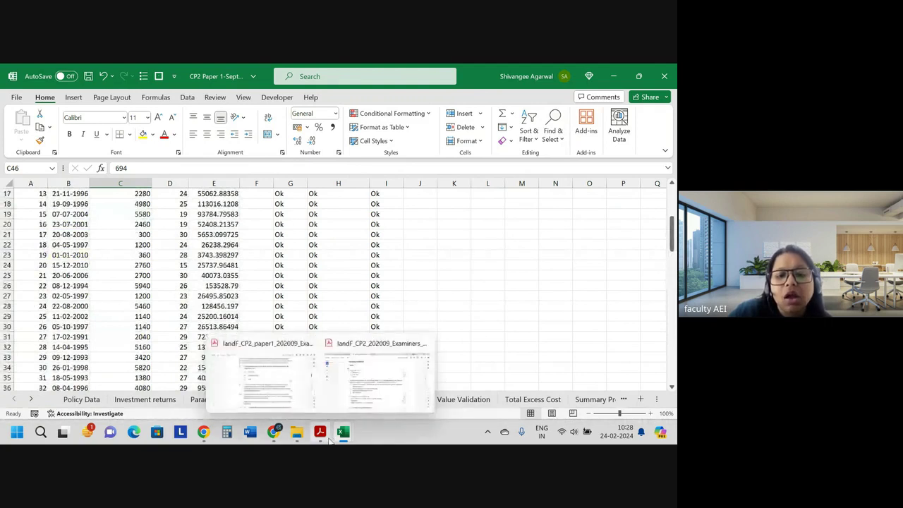
{"action": "left_click", "coordinate": [337, 395]}
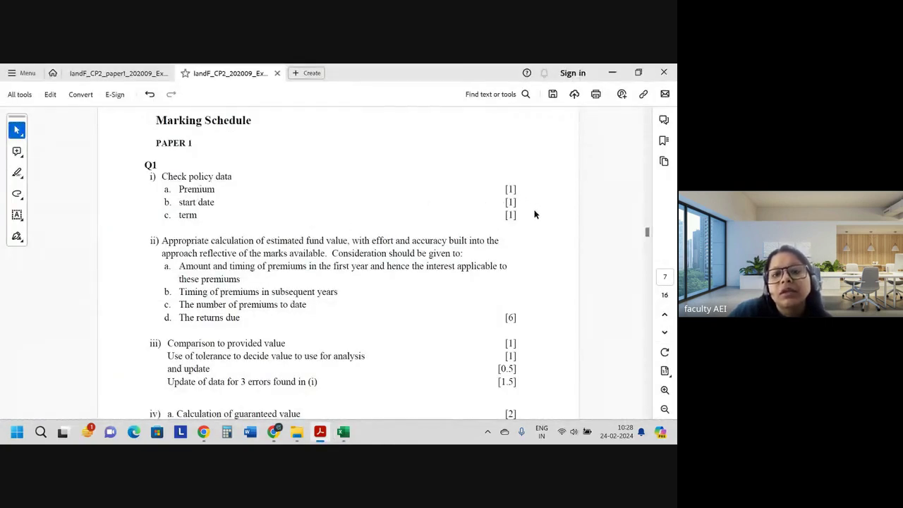
Open the exam_CP2_Sep_2020_Part_1 results PDF and hide the tools panel
{"action": "mouse_move", "coordinate": [206, 435]}
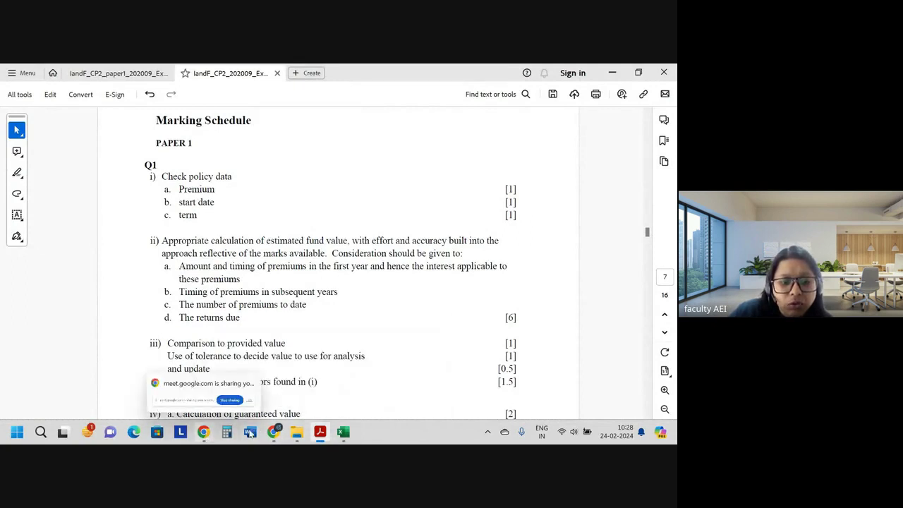
{"action": "left_click", "coordinate": [297, 432]}
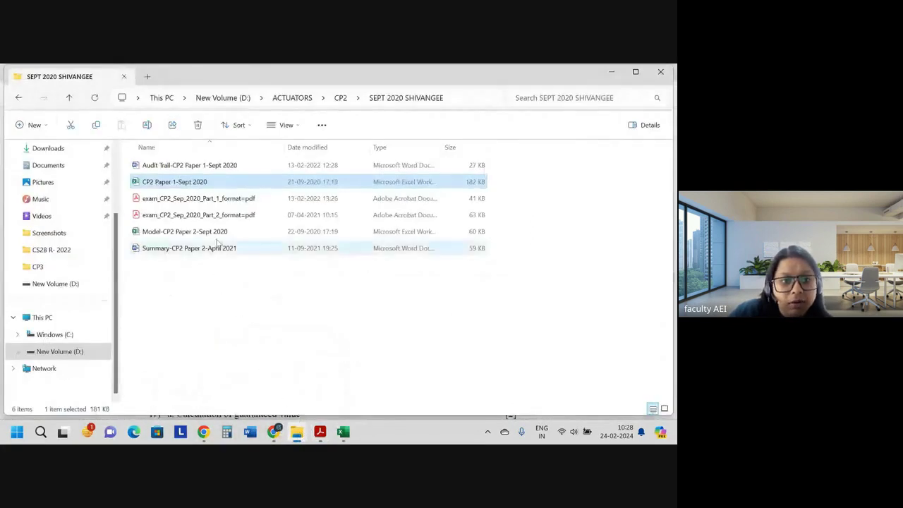
{"action": "double_click", "coordinate": [219, 199]}
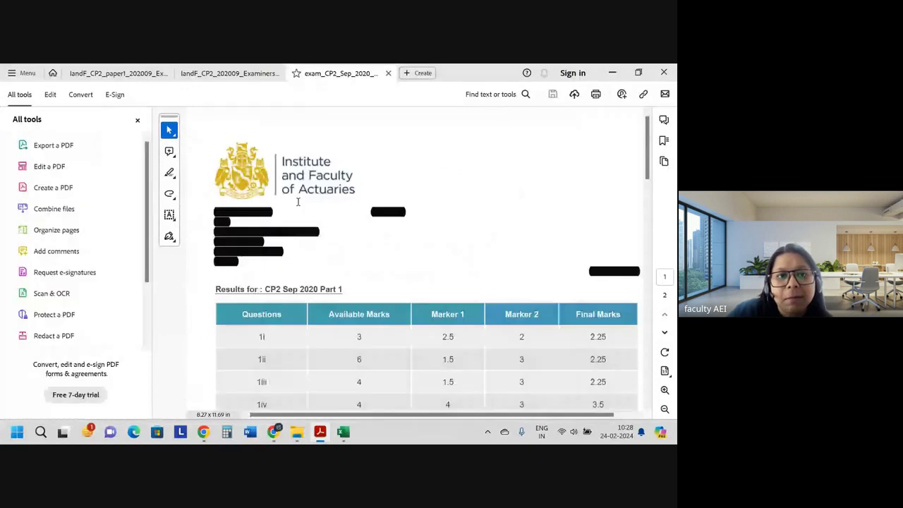
{"action": "left_click", "coordinate": [138, 120]}
{"action": "scroll", "coordinate": [355, 294], "scroll_direction": "down", "scroll_amount": 1}
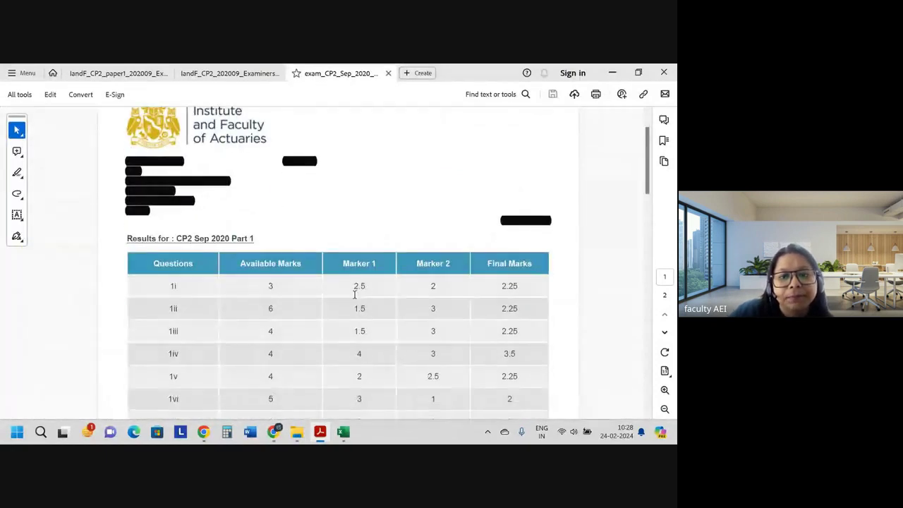
{"action": "scroll", "coordinate": [357, 295], "scroll_direction": "down", "scroll_amount": 1}
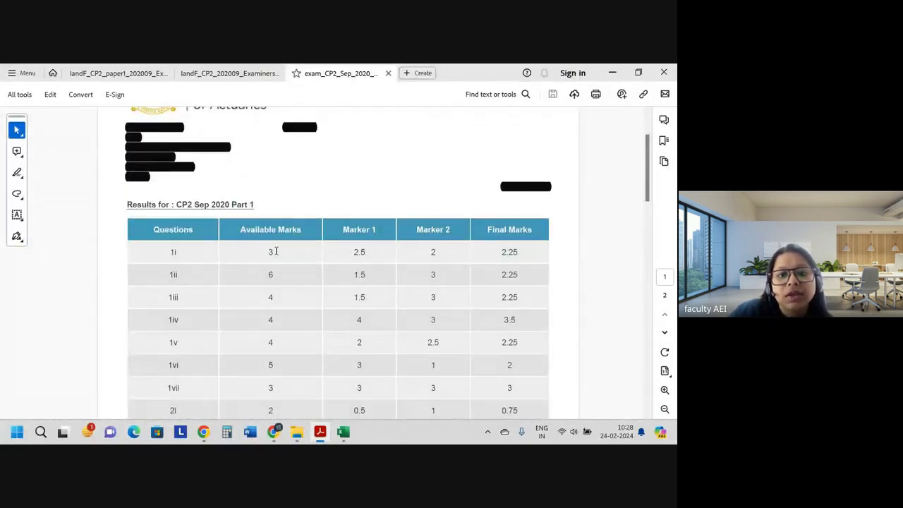
Review question 1i's marks: Marker 1 gave 2.5, final mark 2.25 of 3
{"action": "double_click", "coordinate": [433, 253]}
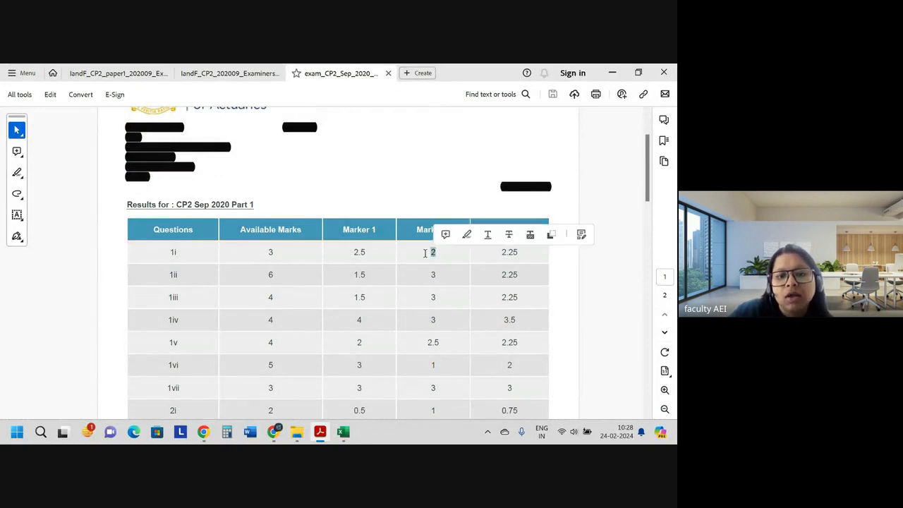
{"action": "left_click_drag", "start_coordinate": [354, 252], "coordinate": [367, 253]}
{"action": "left_click_drag", "start_coordinate": [501, 252], "coordinate": [519, 255]}
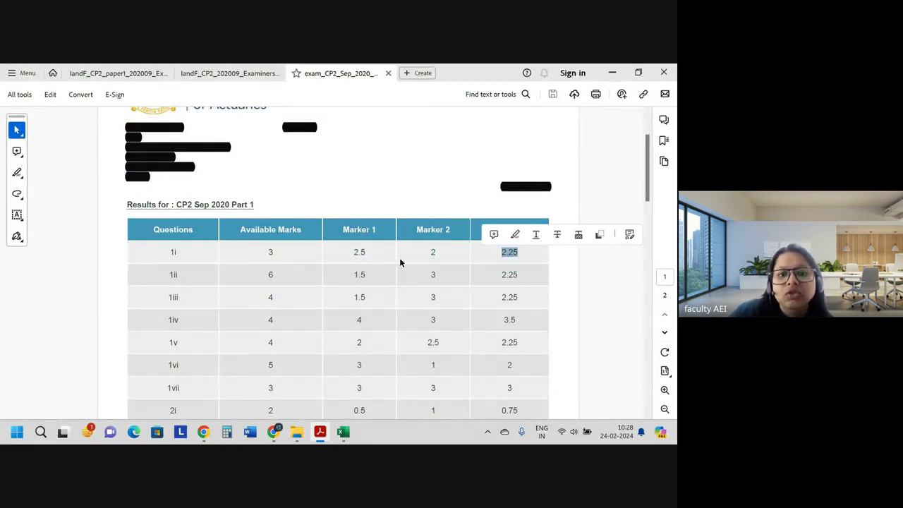
{"action": "left_click", "coordinate": [434, 252]}
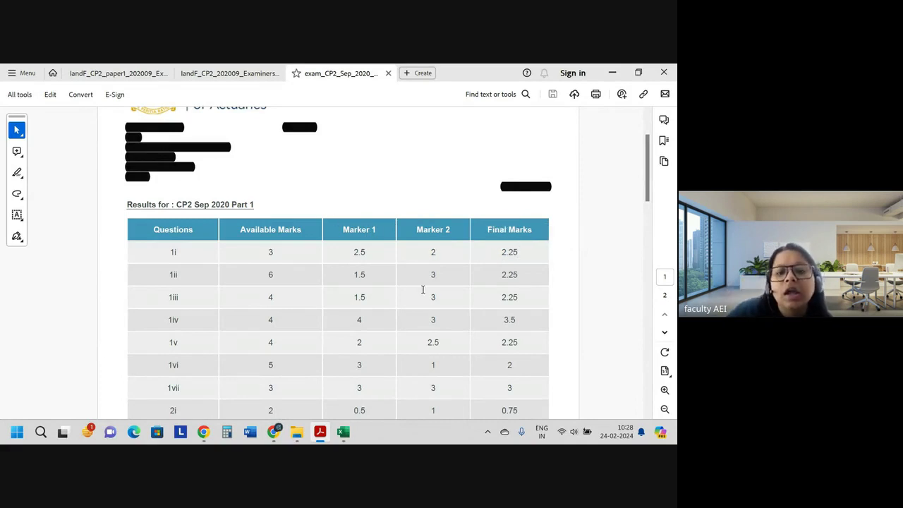
{"action": "left_click", "coordinate": [613, 73]}
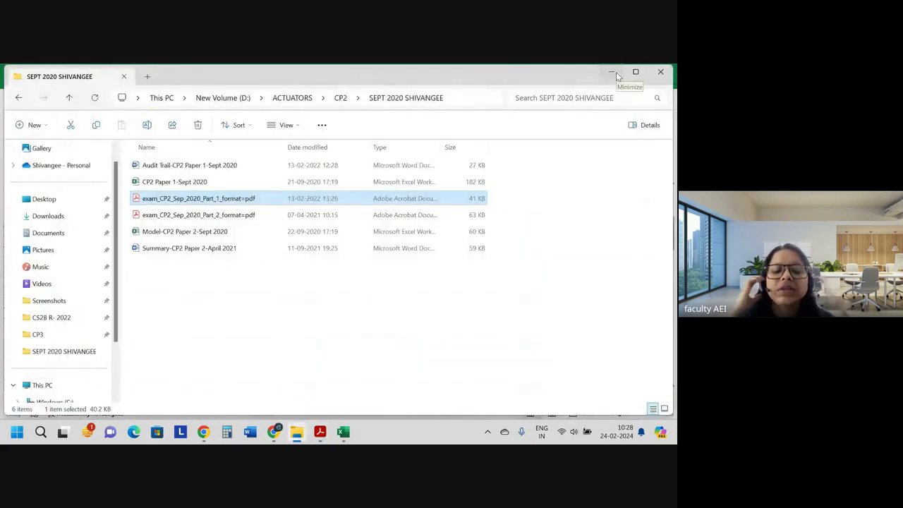
{"action": "left_click", "coordinate": [614, 72]}
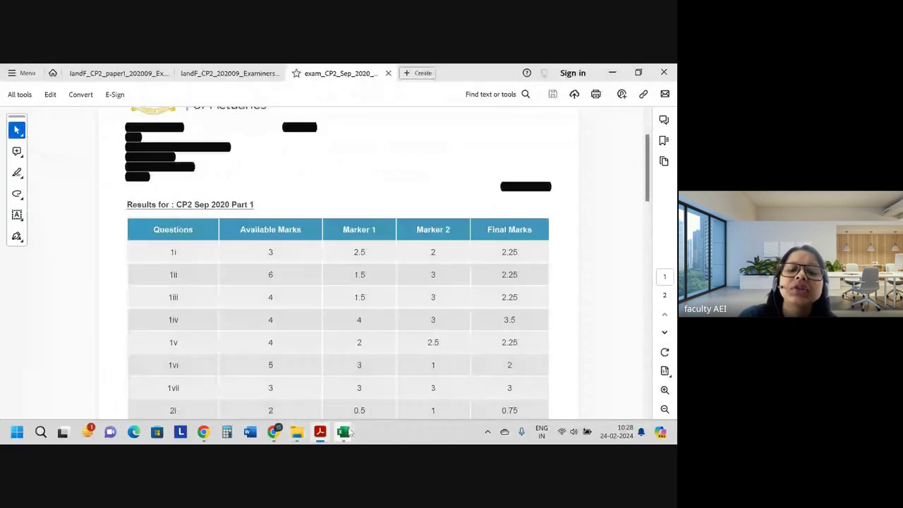
{"action": "mouse_move", "coordinate": [348, 432]}
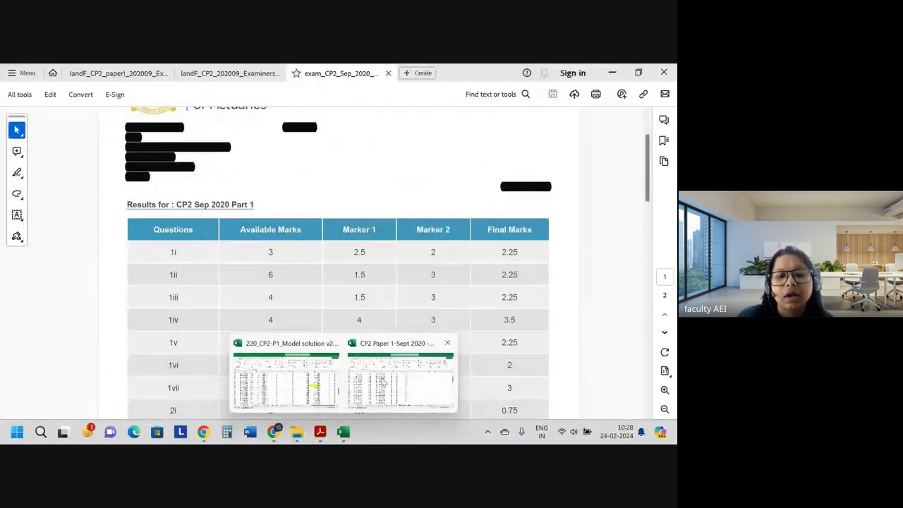
Bring up the CP2 paper 1 exam question paper in Acrobat and find part (ii)
{"action": "left_click", "coordinate": [414, 386]}
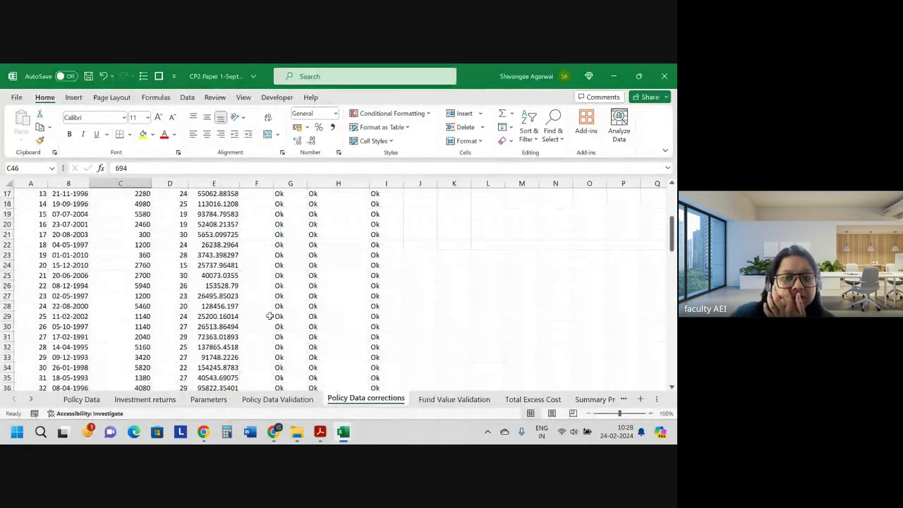
{"action": "mouse_move", "coordinate": [272, 437]}
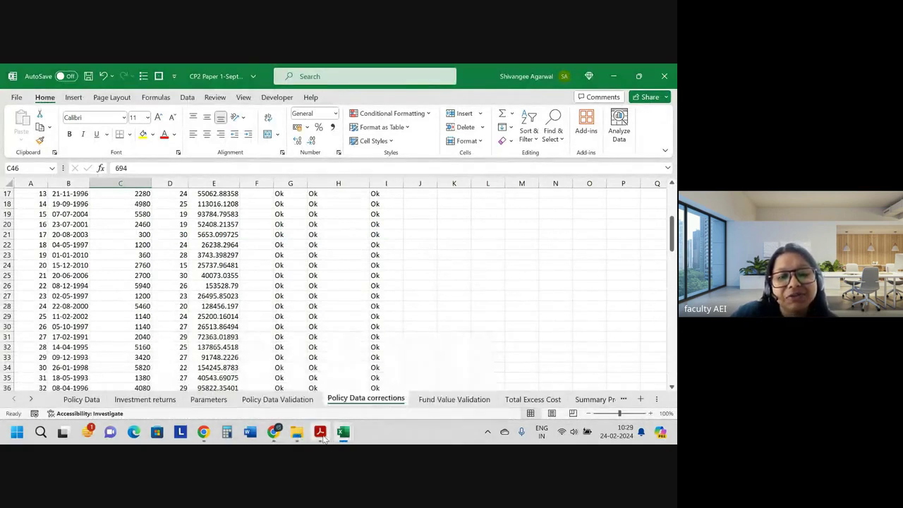
{"action": "mouse_move", "coordinate": [320, 433]}
{"action": "left_click", "coordinate": [195, 371]}
{"action": "scroll", "coordinate": [192, 360], "scroll_direction": "down", "scroll_amount": 2}
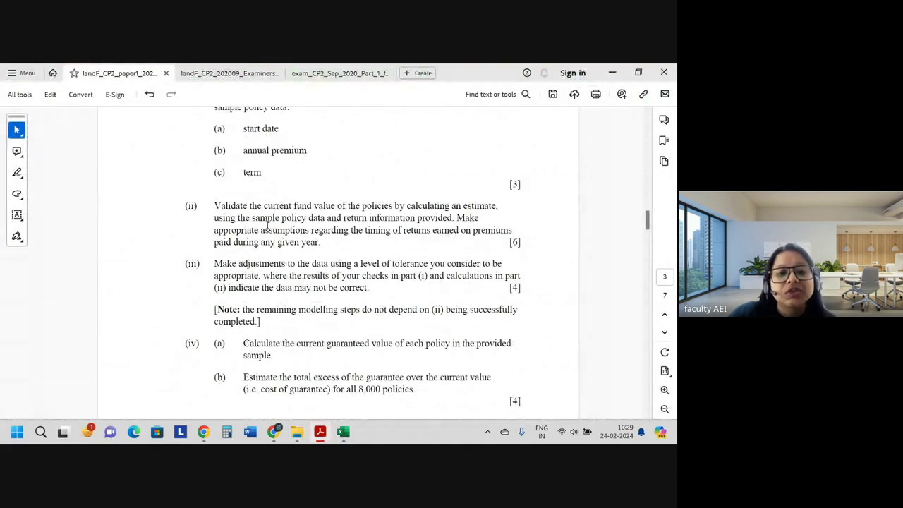
{"action": "scroll", "coordinate": [285, 242], "scroll_direction": "up", "scroll_amount": 1}
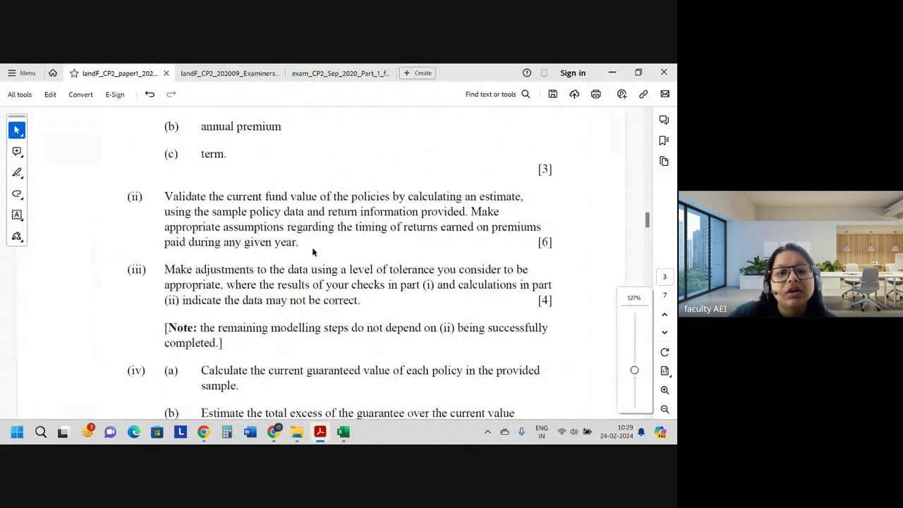
{"action": "left_click_drag", "start_coordinate": [211, 212], "coordinate": [304, 211]}
Read part (ii) on validating the current fund value, then go back to the exam folder
{"action": "left_click", "coordinate": [260, 242]}
{"action": "scroll", "coordinate": [521, 219], "scroll_direction": "down", "scroll_amount": 3}
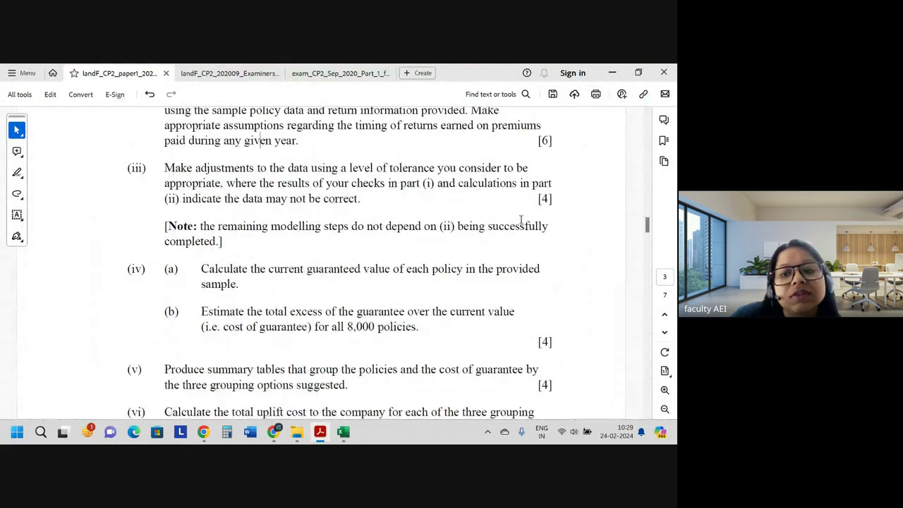
{"action": "scroll", "coordinate": [525, 189], "scroll_direction": "down", "scroll_amount": 3}
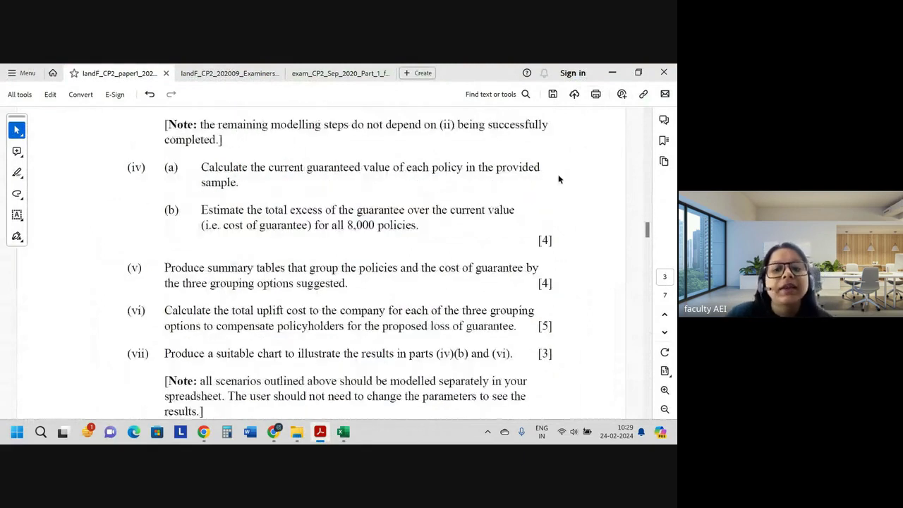
{"action": "scroll", "coordinate": [558, 180], "scroll_direction": "up", "scroll_amount": 3}
{"action": "scroll", "coordinate": [534, 201], "scroll_direction": "up", "scroll_amount": 2}
{"action": "left_click_drag", "start_coordinate": [537, 224], "coordinate": [550, 232]}
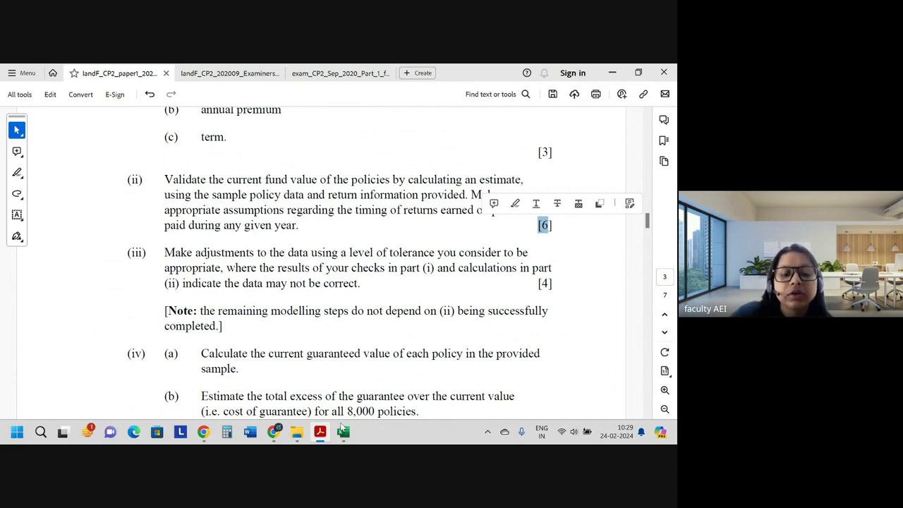
{"action": "left_click", "coordinate": [297, 434]}
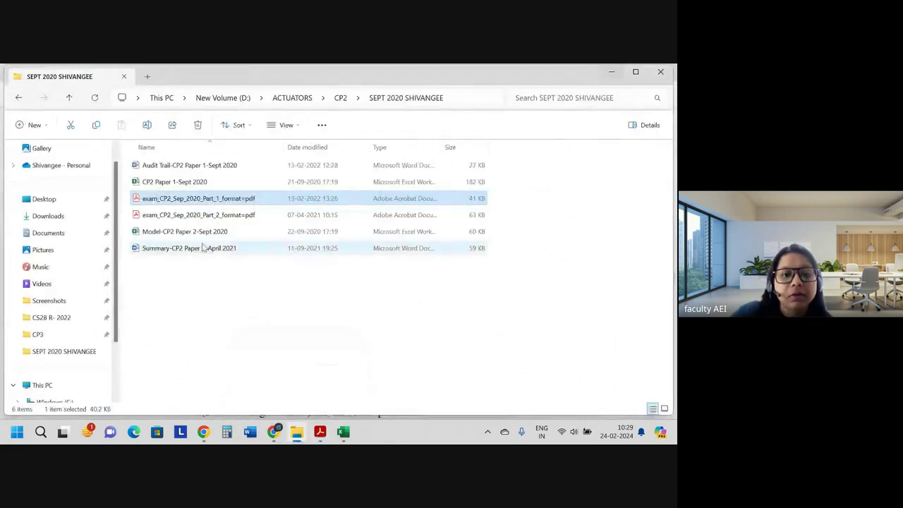
Open the Audit Trail-CP2 Paper 1-Sept 2020 document, read down to its Chart section, and close it
{"action": "left_click", "coordinate": [191, 166]}
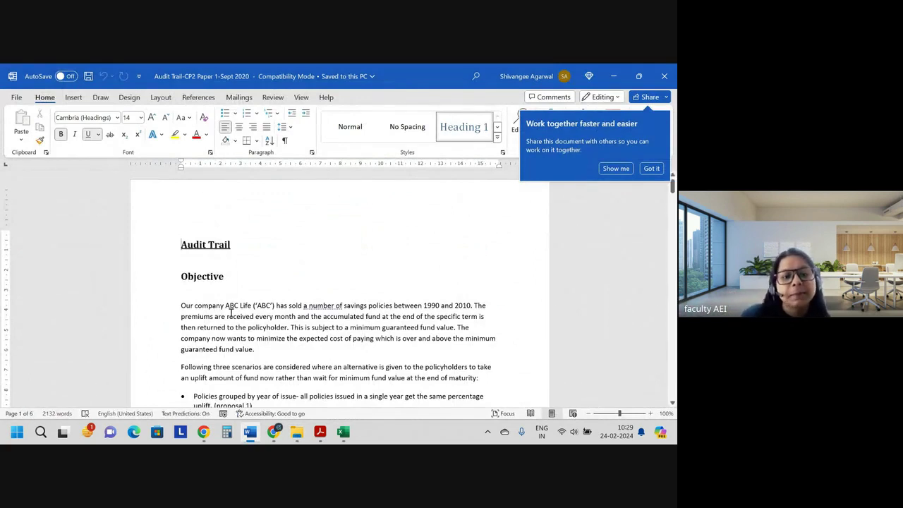
{"action": "scroll", "coordinate": [231, 313], "scroll_direction": "down", "scroll_amount": 5}
{"action": "scroll", "coordinate": [231, 313], "scroll_direction": "down", "scroll_amount": 20}
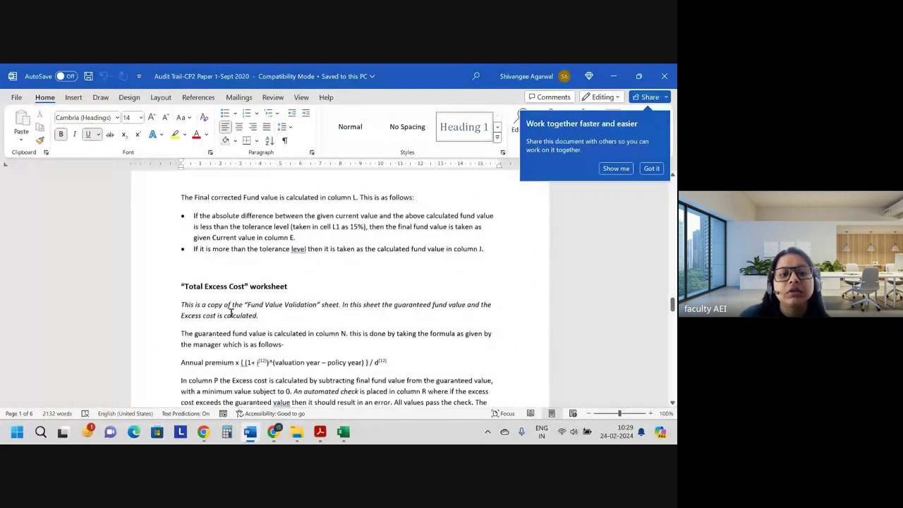
{"action": "scroll", "coordinate": [231, 313], "scroll_direction": "down", "scroll_amount": 10}
{"action": "scroll", "coordinate": [231, 312], "scroll_direction": "down", "scroll_amount": 10}
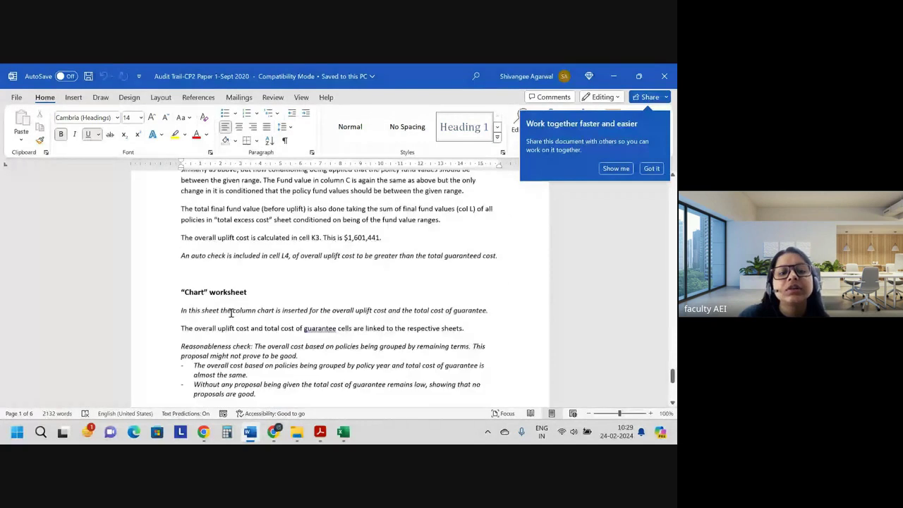
{"action": "scroll", "coordinate": [230, 313], "scroll_direction": "down", "scroll_amount": 4}
{"action": "scroll", "coordinate": [231, 312], "scroll_direction": "up", "scroll_amount": 3}
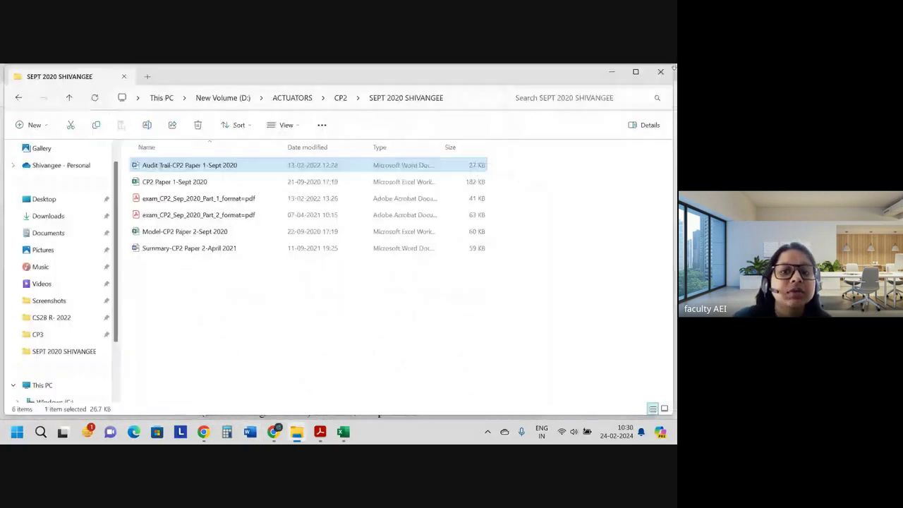
{"action": "left_click", "coordinate": [664, 76]}
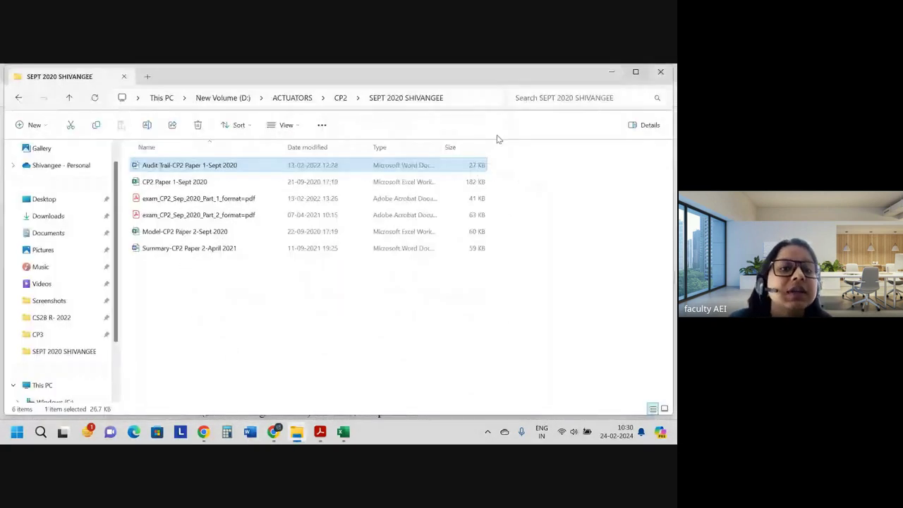
Highlight part (ii)'s wording on return timing 'during any given year' and the Note on remaining steps
{"action": "left_click", "coordinate": [611, 73]}
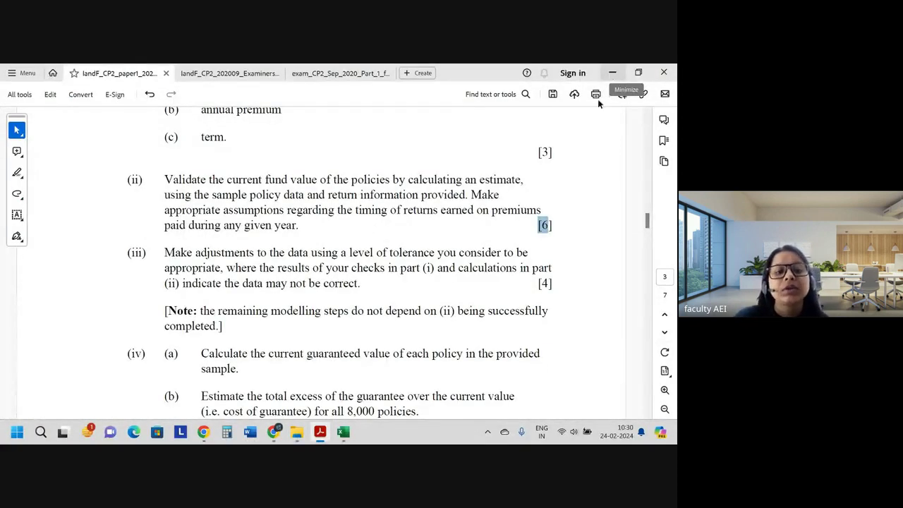
{"action": "left_click_drag", "start_coordinate": [202, 315], "coordinate": [471, 321]}
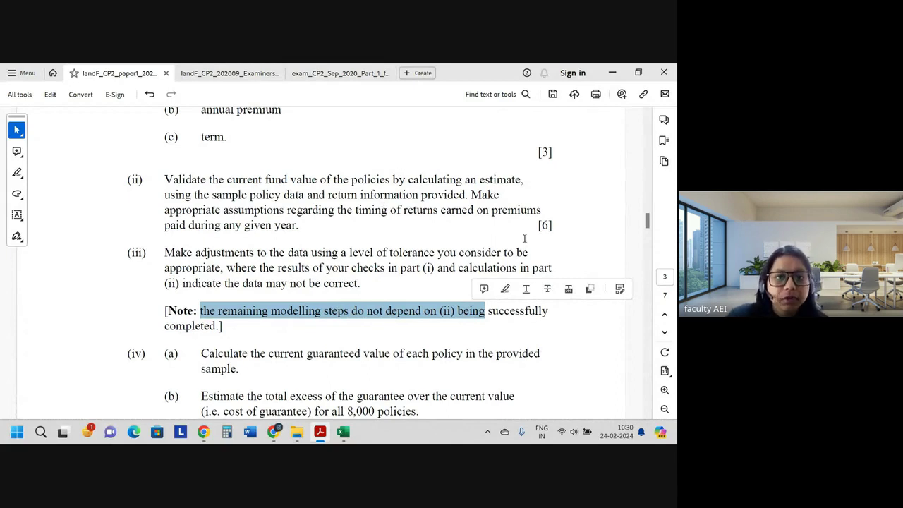
{"action": "left_click_drag", "start_coordinate": [165, 180], "coordinate": [460, 202]}
{"action": "left_click_drag", "start_coordinate": [287, 209], "coordinate": [516, 214]}
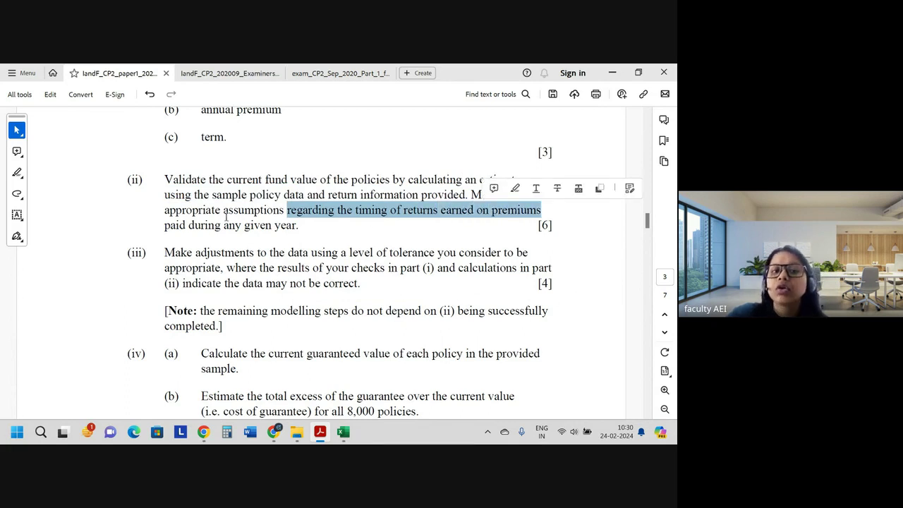
{"action": "left_click_drag", "start_coordinate": [189, 225], "coordinate": [285, 233]}
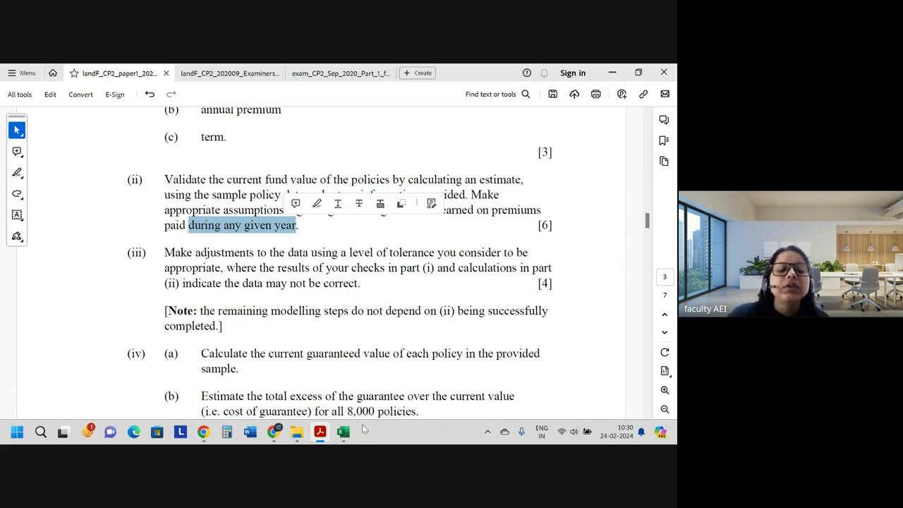
{"action": "mouse_move", "coordinate": [350, 436]}
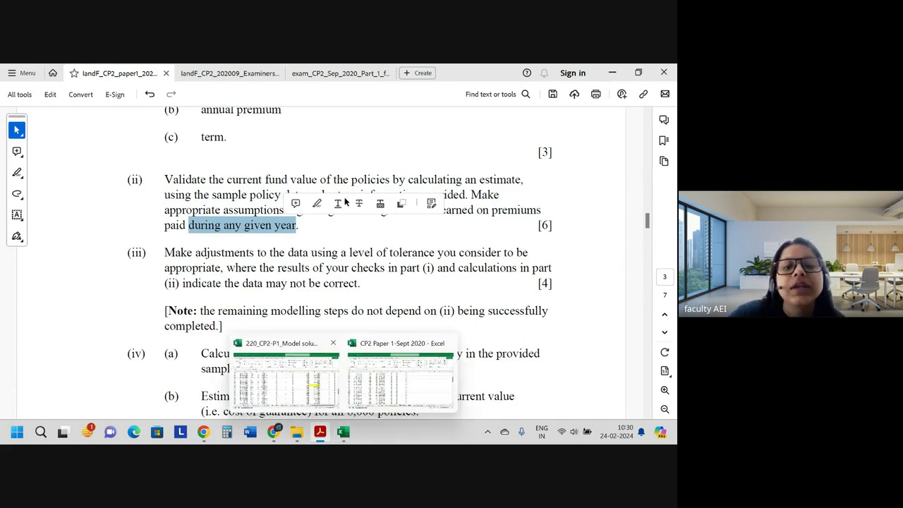
Check the Policy Data Current value column and B5 start date, then show Investment returns
{"action": "left_click", "coordinate": [291, 390]}
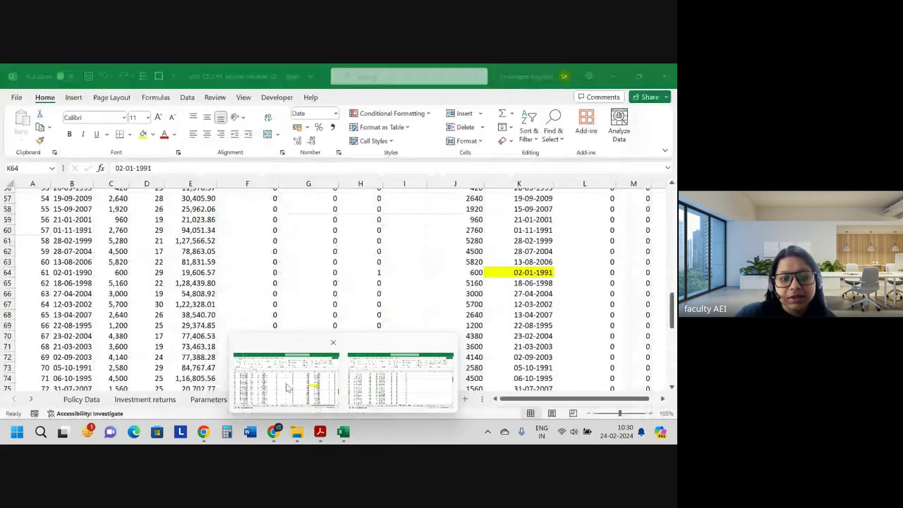
{"action": "left_click", "coordinate": [115, 400]}
{"action": "left_click", "coordinate": [81, 400]}
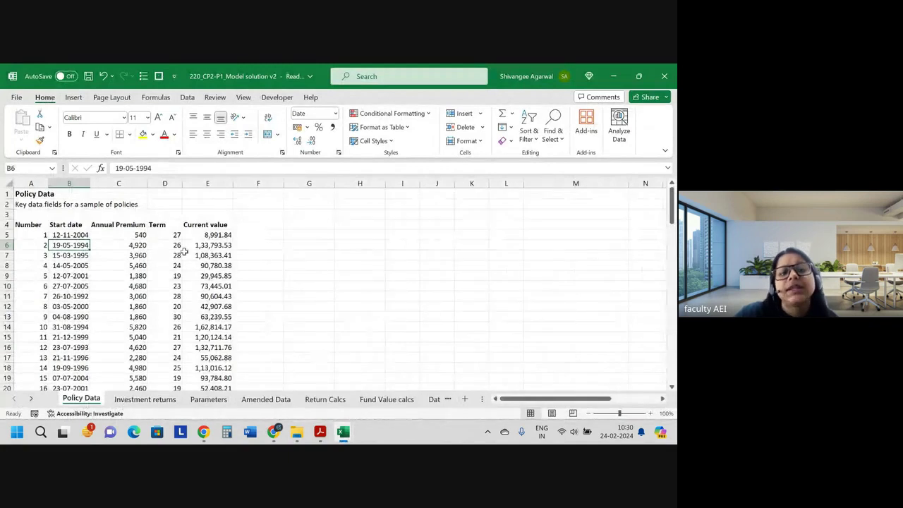
{"action": "left_click", "coordinate": [212, 183]}
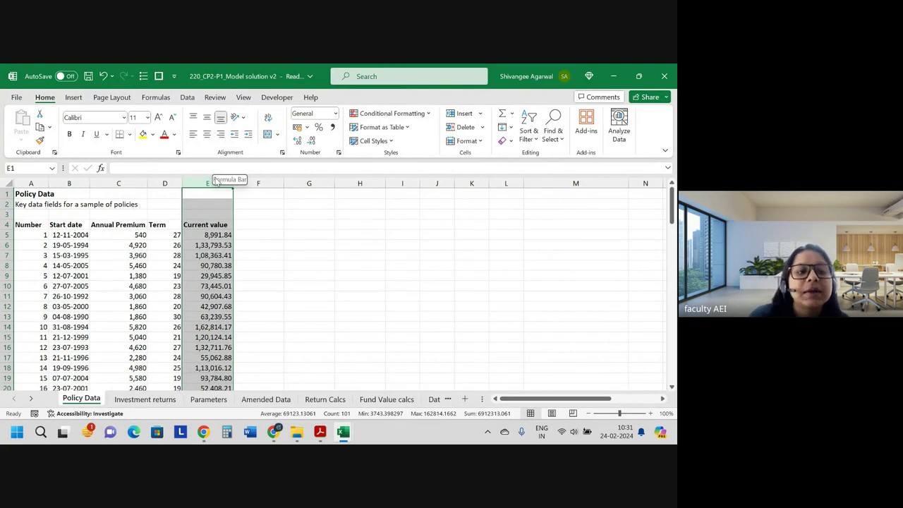
{"action": "left_click", "coordinate": [73, 235]}
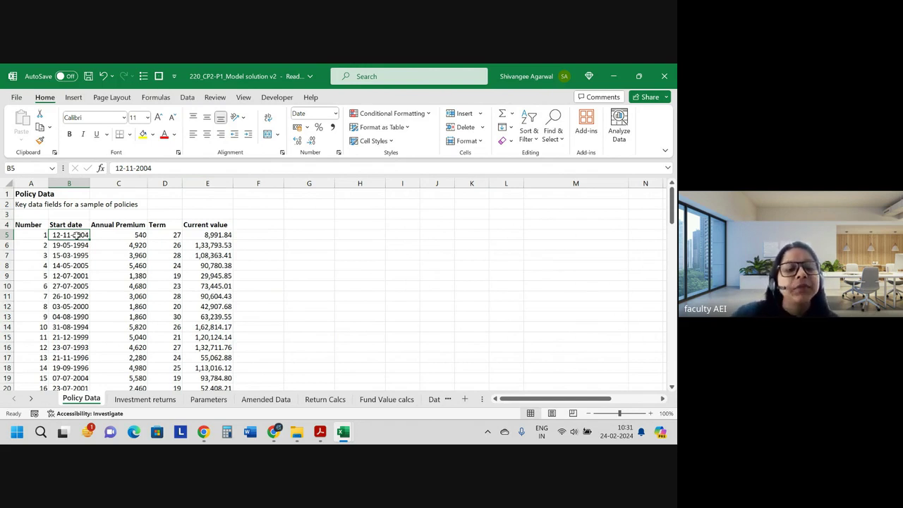
{"action": "left_click", "coordinate": [145, 399]}
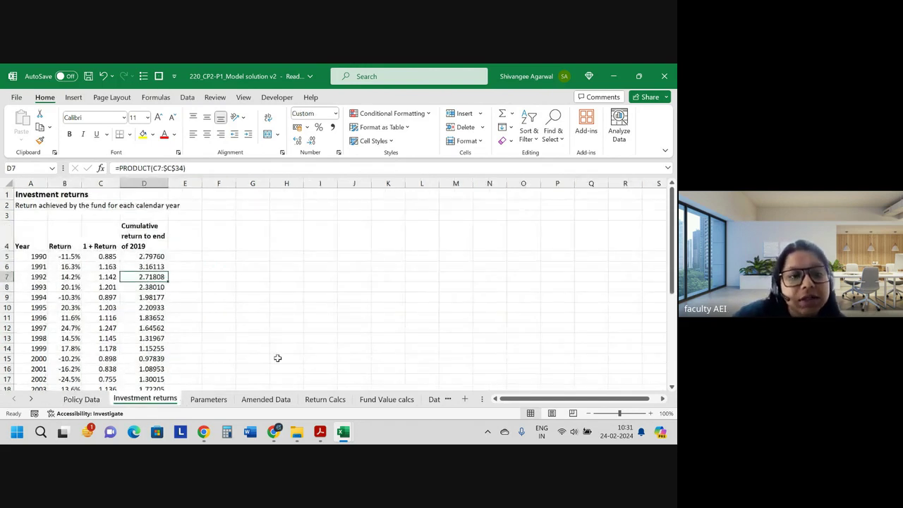
Browse the Investment returns Year column from its heading to the last year of data
{"action": "scroll", "coordinate": [211, 311], "scroll_direction": "up", "scroll_amount": 1}
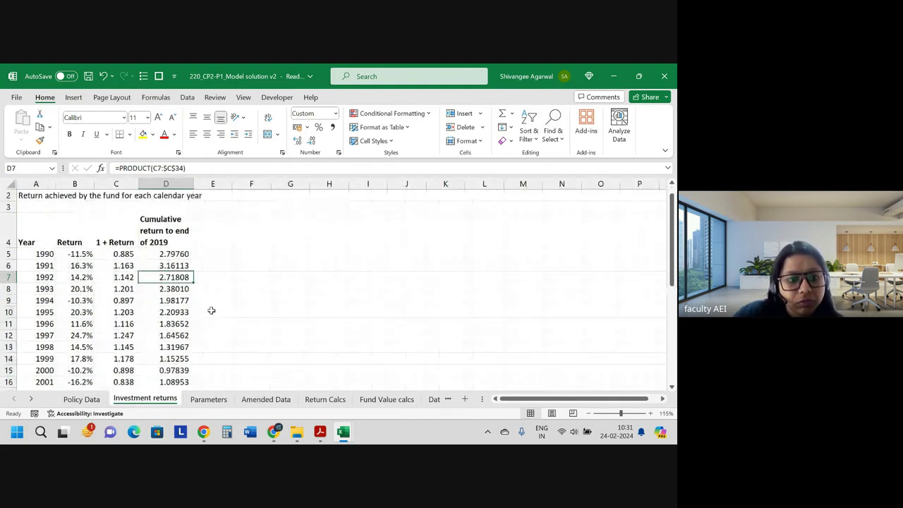
{"action": "scroll", "coordinate": [229, 331], "scroll_direction": "up", "scroll_amount": 1}
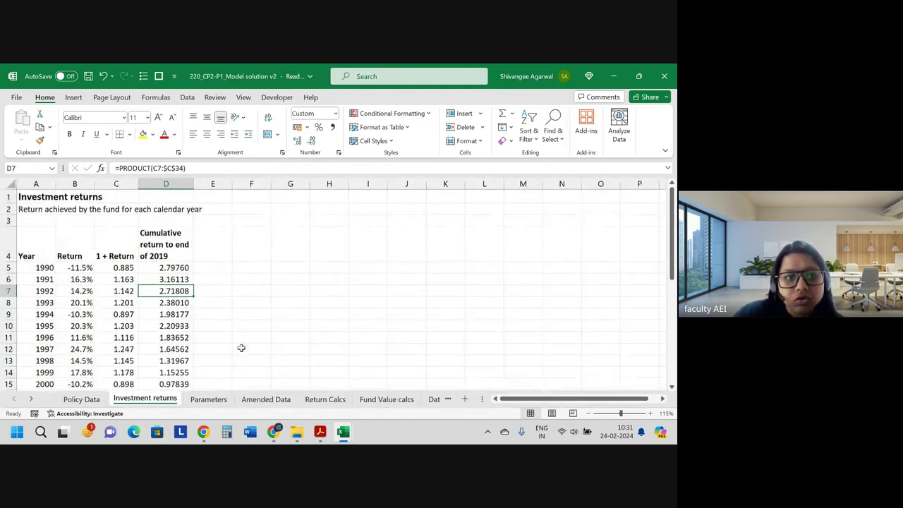
{"action": "left_click", "coordinate": [37, 272]}
{"action": "left_click", "coordinate": [44, 291]}
{"action": "key", "text": "ctrl+Up"}
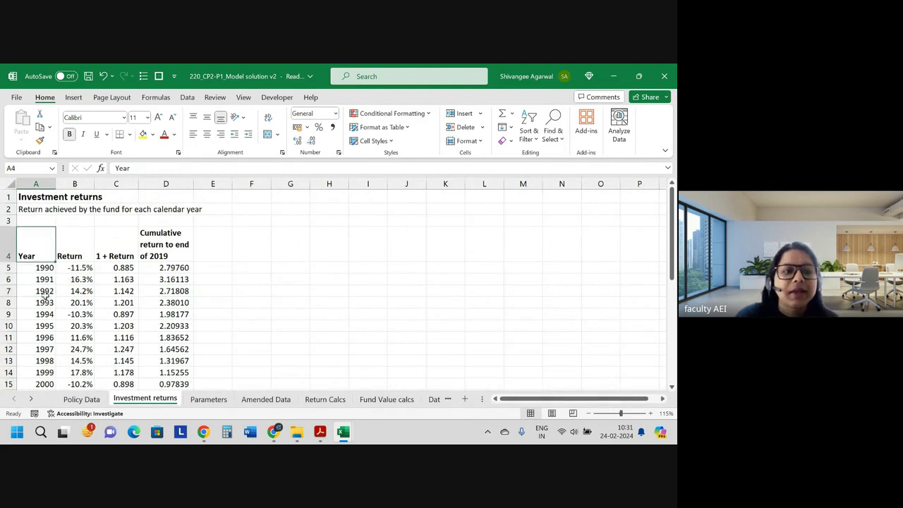
{"action": "key", "text": "Down"}
{"action": "key", "text": "ctrl+Down"}
{"action": "key", "text": "ctrl+Up"}
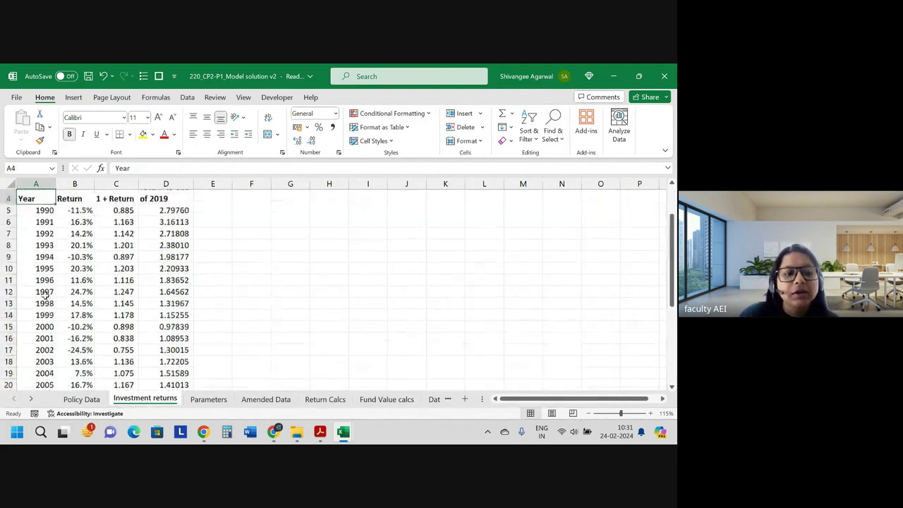
{"action": "key", "text": "ctrl+Up"}
{"action": "key", "text": "Down"}
{"action": "key", "text": "Down"}
{"action": "key", "text": "Down"}
Inspect the 1990 1 + Return and cumulative return formulas, then bring the Google Meet call forward
{"action": "key", "text": "Right"}
{"action": "key", "text": "Right"}
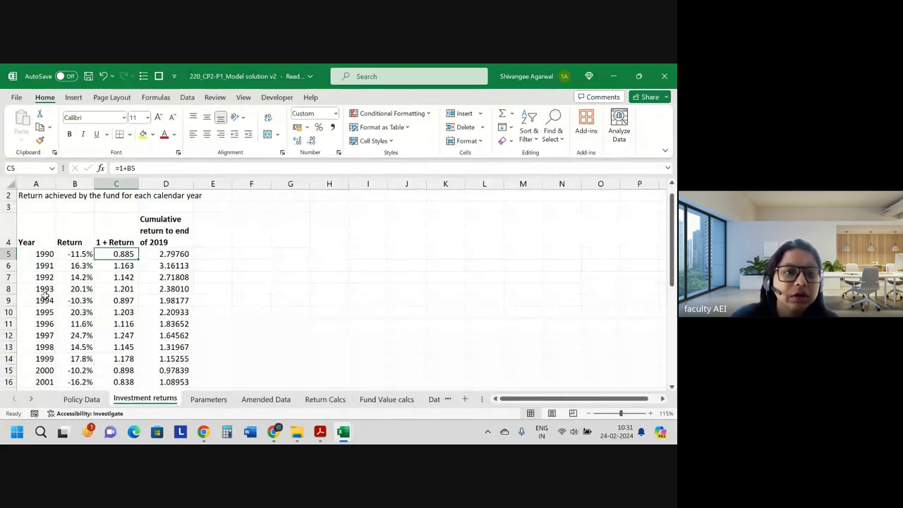
{"action": "key", "text": "Right"}
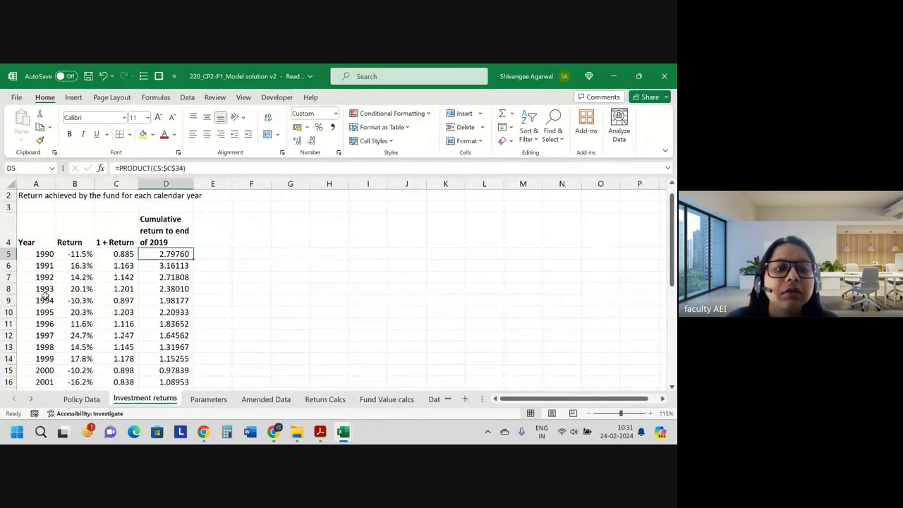
{"action": "double_click", "coordinate": [161, 253]}
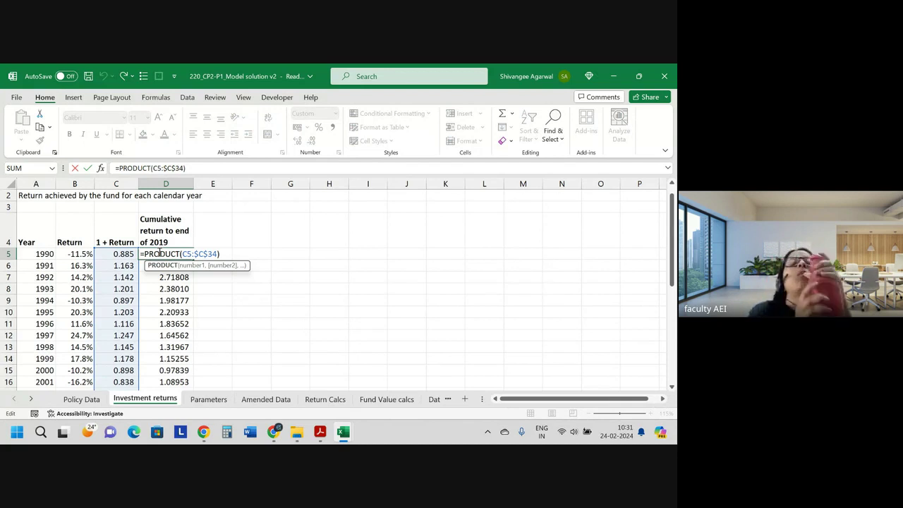
{"action": "key", "text": "Return"}
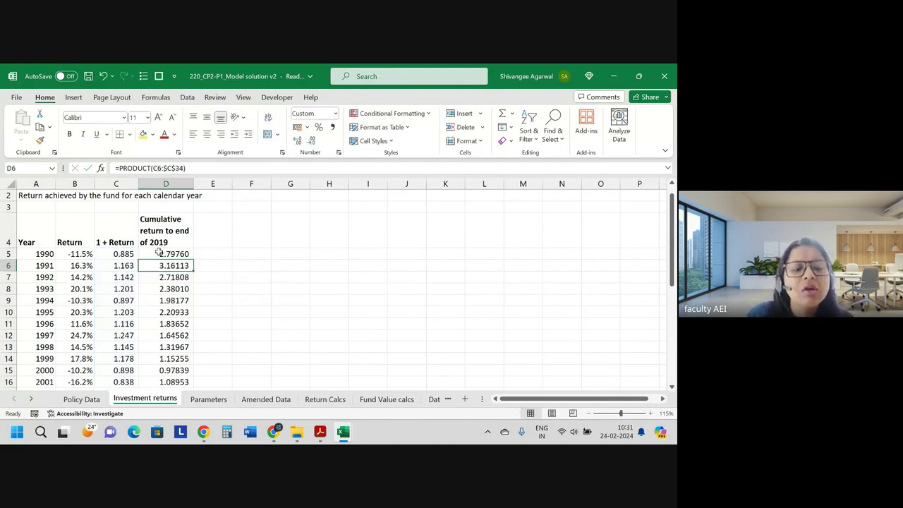
{"action": "left_click", "coordinate": [394, 401]}
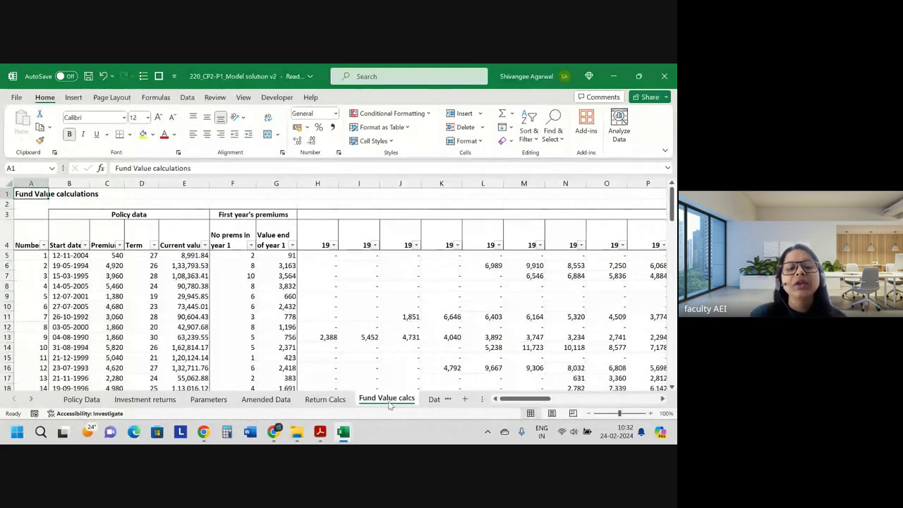
{"action": "left_click", "coordinate": [274, 430]}
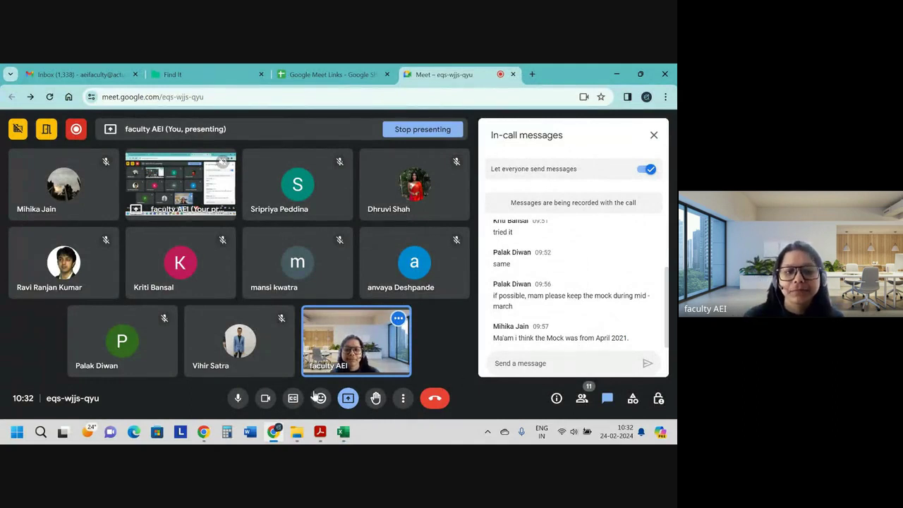
{"action": "left_click", "coordinate": [267, 399]}
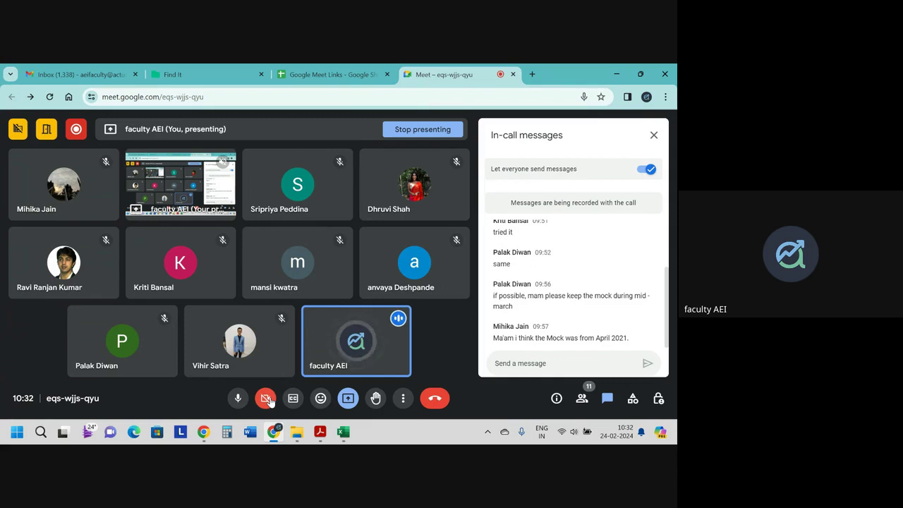
{"action": "left_click", "coordinate": [267, 399]}
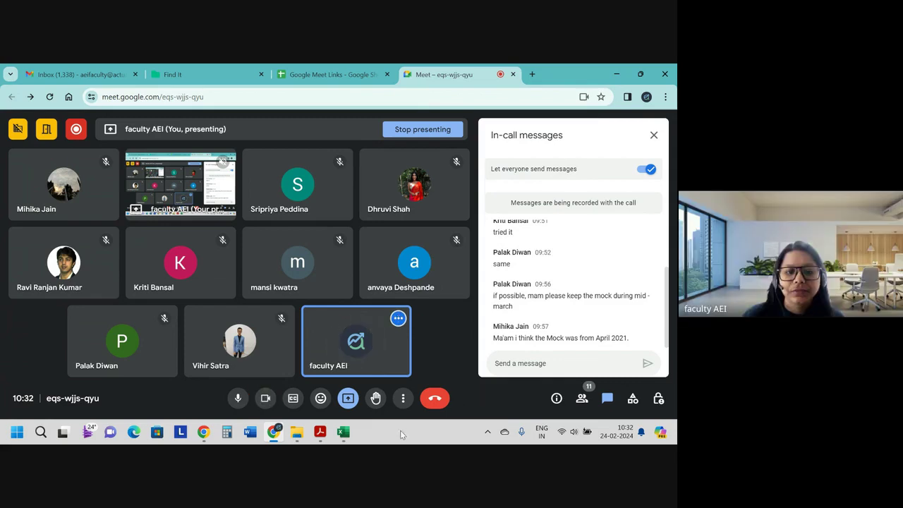
{"action": "mouse_move", "coordinate": [343, 431]}
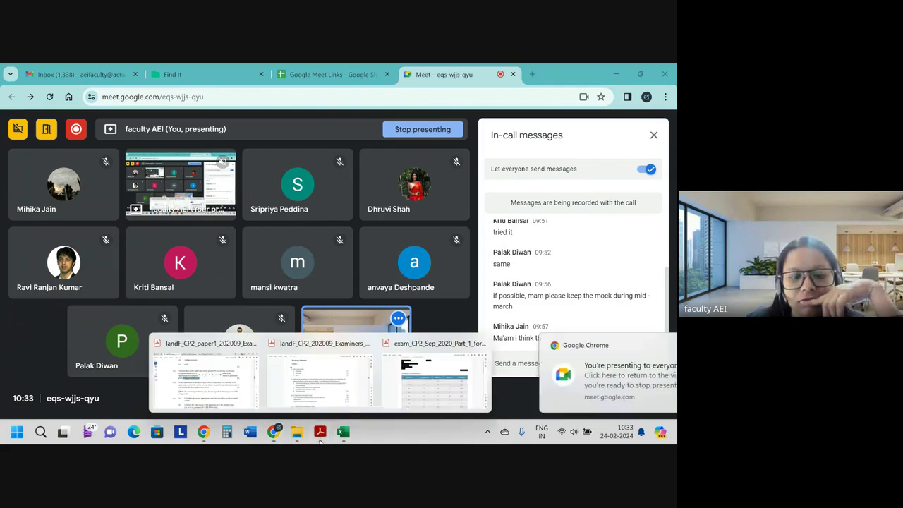
Review part (ii) in the exam paper PDF, then return to the Excel model solution workbook
{"action": "left_click", "coordinate": [236, 383]}
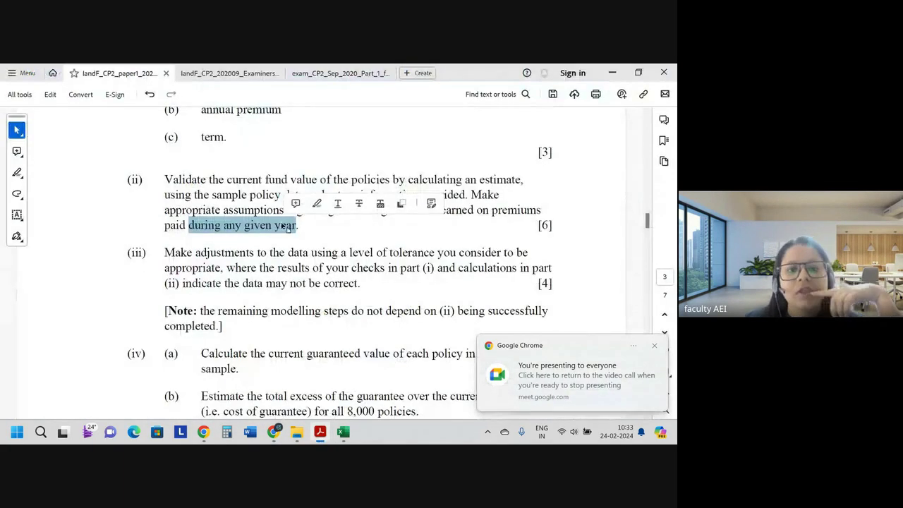
{"action": "left_click", "coordinate": [346, 416]}
{"action": "mouse_move", "coordinate": [345, 434]}
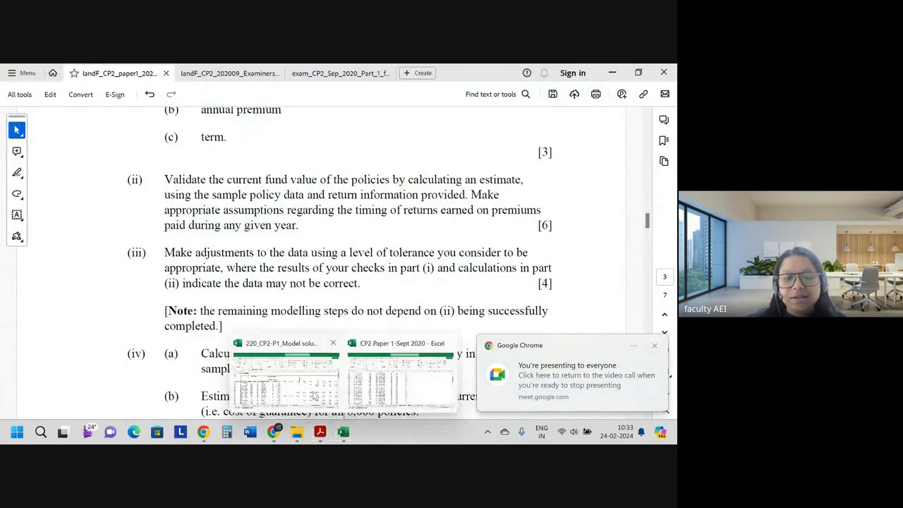
{"action": "left_click", "coordinate": [299, 383]}
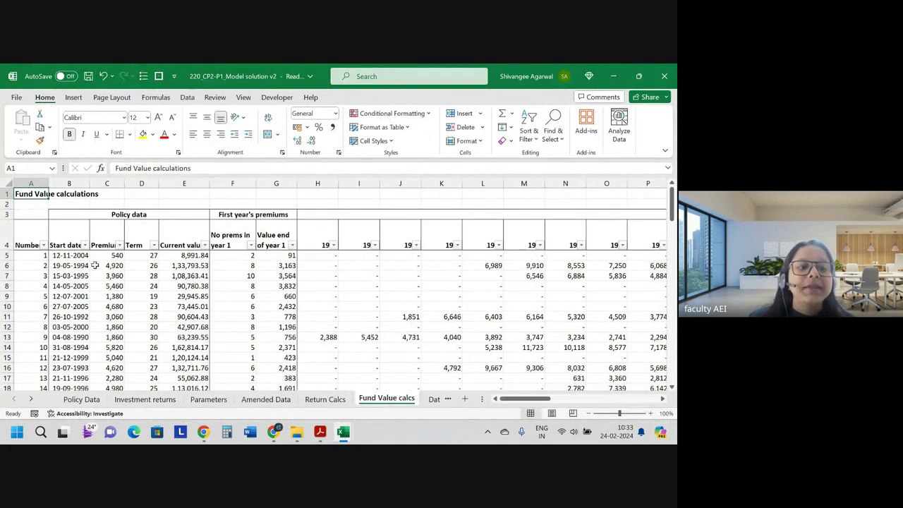
Trace where the first policies' current value and start date come from on Fund Value calcs
{"action": "left_click_drag", "start_coordinate": [69, 236], "coordinate": [191, 296]}
{"action": "left_click", "coordinate": [189, 297]}
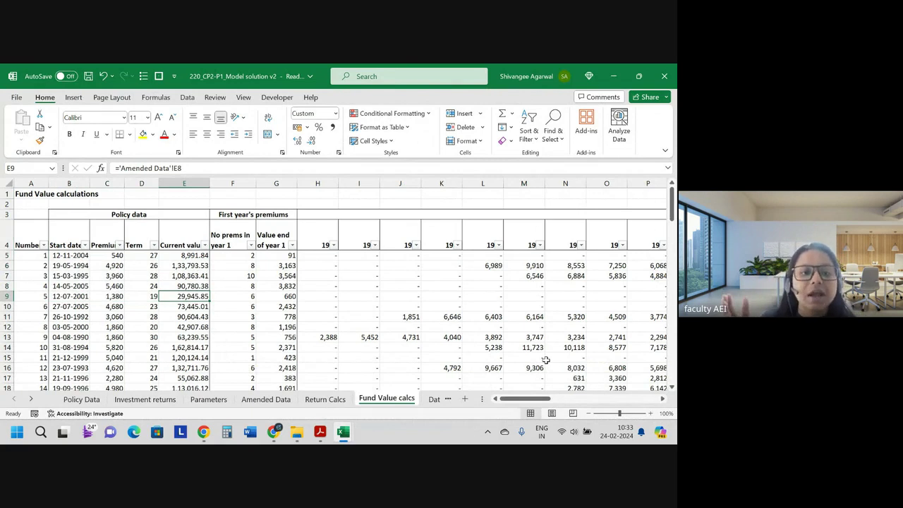
{"action": "left_click", "coordinate": [84, 275]}
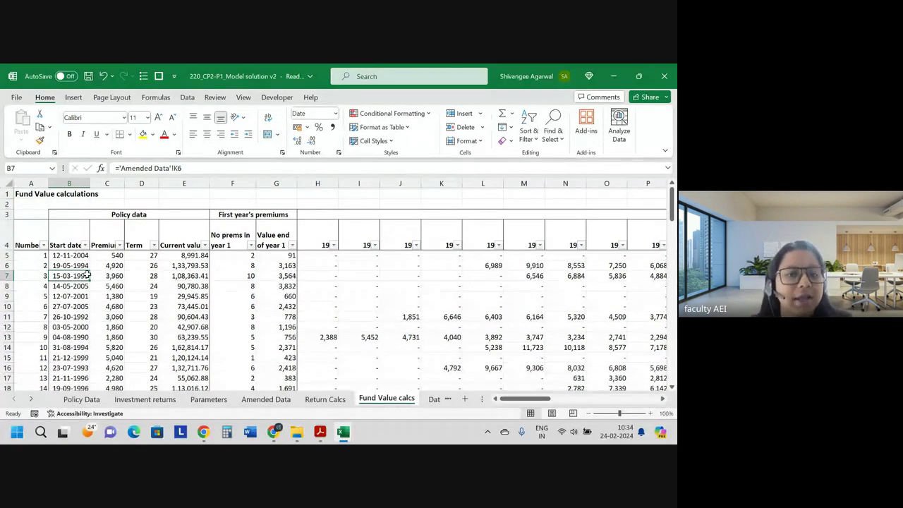
Inspect policy 1's year-1 premium-count formula in F5, then open its year-1 value formula in G5
{"action": "left_click", "coordinate": [224, 256]}
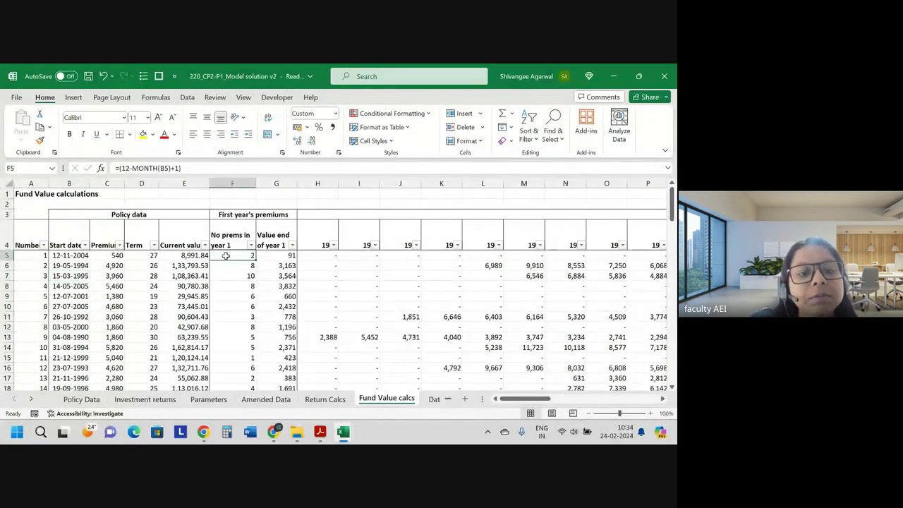
{"action": "double_click", "coordinate": [224, 255]}
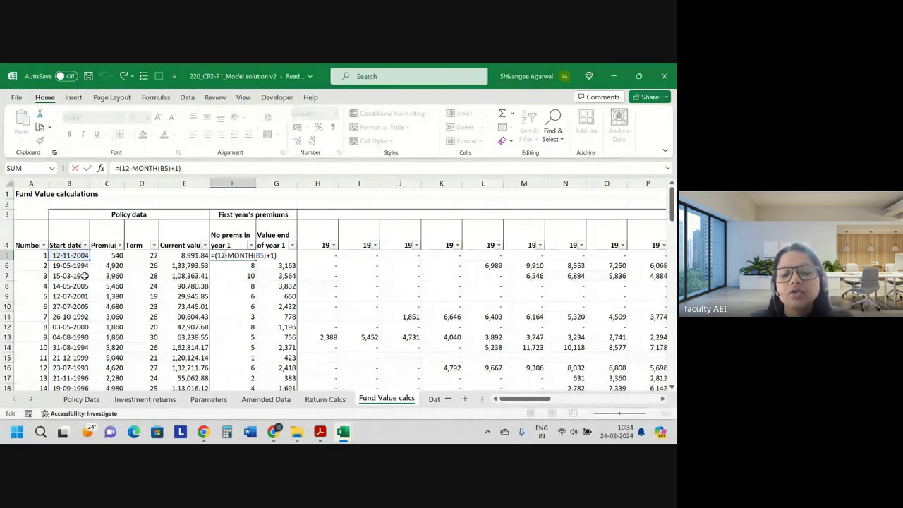
{"action": "key", "text": "Return"}
{"action": "left_click", "coordinate": [250, 254]}
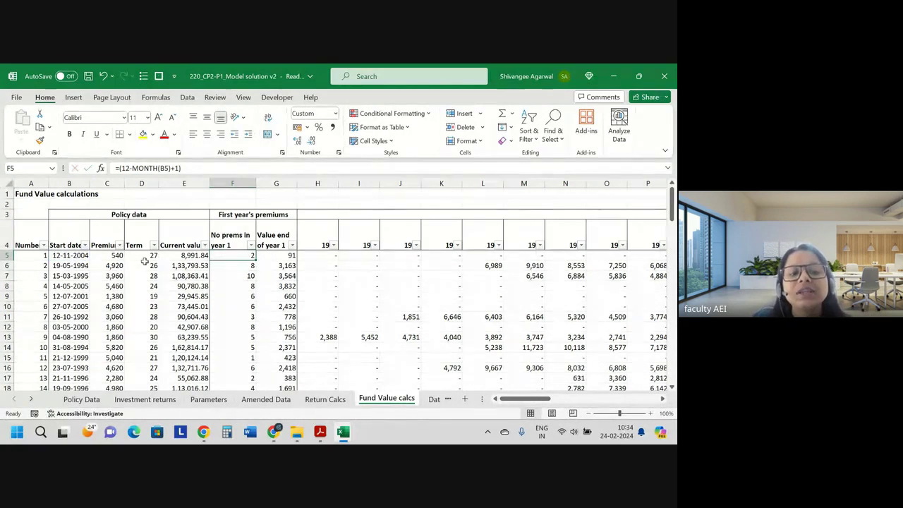
{"action": "double_click", "coordinate": [281, 255]}
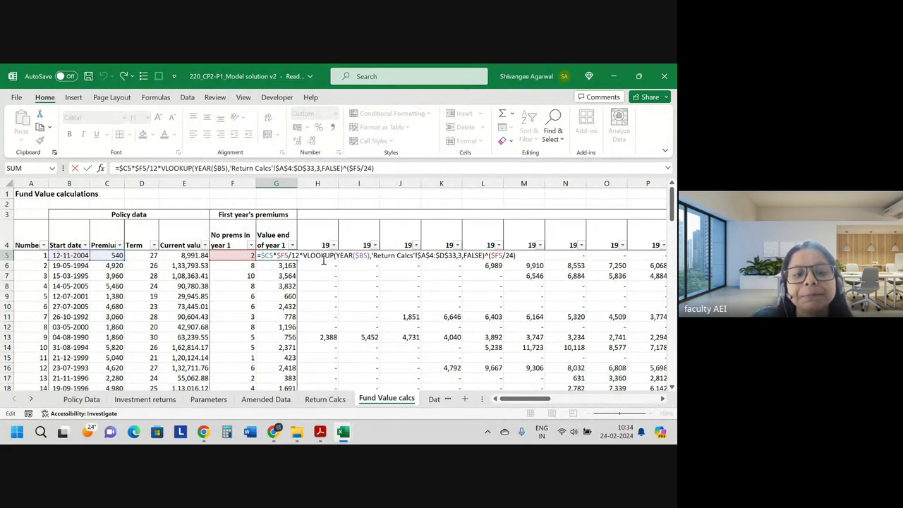
Walk through G5's $C5 premium, $F5 count and YEAR($B5) lookup parts, leaving the 91 unchanged
{"action": "left_click_drag", "start_coordinate": [273, 256], "coordinate": [258, 255]}
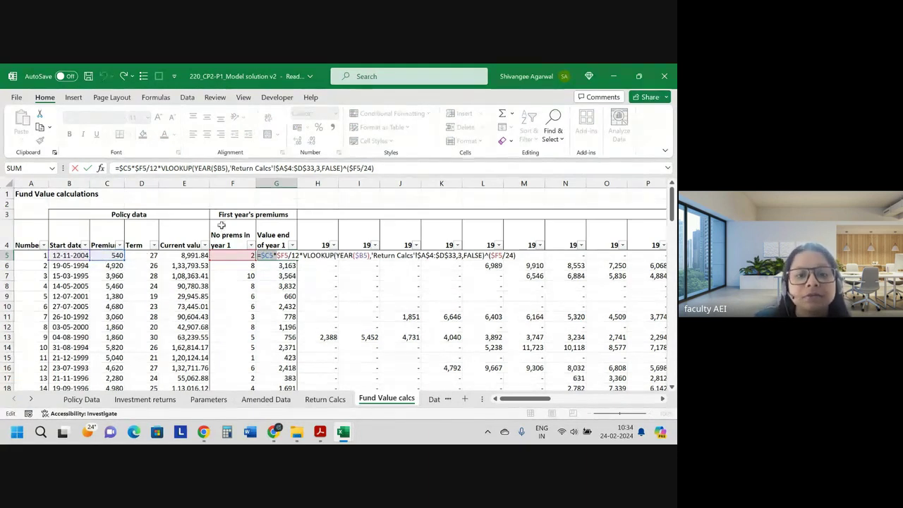
{"action": "left_click", "coordinate": [289, 255]}
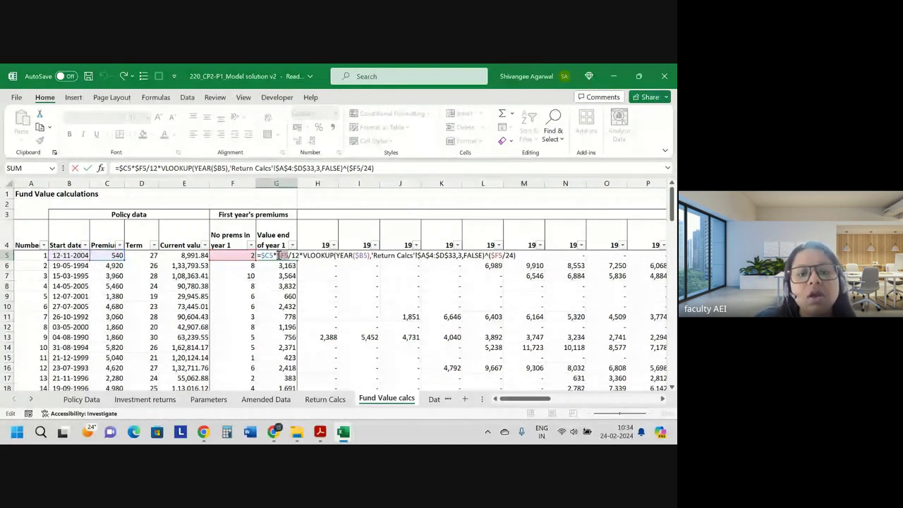
{"action": "double_click", "coordinate": [281, 256]}
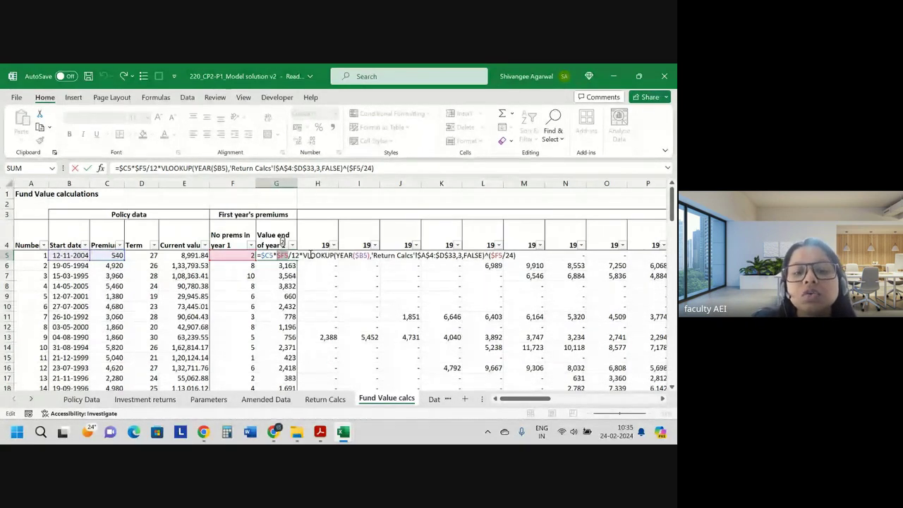
{"action": "left_click", "coordinate": [313, 255]}
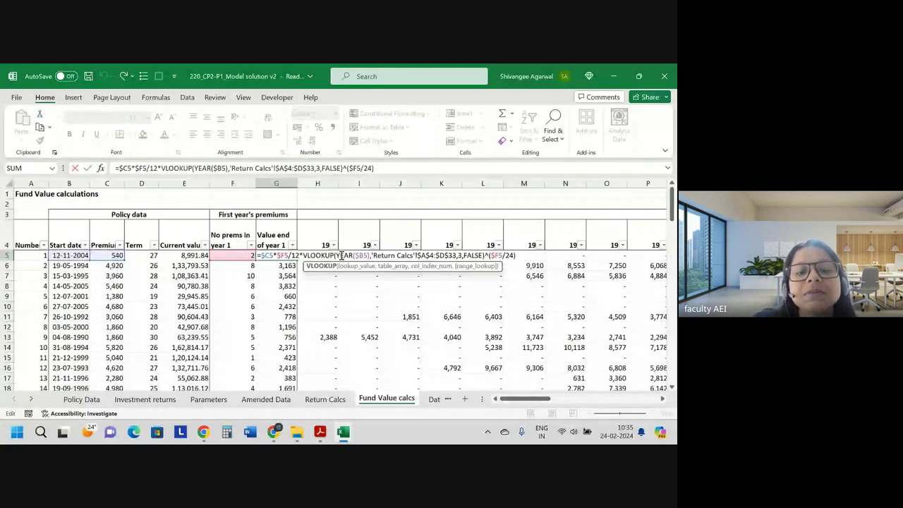
{"action": "left_click_drag", "start_coordinate": [338, 255], "coordinate": [368, 257]}
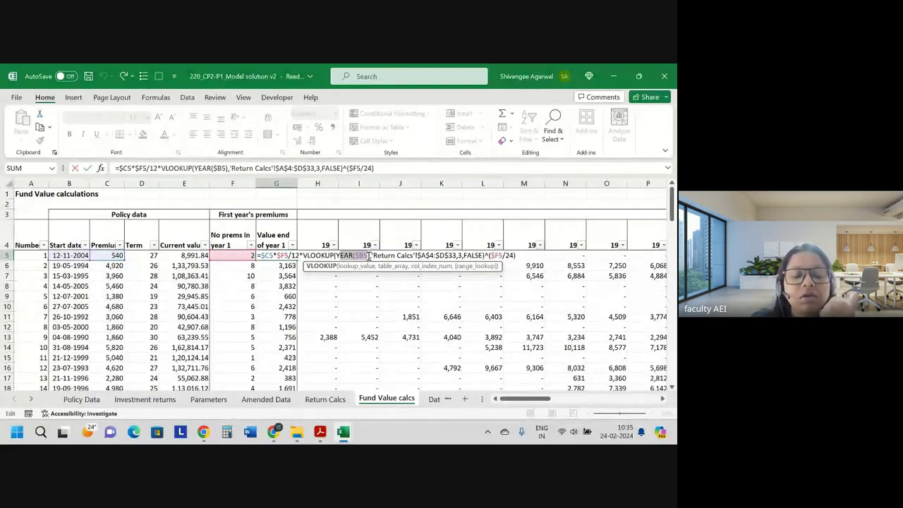
{"action": "key", "text": "Escape"}
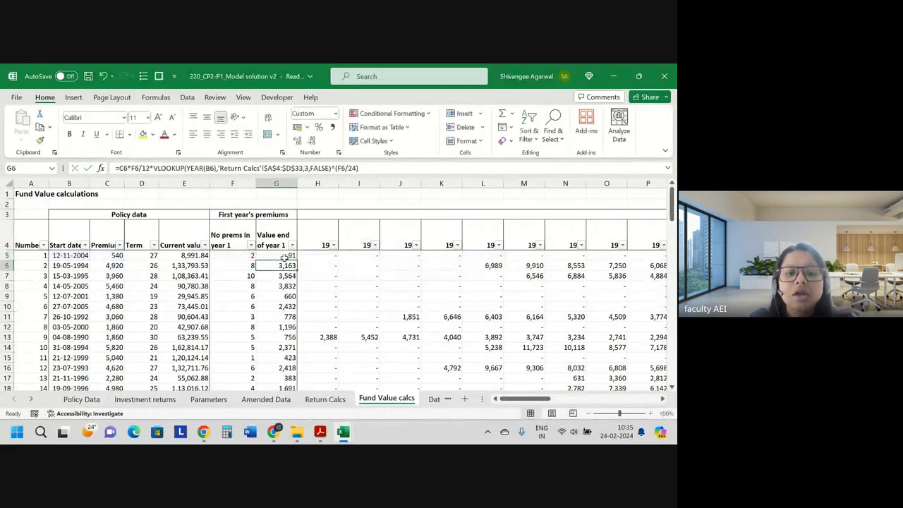
{"action": "left_click", "coordinate": [230, 254]}
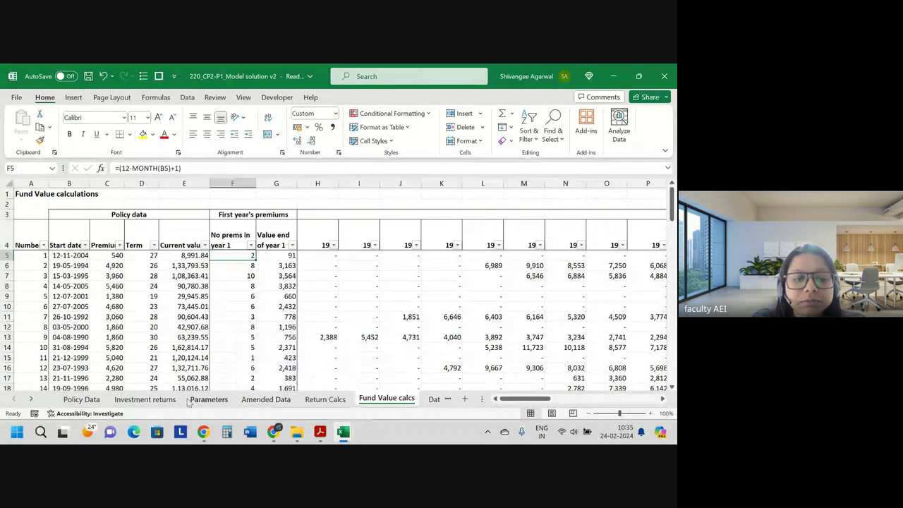
Check the 2004 return of 7.5% and its 1 + Return formula, then open the Return Calcs sheet
{"action": "left_click", "coordinate": [143, 399]}
{"action": "scroll", "coordinate": [44, 276], "scroll_direction": "down", "scroll_amount": 4}
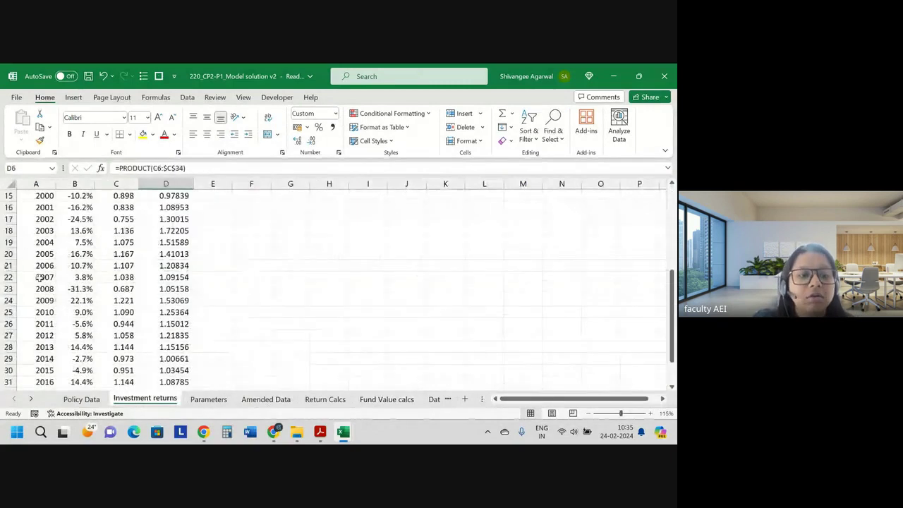
{"action": "scroll", "coordinate": [44, 276], "scroll_direction": "up", "scroll_amount": 4}
{"action": "scroll", "coordinate": [45, 277], "scroll_direction": "up", "scroll_amount": 1}
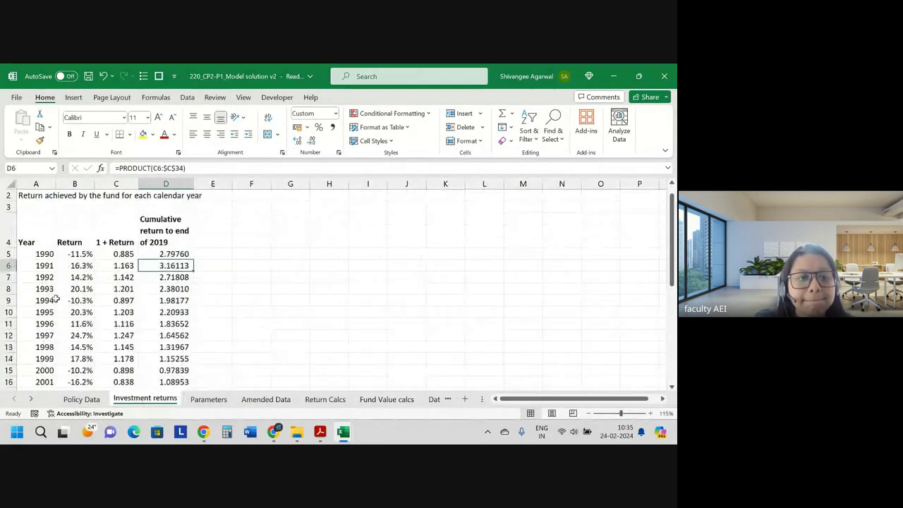
{"action": "scroll", "coordinate": [44, 277], "scroll_direction": "down", "scroll_amount": 1}
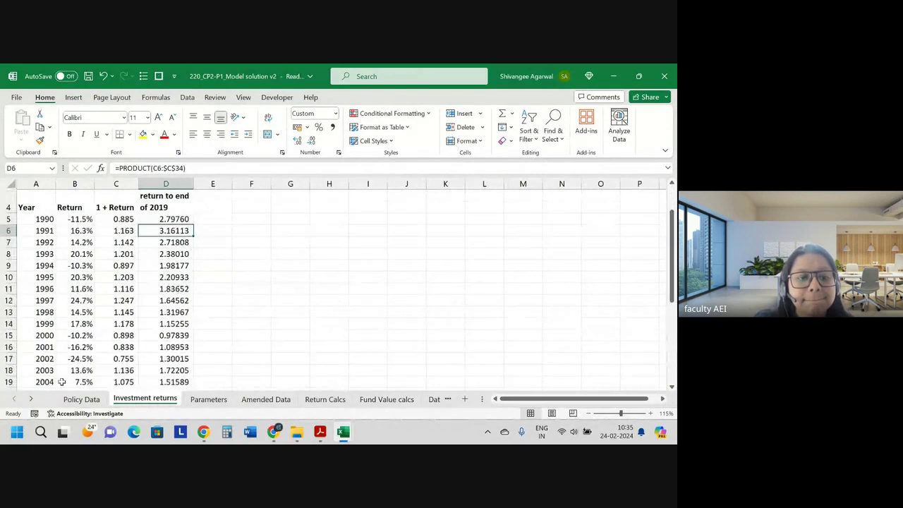
{"action": "scroll", "coordinate": [62, 382], "scroll_direction": "down", "scroll_amount": 2}
{"action": "left_click", "coordinate": [68, 312]}
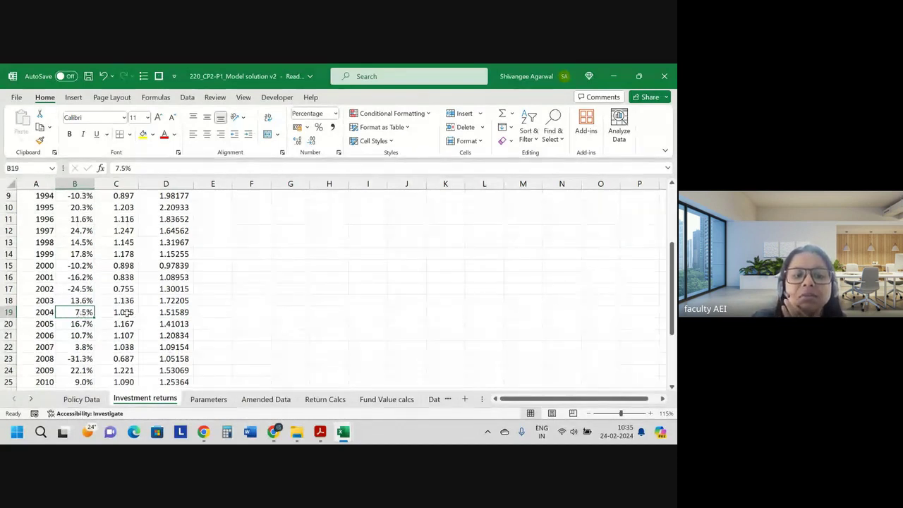
{"action": "left_click", "coordinate": [126, 313]}
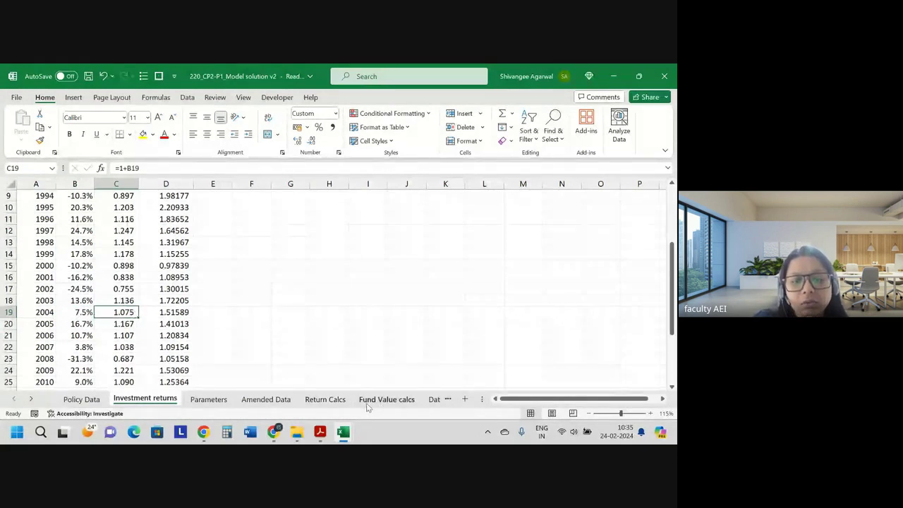
{"action": "left_click", "coordinate": [333, 401]}
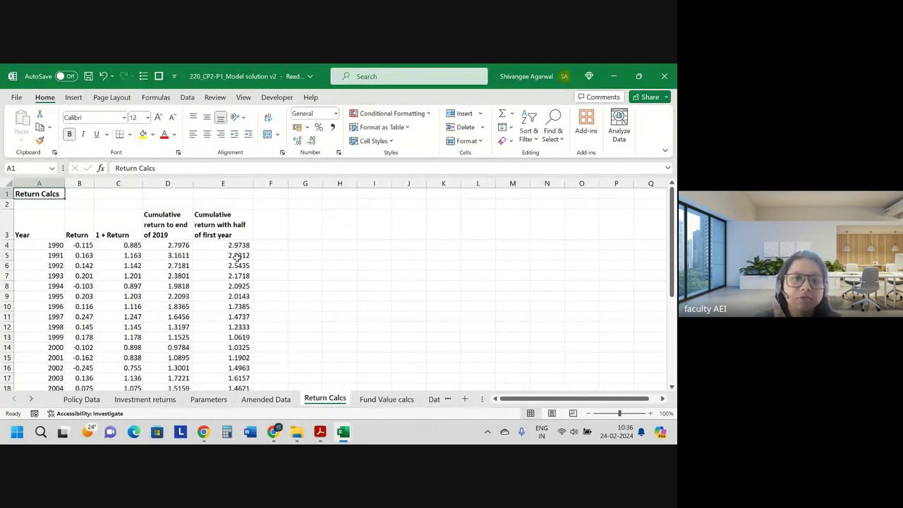
Inspect the 1990 half-first-year cumulative return formula and the source of the 1991 cumulative return
{"action": "left_click", "coordinate": [234, 244]}
{"action": "double_click", "coordinate": [234, 244]}
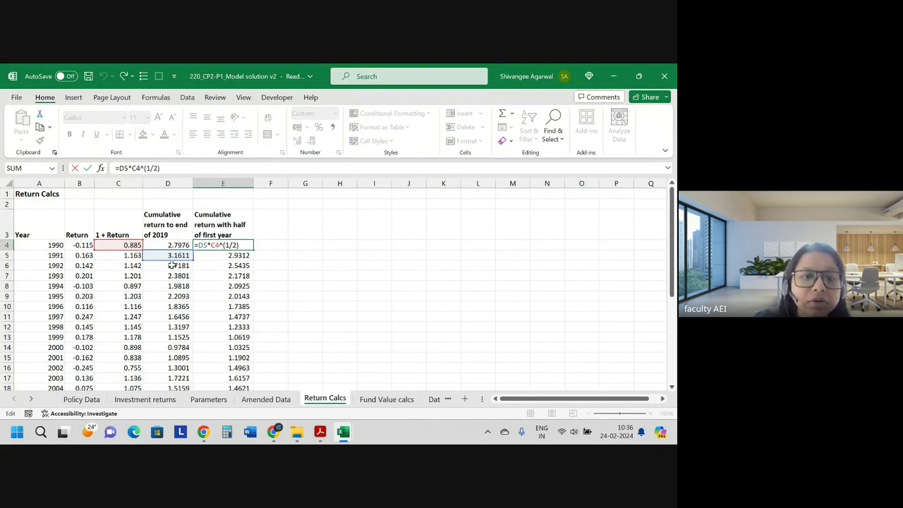
{"action": "key", "text": "Return"}
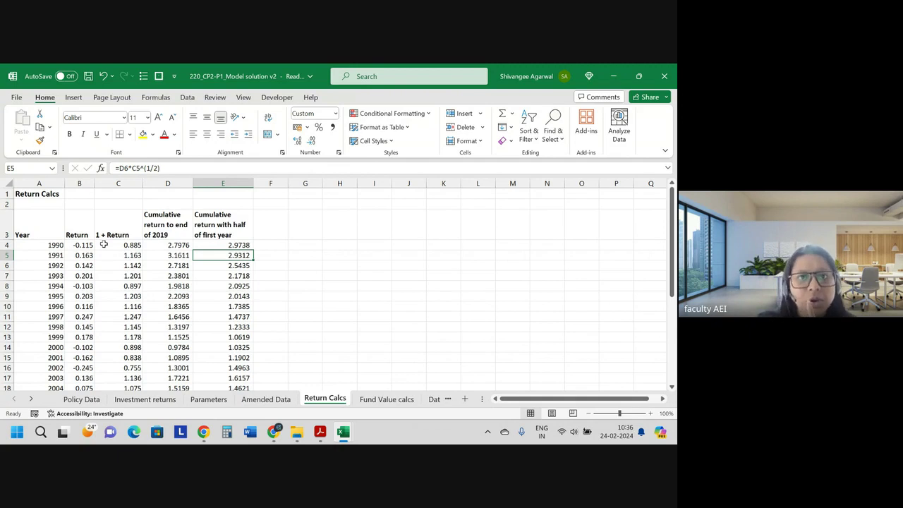
{"action": "left_click", "coordinate": [175, 255]}
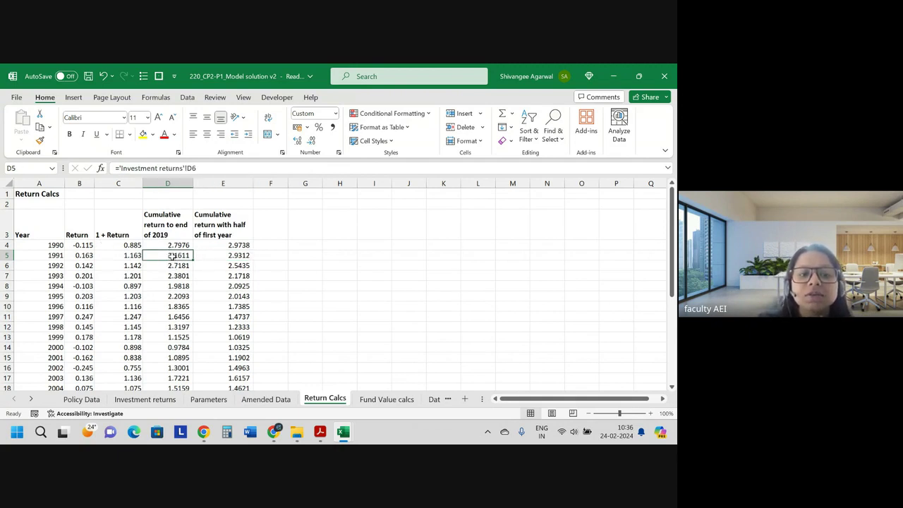
{"action": "double_click", "coordinate": [170, 256]}
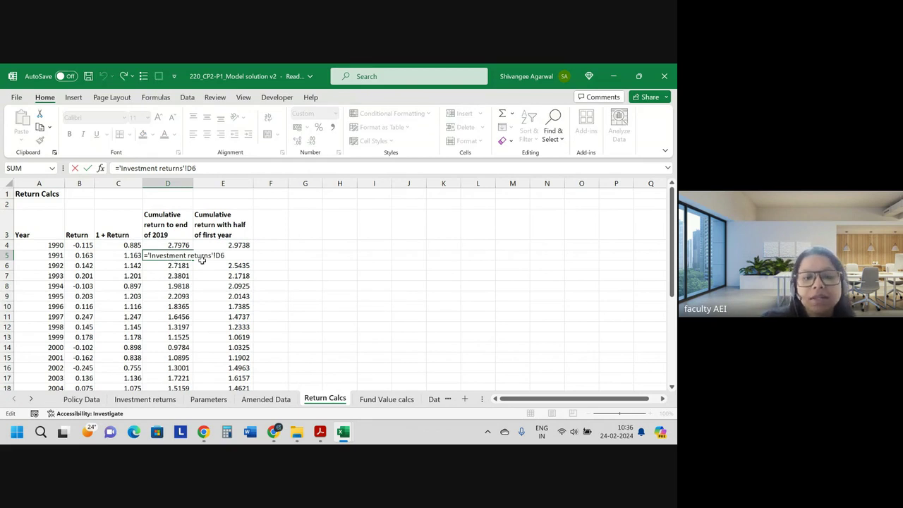
{"action": "key", "text": "Return"}
{"action": "key", "text": "Up"}
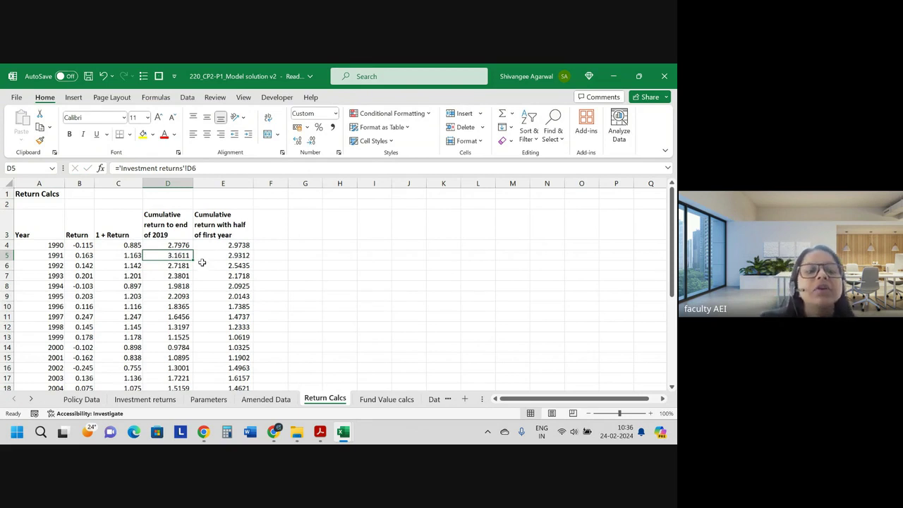
Recheck the 1990 half-year formula's inputs and the cumulative return column, then show Fund Value calcs
{"action": "left_click", "coordinate": [243, 244]}
{"action": "double_click", "coordinate": [243, 244]}
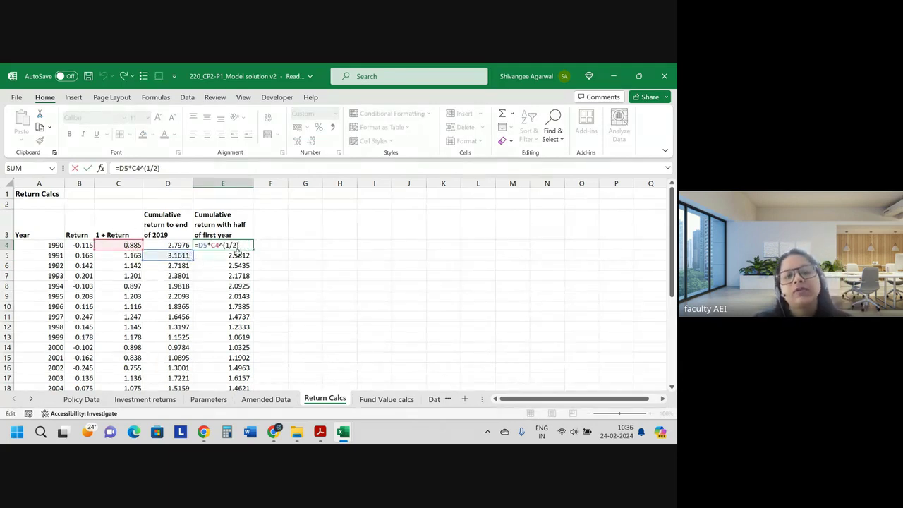
{"action": "key", "text": "Return"}
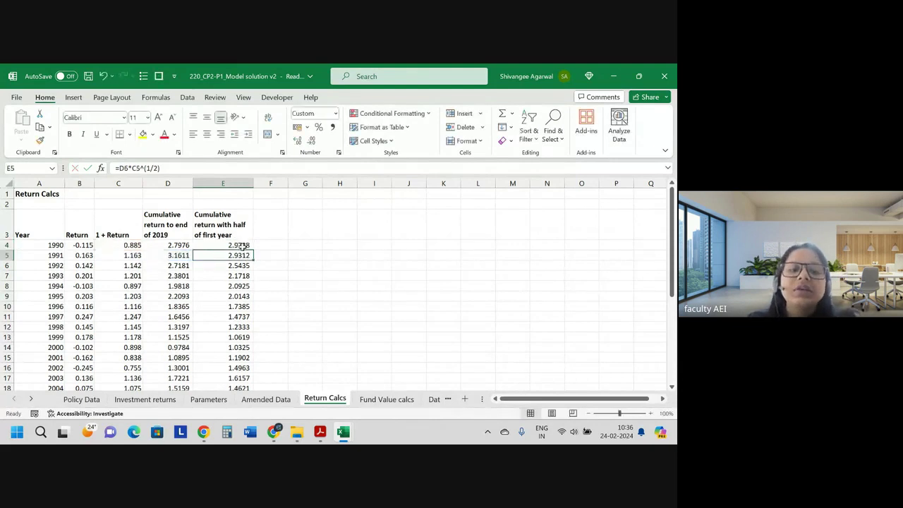
{"action": "left_click", "coordinate": [230, 181]}
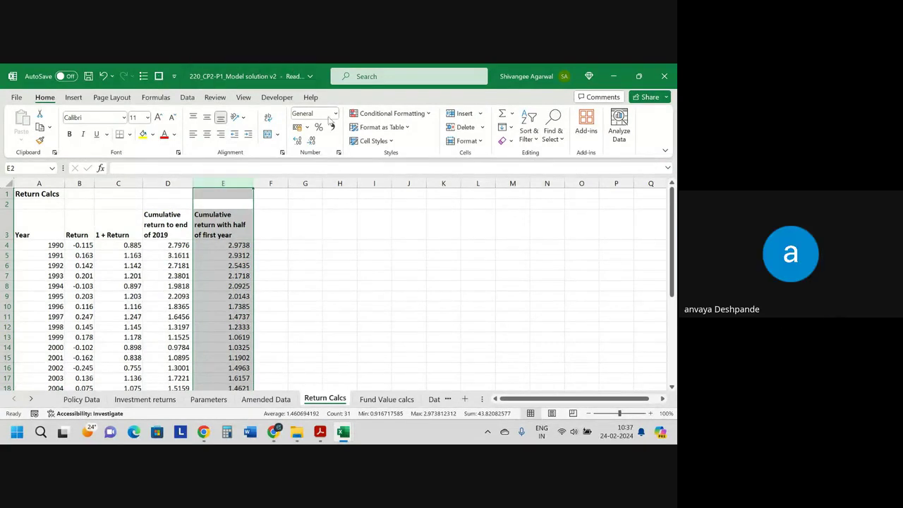
{"action": "left_click", "coordinate": [184, 265]}
{"action": "left_click", "coordinate": [220, 245]}
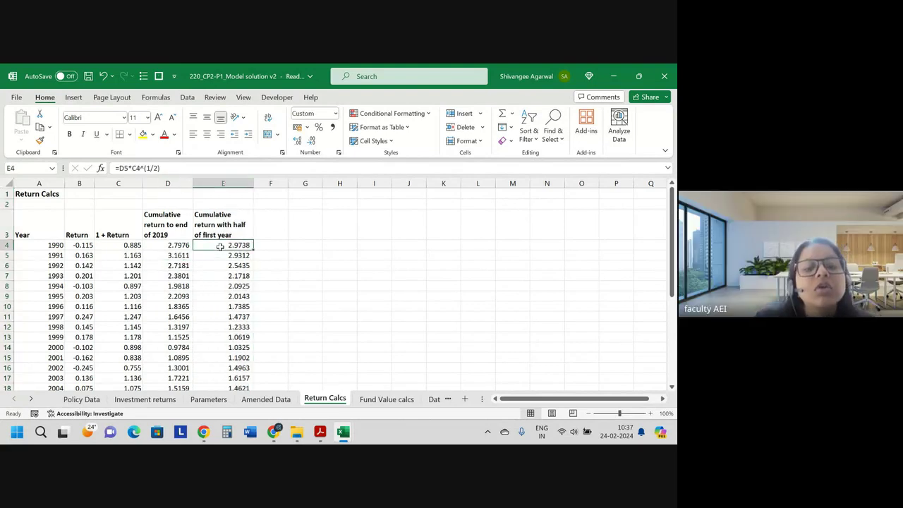
{"action": "left_click", "coordinate": [392, 399]}
Check the formula behind policy 1's start date in B5, then return to Return Calcs
{"action": "left_click", "coordinate": [69, 256]}
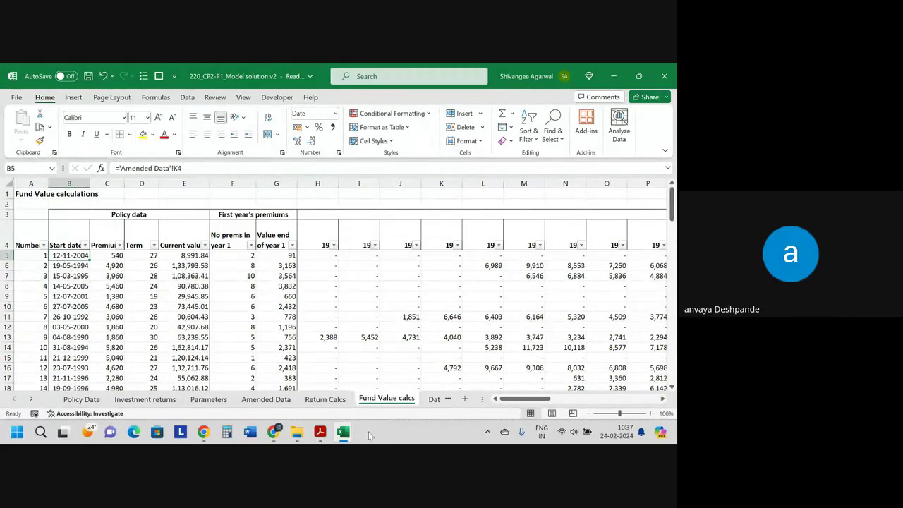
{"action": "left_click", "coordinate": [325, 398]}
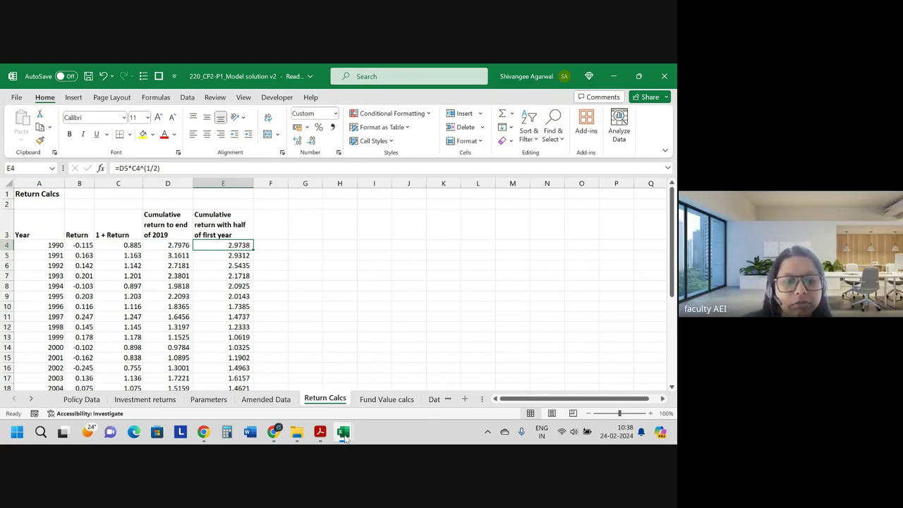
Review the 1990 half-year return formula and select the 1991–2019 1 + Return values
{"action": "mouse_move", "coordinate": [347, 436]}
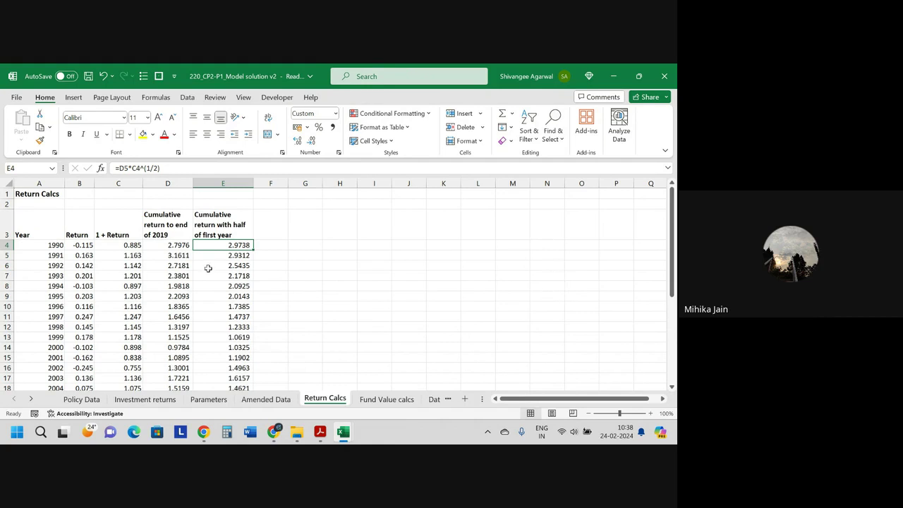
{"action": "double_click", "coordinate": [227, 247]}
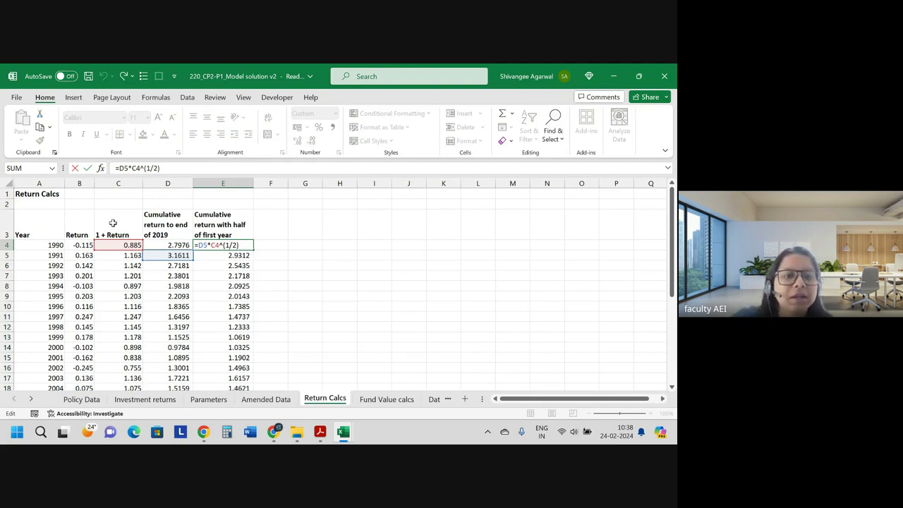
{"action": "key", "text": "Return"}
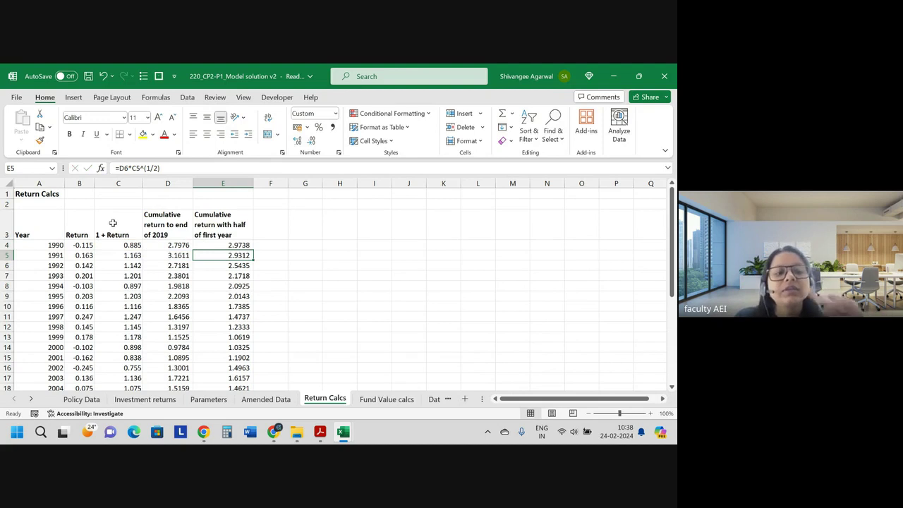
{"action": "key", "text": "Left"}
{"action": "key", "text": "Left"}
{"action": "key", "text": "ctrl+shift+Down"}
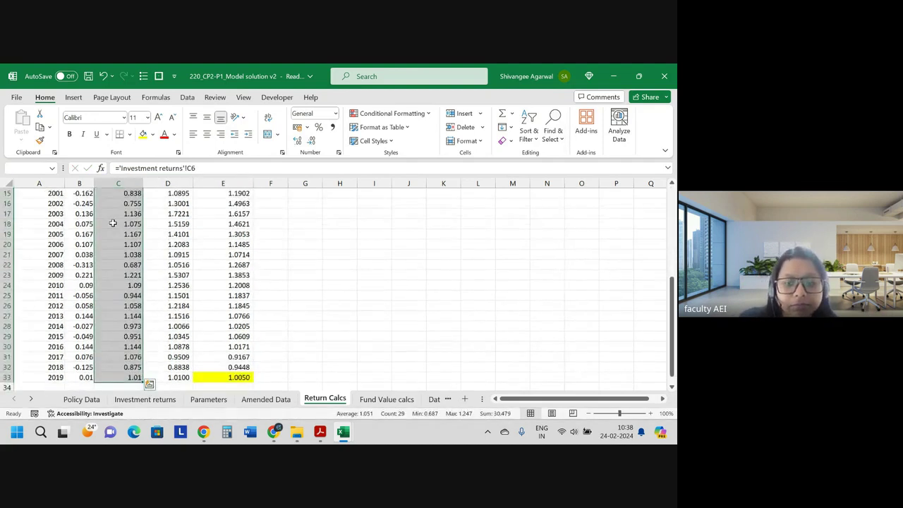
{"action": "key", "text": "ctrl+Up"}
{"action": "key", "text": "Down"}
{"action": "key", "text": "Down"}
{"action": "key", "text": "Right"}
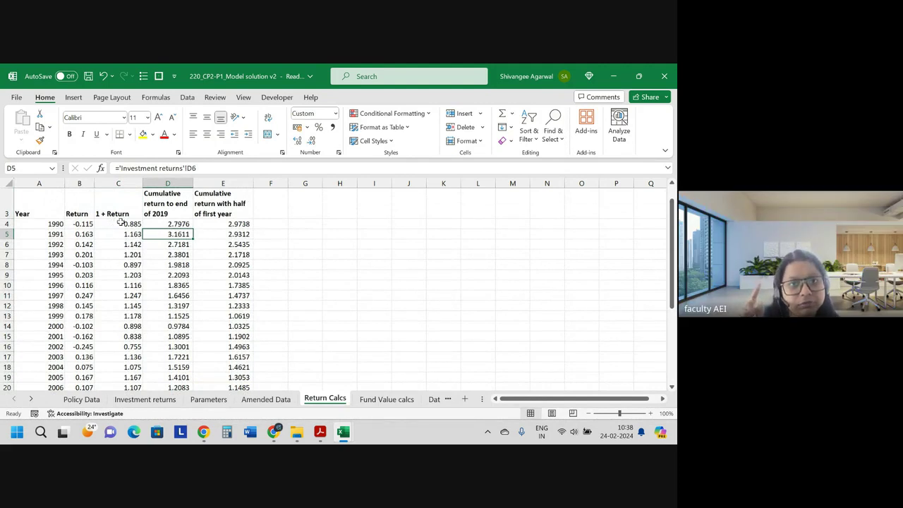
Reopen the 1990 half-year return formula unchanged and go back to Fund Value calcs
{"action": "double_click", "coordinate": [219, 224]}
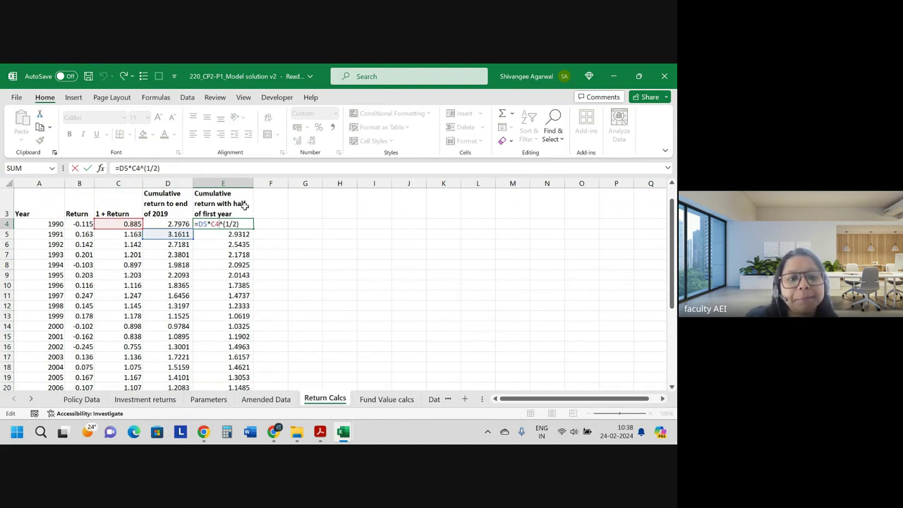
{"action": "key", "text": "Return"}
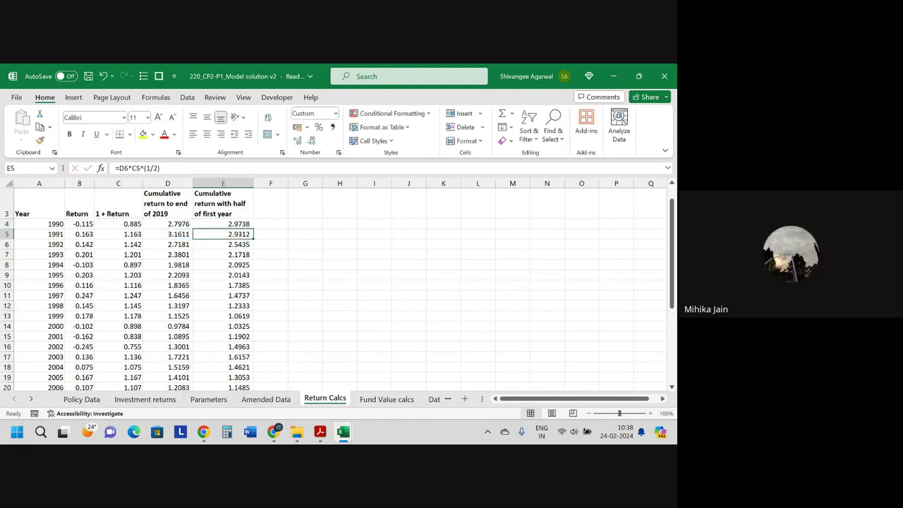
{"action": "left_click", "coordinate": [387, 399]}
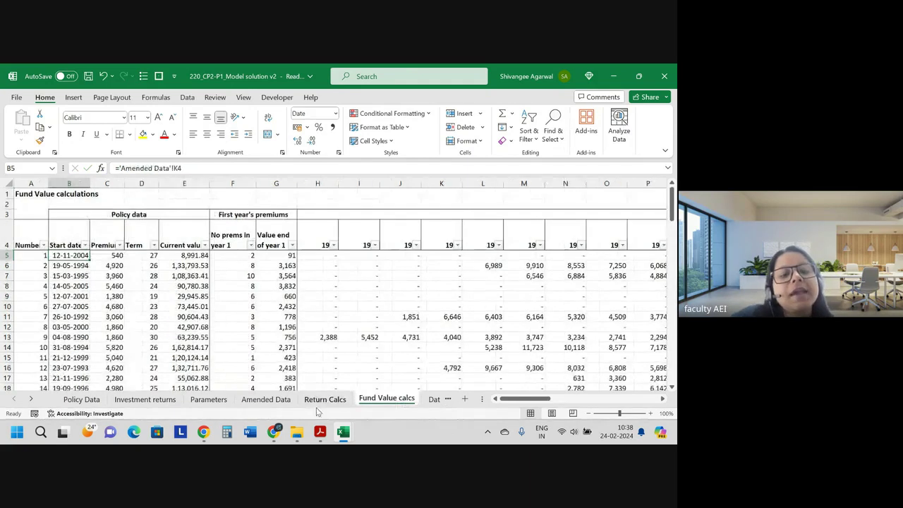
Inspect policy 1's year-1 value formula in G5 and its Return Calcs lookup range
{"action": "left_click", "coordinate": [228, 257]}
{"action": "left_click", "coordinate": [279, 258]}
{"action": "double_click", "coordinate": [281, 258]}
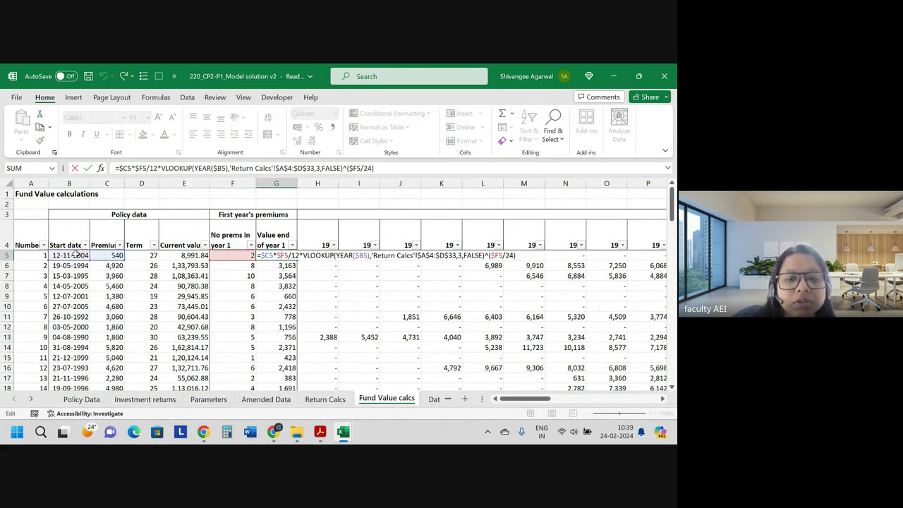
{"action": "left_click_drag", "start_coordinate": [371, 255], "coordinate": [450, 261]}
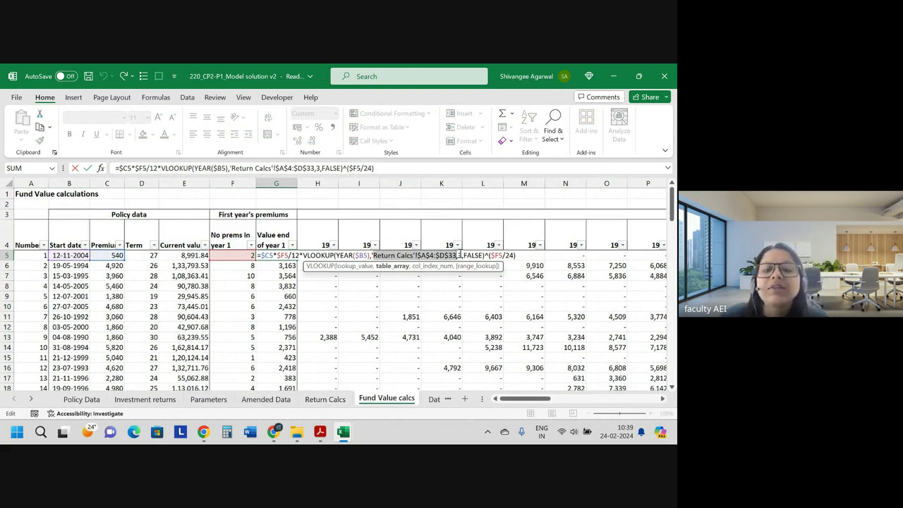
{"action": "left_click", "coordinate": [460, 256]}
{"action": "key", "text": "Return"}
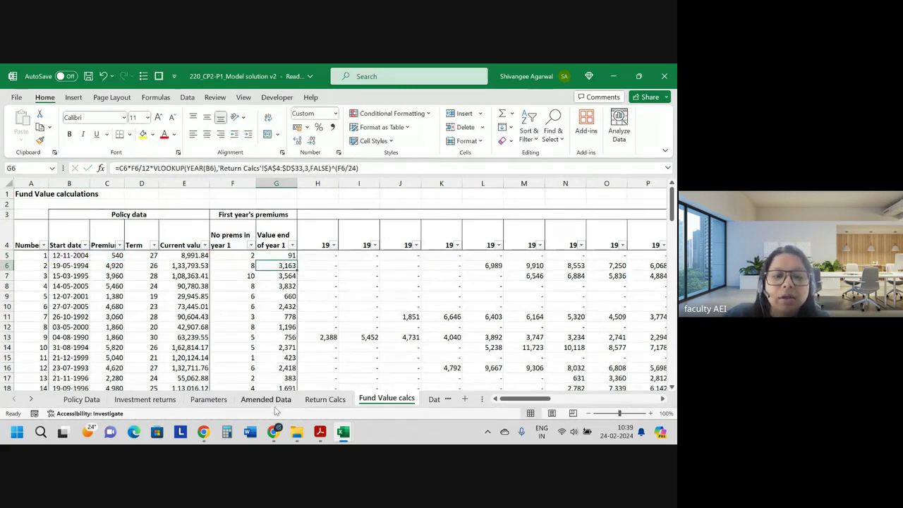
Check the formula behind the 2004 1 + Return on Return Calcs, then come back
{"action": "left_click", "coordinate": [318, 400]}
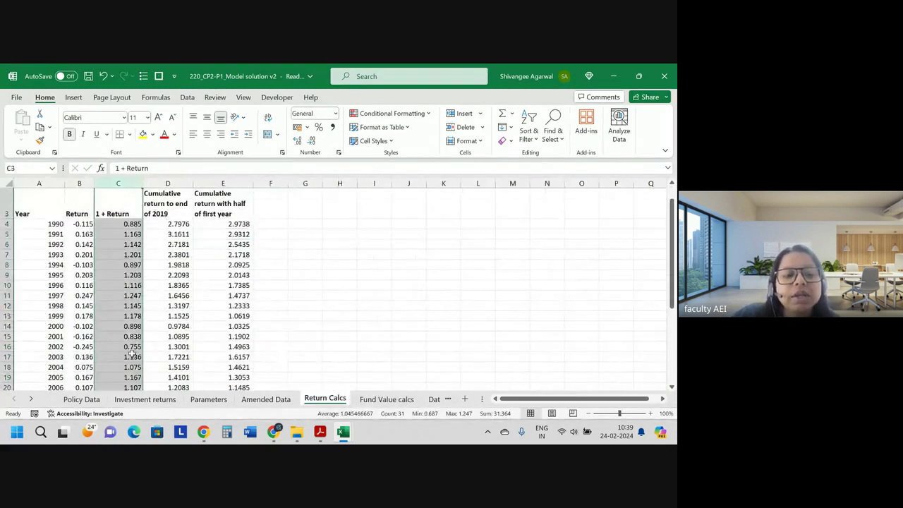
{"action": "scroll", "coordinate": [133, 353], "scroll_direction": "down", "scroll_amount": 1}
{"action": "left_click", "coordinate": [134, 338]}
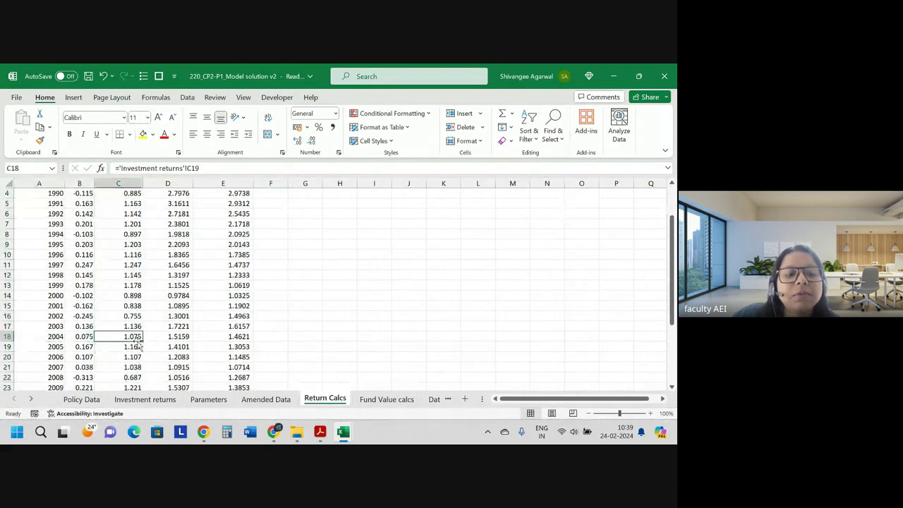
{"action": "left_click", "coordinate": [370, 401]}
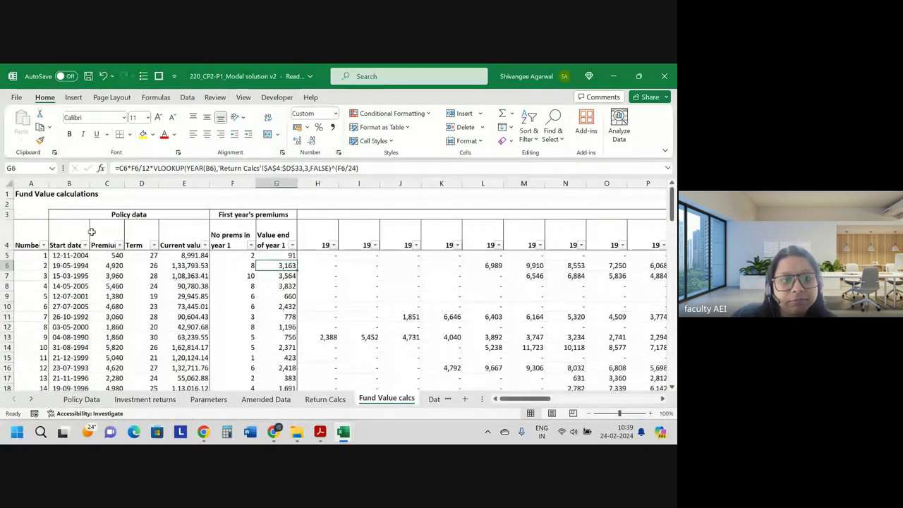
Reopen the G5 formula to see its references, then bring the Google Meet call forward
{"action": "left_click_drag", "start_coordinate": [77, 255], "coordinate": [270, 255]}
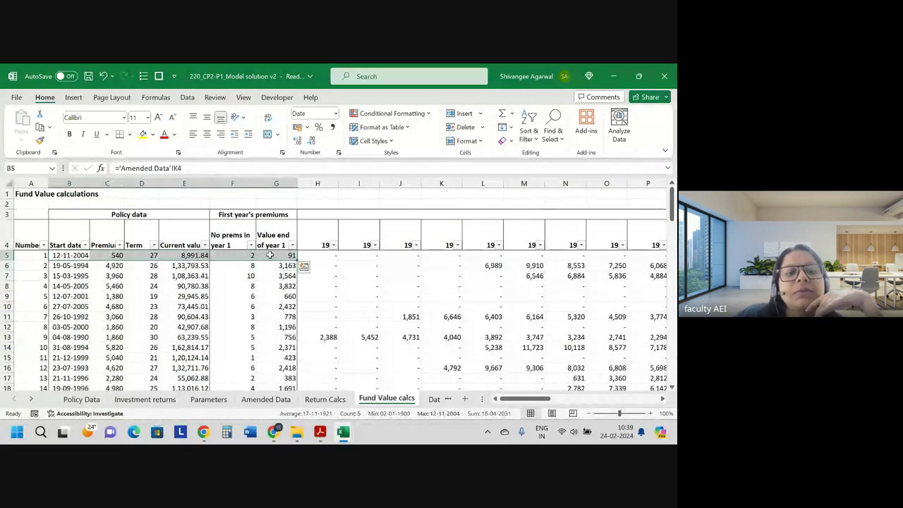
{"action": "left_click", "coordinate": [270, 255]}
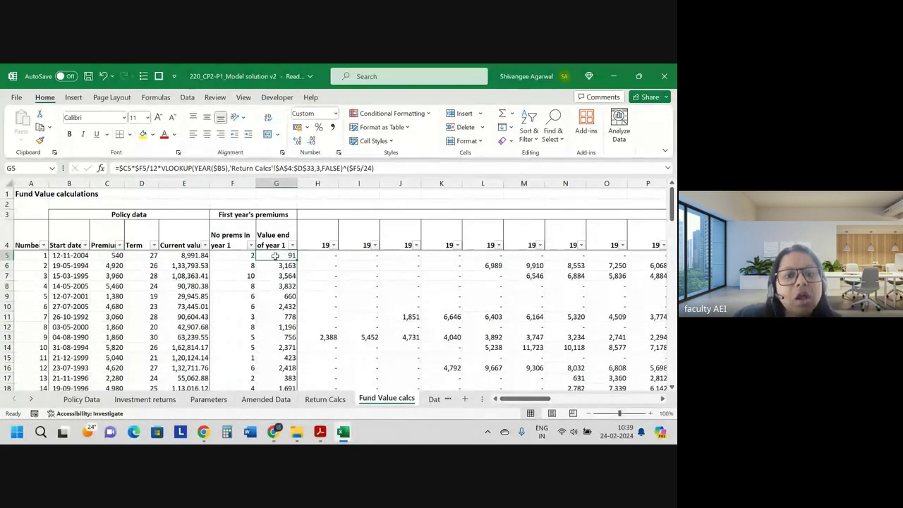
{"action": "double_click", "coordinate": [275, 256]}
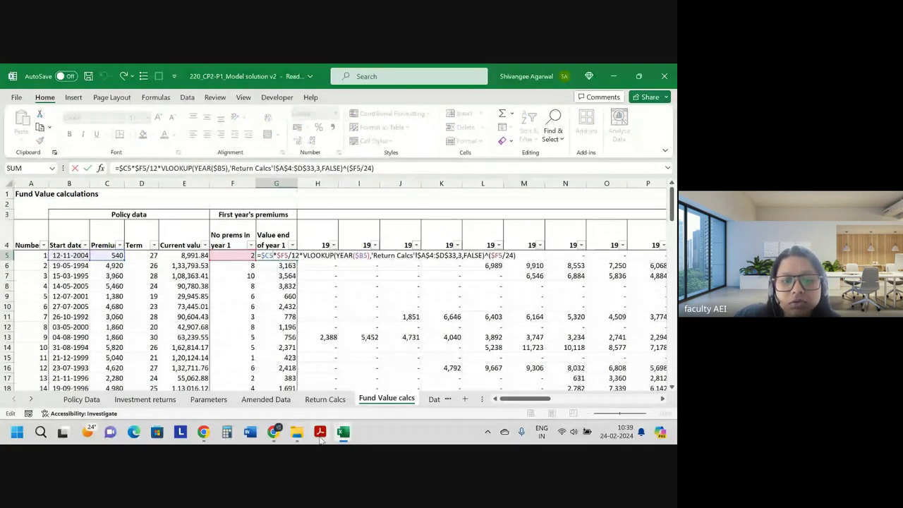
{"action": "left_click", "coordinate": [273, 431]}
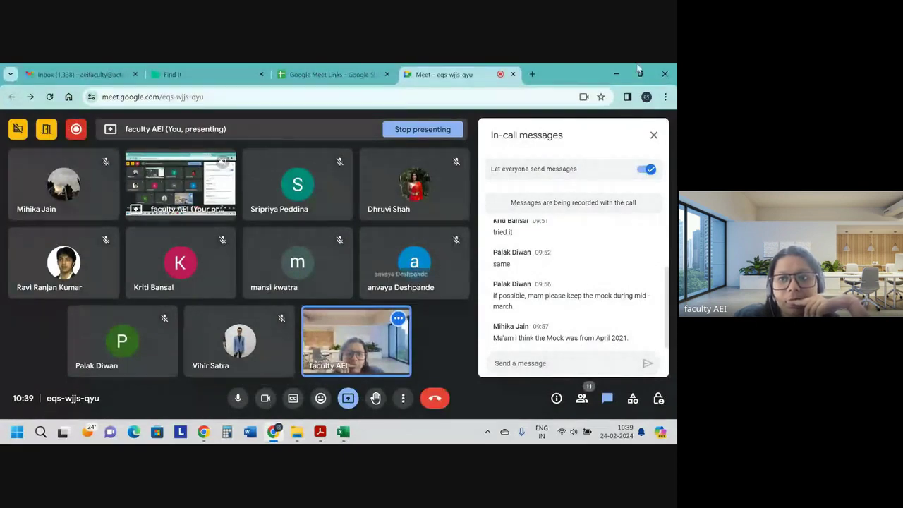
Switch from the Google Meet window back to the Excel workbook with Alt+Tab
{"action": "key", "text": "alt+Tab"}
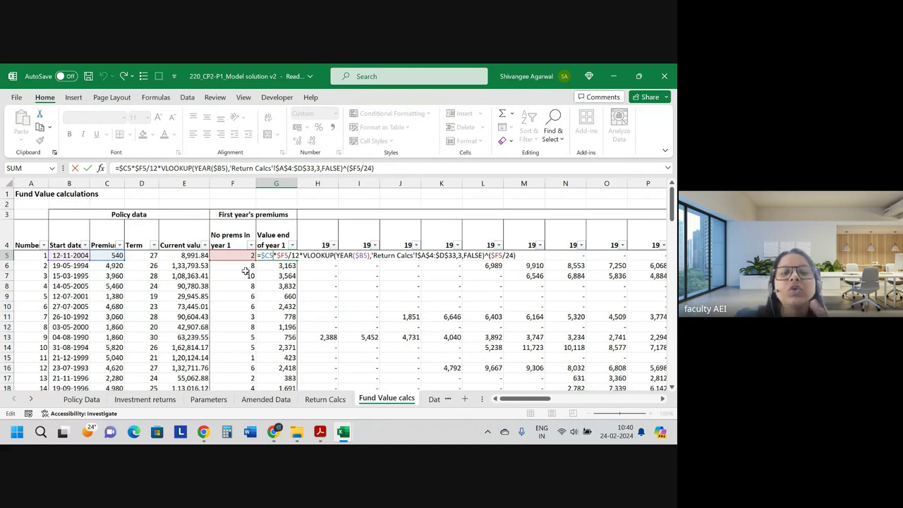
Point out G5's $F5/24 exponent, close the formula unchanged, and move up to G4
{"action": "left_click_drag", "start_coordinate": [490, 256], "coordinate": [516, 258]}
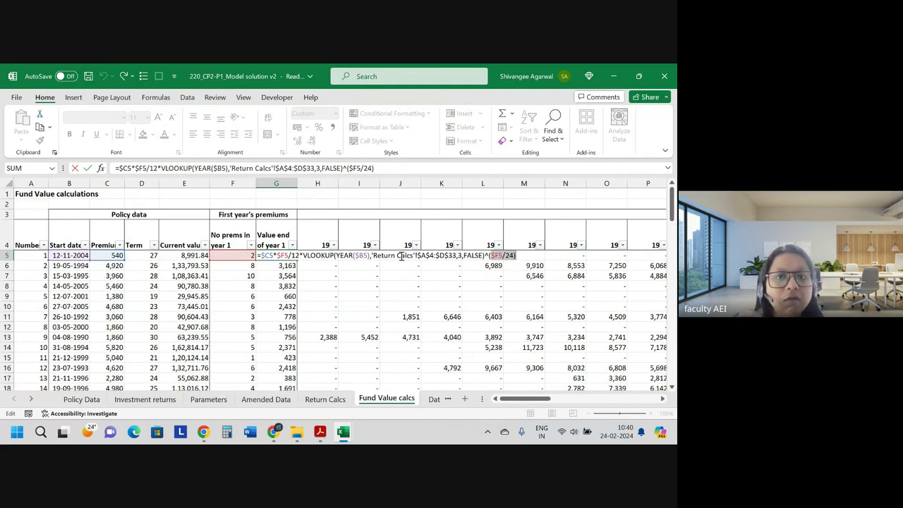
{"action": "key", "text": "Return"}
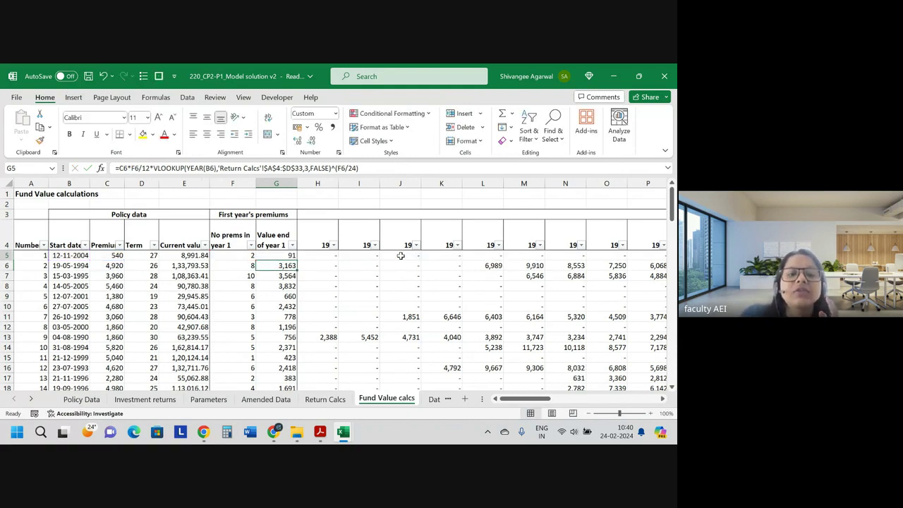
{"action": "key", "text": "Up"}
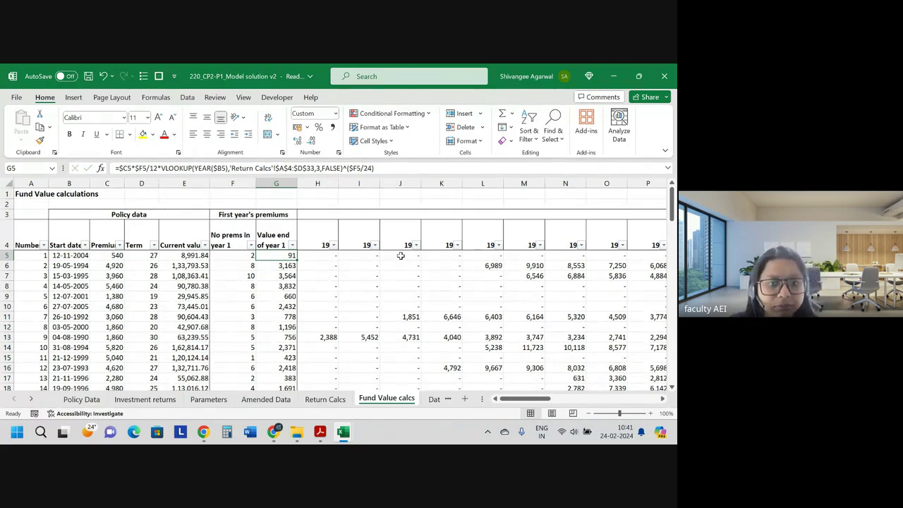
{"action": "key", "text": "Up"}
{"action": "key", "text": "ctrl+shift+l"}
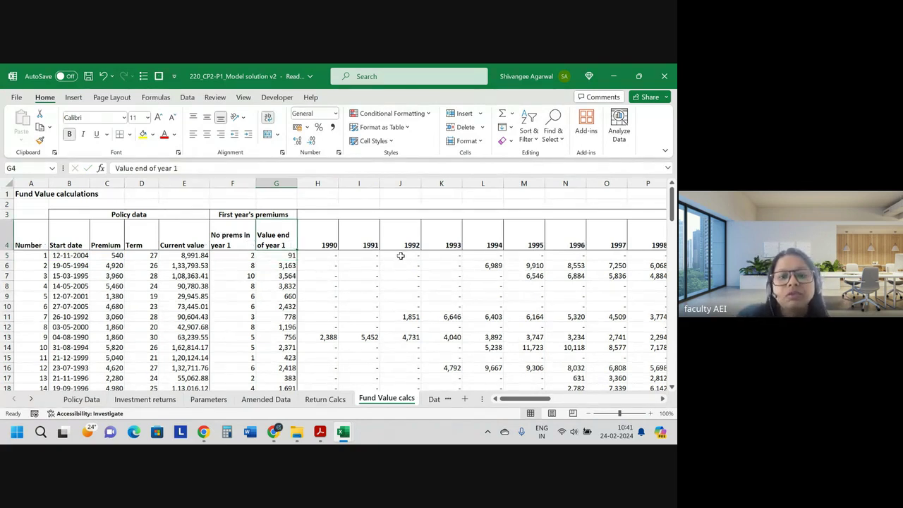
{"action": "key", "text": "Down"}
{"action": "key", "text": "Right"}
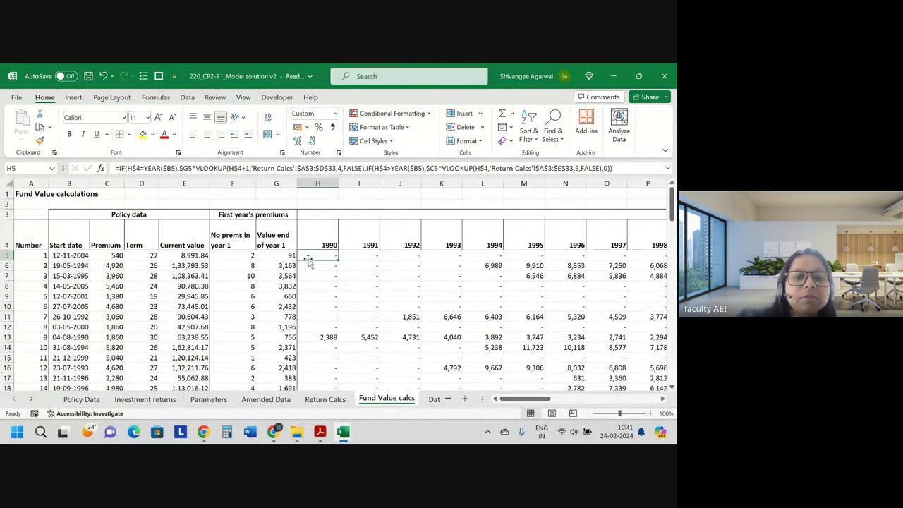
{"action": "key", "text": "ctrl+Right"}
{"action": "key", "text": "Right"}
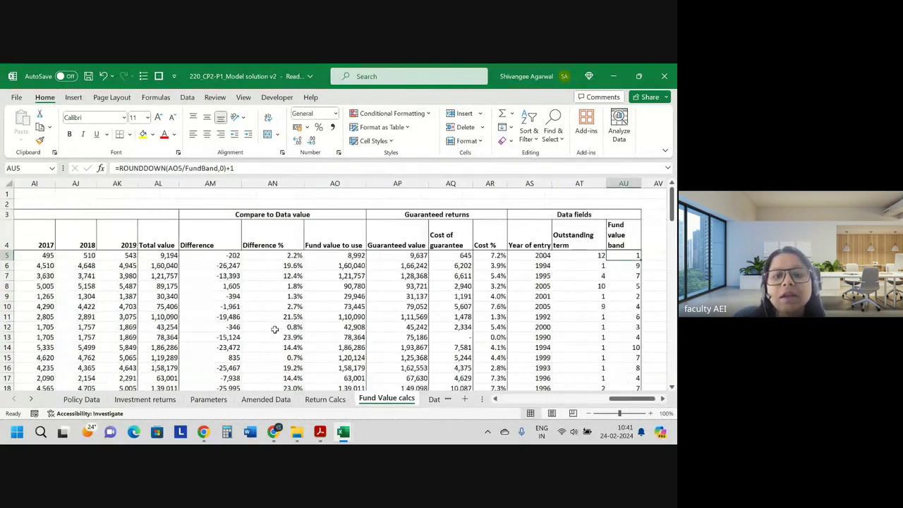
{"action": "key", "text": "ctrl+Left"}
{"action": "key", "text": "Right"}
{"action": "key", "text": "Right"}
{"action": "key", "text": "Right"}
{"action": "key", "text": "Right"}
{"action": "key", "text": "Right"}
{"action": "key", "text": "Right"}
{"action": "key", "text": "Right"}
{"action": "key", "text": "Right"}
{"action": "key", "text": "Right"}
{"action": "key", "text": "Right"}
{"action": "key", "text": "Right"}
{"action": "key", "text": "Right"}
{"action": "key", "text": "Right"}
{"action": "key", "text": "Right"}
{"action": "key", "text": "Right"}
{"action": "key", "text": "Right"}
{"action": "key", "text": "Right"}
{"action": "key", "text": "Right"}
{"action": "key", "text": "Right"}
{"action": "key", "text": "Right"}
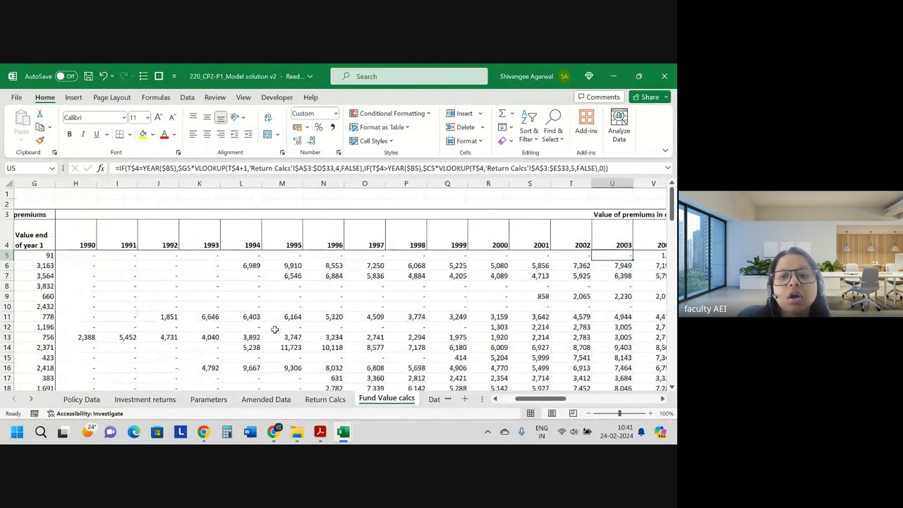
{"action": "key", "text": "Right"}
{"action": "key", "text": "Right"}
{"action": "key", "text": "Right"}
{"action": "key", "text": "Right"}
{"action": "key", "text": "Right"}
{"action": "key", "text": "Right"}
{"action": "key", "text": "Right"}
{"action": "key", "text": "Right"}
{"action": "key", "text": "Right"}
{"action": "key", "text": "Right"}
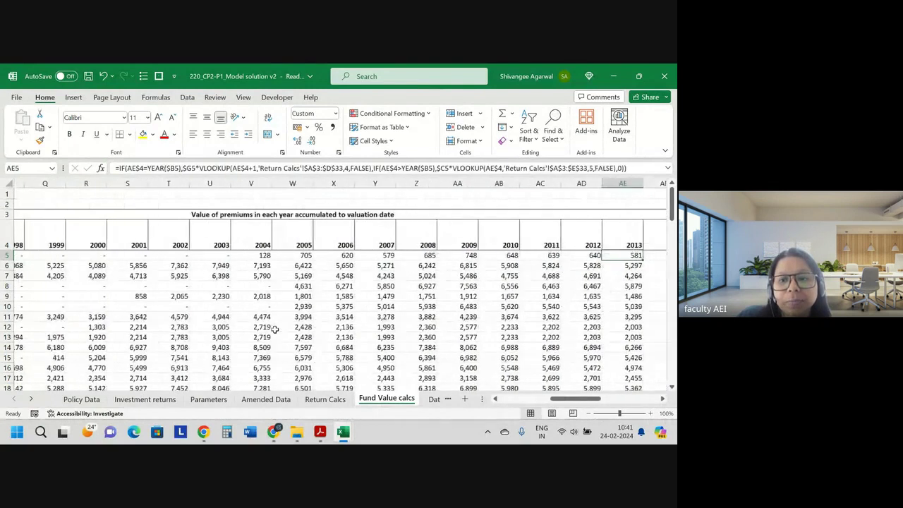
{"action": "key", "text": "Right"}
{"action": "key", "text": "Right"}
{"action": "key", "text": "Right"}
{"action": "key", "text": "Right"}
{"action": "key", "text": "Right"}
{"action": "key", "text": "Right"}
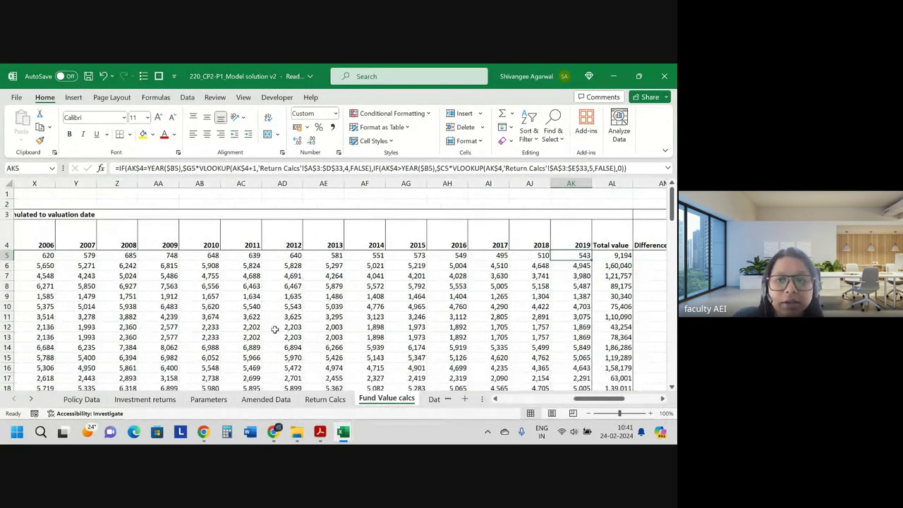
{"action": "key", "text": "Left"}
{"action": "key", "text": "Left"}
{"action": "key", "text": "Left"}
{"action": "key", "text": "Left"}
{"action": "key", "text": "Left"}
{"action": "key", "text": "Left"}
{"action": "key", "text": "Left"}
{"action": "key", "text": "Left"}
{"action": "key", "text": "Left"}
{"action": "key", "text": "Left"}
{"action": "key", "text": "Left"}
{"action": "key", "text": "Left"}
{"action": "key", "text": "Left"}
{"action": "key", "text": "Left"}
{"action": "key", "text": "Left"}
{"action": "key", "text": "Left"}
{"action": "key", "text": "Left"}
{"action": "key", "text": "Left"}
{"action": "key", "text": "Left"}
{"action": "key", "text": "Left"}
{"action": "key", "text": "Left"}
{"action": "key", "text": "Left"}
{"action": "key", "text": "Left"}
{"action": "key", "text": "Left"}
{"action": "key", "text": "Left"}
{"action": "key", "text": "Left"}
{"action": "key", "text": "Left"}
{"action": "key", "text": "Left"}
{"action": "key", "text": "Left"}
{"action": "key", "text": "Left"}
{"action": "key", "text": "Left"}
{"action": "key", "text": "Left"}
{"action": "key", "text": "Left"}
{"action": "key", "text": "Left"}
{"action": "key", "text": "Left"}
{"action": "key", "text": "Left"}
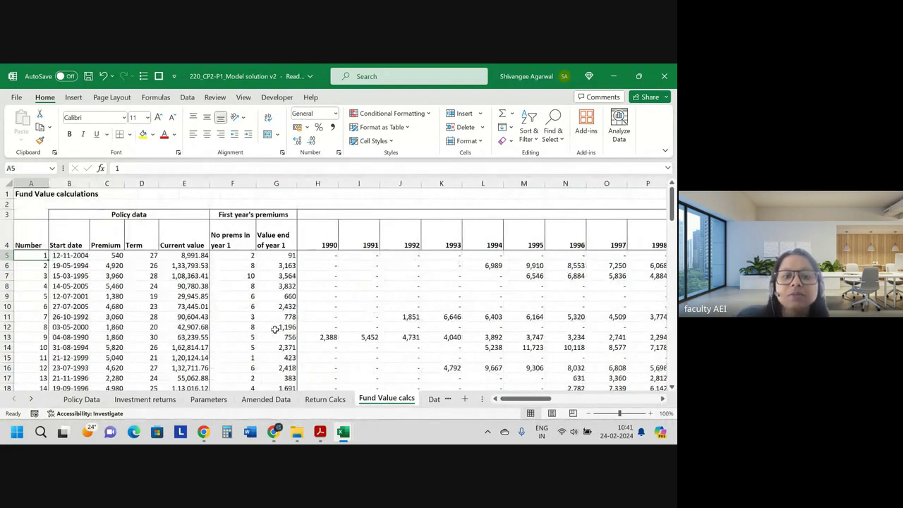
{"action": "left_click", "coordinate": [326, 260]}
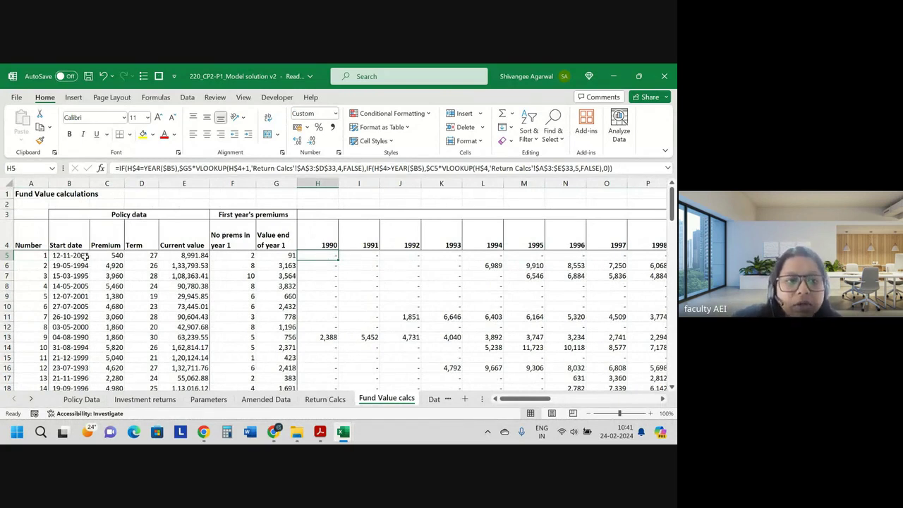
{"action": "double_click", "coordinate": [329, 254]}
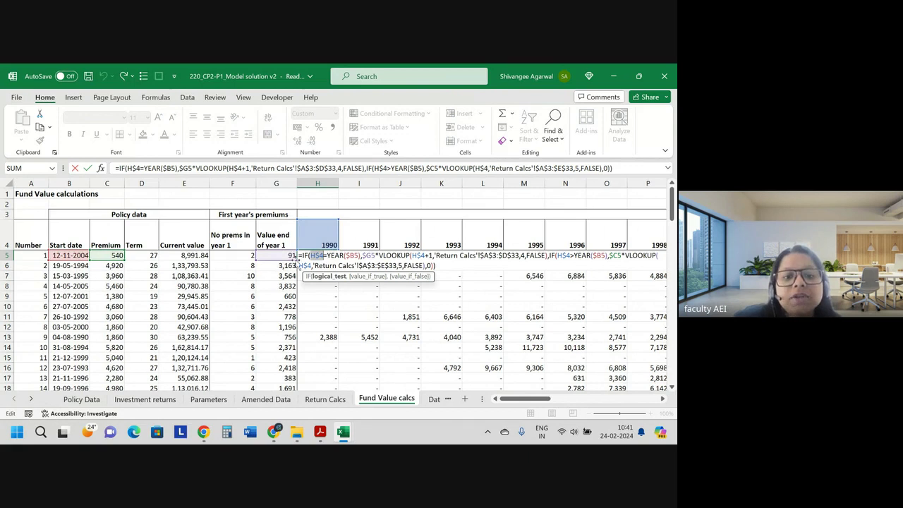
{"action": "double_click", "coordinate": [367, 255]}
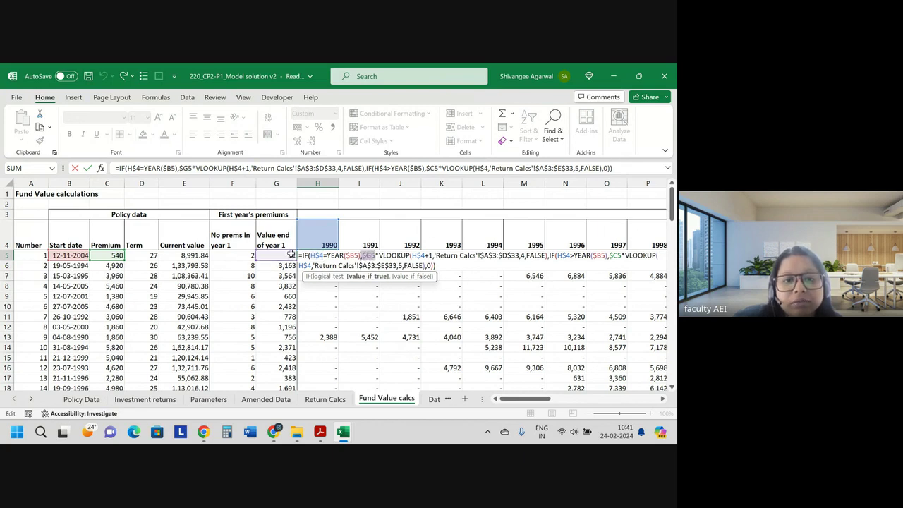
{"action": "left_click_drag", "start_coordinate": [399, 255], "coordinate": [551, 257]}
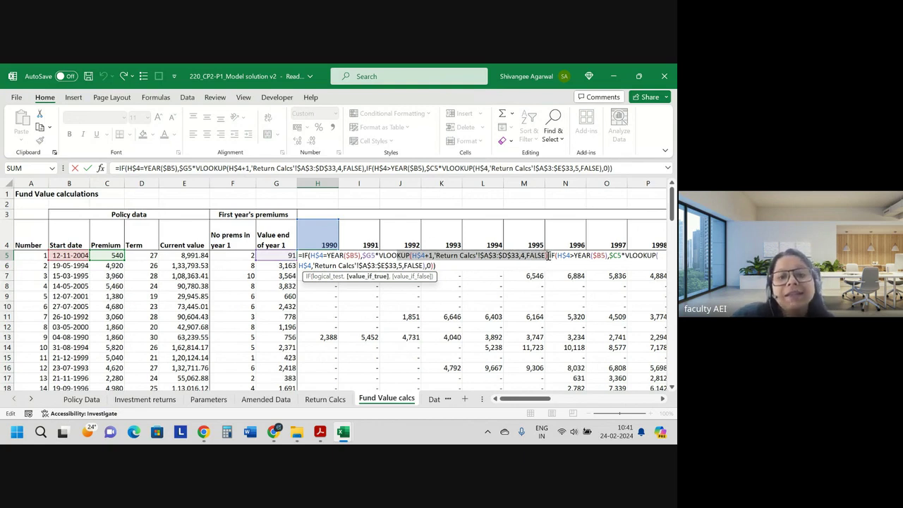
{"action": "left_click", "coordinate": [392, 258]}
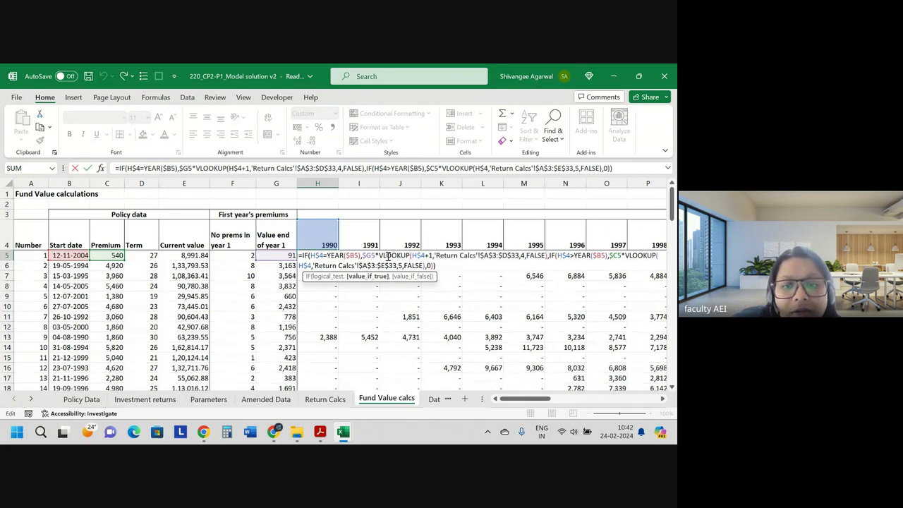
{"action": "left_click_drag", "start_coordinate": [436, 255], "coordinate": [411, 255]}
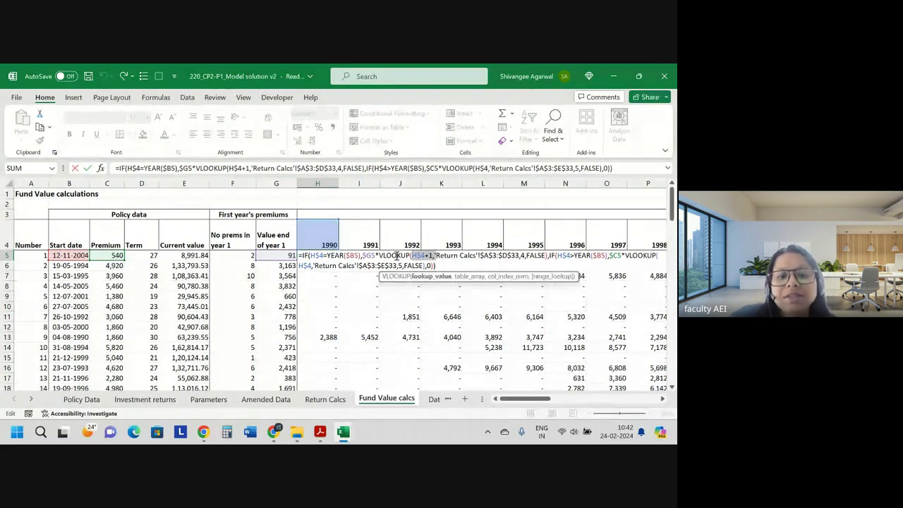
{"action": "key", "text": "Escape"}
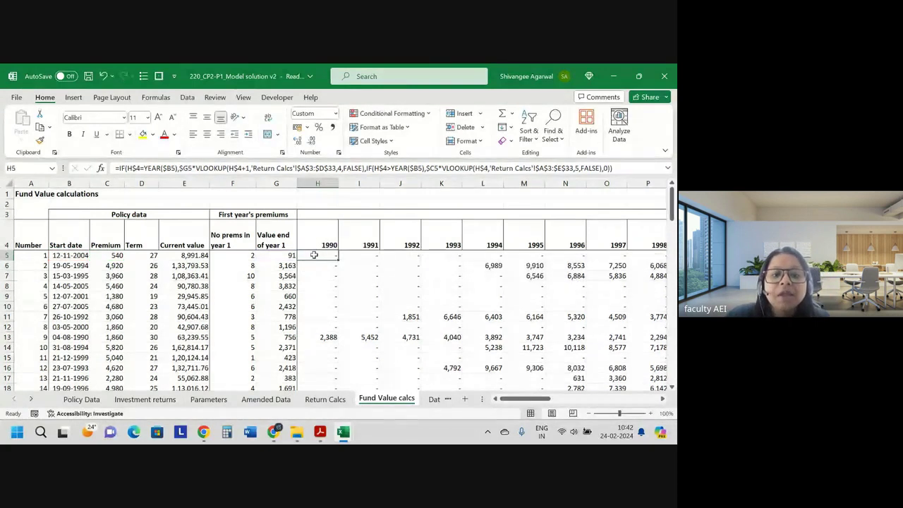
{"action": "key", "text": "Left"}
{"action": "key", "text": "Left"}
{"action": "key", "text": "Left"}
{"action": "key", "text": "Left"}
{"action": "key", "text": "Left"}
{"action": "key", "text": "Left"}
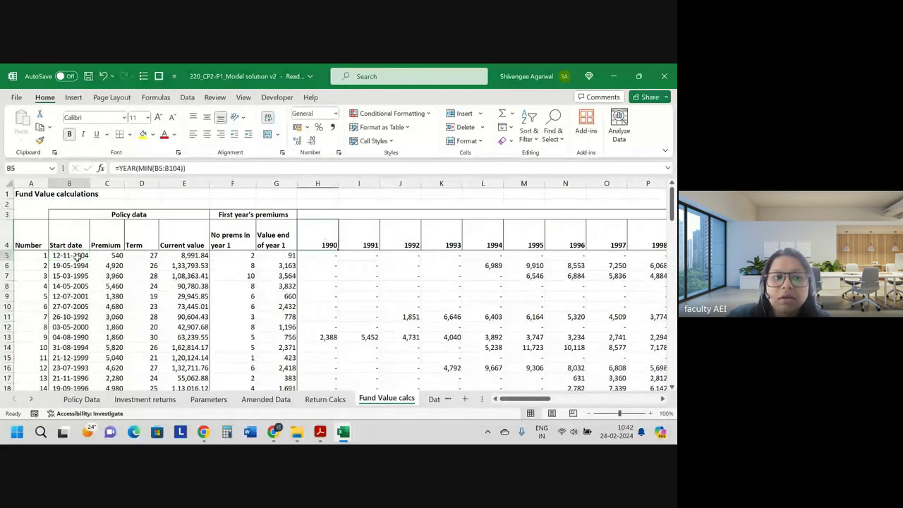
{"action": "left_click", "coordinate": [185, 244]}
{"action": "left_click", "coordinate": [68, 256]}
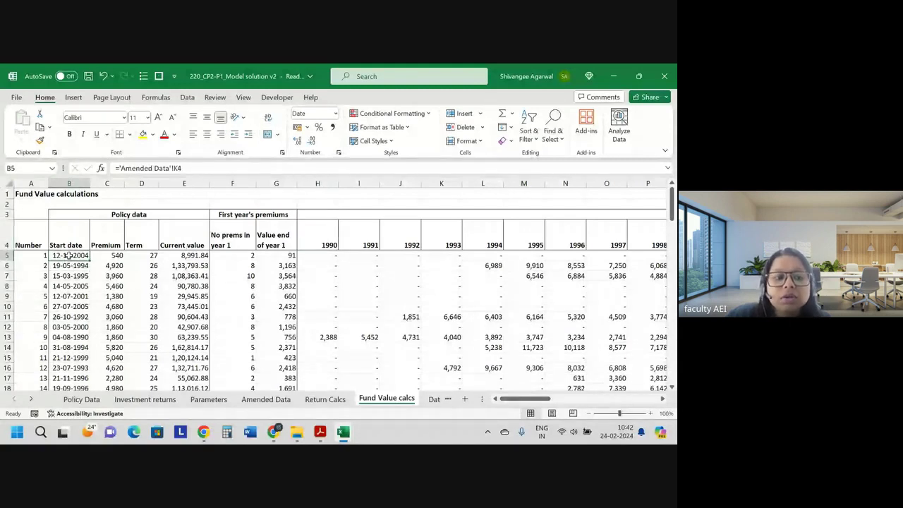
Fill policy 9's start date 04-08-1990 in B13 yellow and check its year-1 formula
{"action": "left_click", "coordinate": [81, 334]}
{"action": "left_click", "coordinate": [142, 134]}
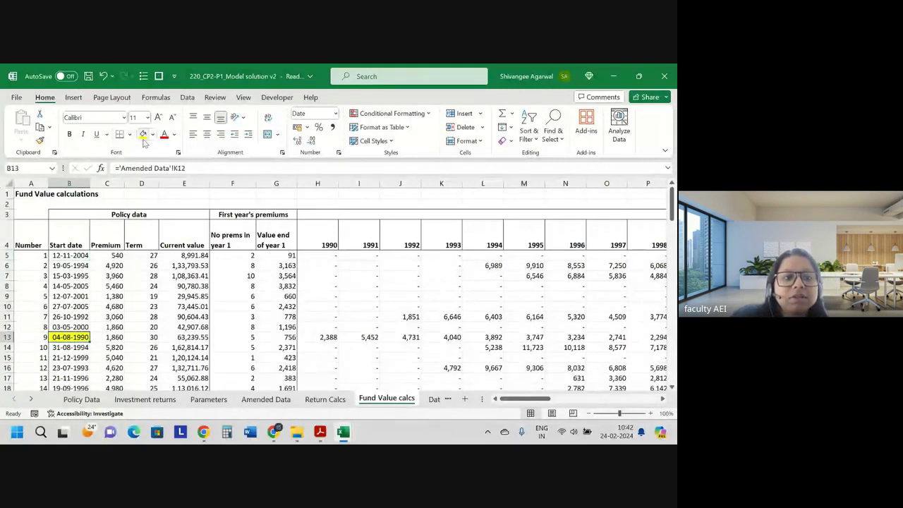
{"action": "scroll", "coordinate": [233, 311], "scroll_direction": "down", "scroll_amount": 1}
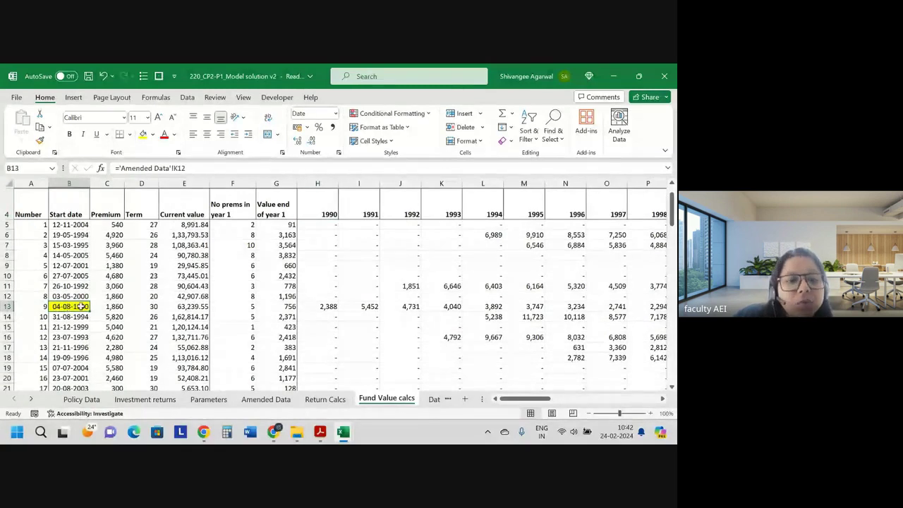
{"action": "left_click", "coordinate": [282, 308]}
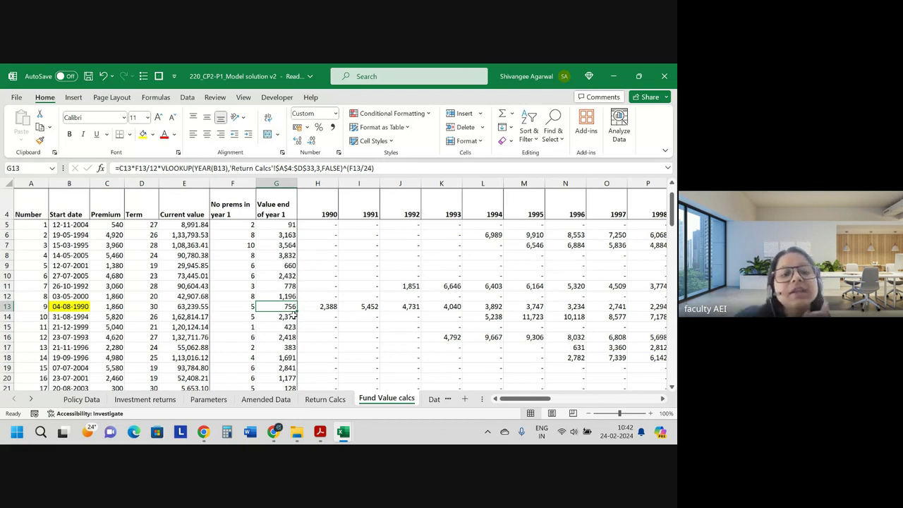
Fill 1991's cumulative return 3.1611 in Return Calcs D5 yellow, then return to Fund Value calcs
{"action": "left_click", "coordinate": [332, 400]}
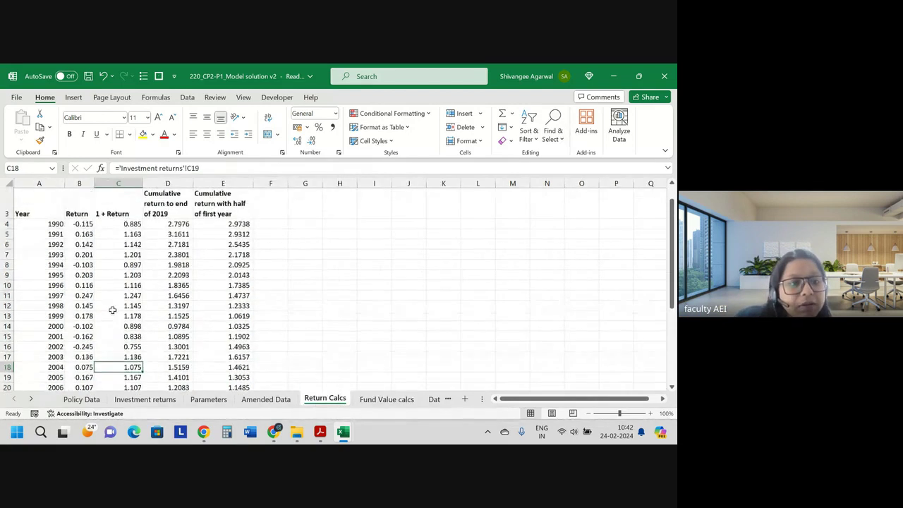
{"action": "left_click", "coordinate": [170, 234]}
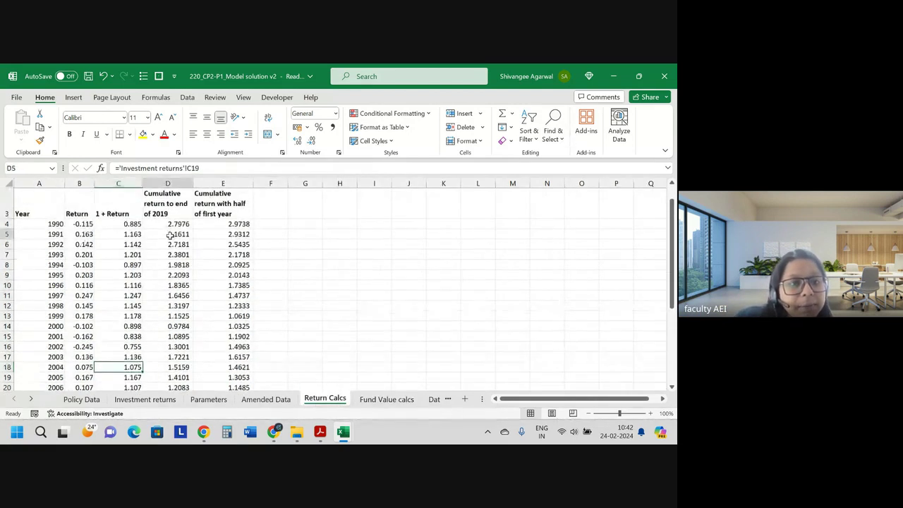
{"action": "left_click", "coordinate": [143, 134]}
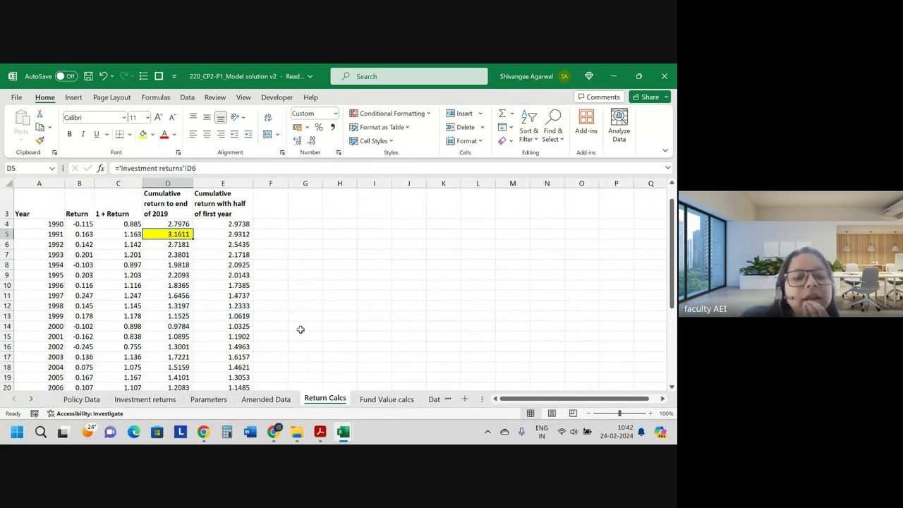
{"action": "mouse_move", "coordinate": [341, 426]}
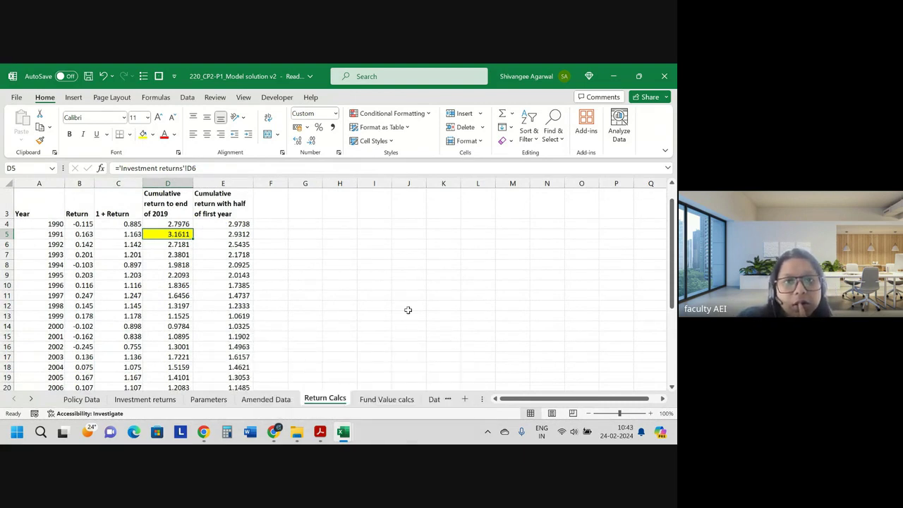
{"action": "left_click", "coordinate": [386, 399]}
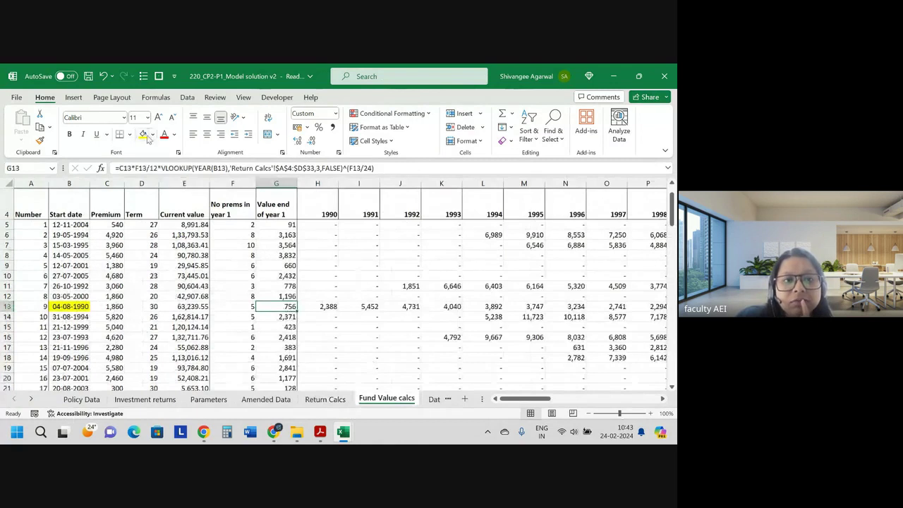
Fill policy 9's 756 first-year value yellow and show its 1990 fund value formula
{"action": "left_click", "coordinate": [142, 134]}
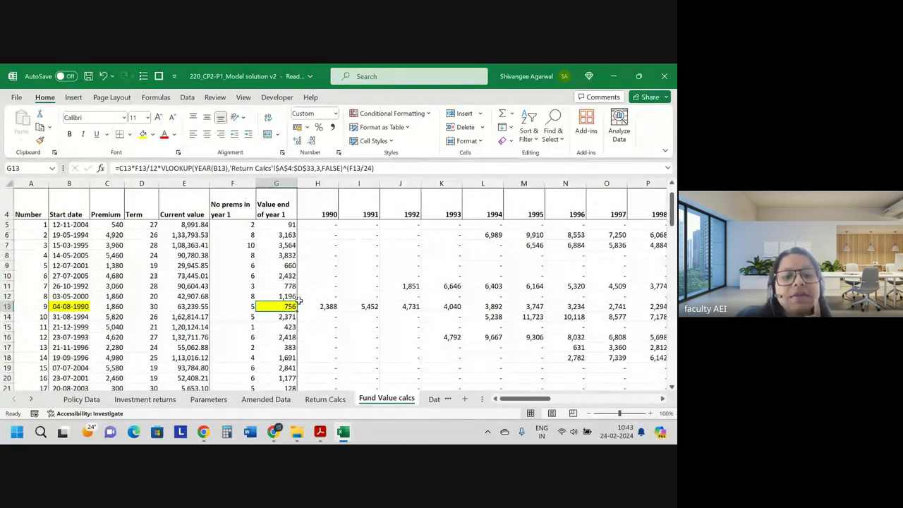
{"action": "scroll", "coordinate": [290, 275], "scroll_direction": "up", "scroll_amount": 1}
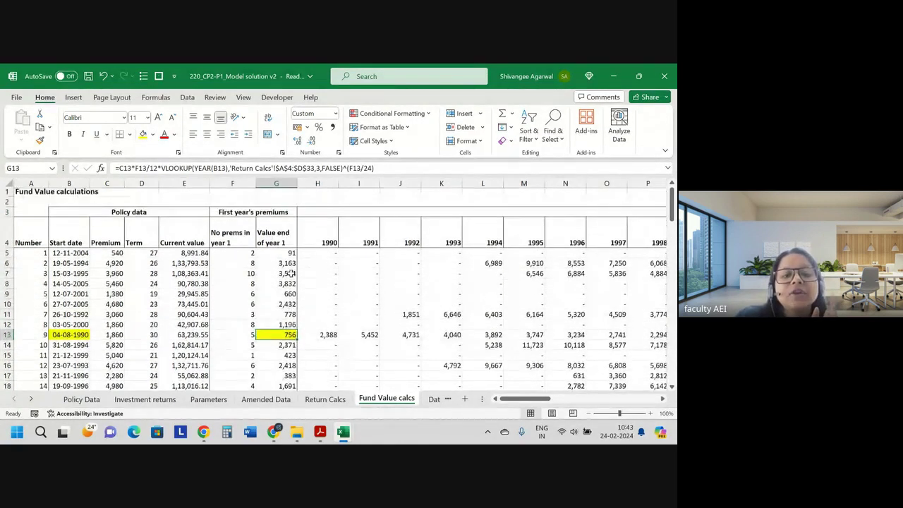
{"action": "scroll", "coordinate": [282, 268], "scroll_direction": "down", "scroll_amount": 1}
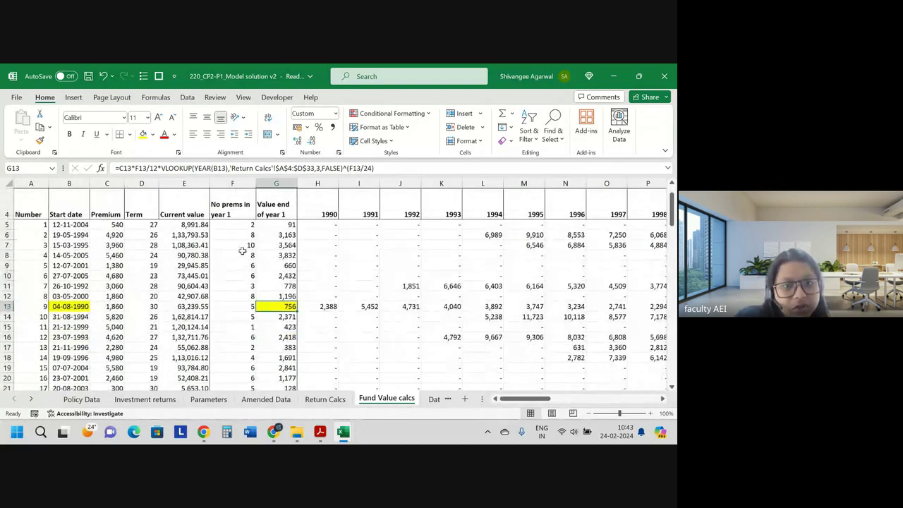
{"action": "left_click_drag", "start_coordinate": [269, 224], "coordinate": [278, 235]}
{"action": "left_click", "coordinate": [282, 306]}
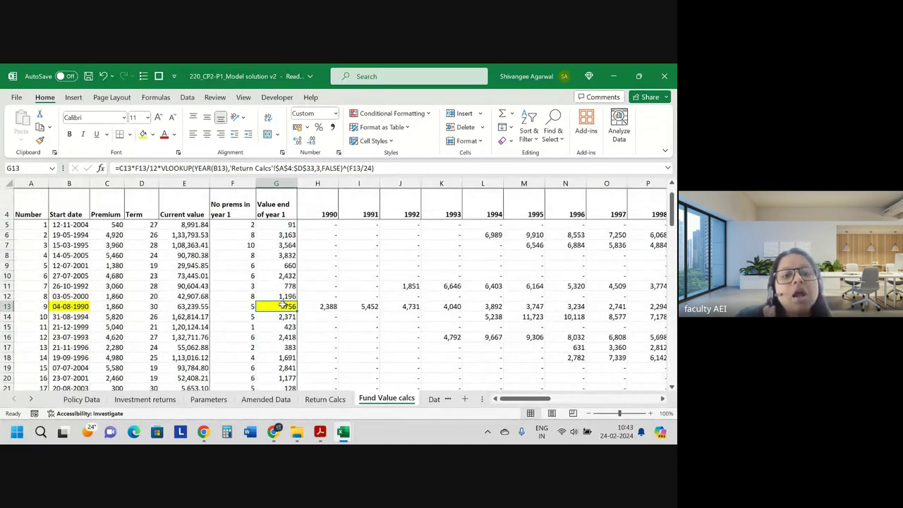
{"action": "left_click", "coordinate": [321, 307]}
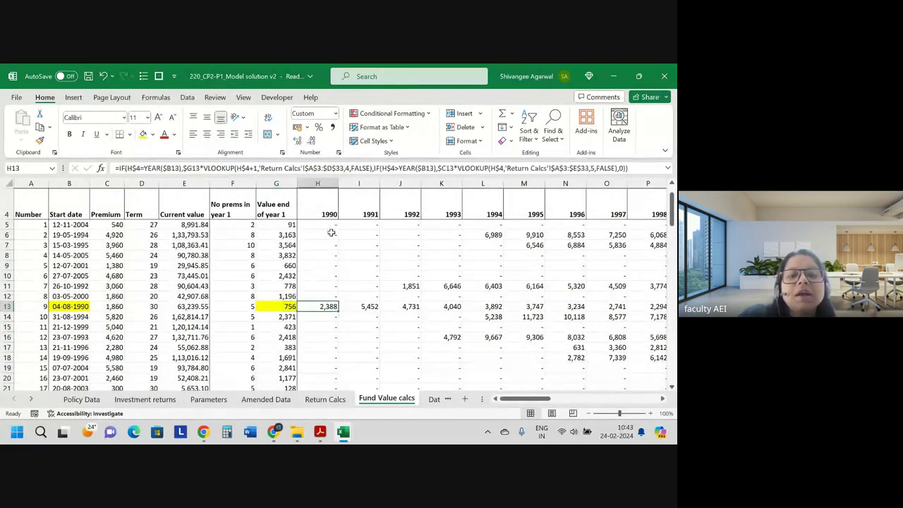
Read the H3 note on yearly value columns and H13's IF/VLOOKUP formula, checking Return Calcs
{"action": "scroll", "coordinate": [330, 233], "scroll_direction": "up", "scroll_amount": 1}
{"action": "left_click", "coordinate": [455, 215]}
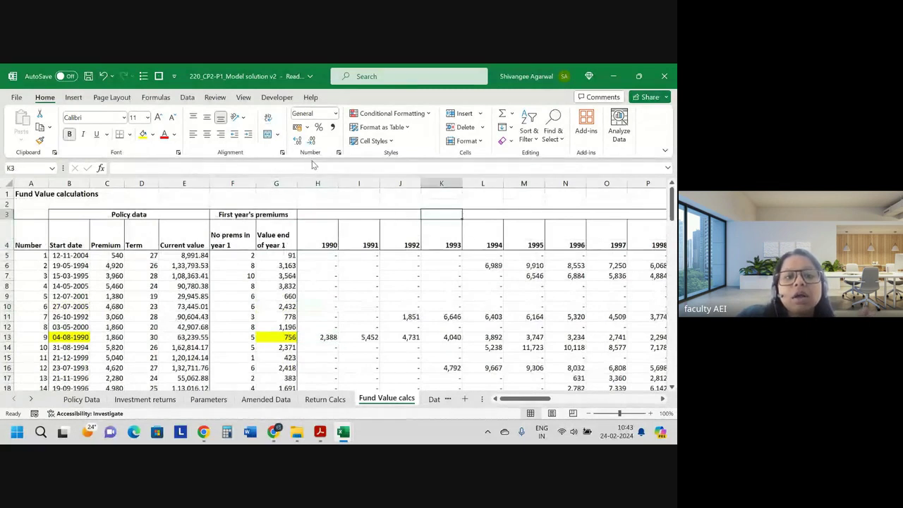
{"action": "left_click", "coordinate": [312, 214]}
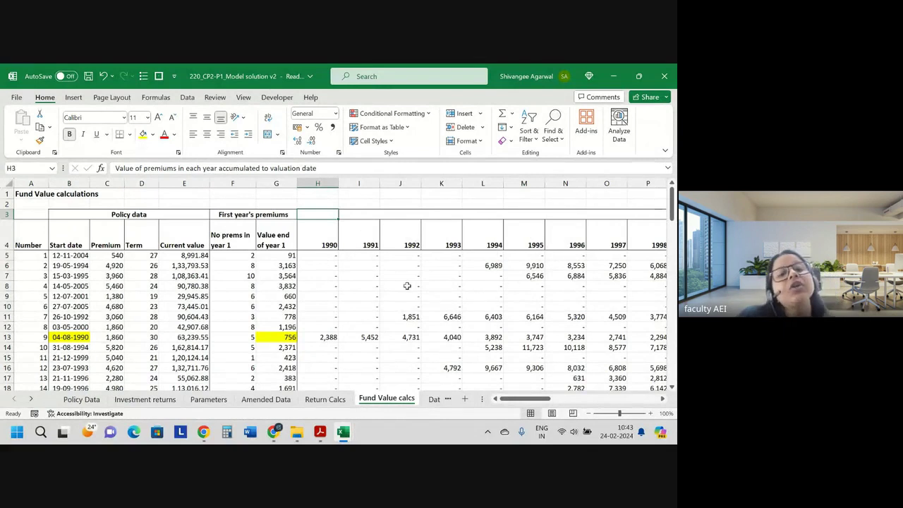
{"action": "scroll", "coordinate": [370, 318], "scroll_direction": "down", "scroll_amount": 1}
{"action": "left_click", "coordinate": [333, 306]}
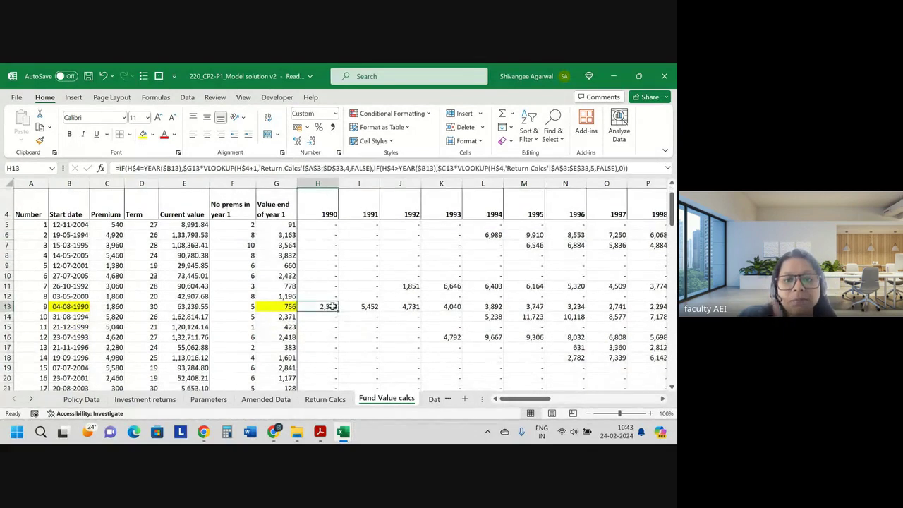
{"action": "left_click", "coordinate": [327, 400]}
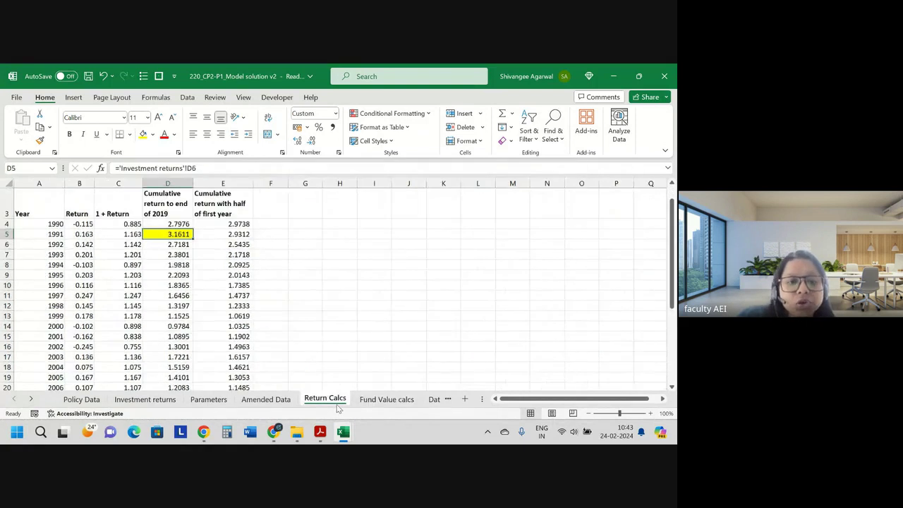
{"action": "left_click", "coordinate": [374, 399]}
{"action": "double_click", "coordinate": [325, 306]}
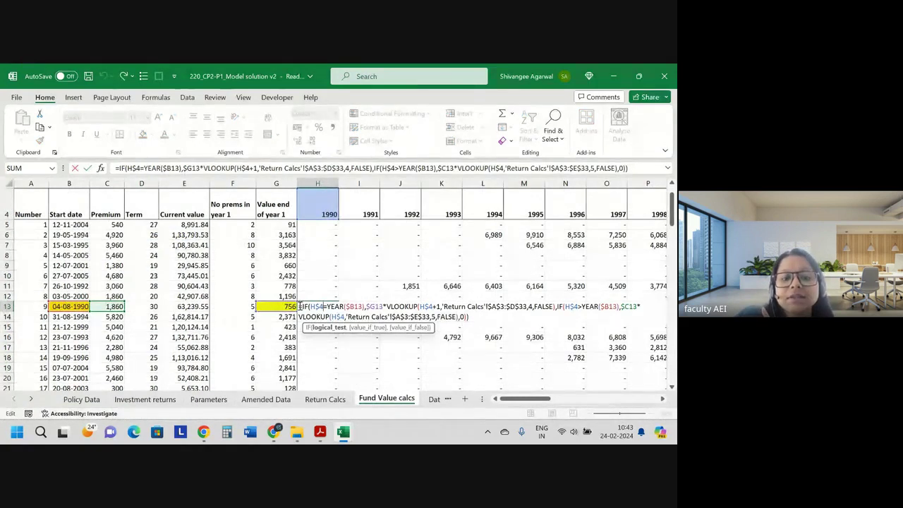
{"action": "left_click_drag", "start_coordinate": [366, 307], "coordinate": [443, 306]}
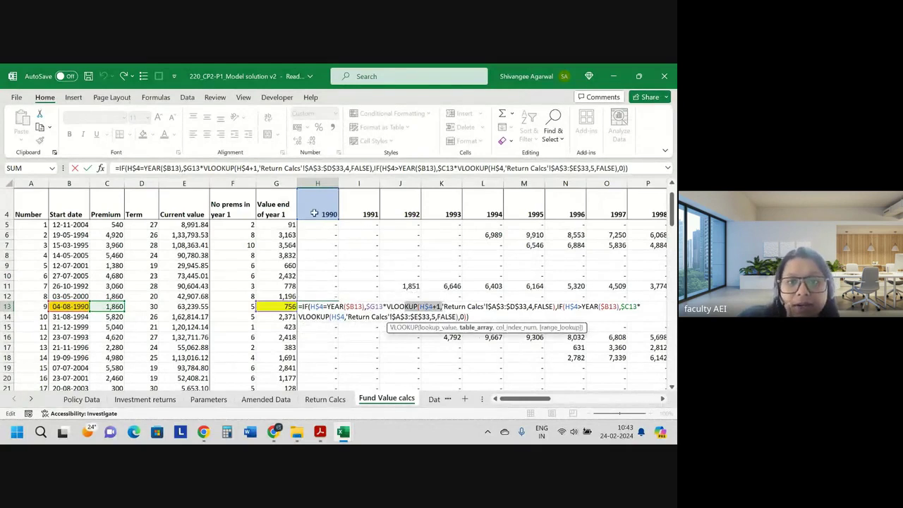
{"action": "left_click_drag", "start_coordinate": [443, 306], "coordinate": [523, 308]}
{"action": "double_click", "coordinate": [527, 307]}
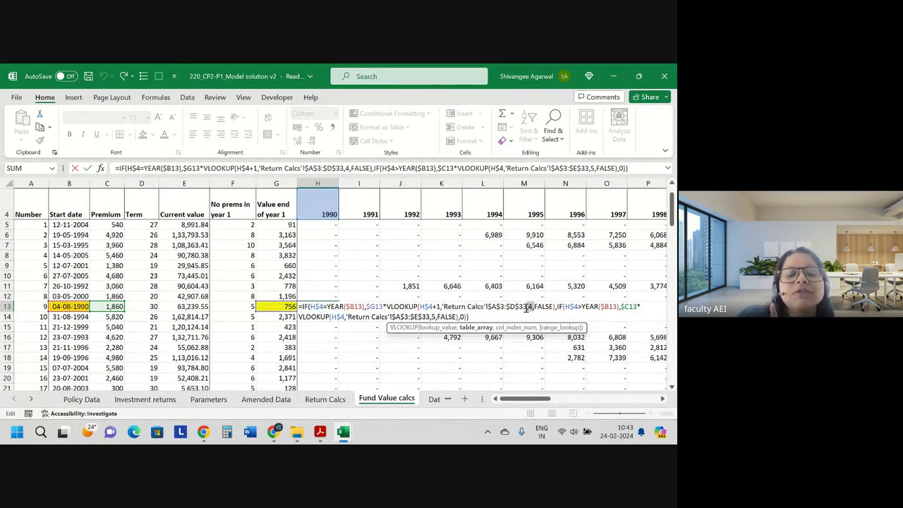
{"action": "key", "text": "Return"}
{"action": "left_click", "coordinate": [325, 399]}
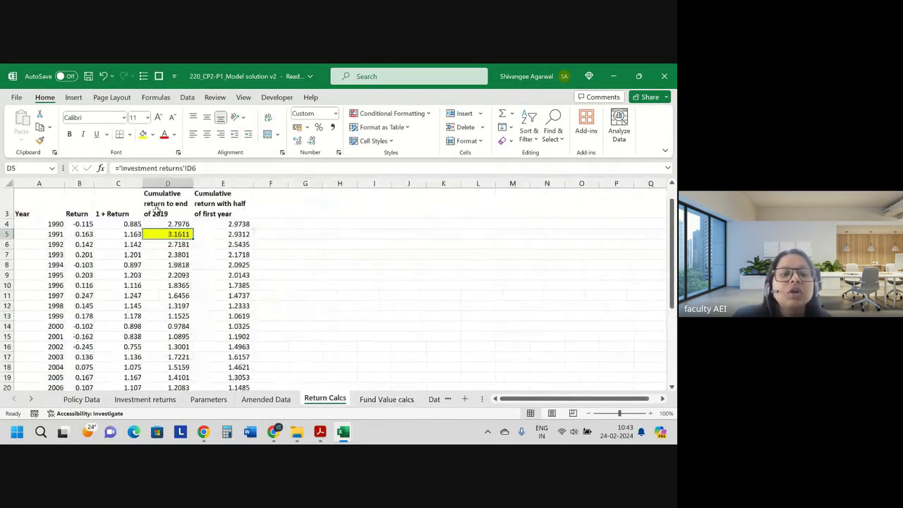
{"action": "left_click", "coordinate": [168, 182]}
{"action": "left_click", "coordinate": [387, 399]}
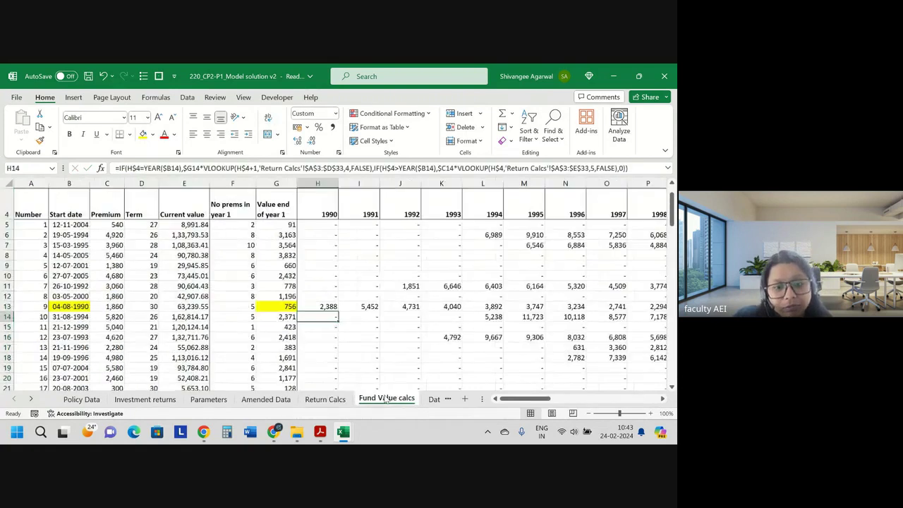
{"action": "double_click", "coordinate": [330, 308]}
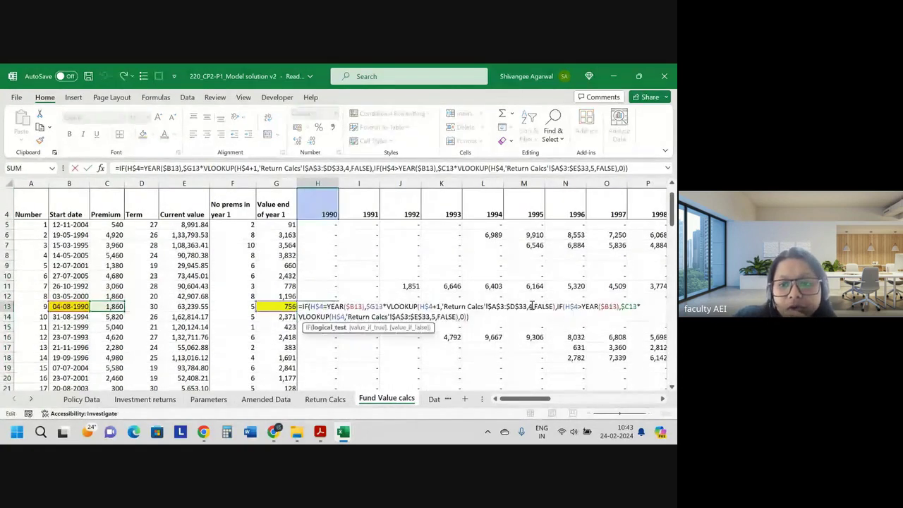
{"action": "left_click_drag", "start_coordinate": [556, 308], "coordinate": [368, 308]}
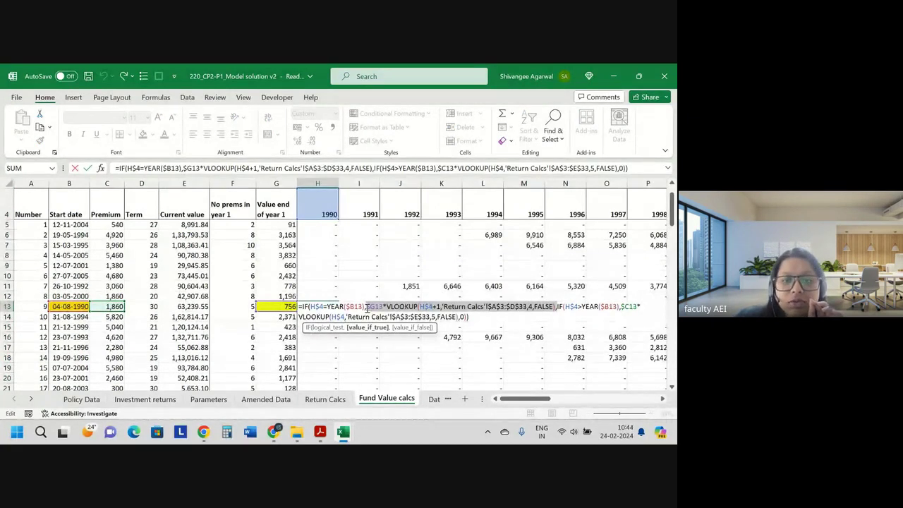
{"action": "left_click_drag", "start_coordinate": [364, 307], "coordinate": [311, 307]}
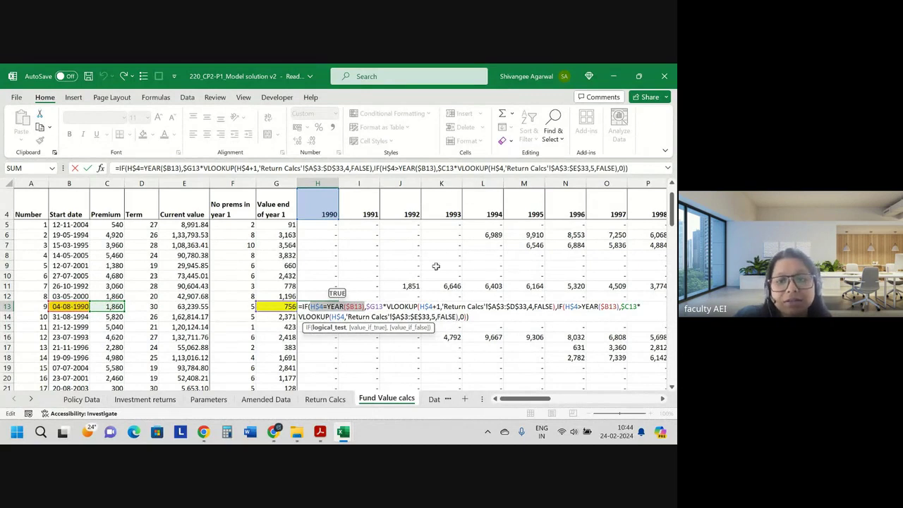
{"action": "left_click_drag", "start_coordinate": [558, 307], "coordinate": [618, 307]}
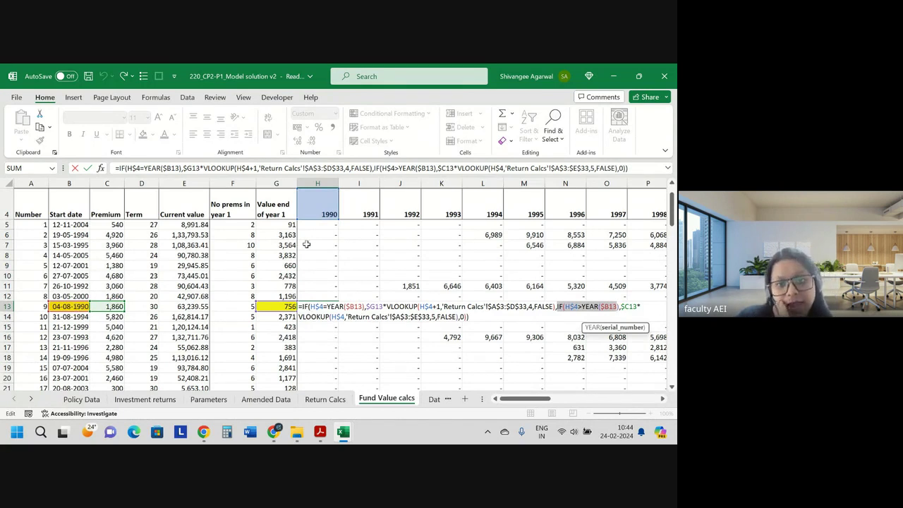
{"action": "key", "text": "Return"}
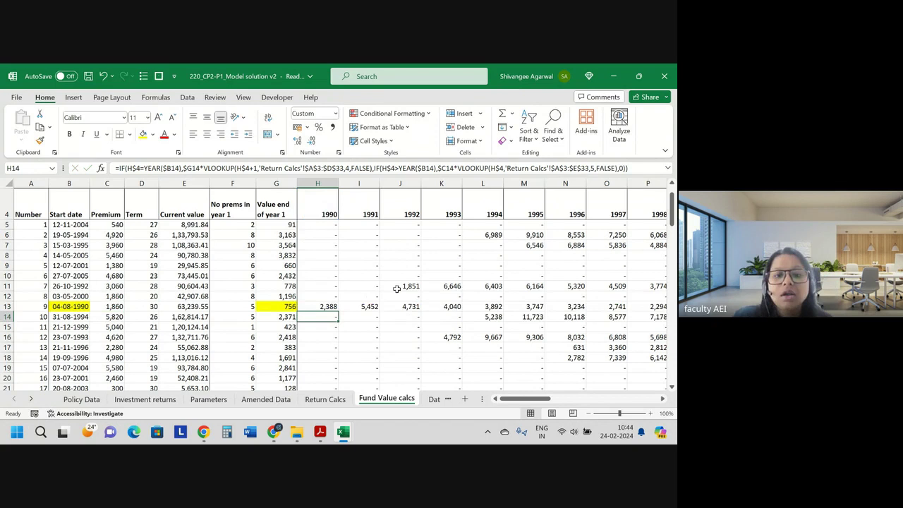
Open I13's 1991 formula, highlighting I$4>YEAR($B13), $C13, the $A$3:$E$33 lookup range and column 5
{"action": "double_click", "coordinate": [361, 307]}
{"action": "left_click_drag", "start_coordinate": [598, 306], "coordinate": [654, 306]}
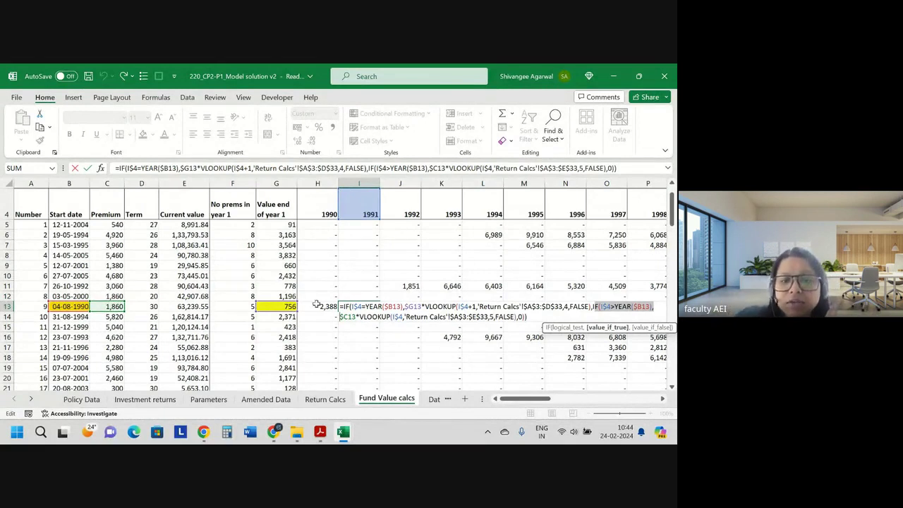
{"action": "left_click", "coordinate": [345, 317]}
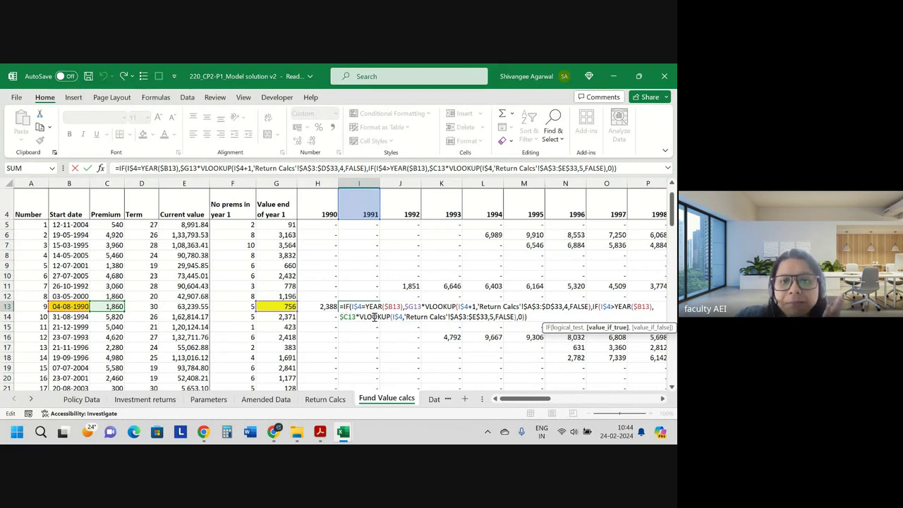
{"action": "left_click_drag", "start_coordinate": [371, 316], "coordinate": [405, 316]}
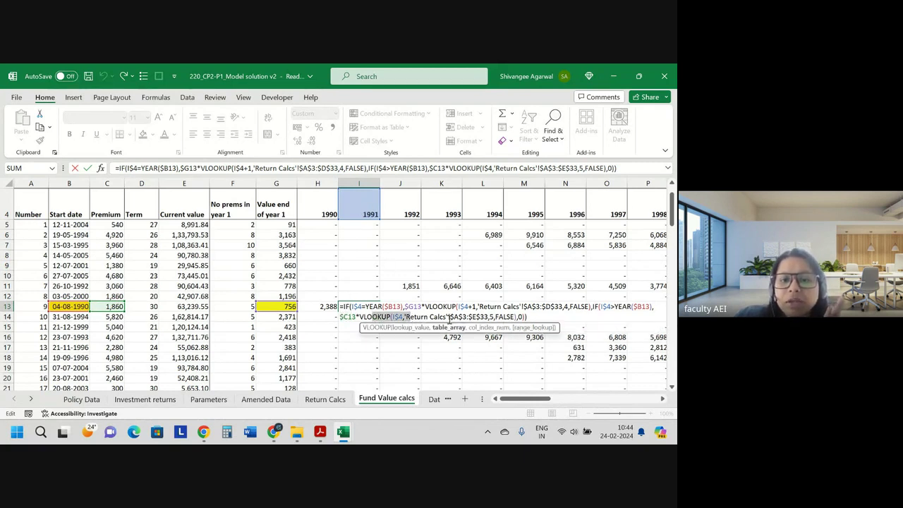
{"action": "left_click_drag", "start_coordinate": [493, 318], "coordinate": [406, 317]}
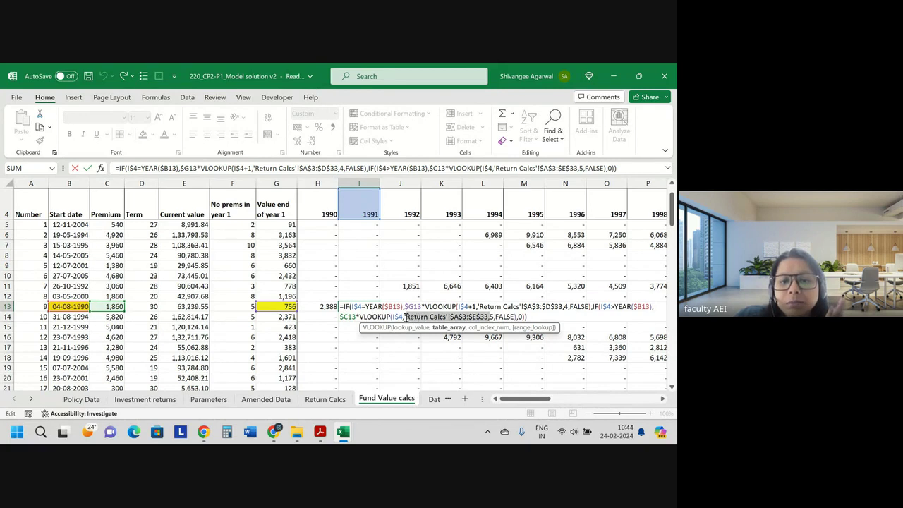
{"action": "double_click", "coordinate": [492, 317]}
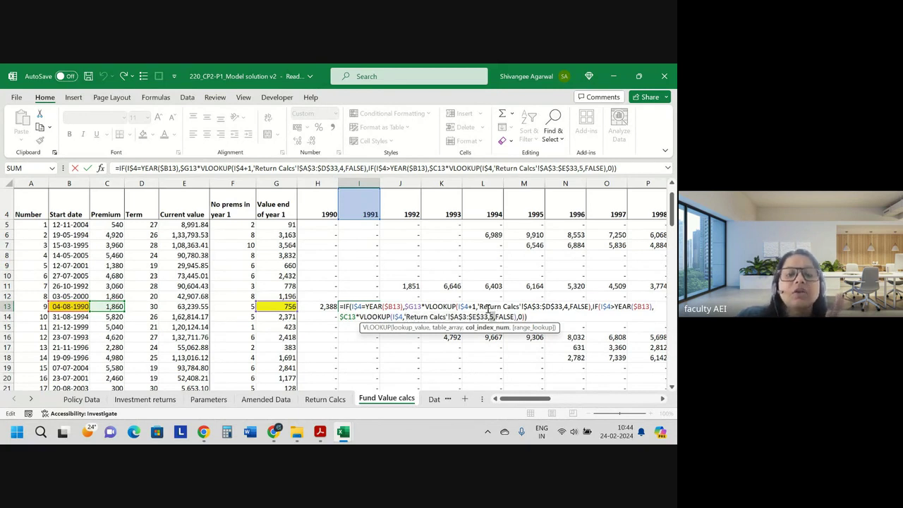
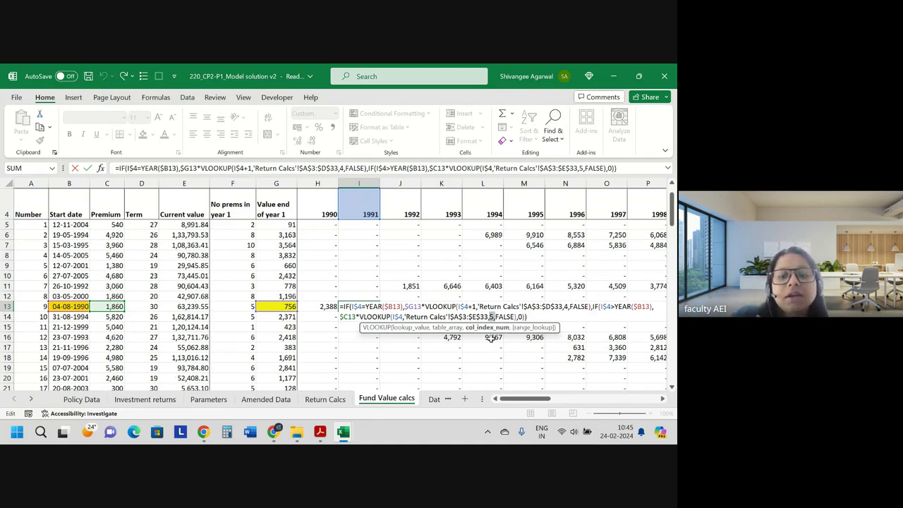
Commit policy 9's 1991 fund value of 5,452 and fill Return Calcs cell E5 yellow
{"action": "key", "text": "Return"}
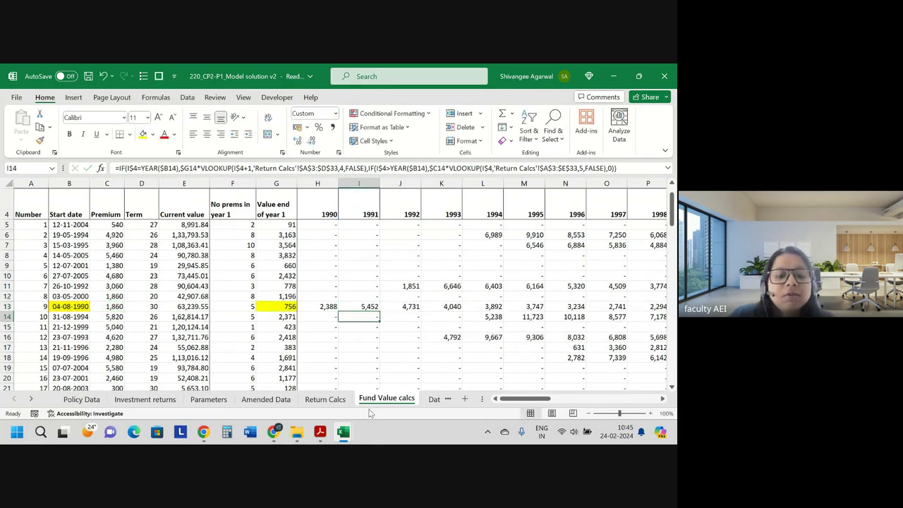
{"action": "left_click", "coordinate": [324, 400]}
{"action": "left_click", "coordinate": [221, 232]}
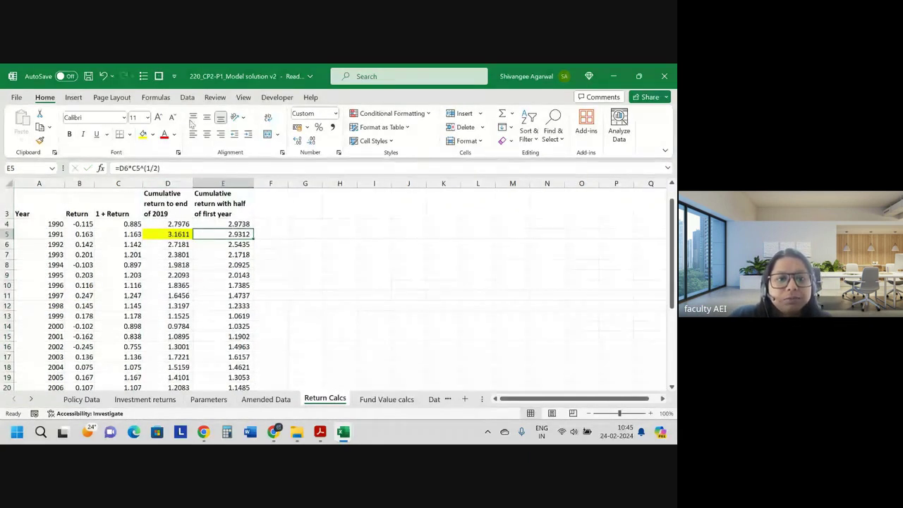
{"action": "left_click", "coordinate": [143, 134]}
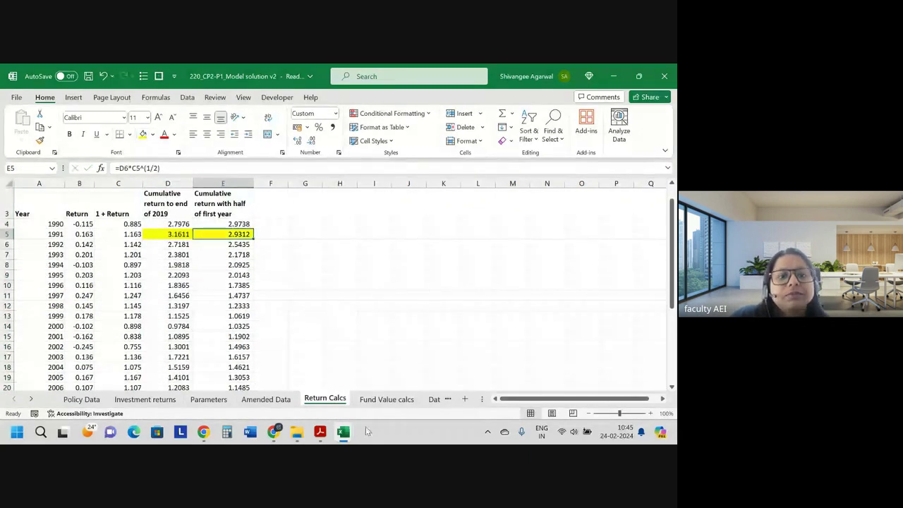
Review E5's cumulative return formula, then go back to policy 9's 1991 value in I13
{"action": "double_click", "coordinate": [238, 233]}
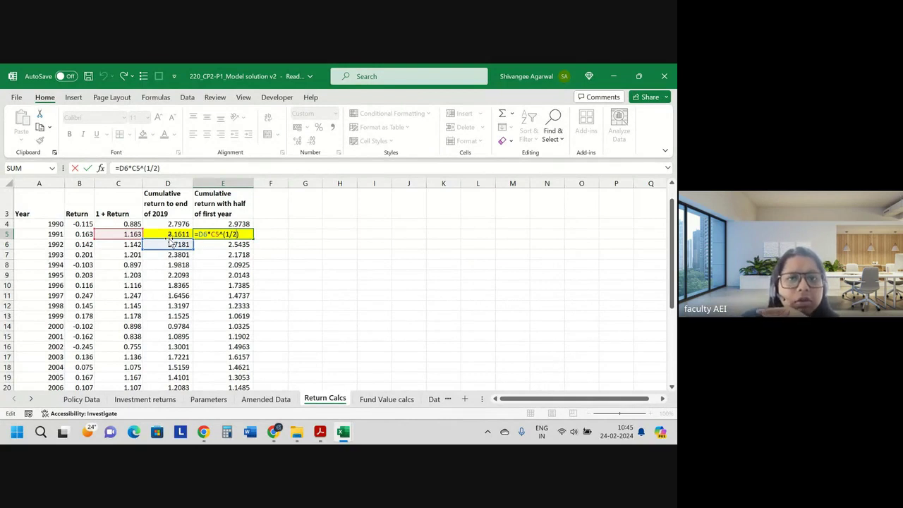
{"action": "key", "text": "Return"}
{"action": "left_click", "coordinate": [387, 400]}
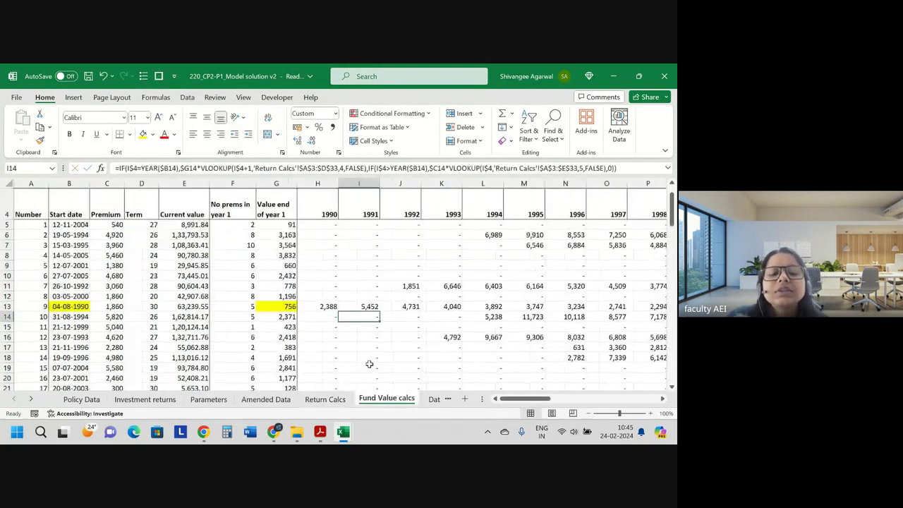
{"action": "left_click", "coordinate": [365, 306]}
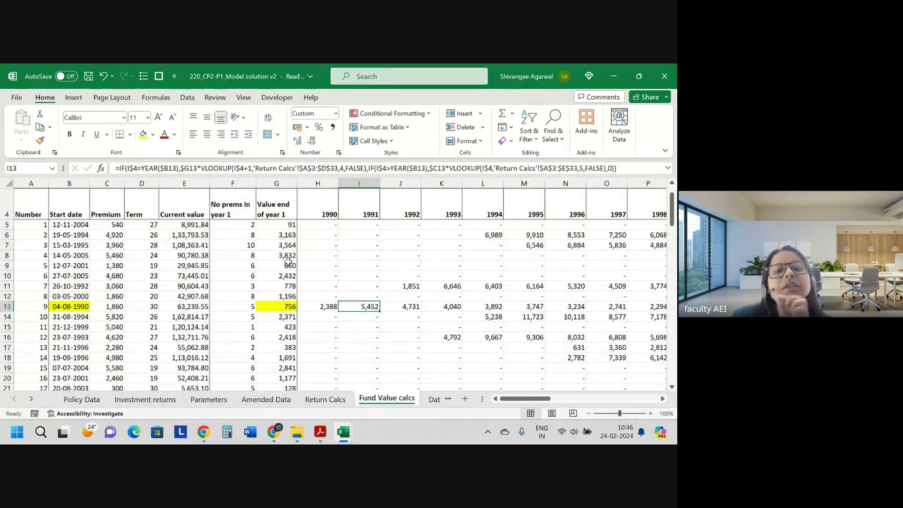
Review policy 9's fund value formulas in I13, G13 and H13, comparing with policy 1's G5
{"action": "double_click", "coordinate": [372, 307]}
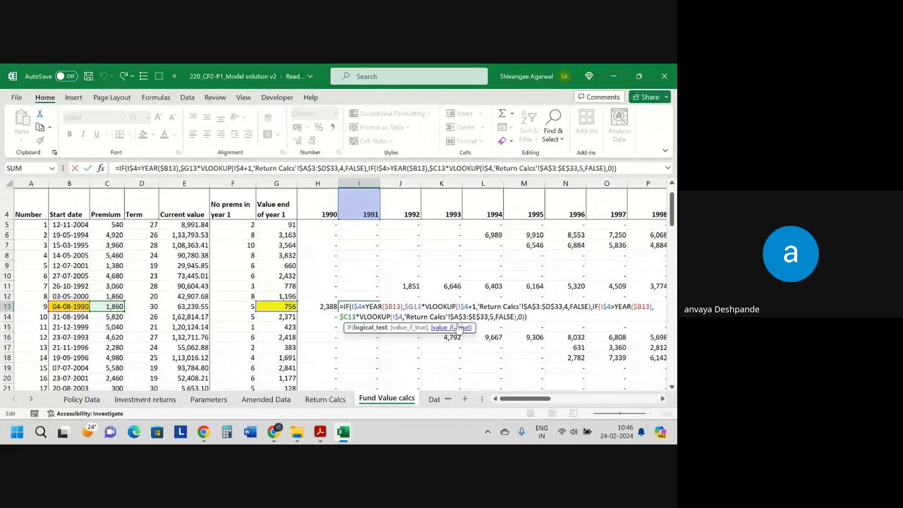
{"action": "key", "text": "Return"}
{"action": "left_click", "coordinate": [279, 297]}
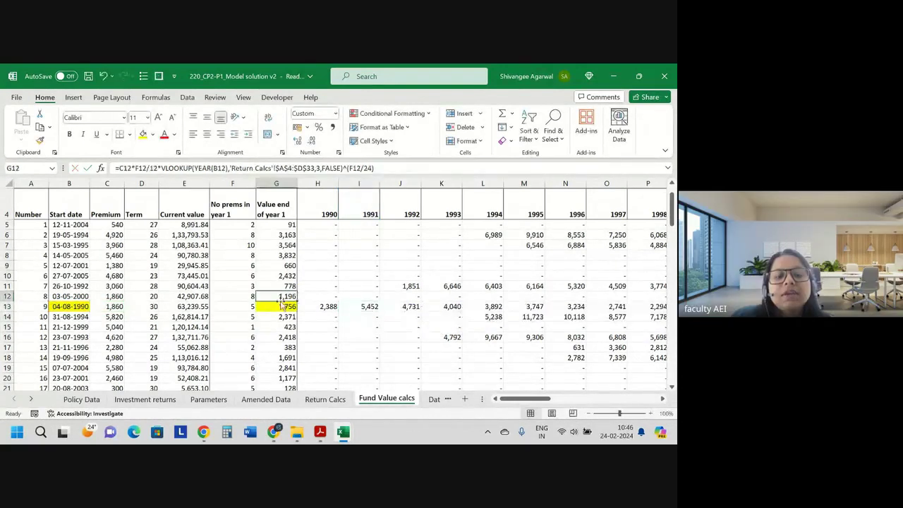
{"action": "left_click", "coordinate": [280, 305]}
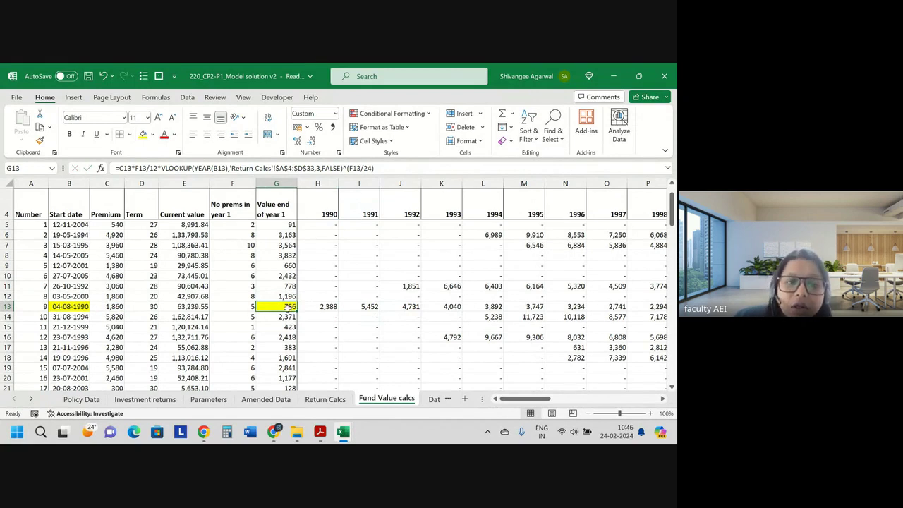
{"action": "left_click", "coordinate": [287, 227]}
{"action": "left_click", "coordinate": [290, 309]}
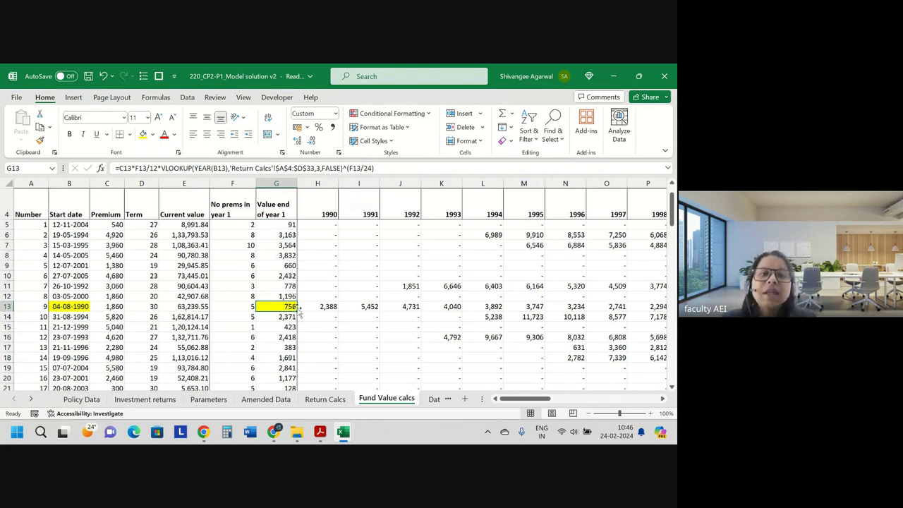
{"action": "double_click", "coordinate": [322, 307]}
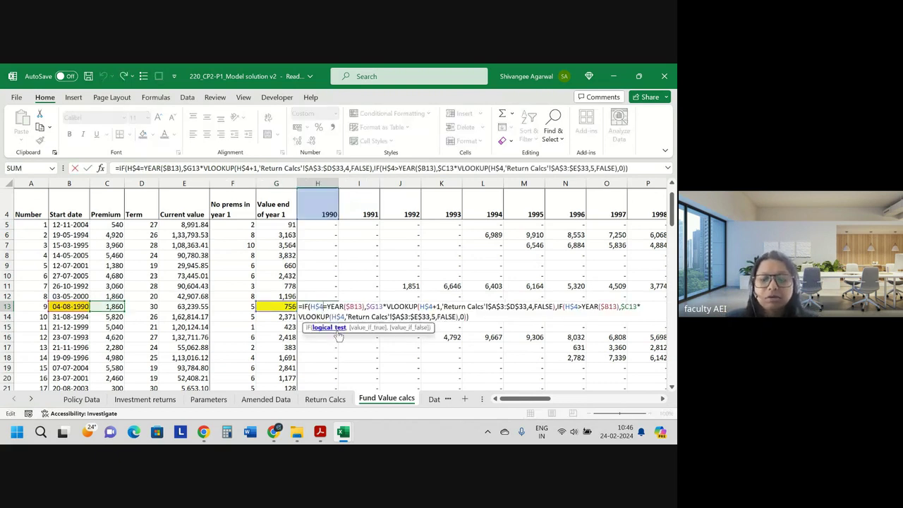
{"action": "key", "text": "Escape"}
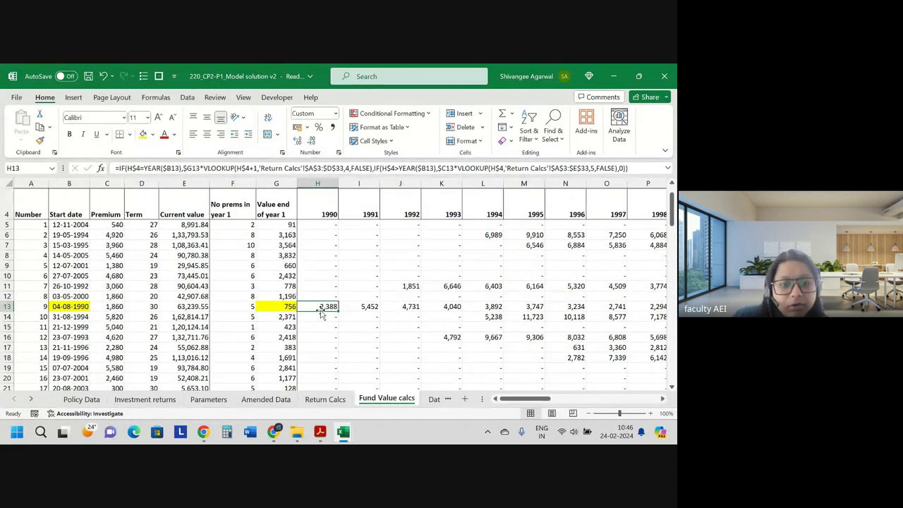
{"action": "left_click", "coordinate": [366, 306]}
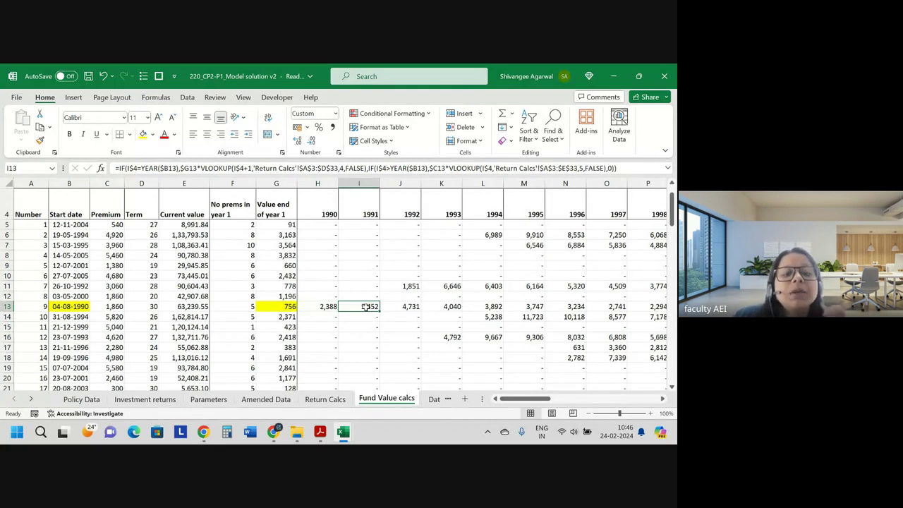
Fill policy 9's premium cell C13 (1,860) yellow
{"action": "left_click", "coordinate": [102, 306]}
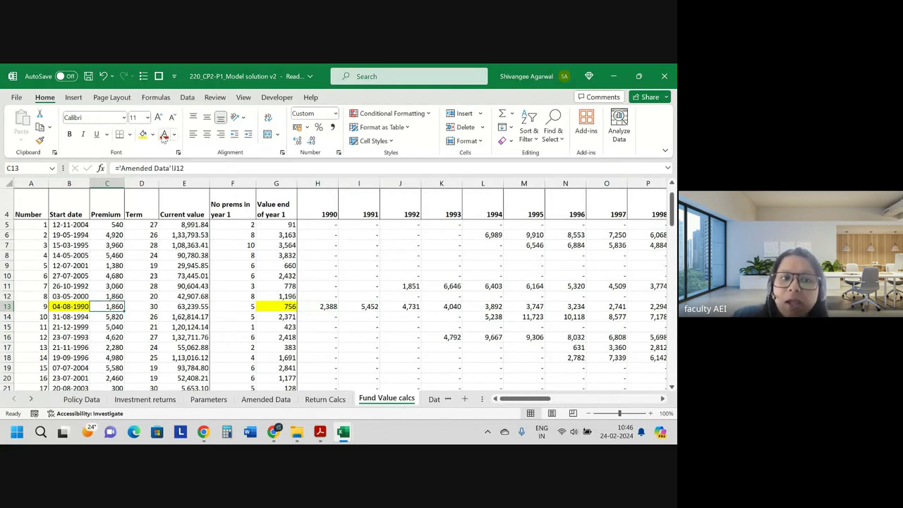
{"action": "left_click", "coordinate": [142, 136]}
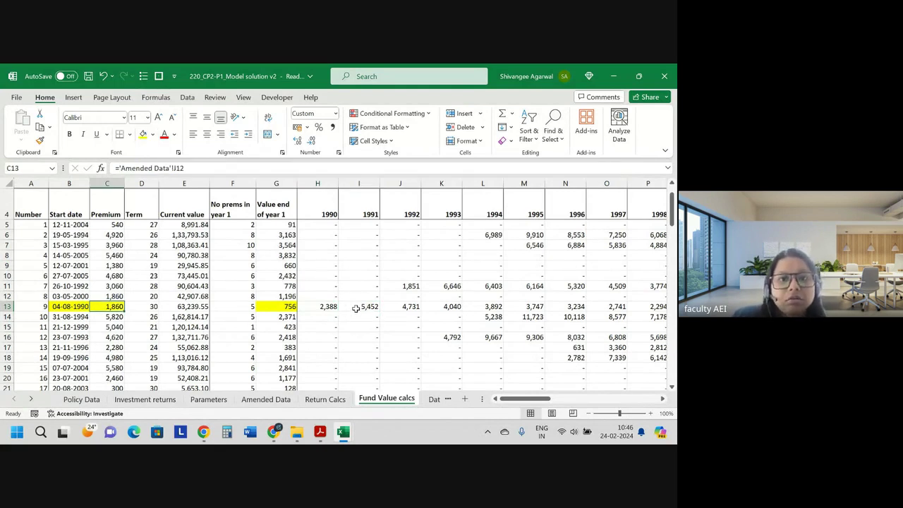
{"action": "left_click", "coordinate": [358, 307]}
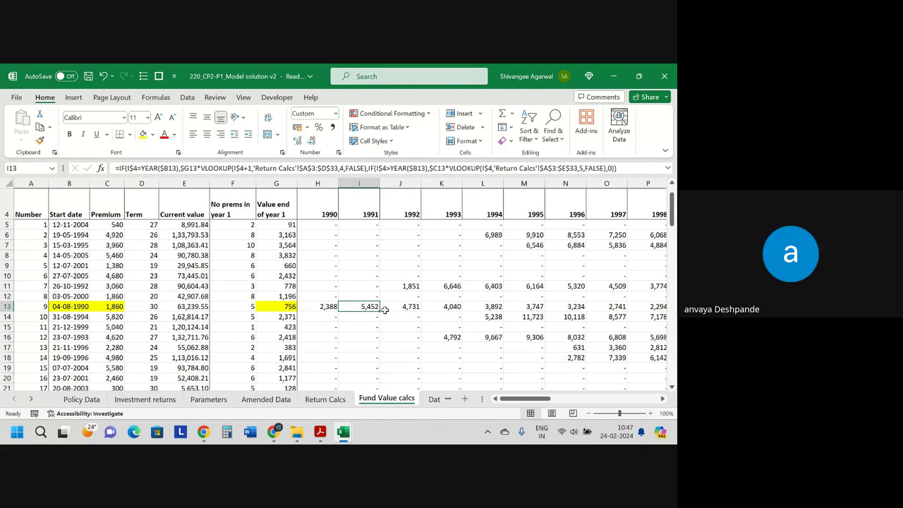
Step through policy 9's 1992–1994 fund values in J13 to L13
{"action": "left_click", "coordinate": [407, 307]}
{"action": "left_click", "coordinate": [443, 308]}
{"action": "left_click", "coordinate": [464, 309]}
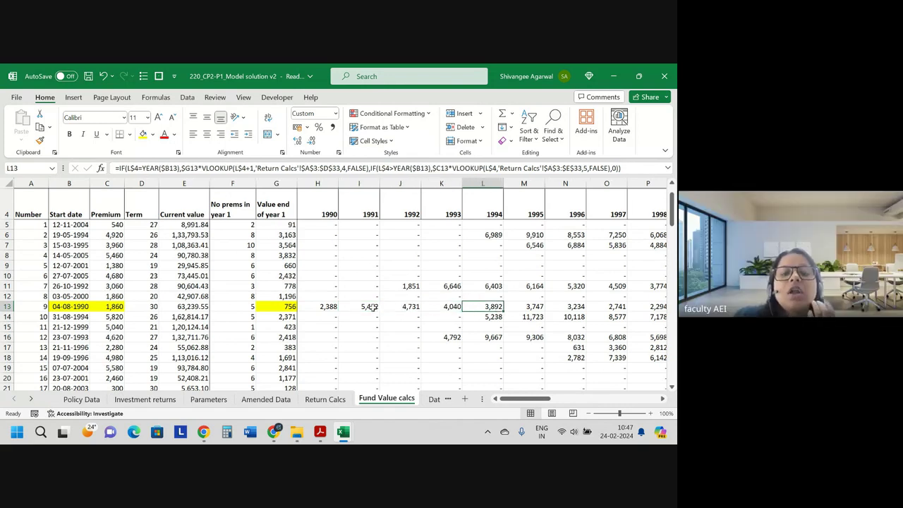
Review H5's IF/VLOOKUP fund value formula and the later value in V5, then bring up Return Calcs
{"action": "left_click", "coordinate": [336, 225]}
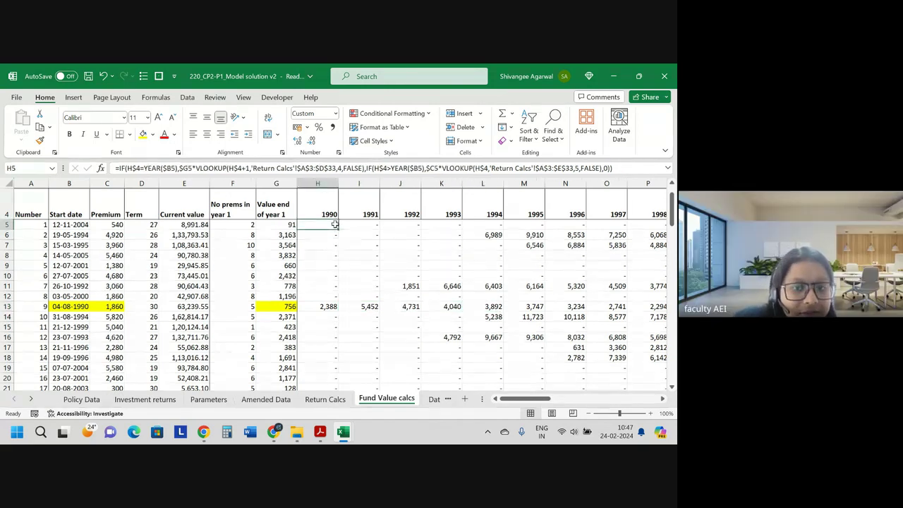
{"action": "double_click", "coordinate": [336, 224]}
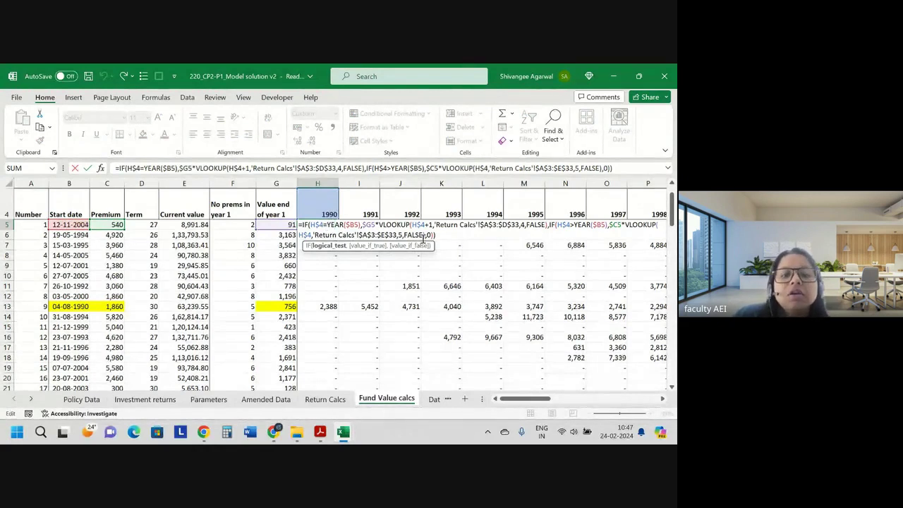
{"action": "left_click", "coordinate": [414, 245]}
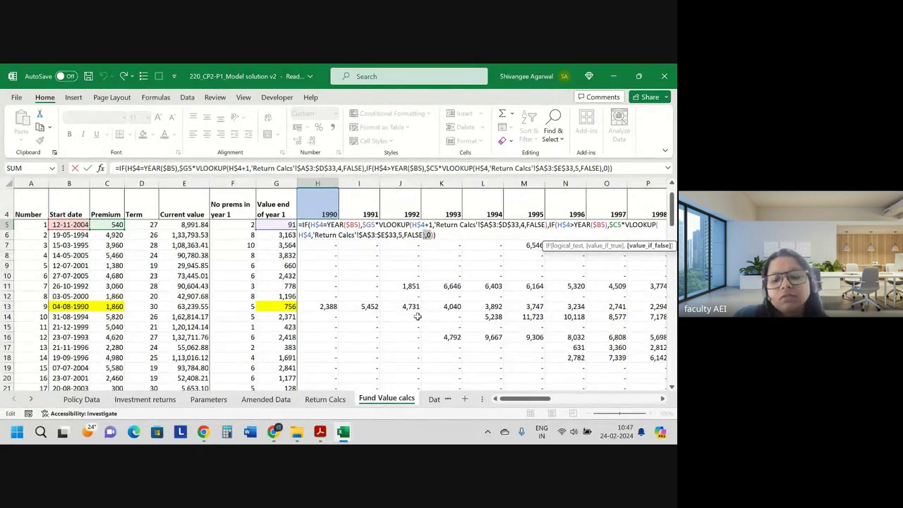
{"action": "key", "text": "Return"}
{"action": "left_click", "coordinate": [321, 226]}
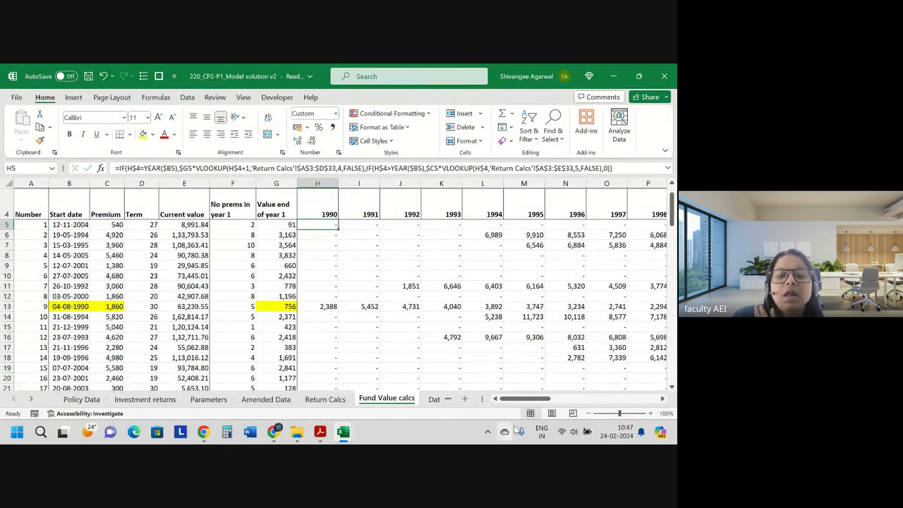
{"action": "mouse_move", "coordinate": [525, 400]}
{"action": "left_mouse_down"}
{"action": "mouse_move", "coordinate": [553, 406]}
{"action": "mouse_move", "coordinate": [527, 399]}
{"action": "left_mouse_up"}
{"action": "left_click", "coordinate": [531, 226]}
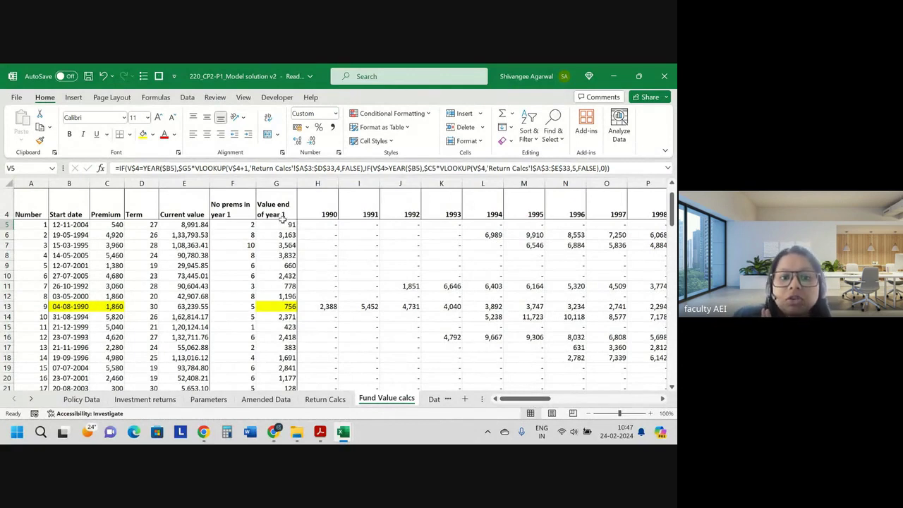
{"action": "left_click", "coordinate": [325, 400]}
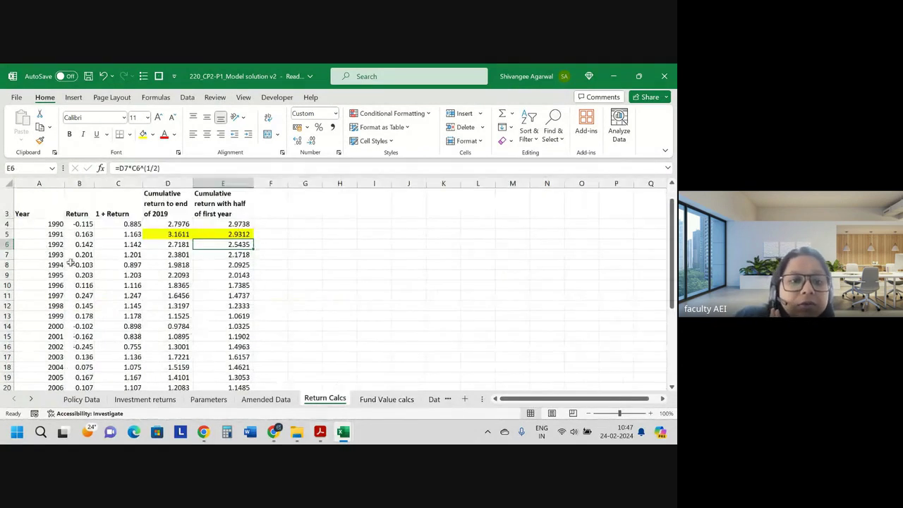
Fill the 2005 cumulative return 1.4101 in D19 yellow
{"action": "scroll", "coordinate": [81, 263], "scroll_direction": "down", "scroll_amount": 1}
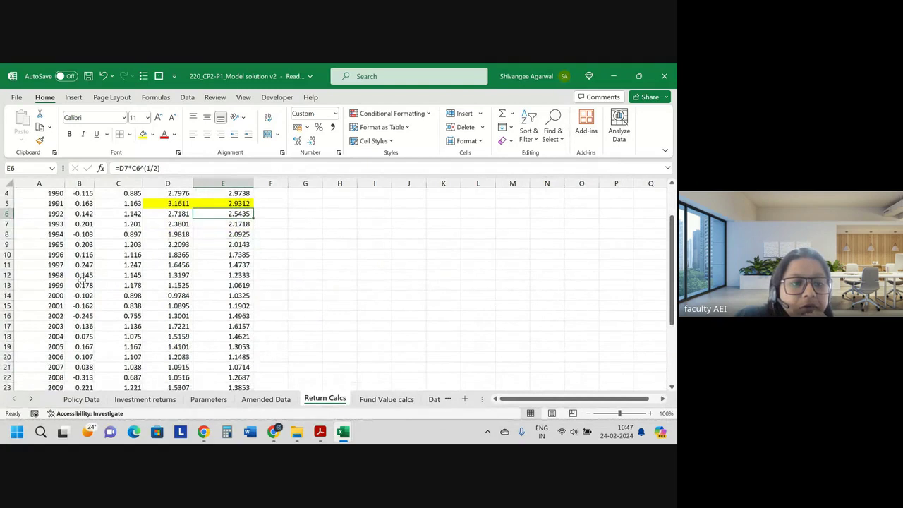
{"action": "scroll", "coordinate": [82, 282], "scroll_direction": "down", "scroll_amount": 1}
{"action": "scroll", "coordinate": [82, 286], "scroll_direction": "down", "scroll_amount": 2}
{"action": "left_click_drag", "start_coordinate": [57, 315], "coordinate": [192, 321]}
{"action": "left_click", "coordinate": [171, 319]}
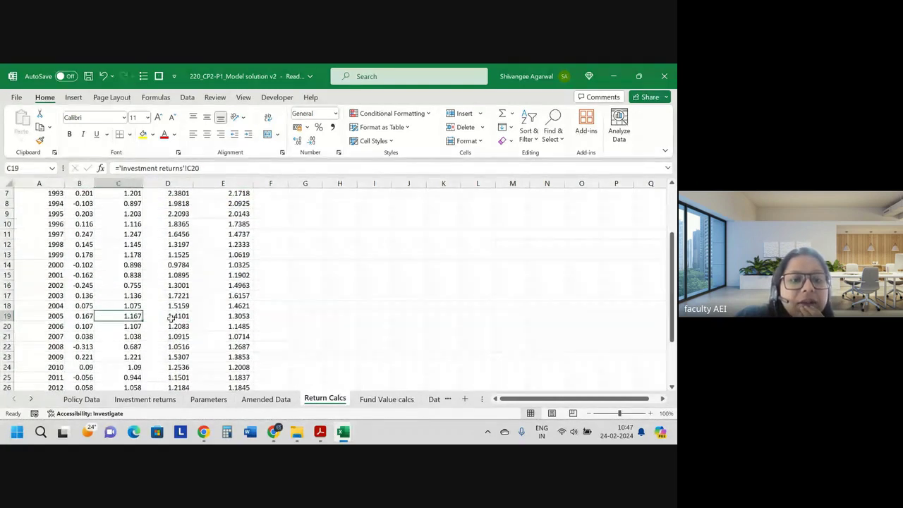
{"action": "left_click", "coordinate": [144, 137]}
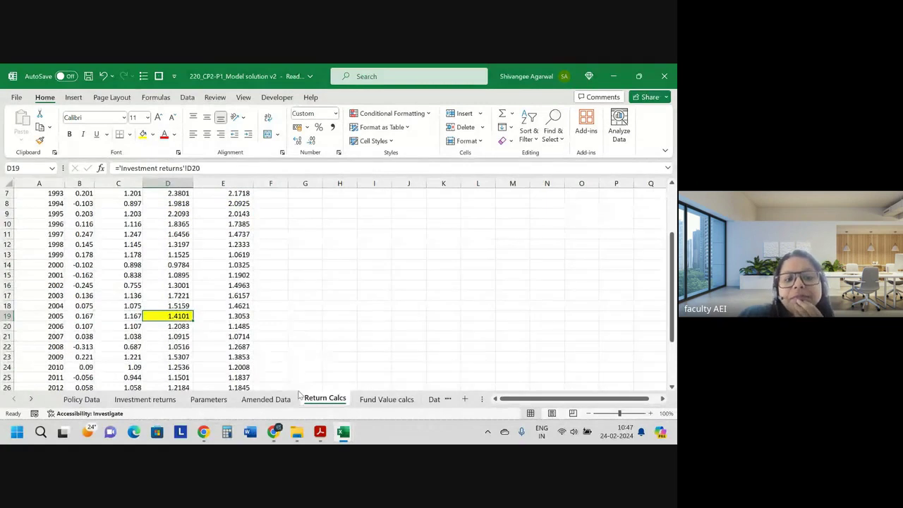
Enter =91*D19 in G19 to get 128.32, then return to Fund Value calcs
{"action": "left_click", "coordinate": [314, 316]}
{"action": "type", "text": "="}
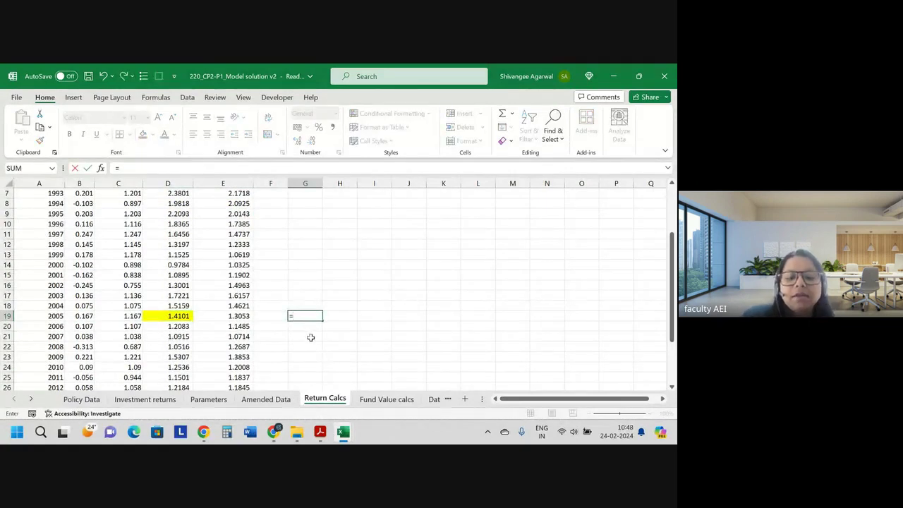
{"action": "type", "text": "91*D19"}
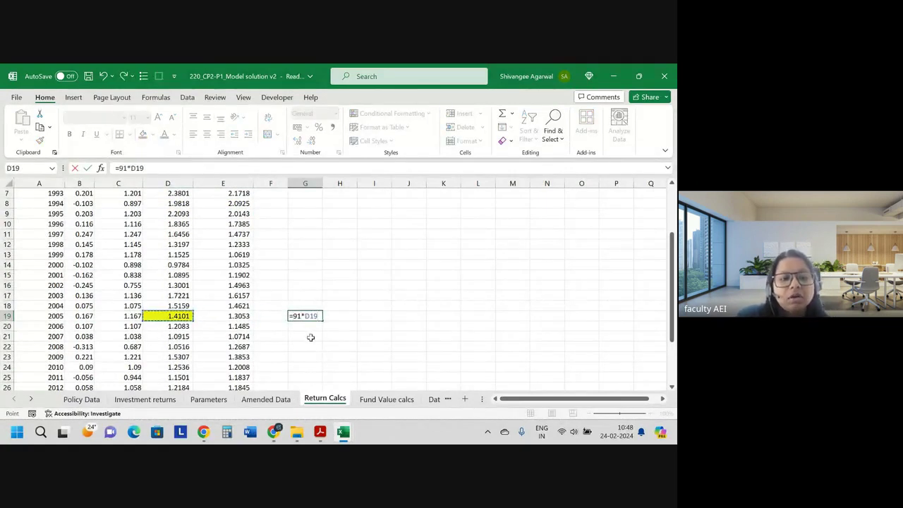
{"action": "key", "text": "Return"}
{"action": "left_click", "coordinate": [299, 315]}
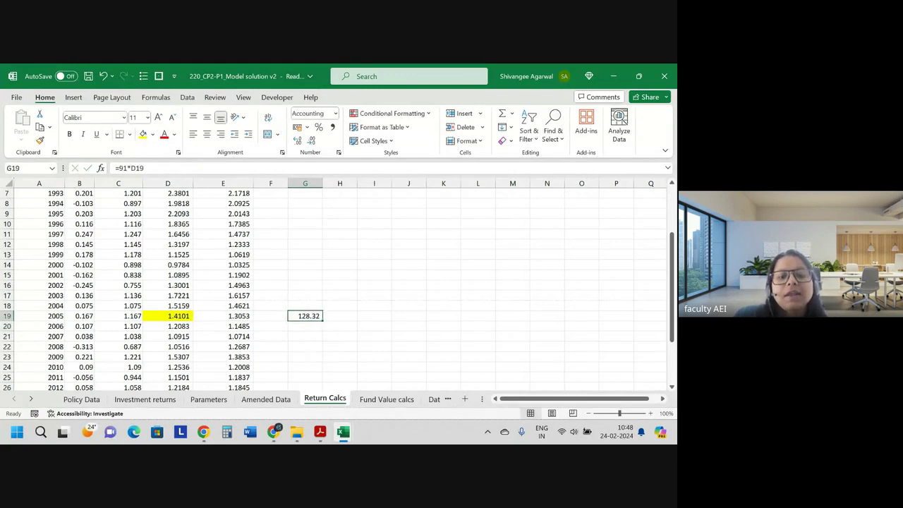
{"action": "left_click", "coordinate": [387, 399]}
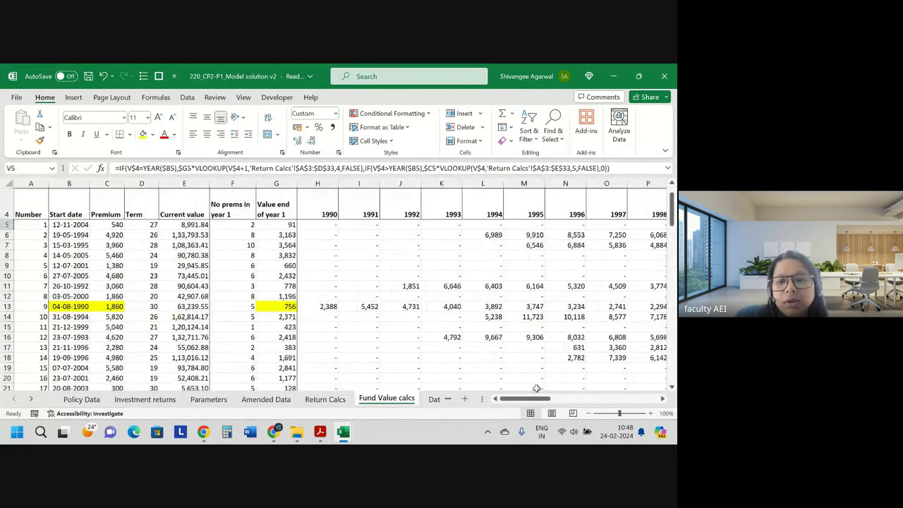
{"action": "mouse_move", "coordinate": [533, 399]}
{"action": "left_mouse_down"}
{"action": "mouse_move", "coordinate": [591, 409]}
{"action": "mouse_move", "coordinate": [554, 413]}
{"action": "mouse_move", "coordinate": [565, 413]}
{"action": "mouse_move", "coordinate": [537, 400]}
{"action": "left_mouse_up"}
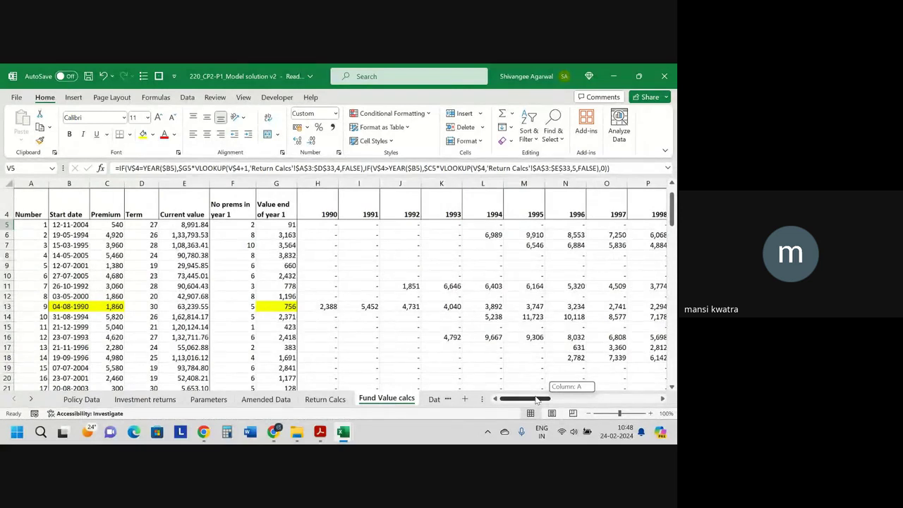
{"action": "left_click", "coordinate": [7, 276]}
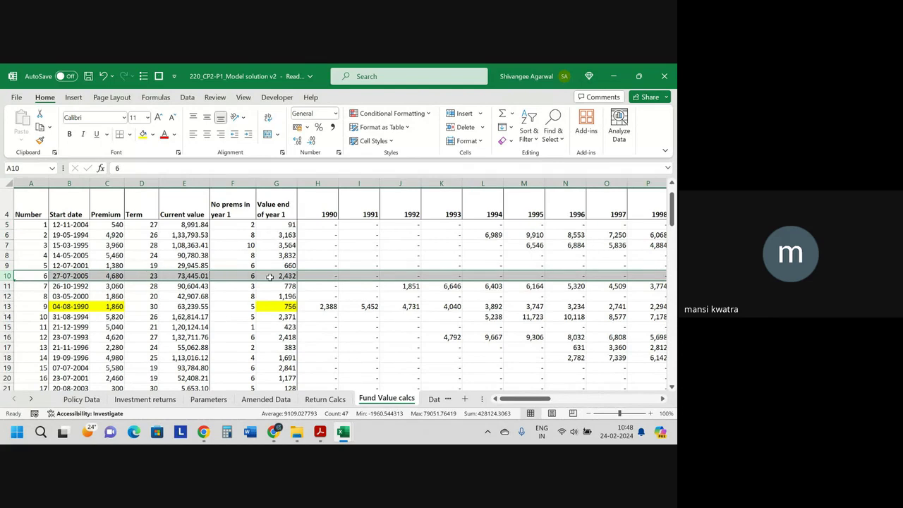
{"action": "left_click", "coordinate": [34, 288]}
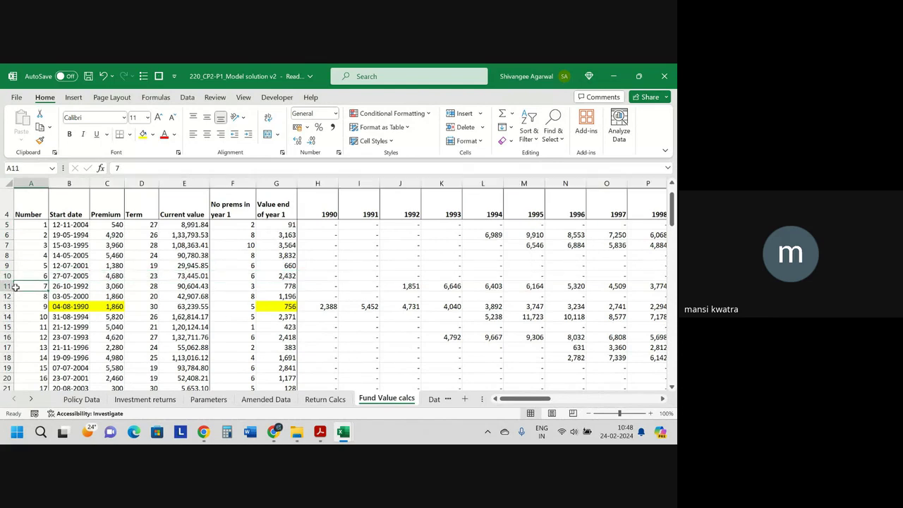
{"action": "left_click", "coordinate": [85, 284]}
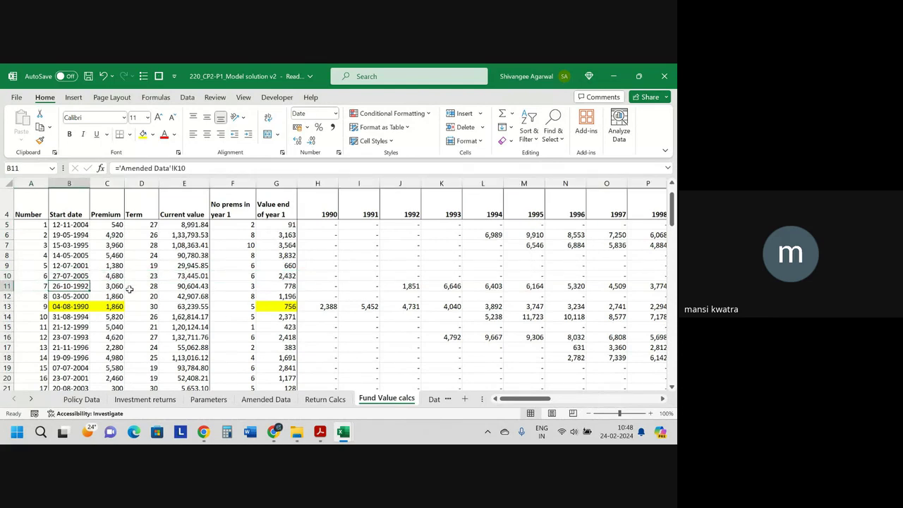
{"action": "left_click", "coordinate": [407, 286]}
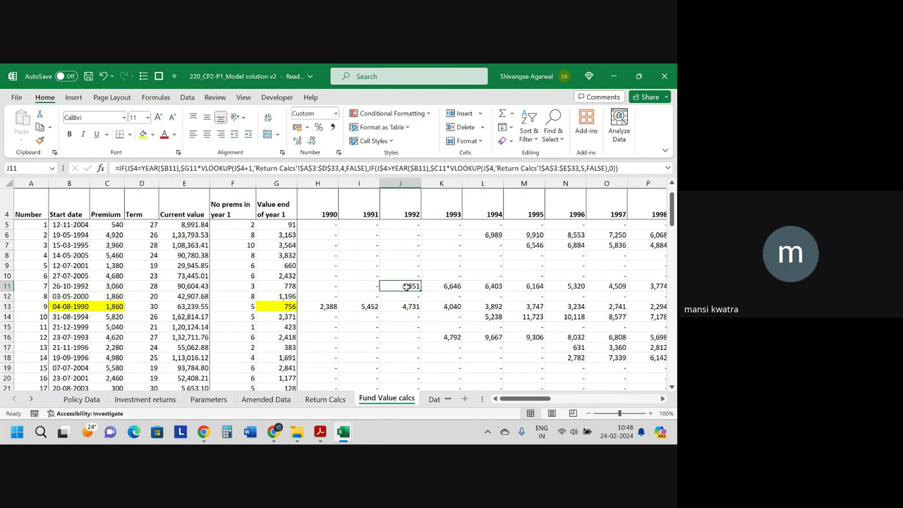
{"action": "left_click", "coordinate": [453, 285]}
{"action": "left_click", "coordinate": [481, 288]}
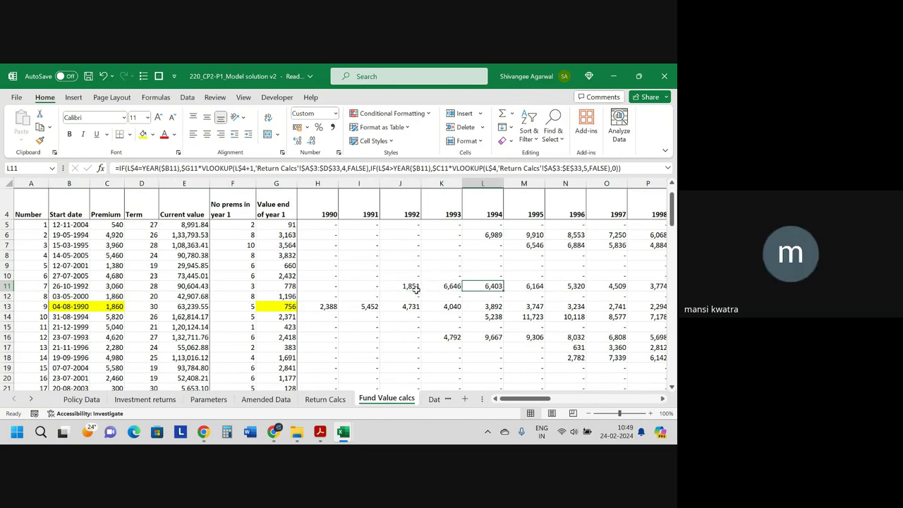
{"action": "left_click", "coordinate": [415, 287]}
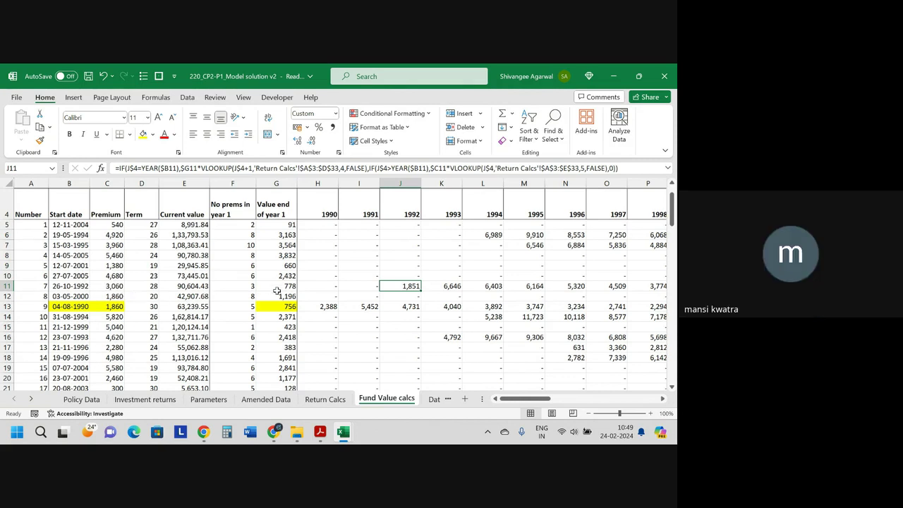
{"action": "left_click", "coordinate": [289, 284]}
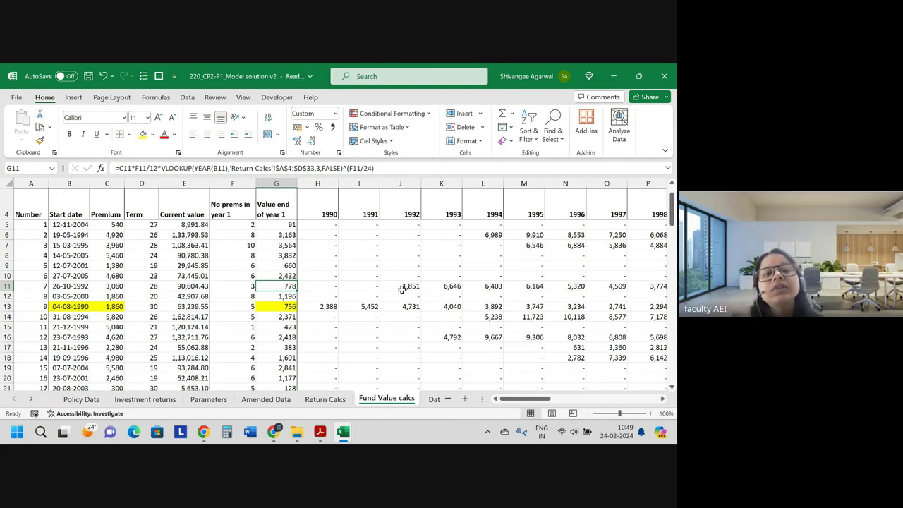
Check the 1994 and 1996 yearly returns in Return Calcs column B
{"action": "left_click", "coordinate": [321, 399]}
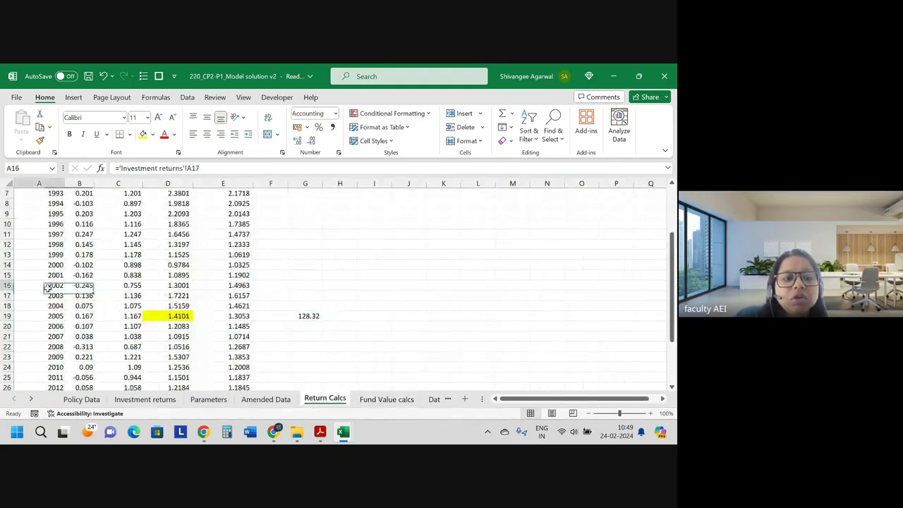
{"action": "left_click", "coordinate": [83, 255]}
{"action": "left_click", "coordinate": [83, 224]}
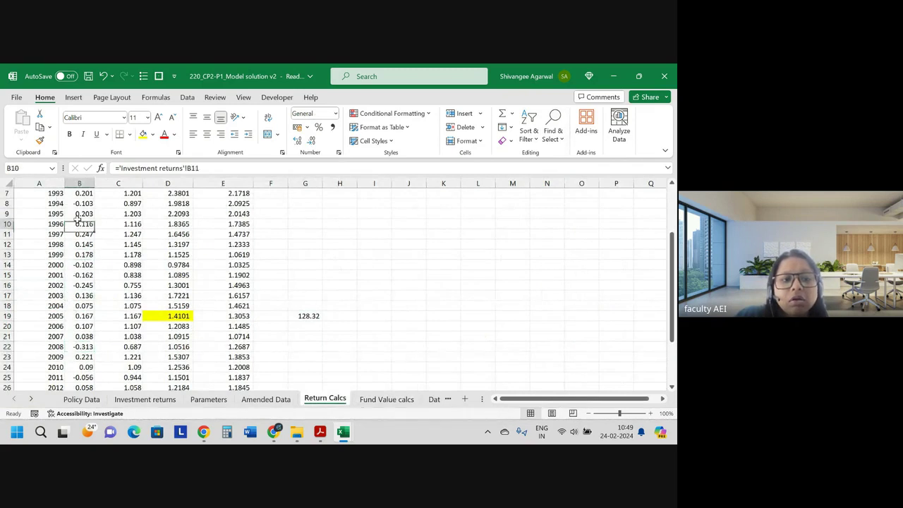
{"action": "left_click", "coordinate": [79, 203]}
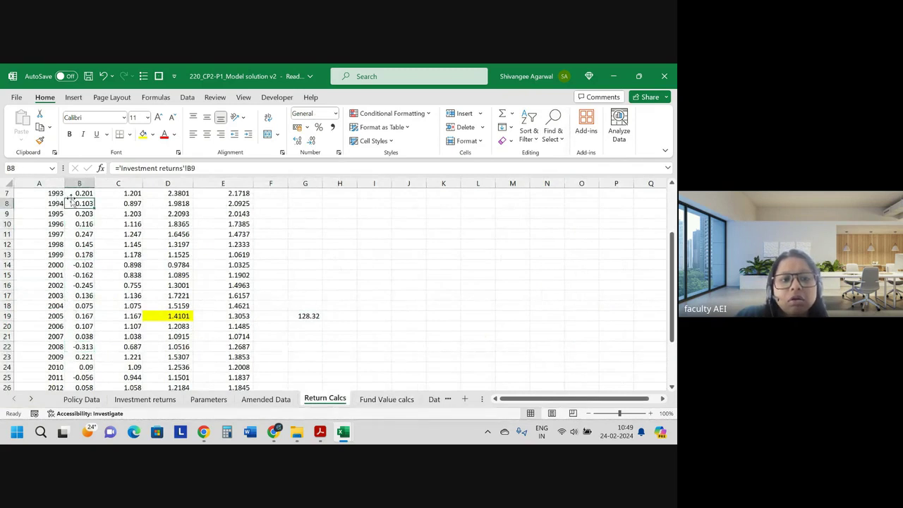
{"action": "left_click", "coordinate": [388, 399]}
Inspect J11–L11's fund value formulas and select J11:AK11 to read the 1,10,090 sum
{"action": "left_click", "coordinate": [410, 288]}
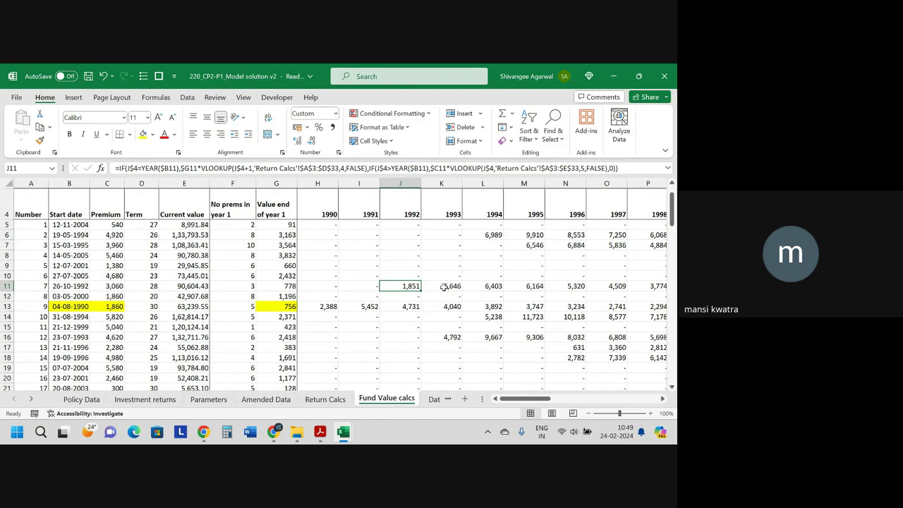
{"action": "left_click", "coordinate": [443, 287]}
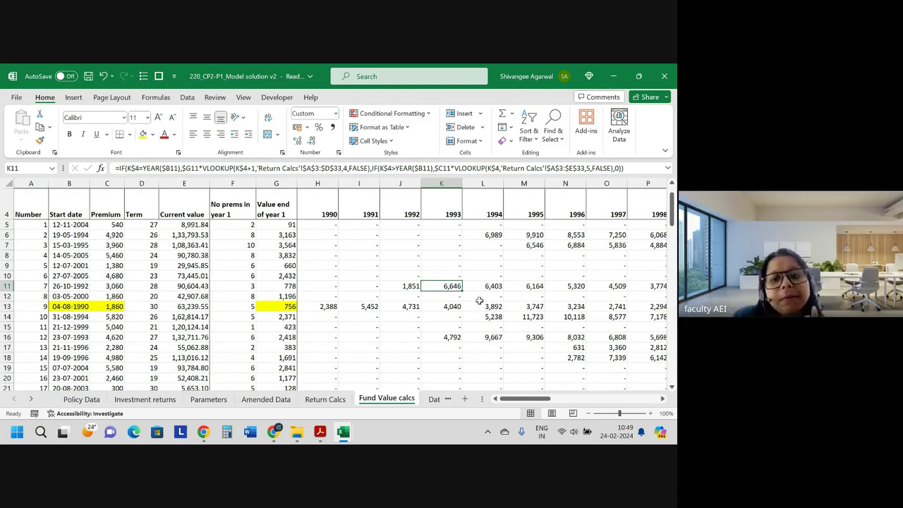
{"action": "left_click", "coordinate": [481, 287]}
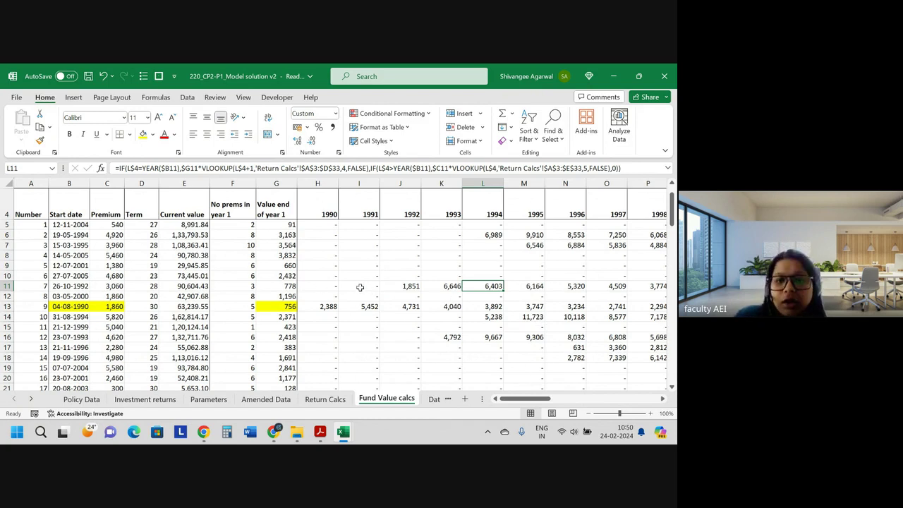
{"action": "left_click", "coordinate": [411, 287]}
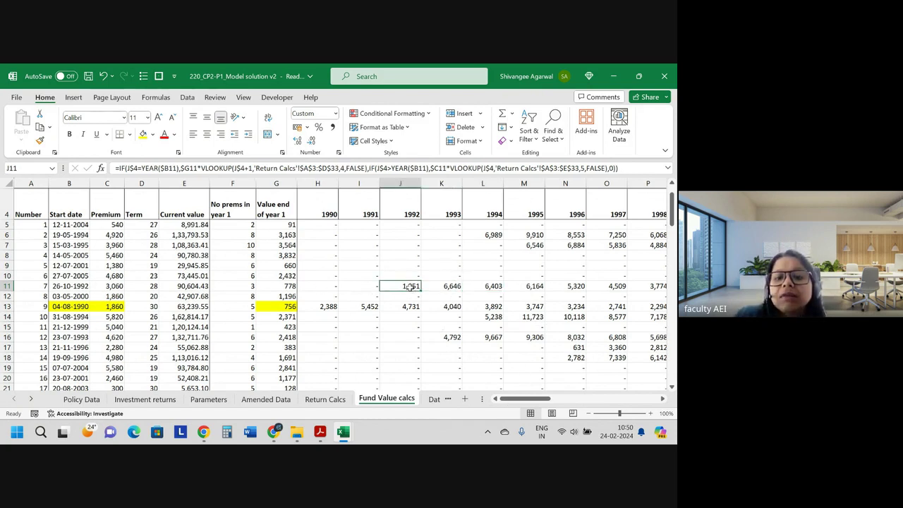
{"action": "left_click_drag", "start_coordinate": [411, 286], "coordinate": [628, 286]}
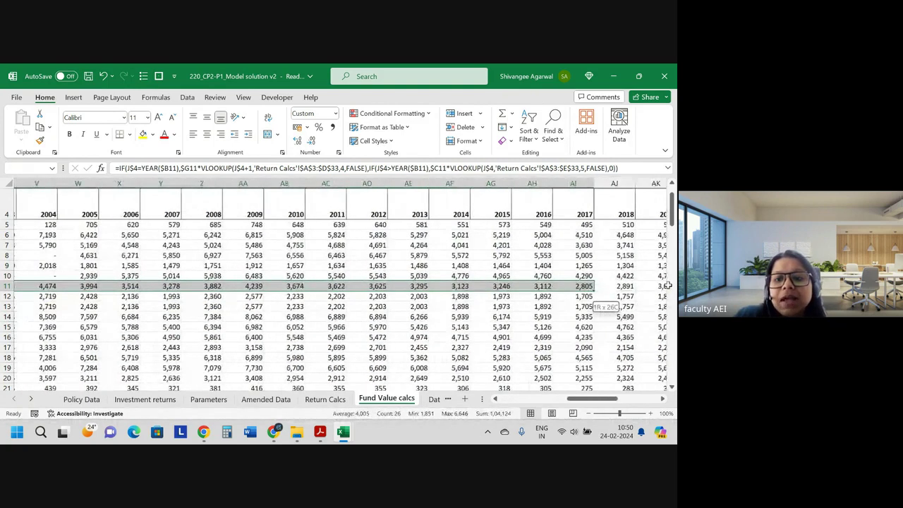
{"action": "left_click_drag", "start_coordinate": [667, 285], "coordinate": [613, 285]}
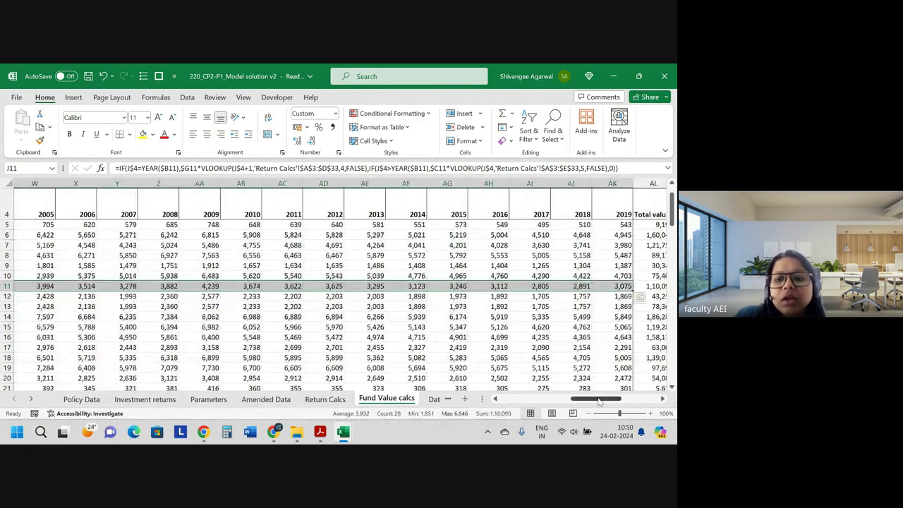
{"action": "left_click_drag", "start_coordinate": [602, 400], "coordinate": [620, 404]}
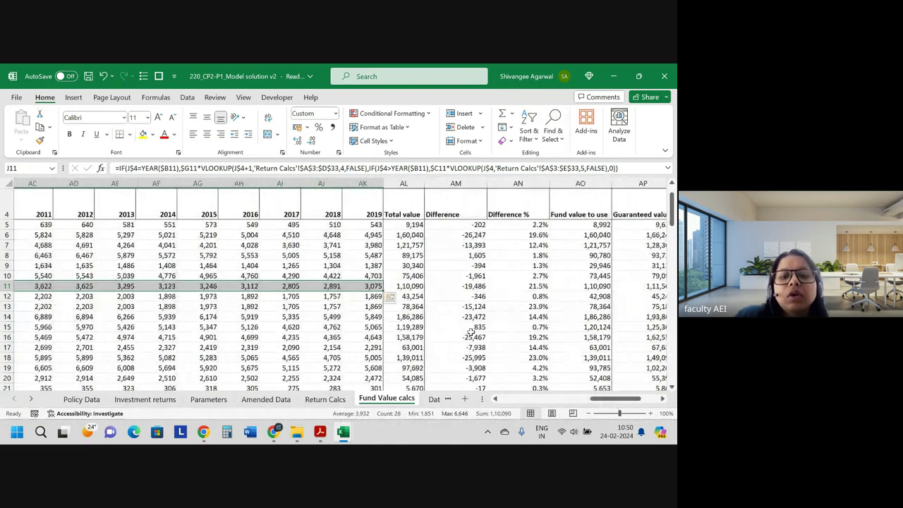
{"action": "left_click", "coordinate": [401, 286]}
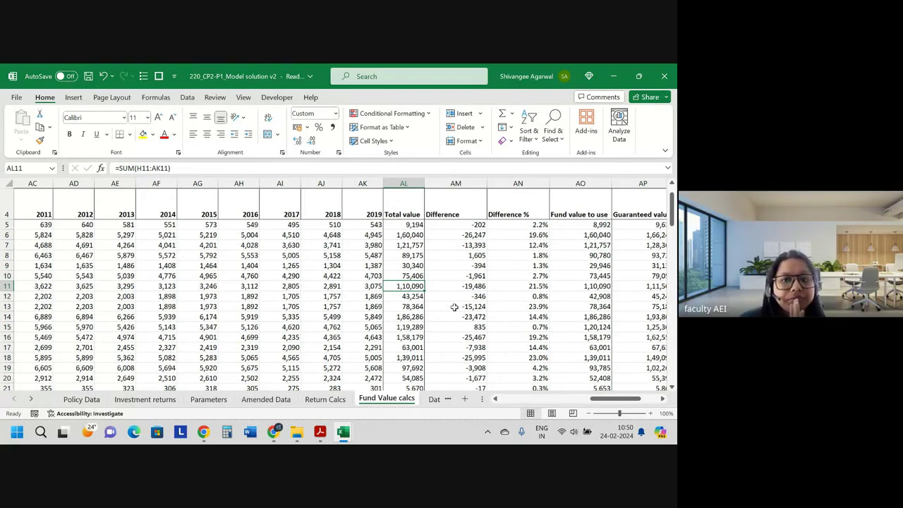
{"action": "scroll", "coordinate": [430, 259], "scroll_direction": "up", "scroll_amount": 1}
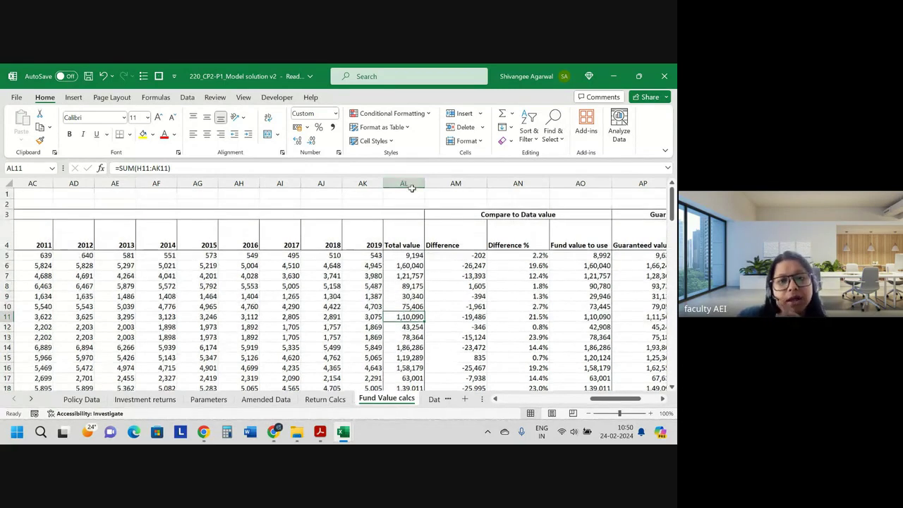
{"action": "left_click", "coordinate": [404, 182]}
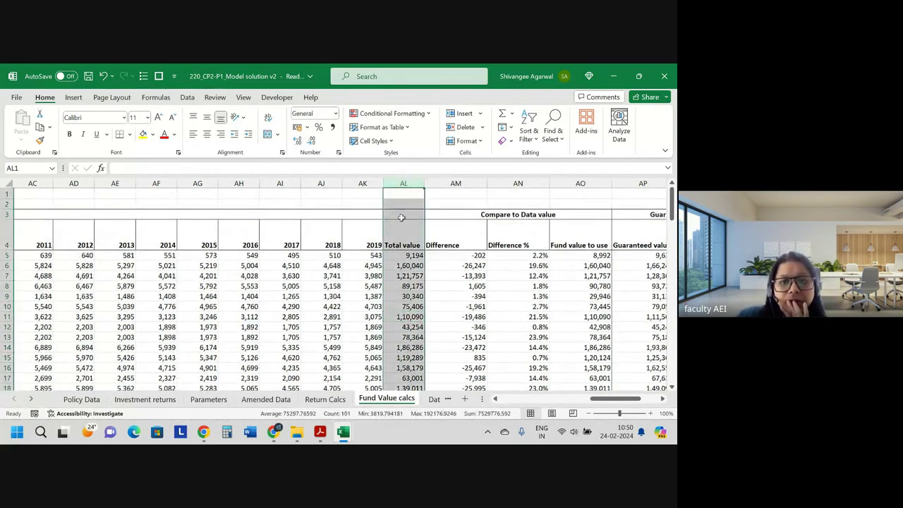
{"action": "left_click", "coordinate": [399, 276]}
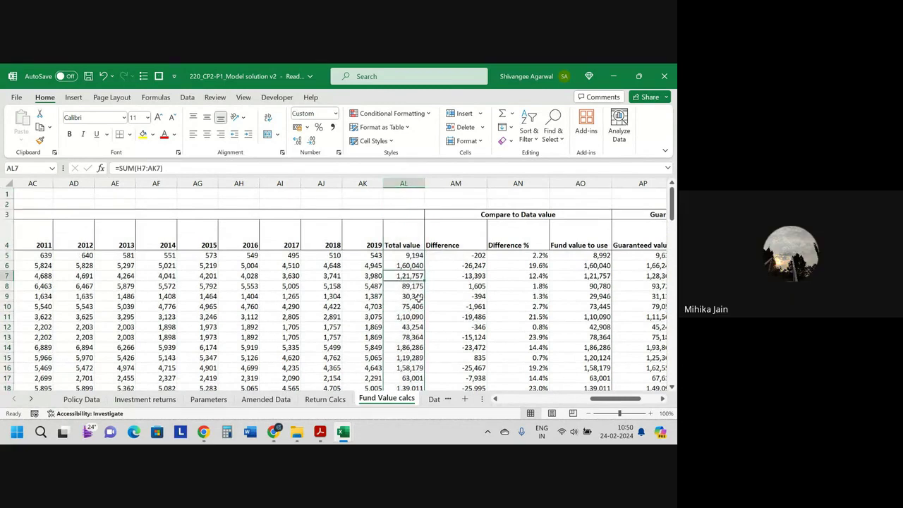
{"action": "left_click_drag", "start_coordinate": [613, 399], "coordinate": [522, 399]}
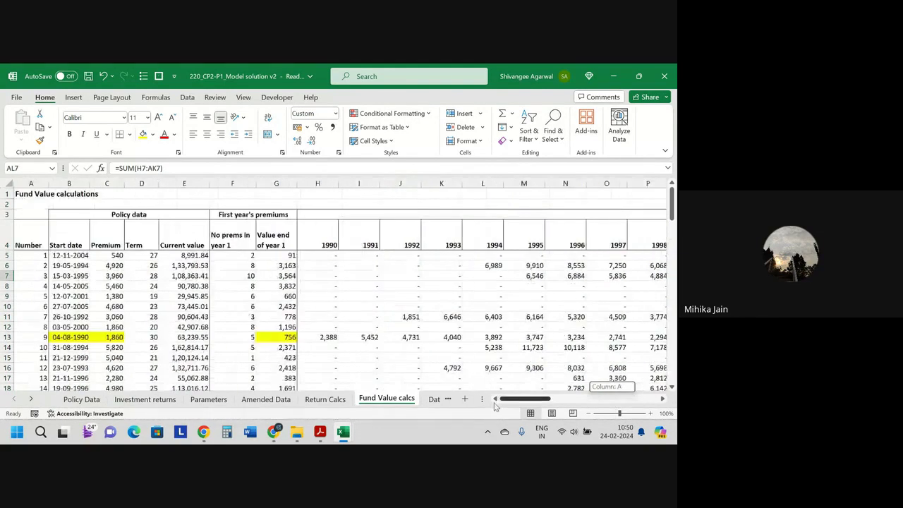
Cancel the overwrite prompt and re-enter F13's premium-count formula unchanged, giving 5
{"action": "scroll", "coordinate": [328, 339], "scroll_direction": "down", "scroll_amount": 1}
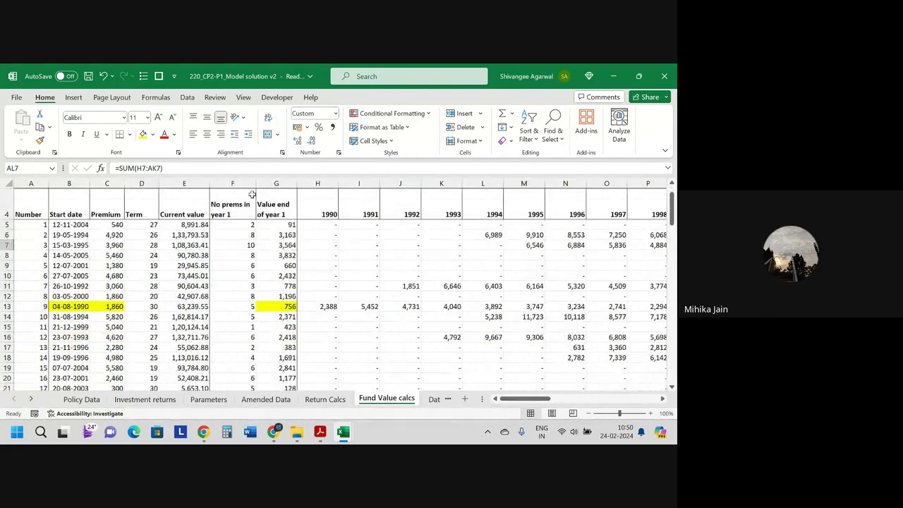
{"action": "left_click", "coordinate": [243, 308]}
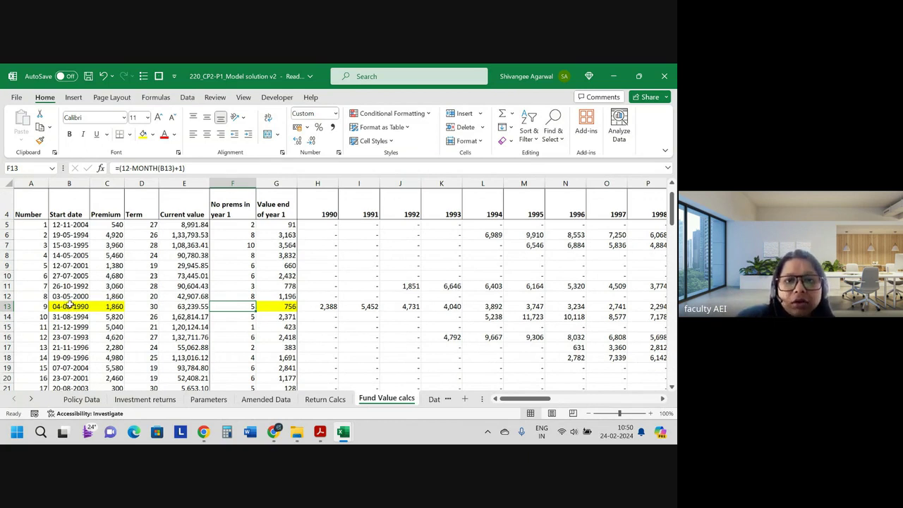
{"action": "left_click_drag", "start_coordinate": [223, 312], "coordinate": [231, 302]}
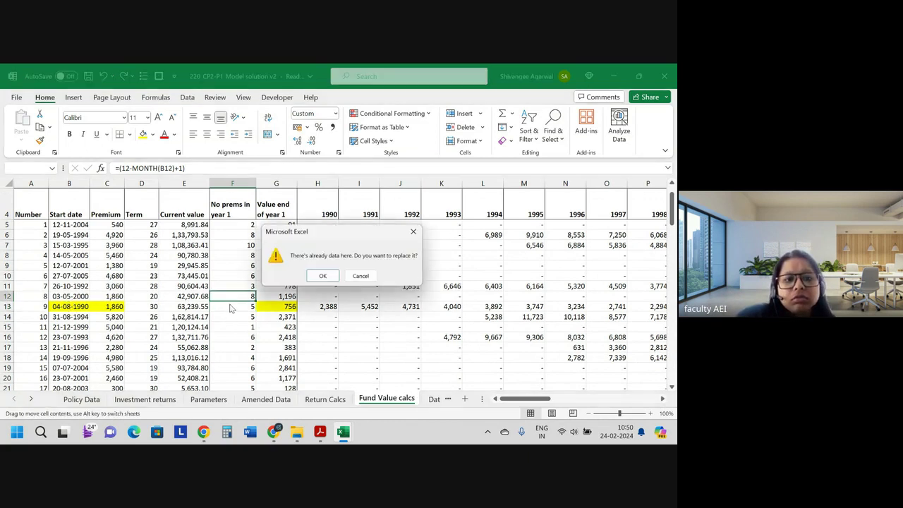
{"action": "left_click", "coordinate": [361, 276]}
{"action": "double_click", "coordinate": [238, 305]}
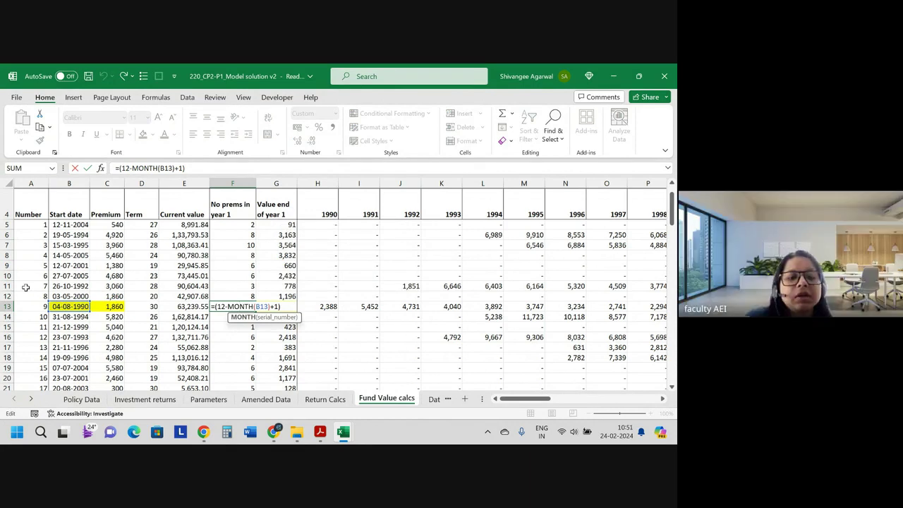
{"action": "key", "text": "ctrl+Return"}
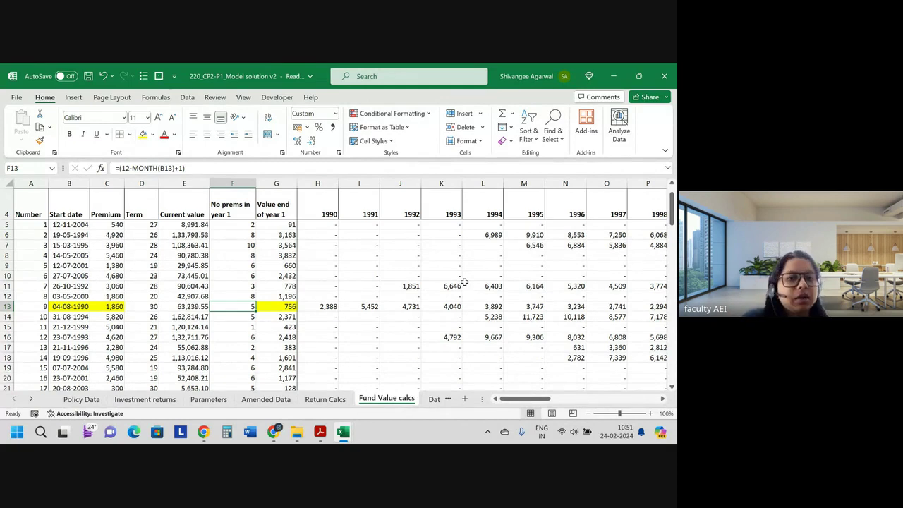
Inspect G13's year-end value of 756 and H13, then scroll across to columns AE–AR
{"action": "left_click", "coordinate": [289, 306]}
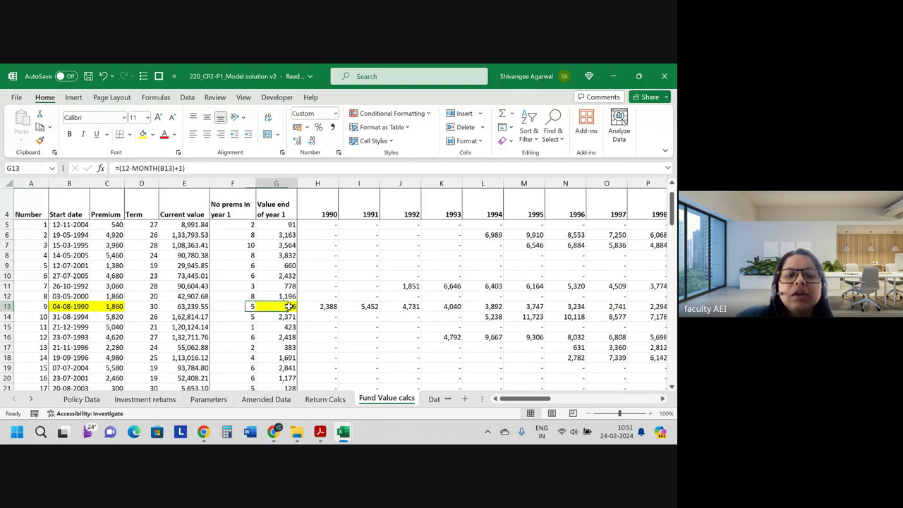
{"action": "left_click", "coordinate": [339, 309]}
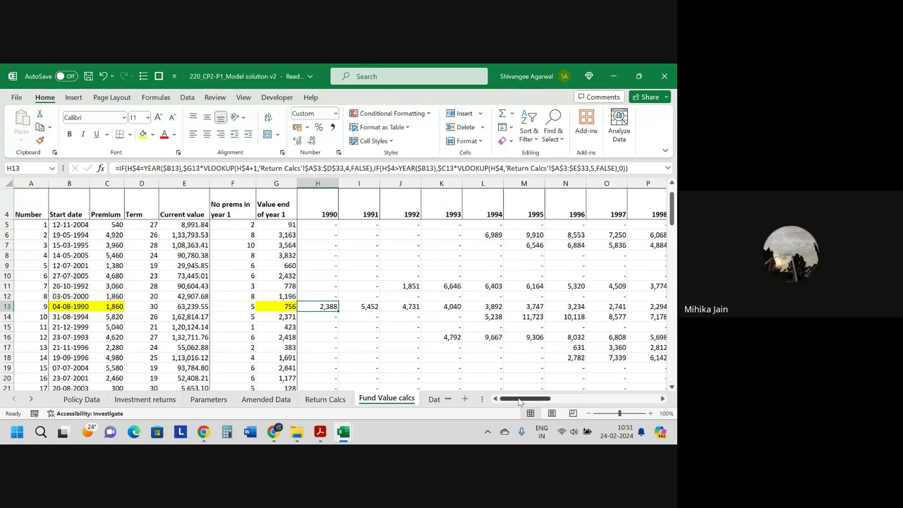
{"action": "left_click_drag", "start_coordinate": [521, 400], "coordinate": [615, 426]}
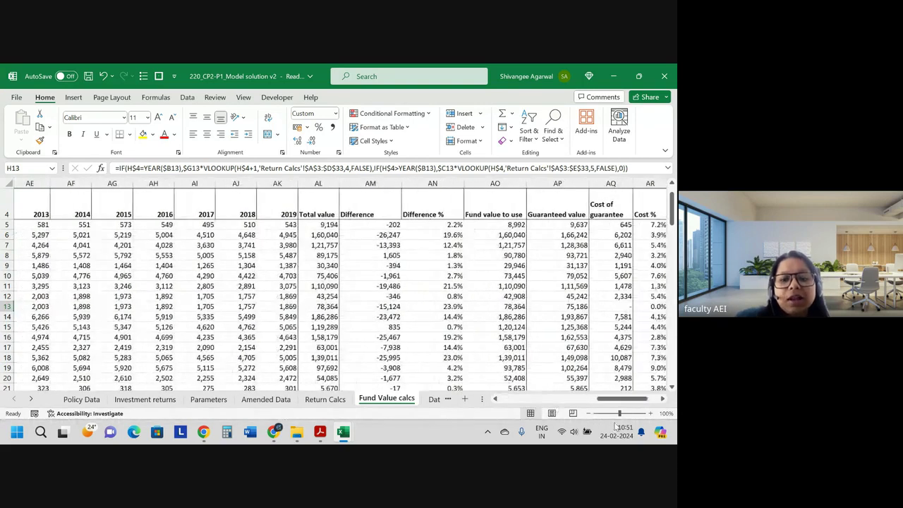
Compare the Total value column AL with Amended Data's Current value column E
{"action": "left_click", "coordinate": [337, 184]}
{"action": "left_click", "coordinate": [331, 256]}
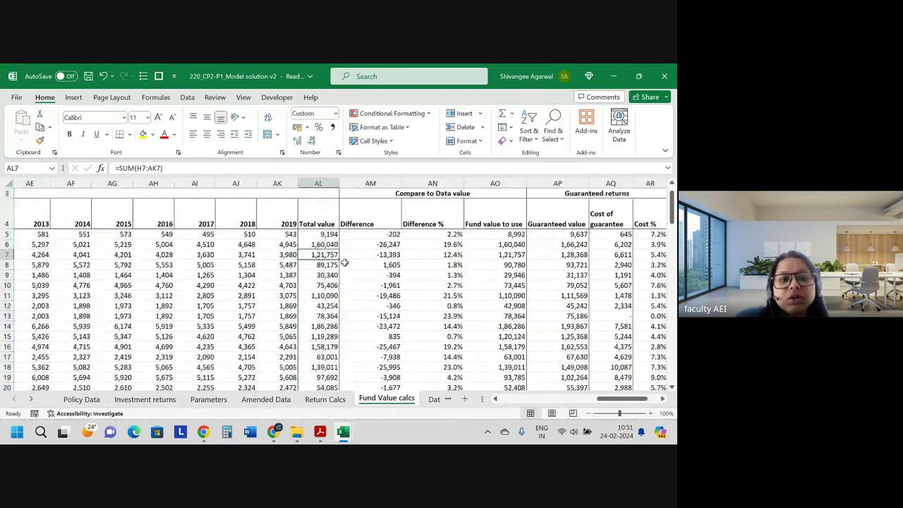
{"action": "scroll", "coordinate": [399, 288], "scroll_direction": "up", "scroll_amount": 1}
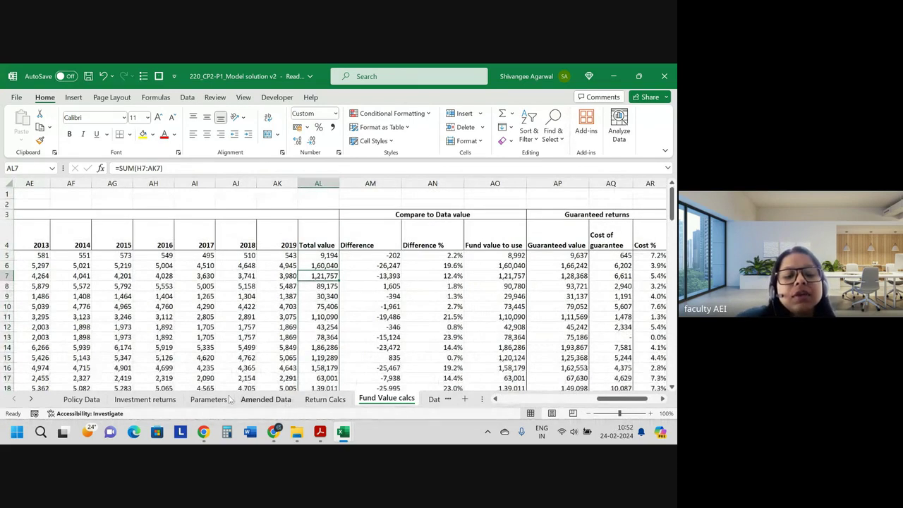
{"action": "left_click", "coordinate": [255, 399]}
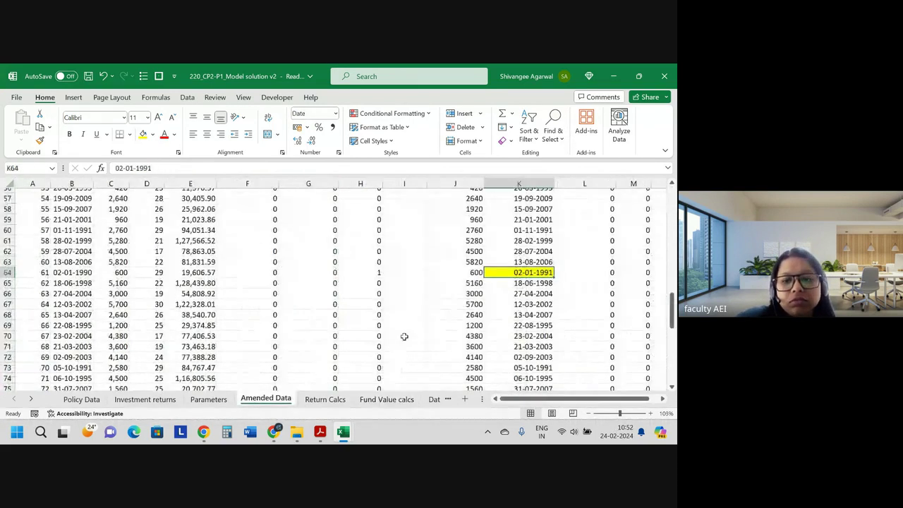
{"action": "scroll", "coordinate": [404, 336], "scroll_direction": "up", "scroll_amount": 3}
{"action": "scroll", "coordinate": [170, 224], "scroll_direction": "up", "scroll_amount": 15}
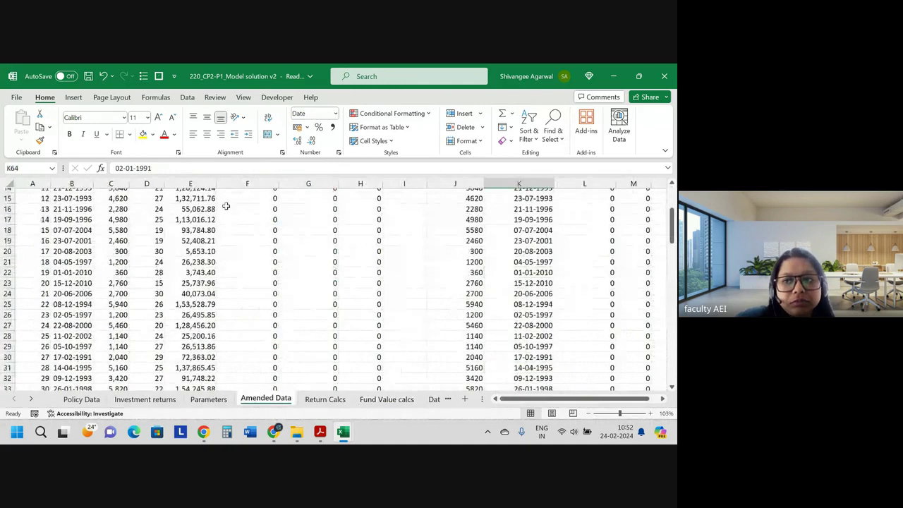
{"action": "left_click", "coordinate": [190, 184]}
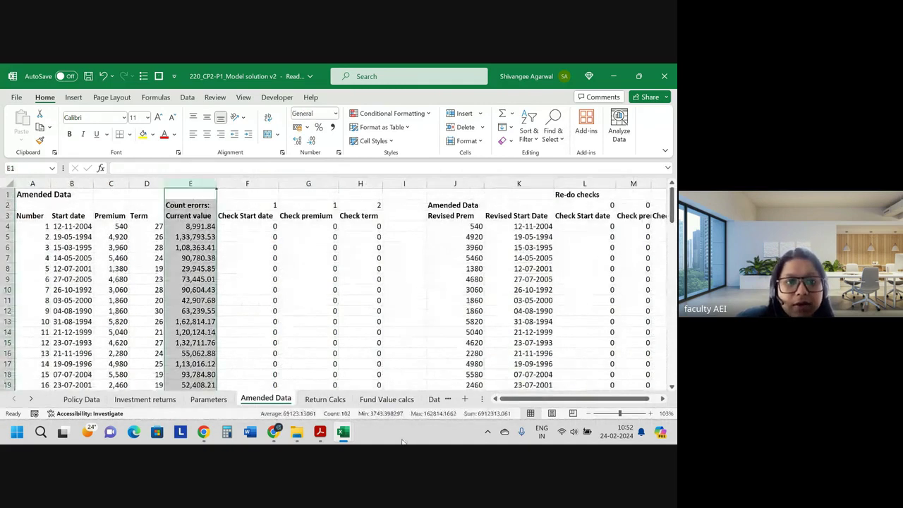
{"action": "left_click", "coordinate": [386, 399]}
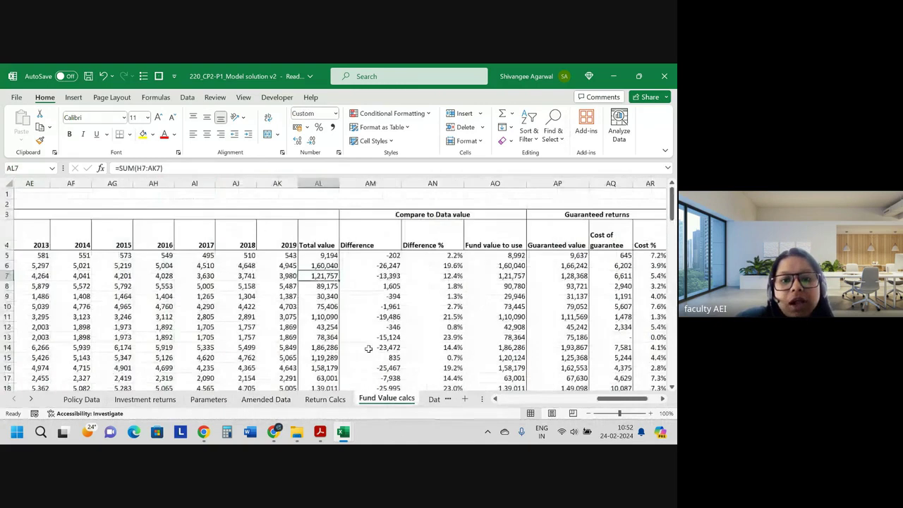
Enter Difference =E5-AL5 in AM5 and Difference % =ABS(AM5/E5) in AN5
{"action": "left_click", "coordinate": [365, 255]}
{"action": "double_click", "coordinate": [365, 255]}
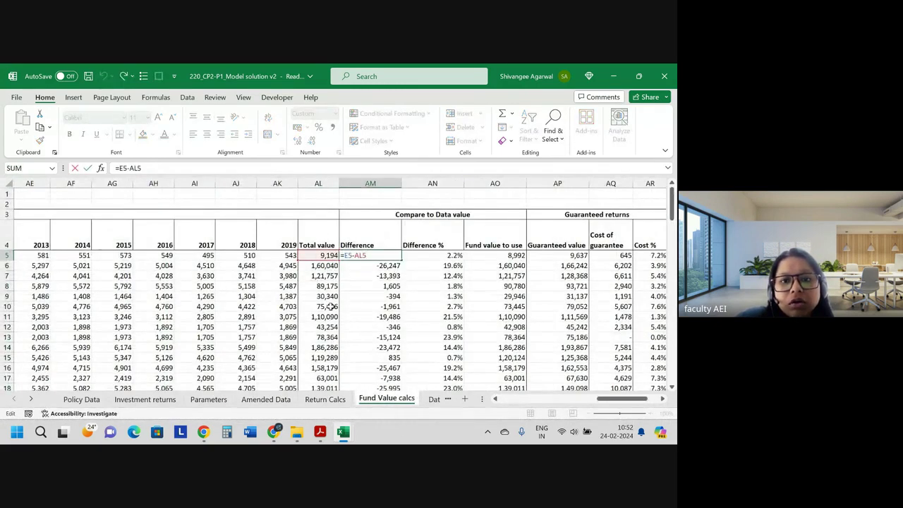
{"action": "left_click_drag", "start_coordinate": [621, 398], "coordinate": [459, 404]}
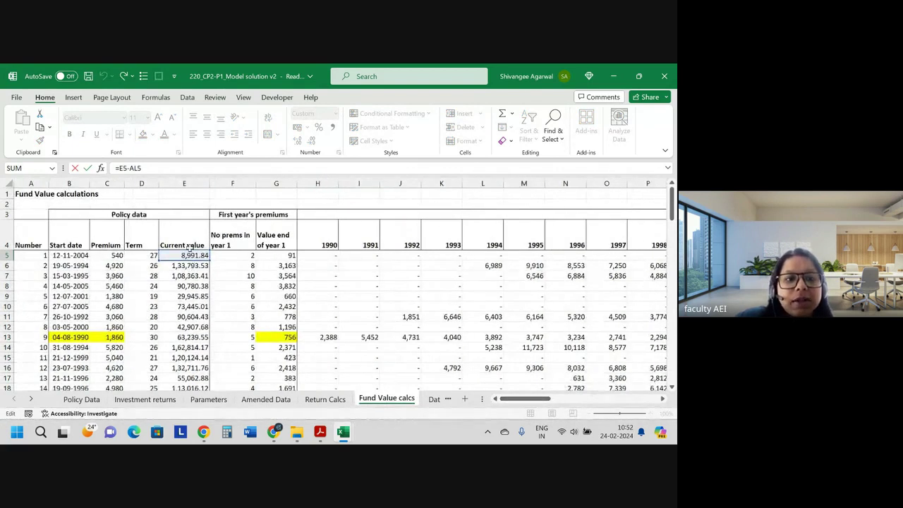
{"action": "left_click_drag", "start_coordinate": [534, 404], "coordinate": [635, 402]}
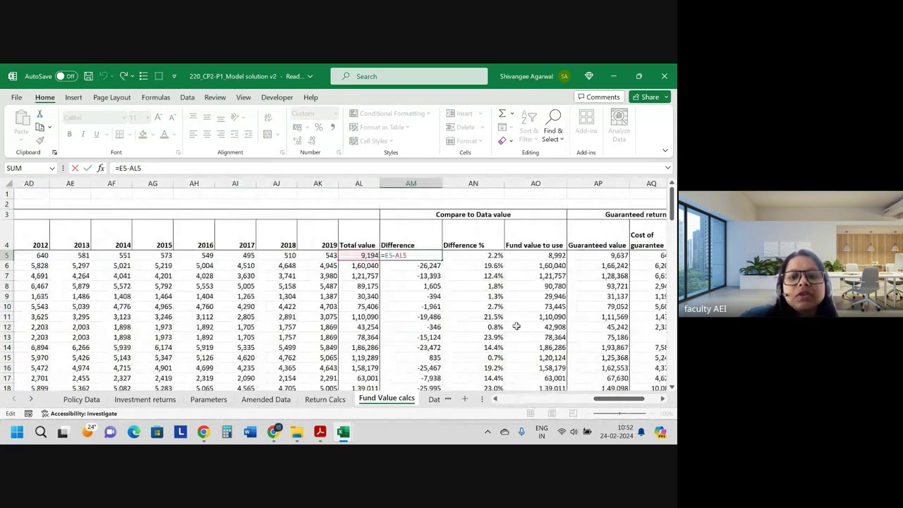
{"action": "key", "text": "Return"}
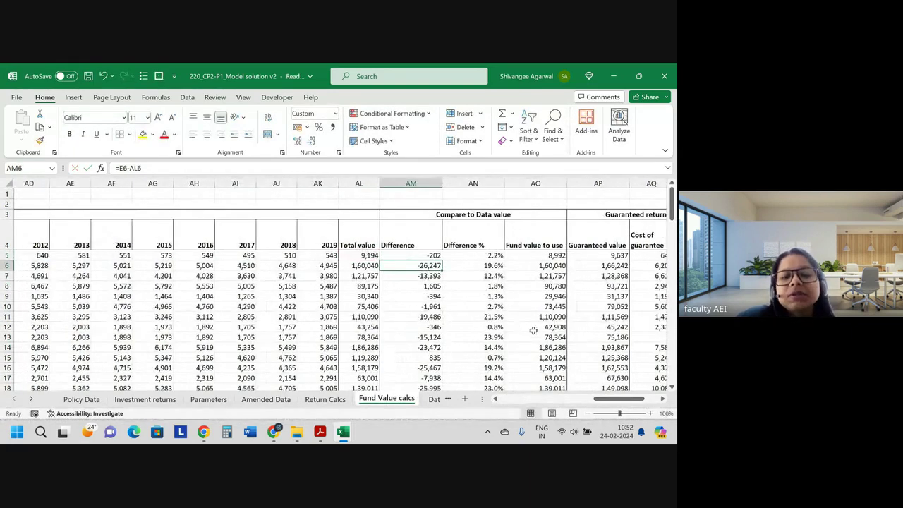
{"action": "left_click", "coordinate": [478, 254]}
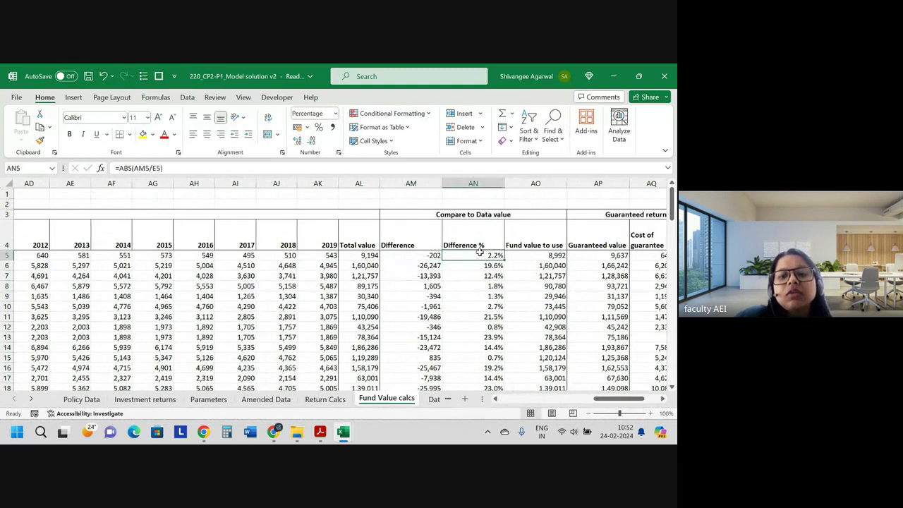
{"action": "double_click", "coordinate": [479, 254]}
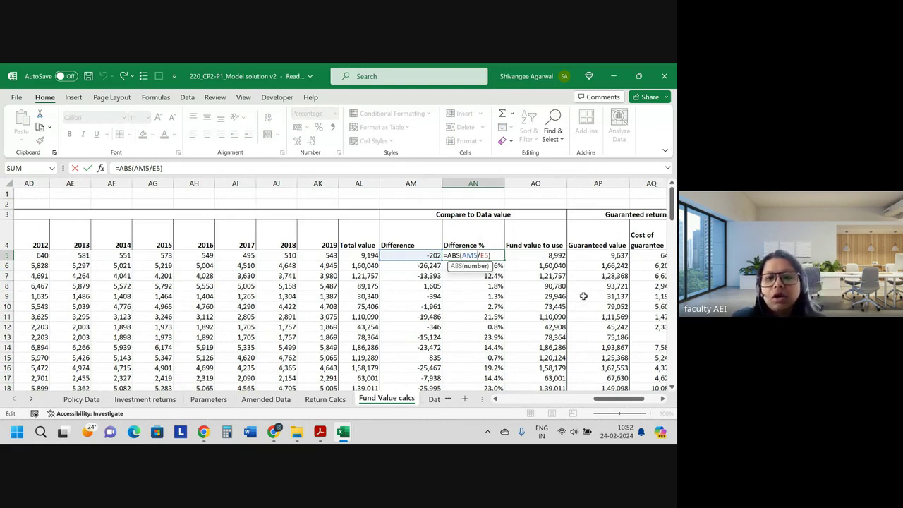
{"action": "key", "text": "Return"}
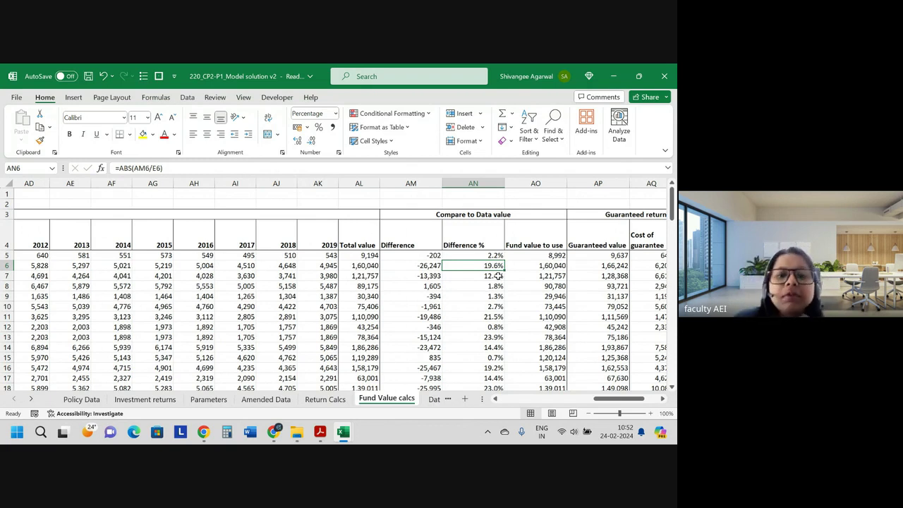
Check AO5's Fund value to use formula and shrink the window to reveal the question paper
{"action": "left_click", "coordinate": [351, 182]}
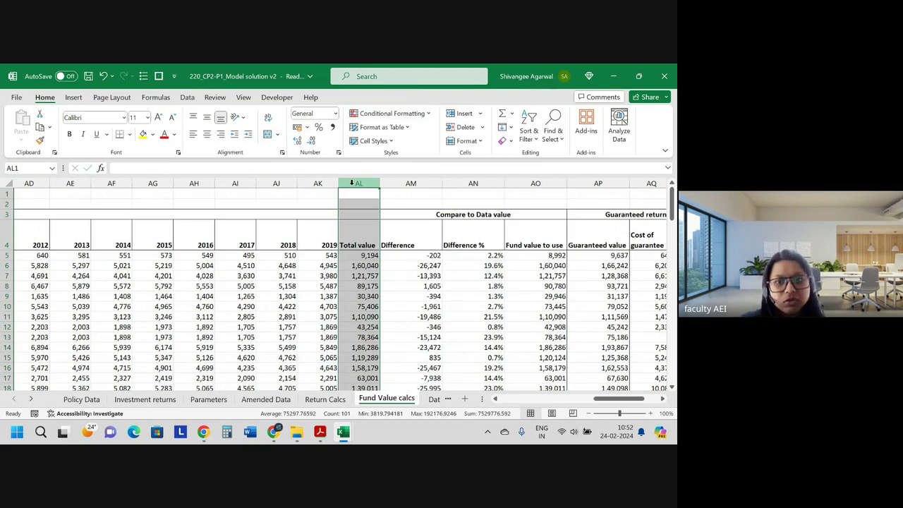
{"action": "left_click", "coordinate": [536, 255]}
{"action": "left_click", "coordinate": [472, 264]}
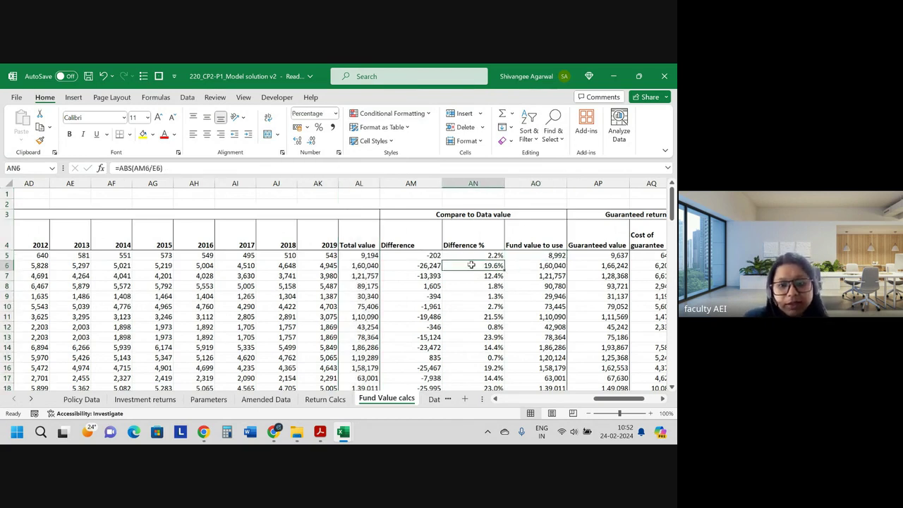
{"action": "key", "text": "super+Down"}
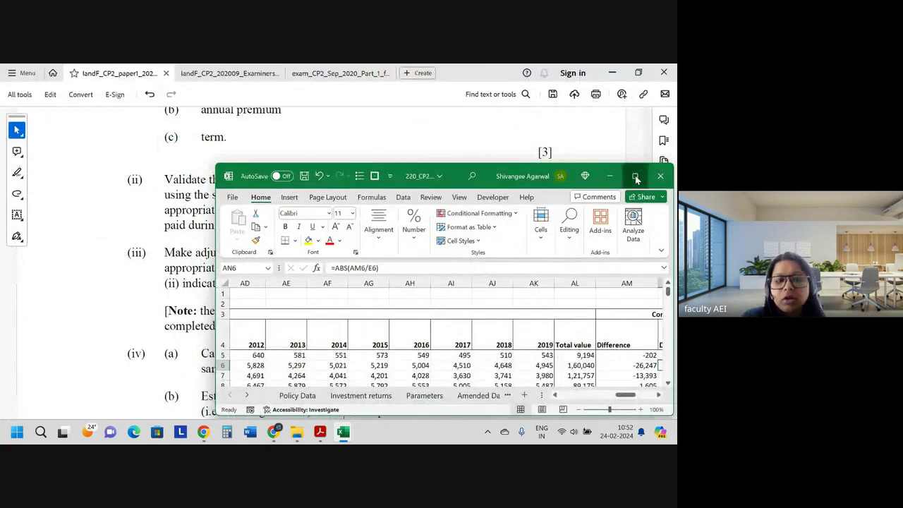
{"action": "left_click", "coordinate": [635, 177]}
{"action": "key", "text": "ctrl+Down"}
{"action": "key", "text": "ctrl+Down"}
{"action": "key", "text": "Down"}
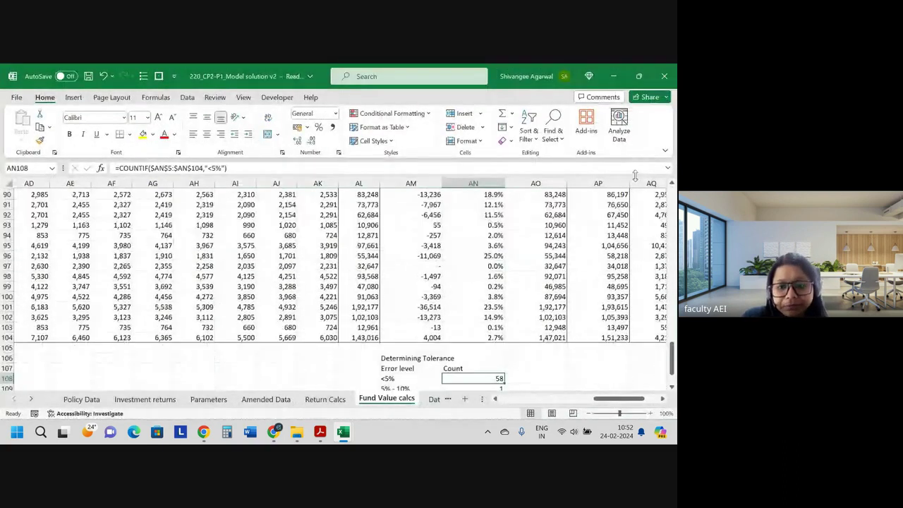
{"action": "key", "text": "Down"}
{"action": "key", "text": "Down"}
{"action": "key", "text": "Down"}
{"action": "key", "text": "Down"}
{"action": "key", "text": "Down"}
{"action": "key", "text": "Down"}
{"action": "key", "text": "Down"}
{"action": "key", "text": "Down"}
{"action": "key", "text": "Down"}
{"action": "key", "text": "Down"}
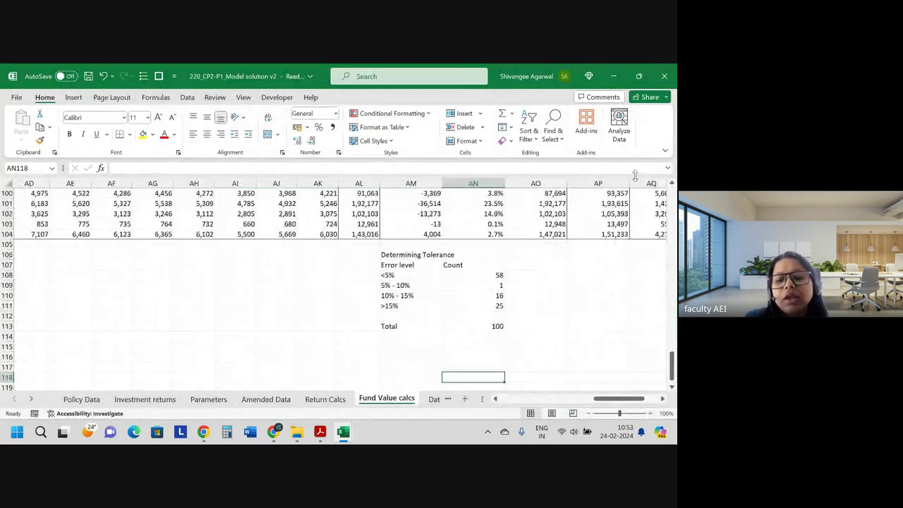
{"action": "scroll", "coordinate": [407, 291], "scroll_direction": "up", "scroll_amount": 3, "text": "ctrl"}
{"action": "scroll", "coordinate": [407, 291], "scroll_direction": "down", "scroll_amount": 3, "text": "ctrl"}
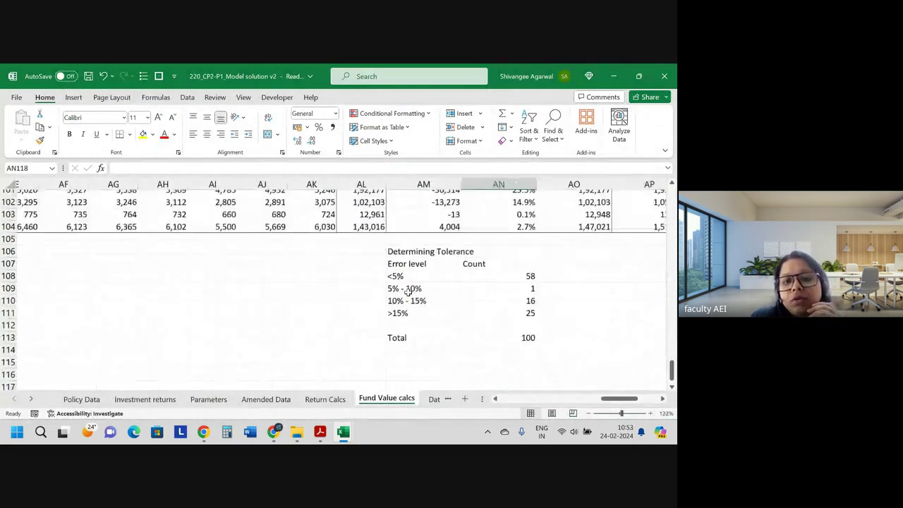
{"action": "left_click", "coordinate": [408, 277]}
{"action": "left_click", "coordinate": [409, 287]}
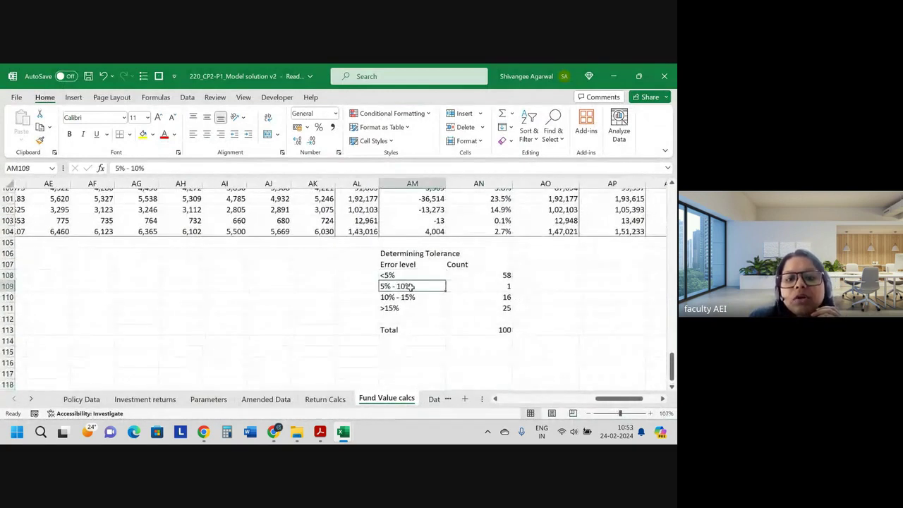
{"action": "left_click", "coordinate": [409, 297]}
{"action": "left_click", "coordinate": [397, 278]}
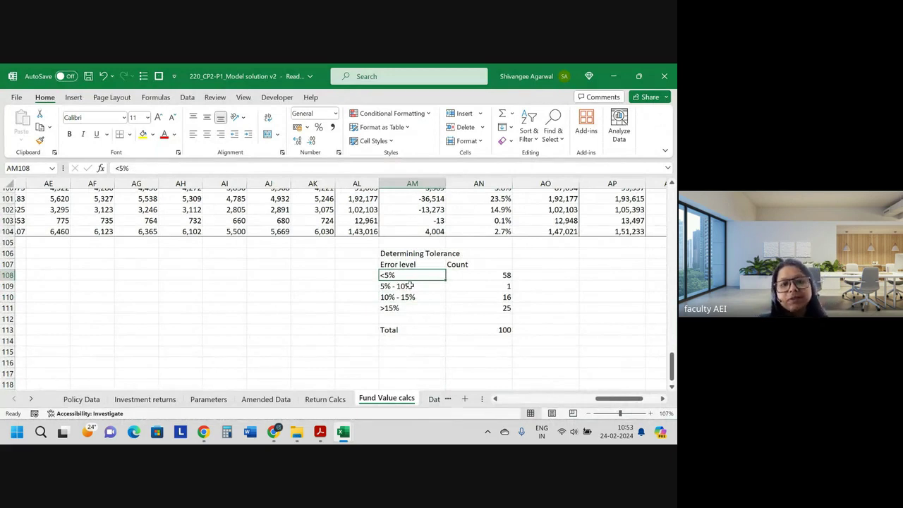
{"action": "left_click", "coordinate": [409, 285]}
{"action": "left_click", "coordinate": [412, 297]}
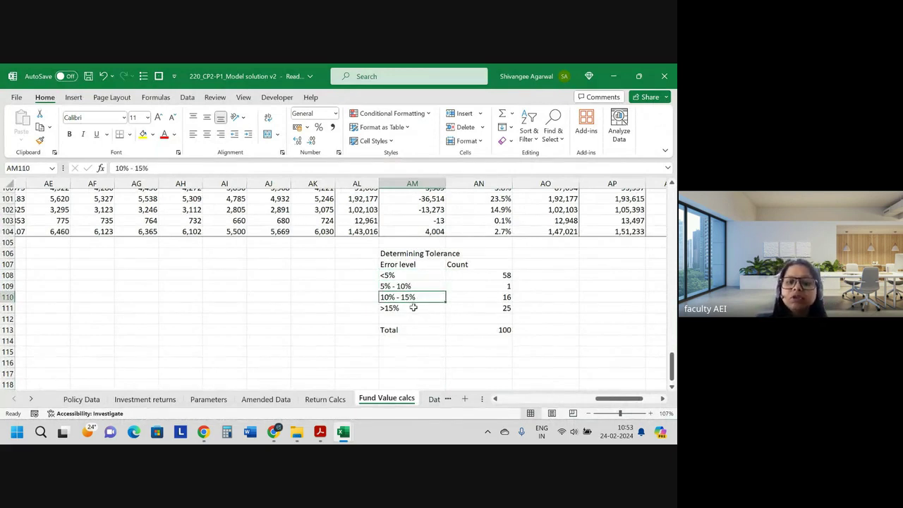
{"action": "left_click", "coordinate": [413, 307]}
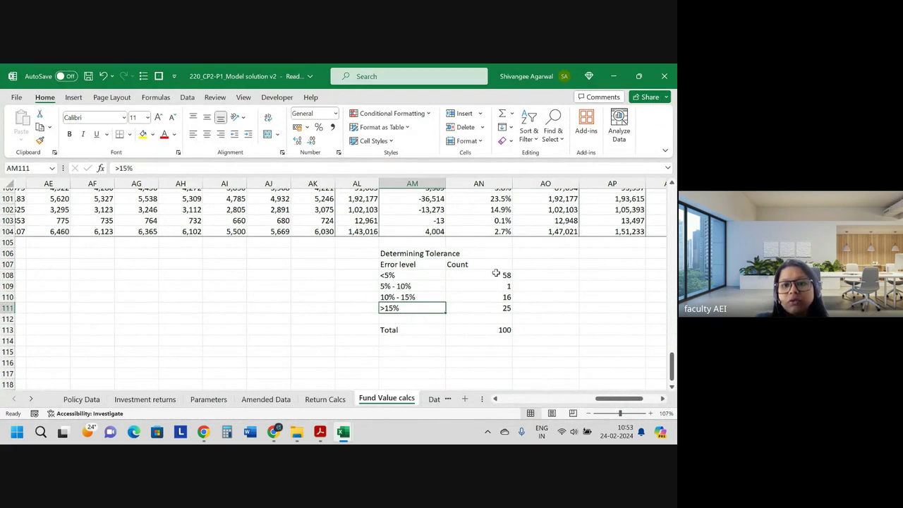
{"action": "left_click", "coordinate": [496, 274]}
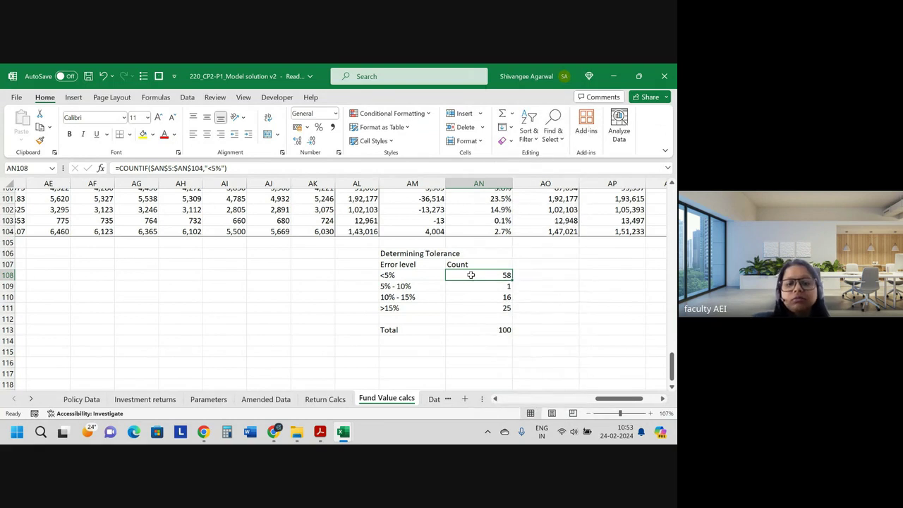
{"action": "double_click", "coordinate": [471, 275]}
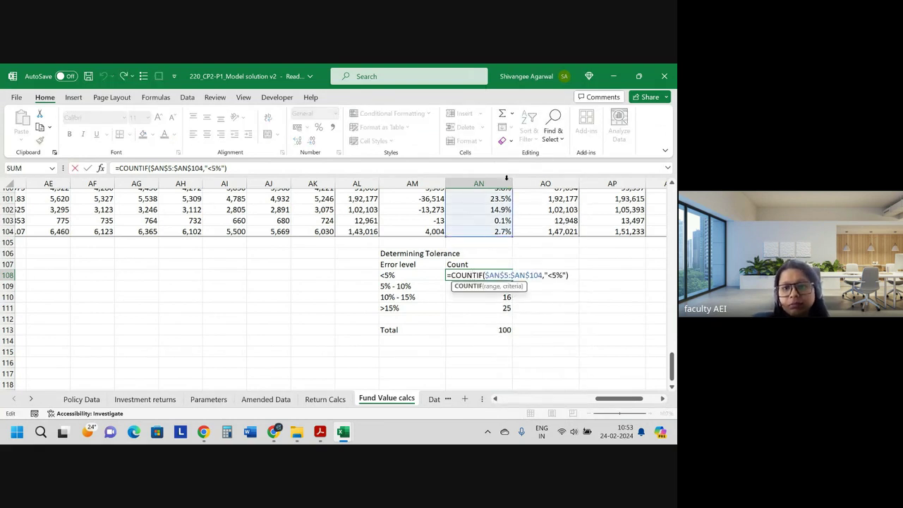
{"action": "key", "text": "Return"}
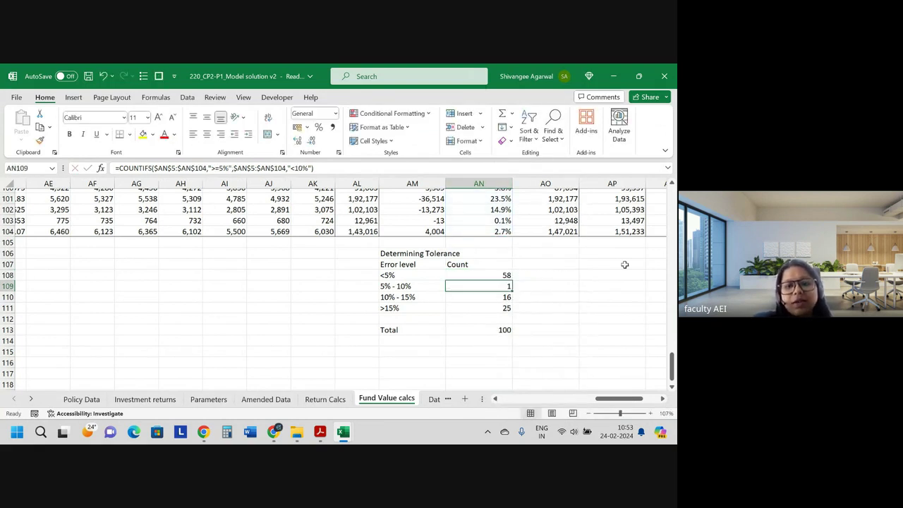
{"action": "left_click", "coordinate": [483, 309]}
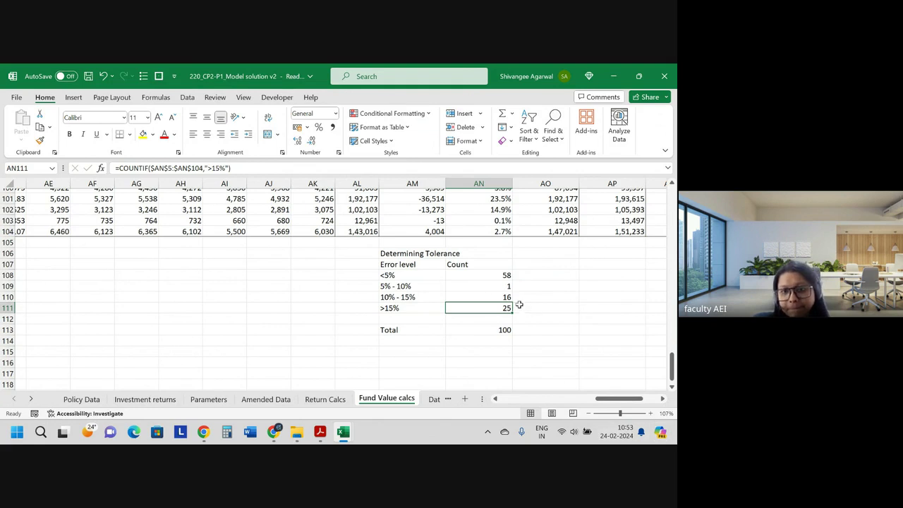
{"action": "left_click_drag", "start_coordinate": [387, 264], "coordinate": [507, 347]}
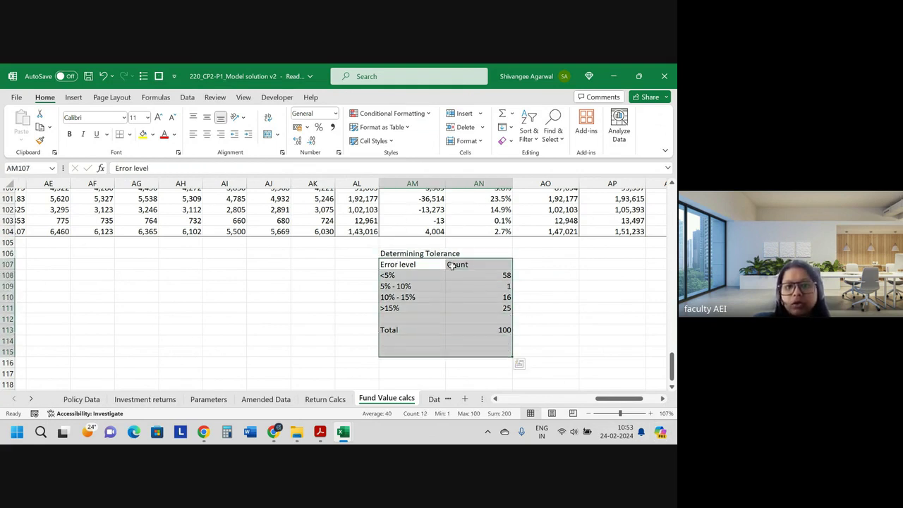
{"action": "left_click_drag", "start_coordinate": [417, 254], "coordinate": [515, 355]}
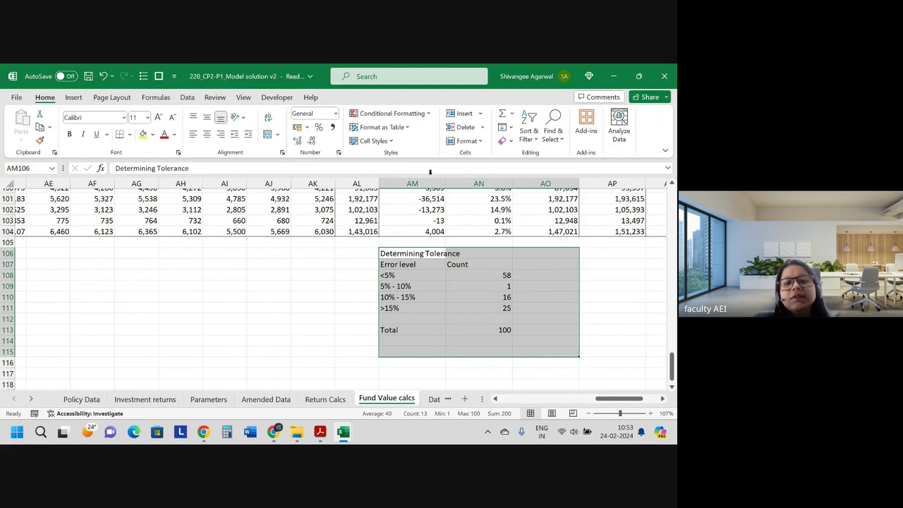
{"action": "left_click", "coordinate": [486, 289]}
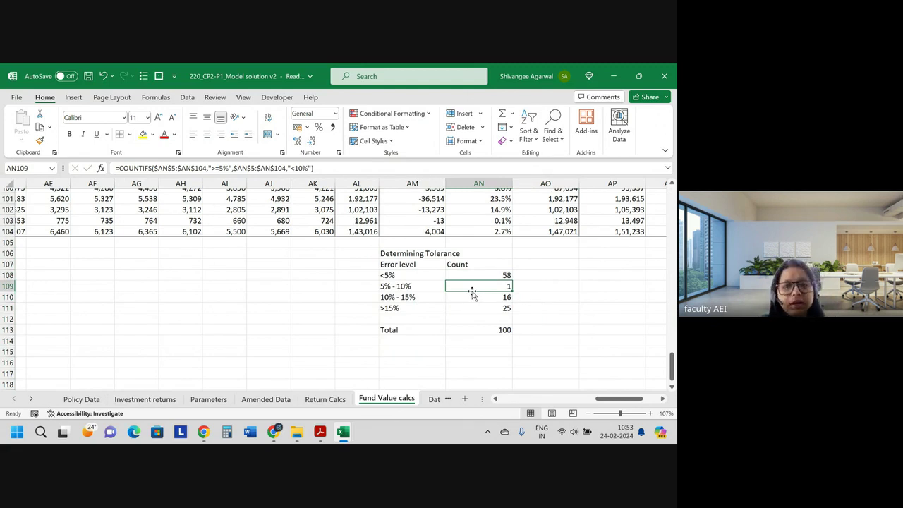
{"action": "key", "text": "Up"}
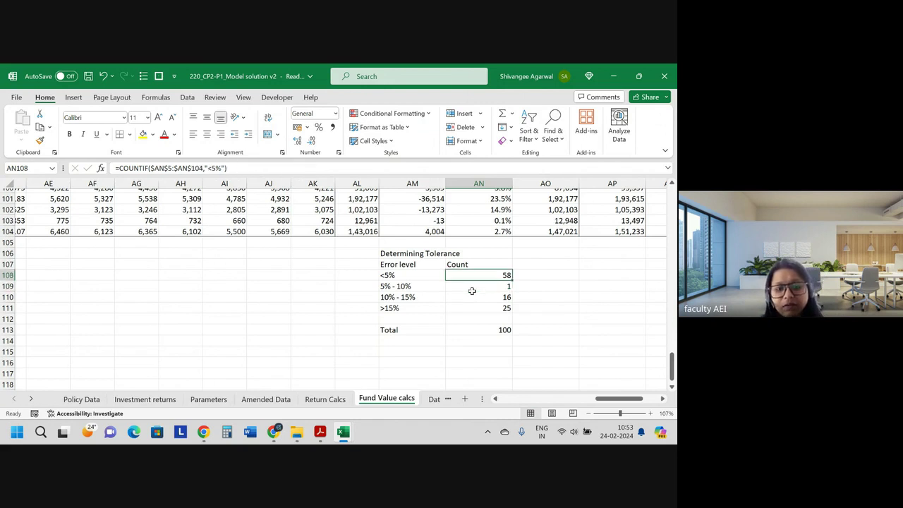
{"action": "key", "text": "alt+Tab"}
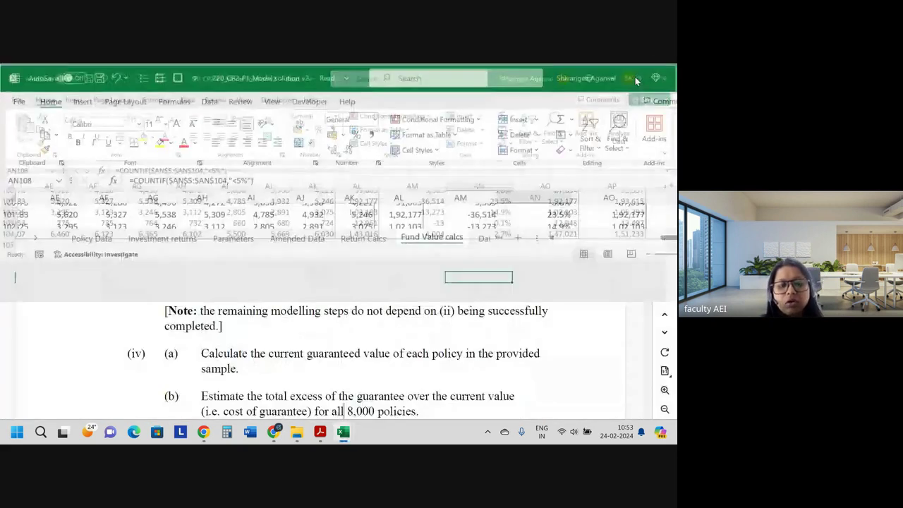
Maximise the workbook and review the AO5 Fund value to use formula
{"action": "left_click", "coordinate": [636, 77]}
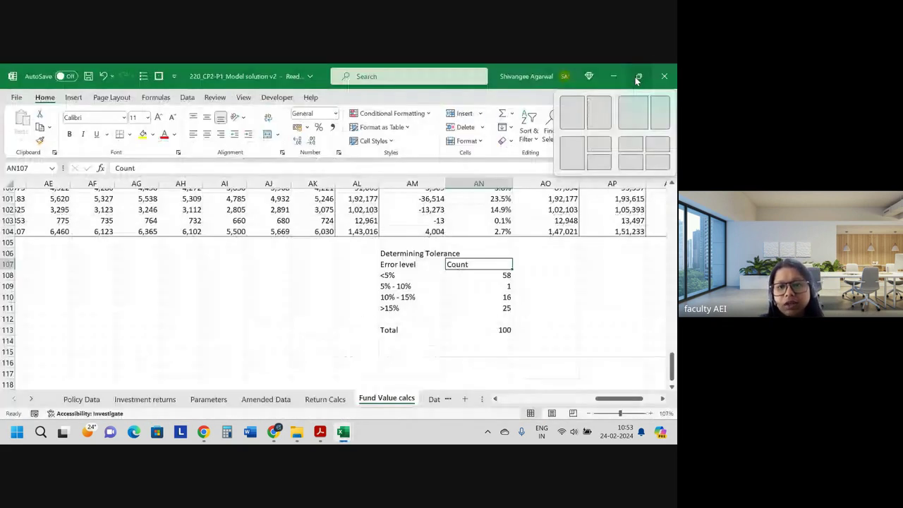
{"action": "key", "text": "ctrl+Up"}
{"action": "scroll", "coordinate": [559, 295], "scroll_direction": "up", "scroll_amount": 1}
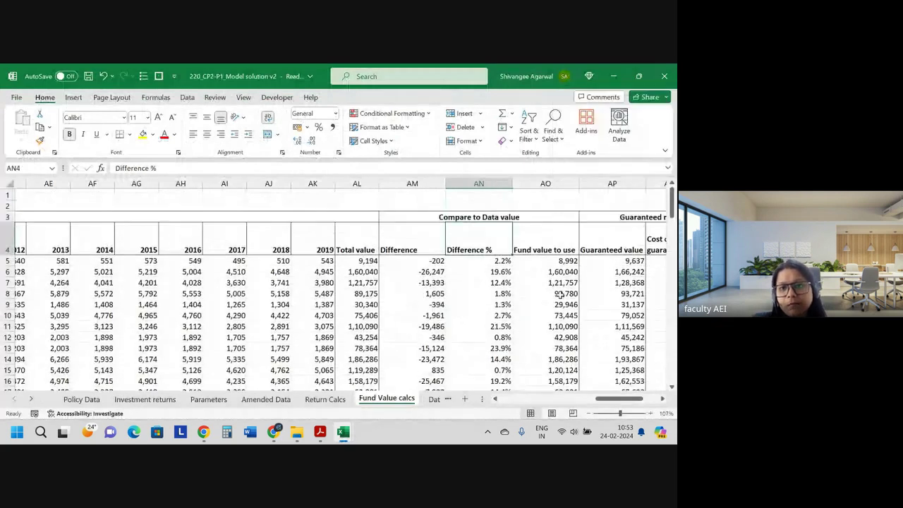
{"action": "left_click", "coordinate": [564, 261]}
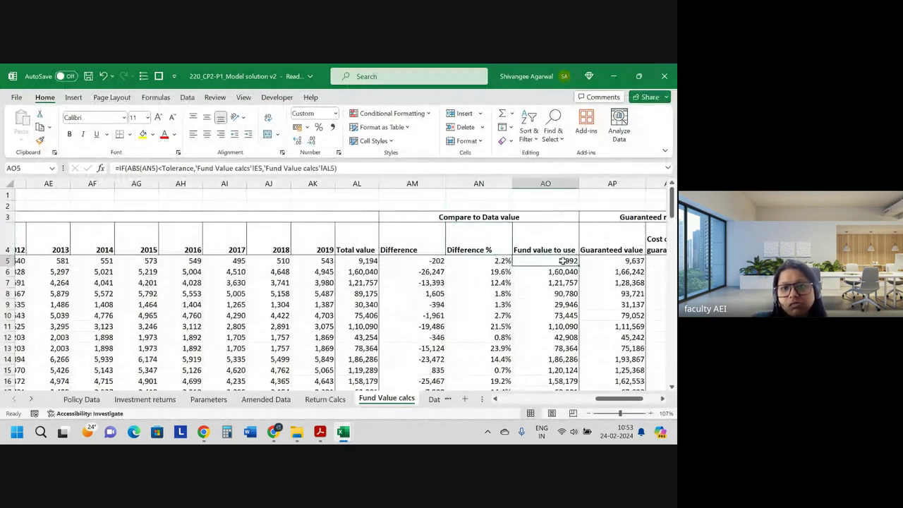
{"action": "double_click", "coordinate": [564, 261]}
{"action": "key", "text": "Return"}
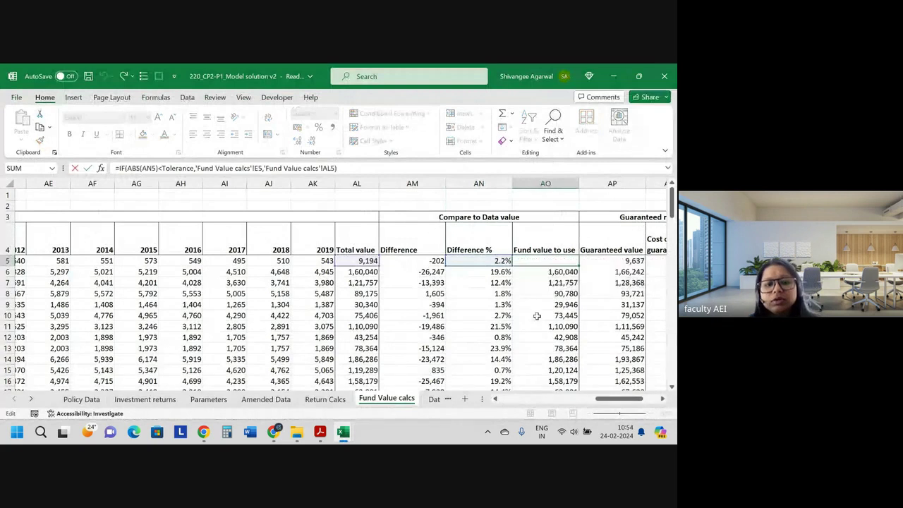
Check the 5% fund value tolerance on Parameters, then return to AO5
{"action": "left_click", "coordinate": [193, 403]}
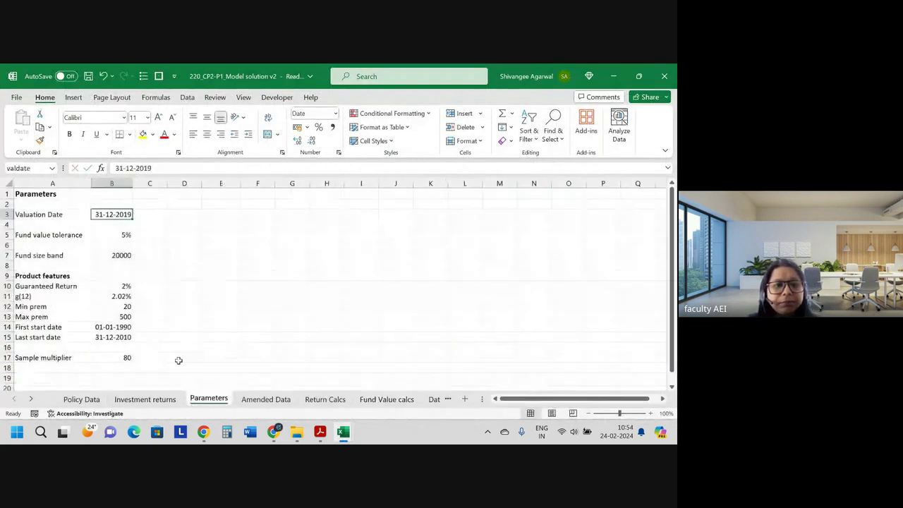
{"action": "left_click", "coordinate": [114, 234]}
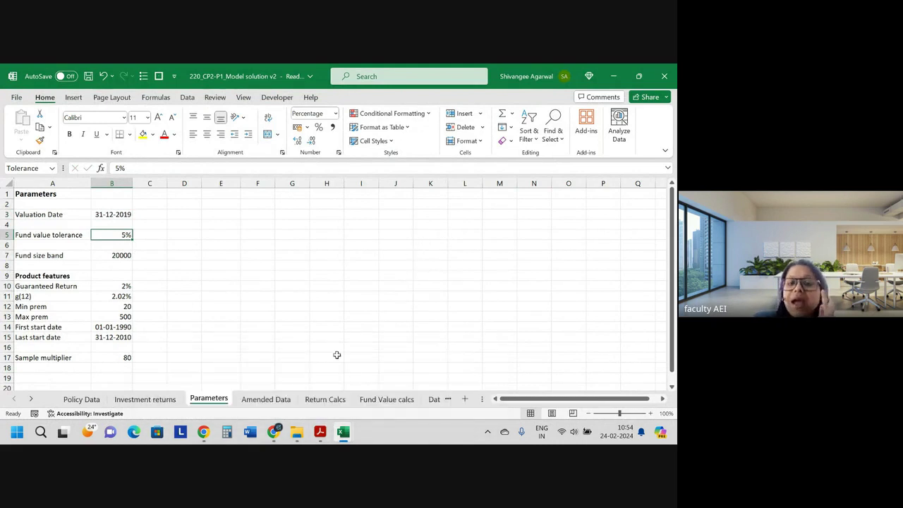
{"action": "left_click", "coordinate": [286, 398]}
{"action": "left_click", "coordinate": [325, 399]}
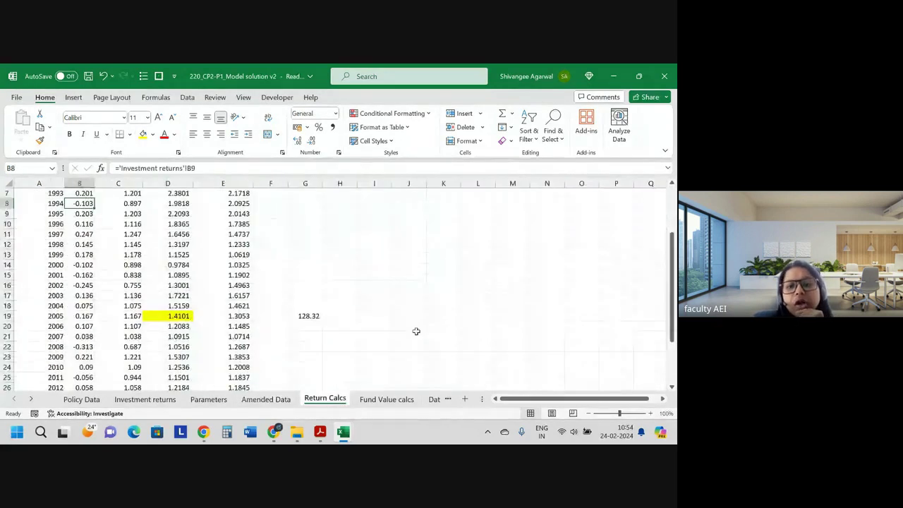
{"action": "left_click", "coordinate": [379, 403]}
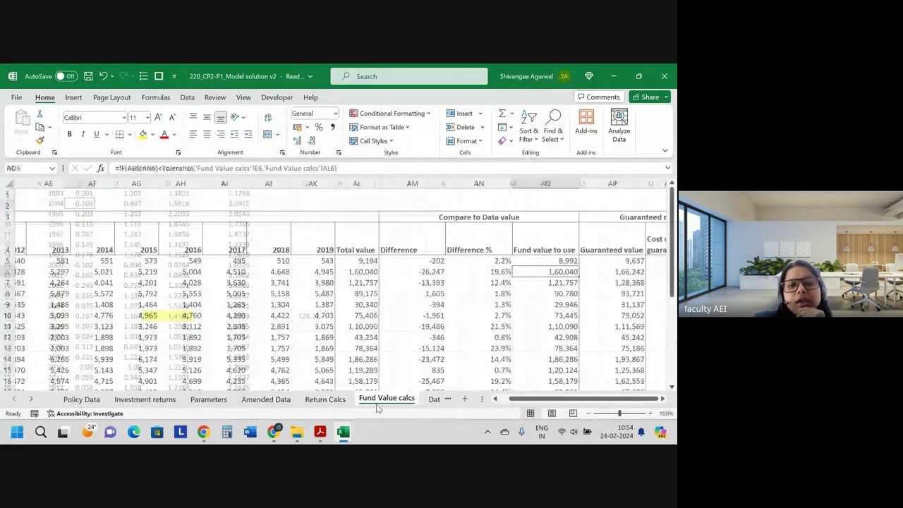
{"action": "left_click", "coordinate": [545, 259]}
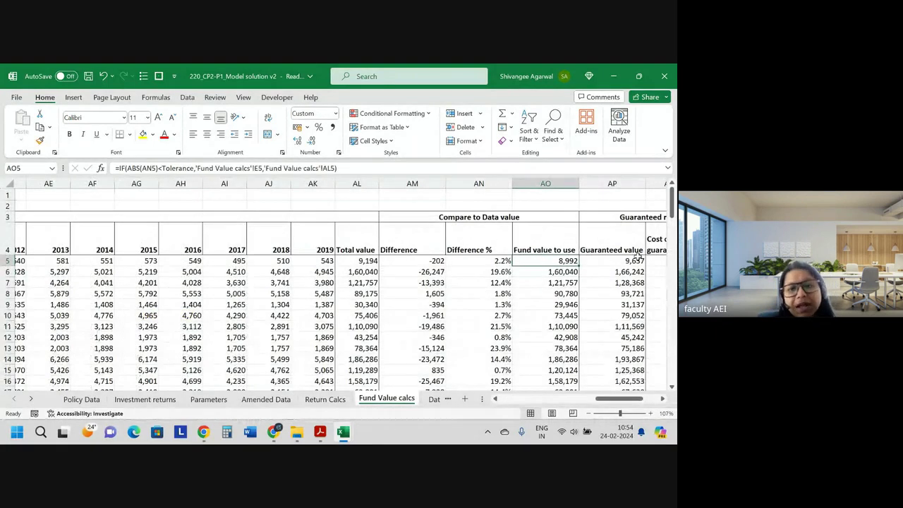
Fill Total value column AL yellow and trace AO5's references to E5 and AN5
{"action": "left_click", "coordinate": [347, 184]}
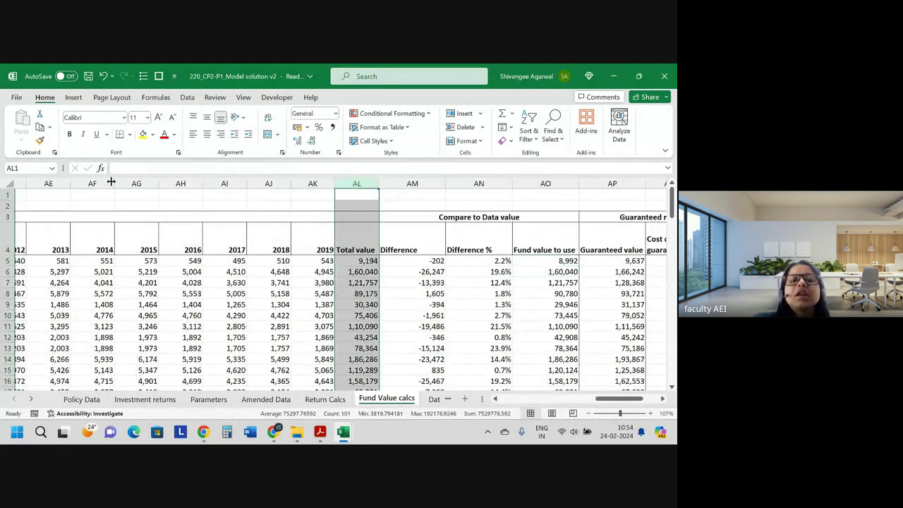
{"action": "left_click", "coordinate": [143, 136]}
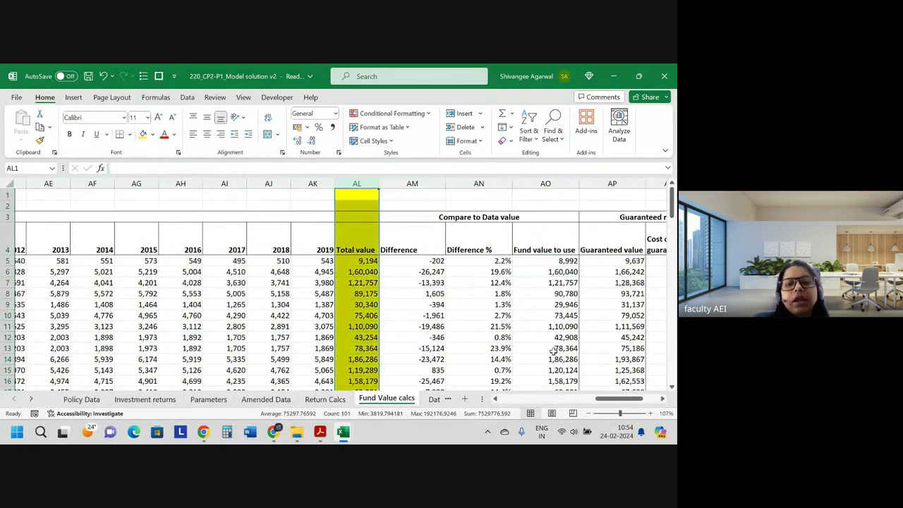
{"action": "double_click", "coordinate": [549, 261]}
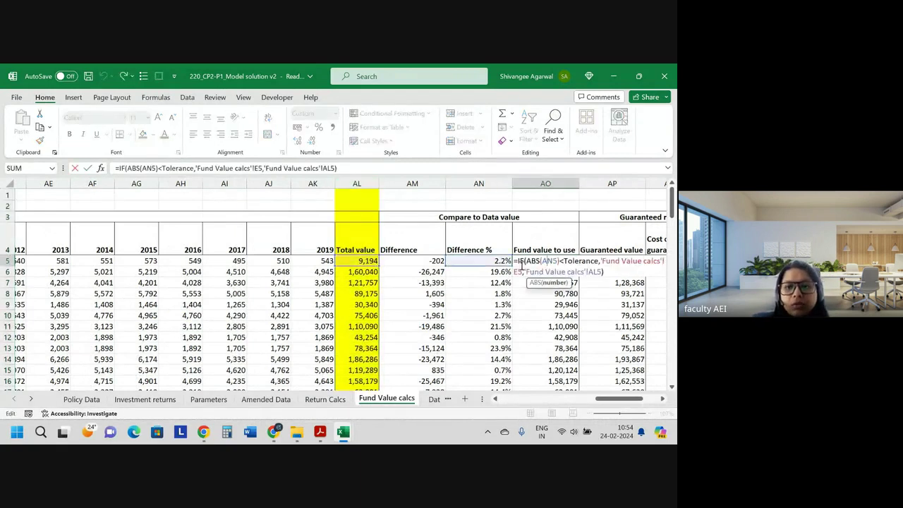
{"action": "key", "text": "Escape"}
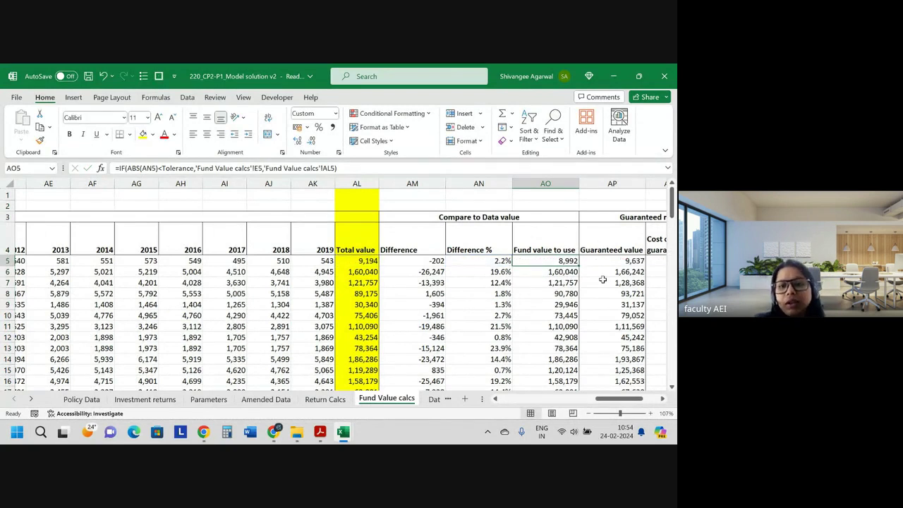
{"action": "key", "text": "ctrl+bracketleft"}
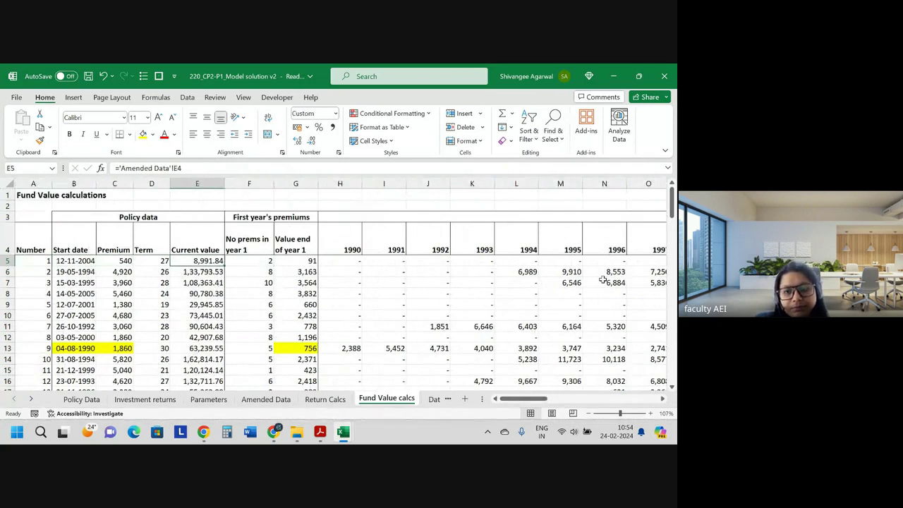
{"action": "key", "text": "ctrl+bracketright"}
{"action": "key", "text": "Left"}
{"action": "key", "text": "Left"}
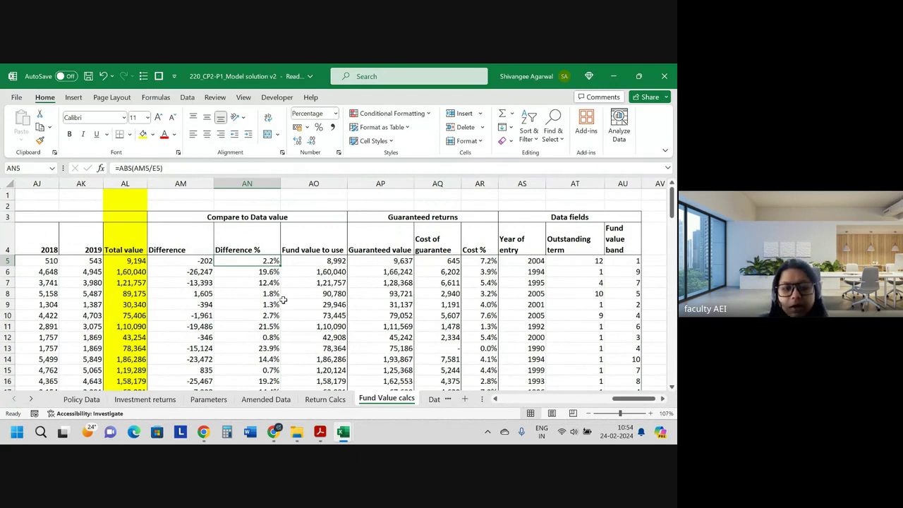
{"action": "left_click", "coordinate": [274, 274]}
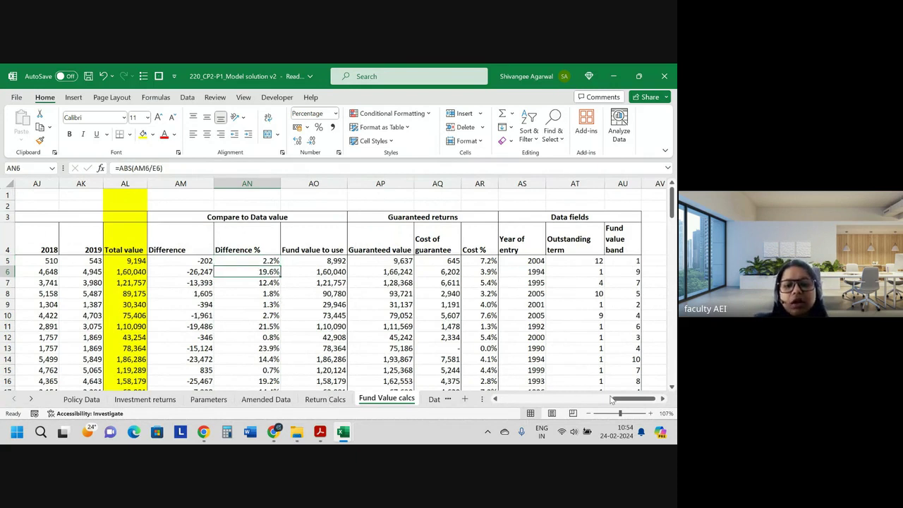
{"action": "left_click_drag", "start_coordinate": [611, 399], "coordinate": [598, 401]}
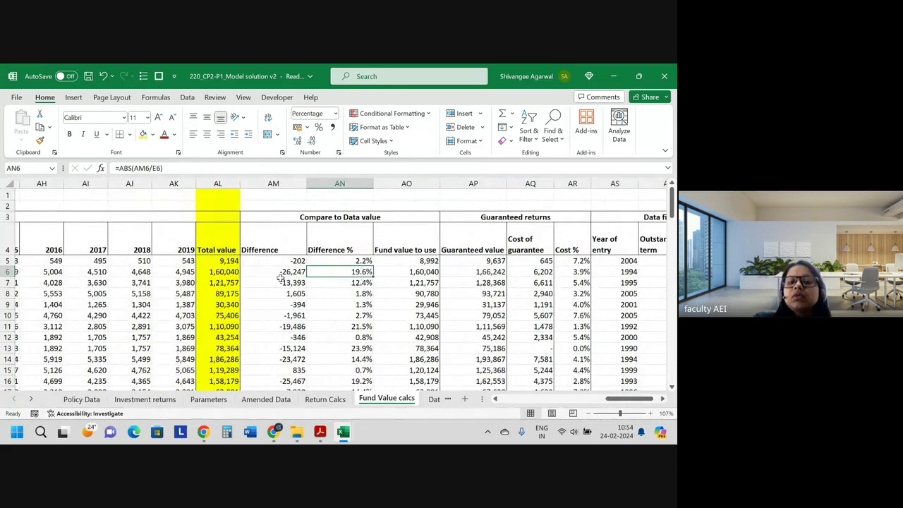
{"action": "left_click", "coordinate": [225, 274]}
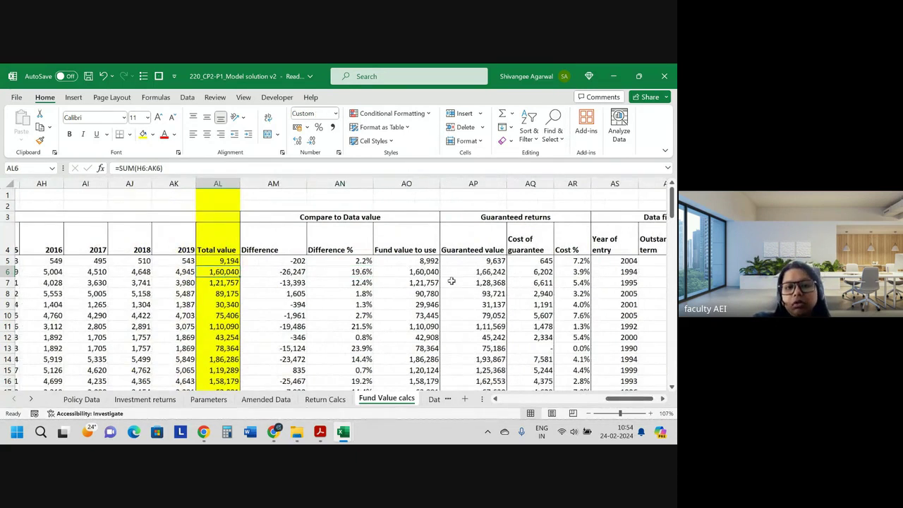
{"action": "left_click", "coordinate": [427, 271]}
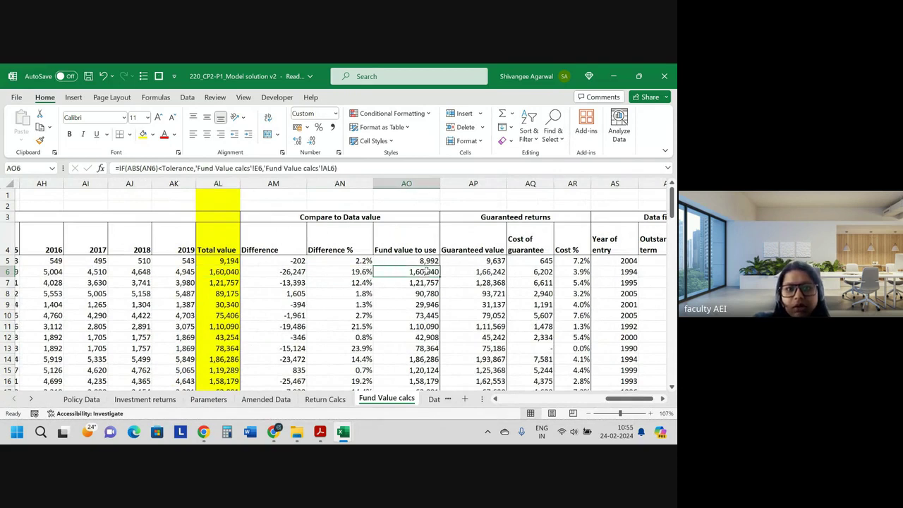
{"action": "left_click_drag", "start_coordinate": [427, 271], "coordinate": [225, 277]}
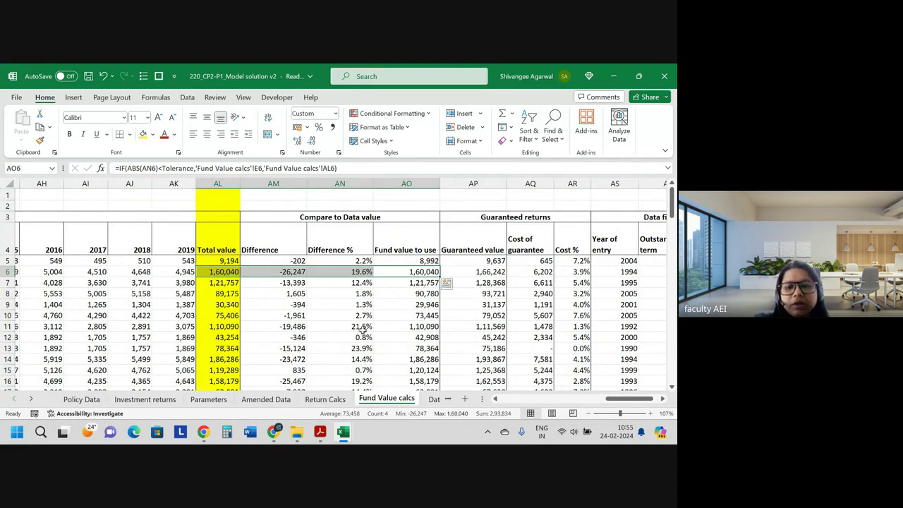
{"action": "left_click", "coordinate": [479, 263]}
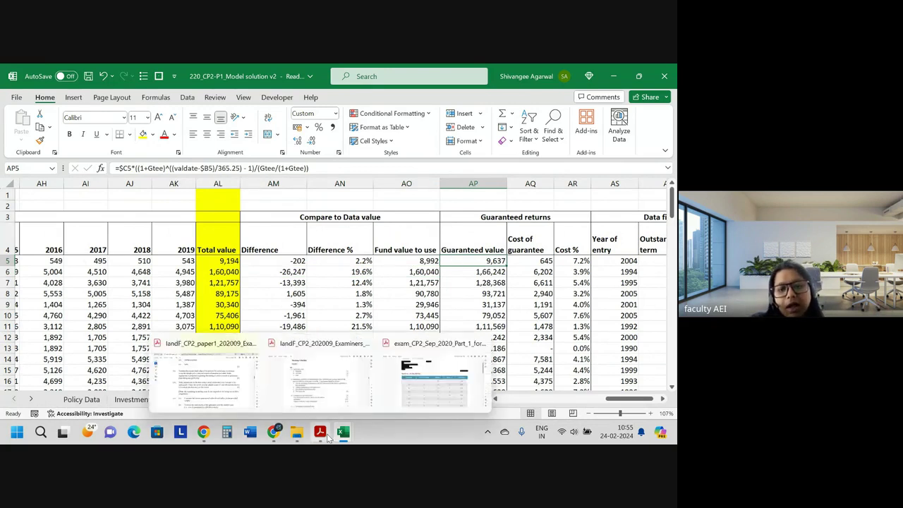
{"action": "mouse_move", "coordinate": [343, 432]}
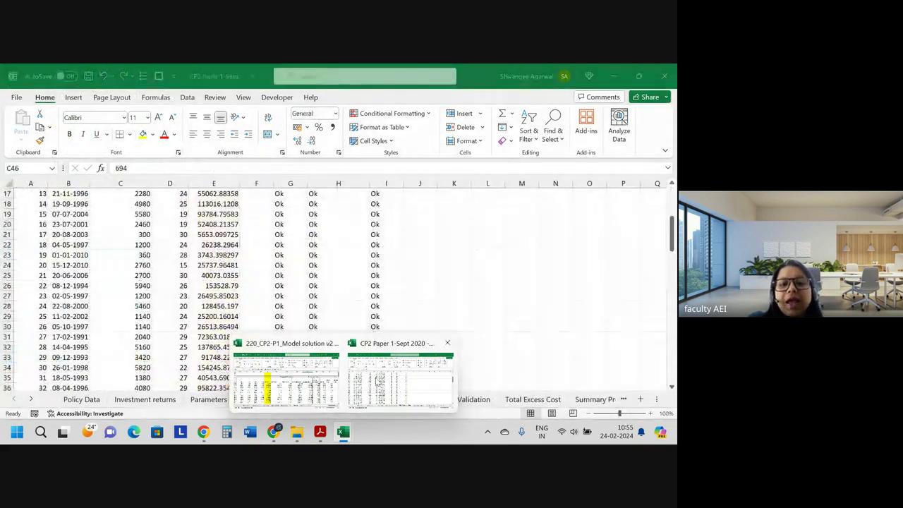
On CP2 Paper 1-Sept 2020's Fund Value Validation sheet, select final current values L5:L15 and column J's fund values
{"action": "left_click", "coordinate": [400, 374]}
{"action": "left_click", "coordinate": [451, 398]}
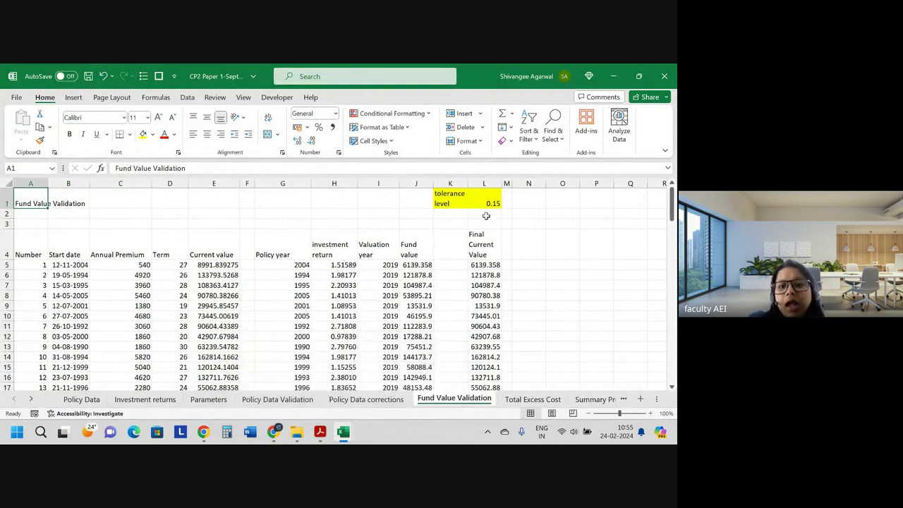
{"action": "left_click", "coordinate": [495, 178]}
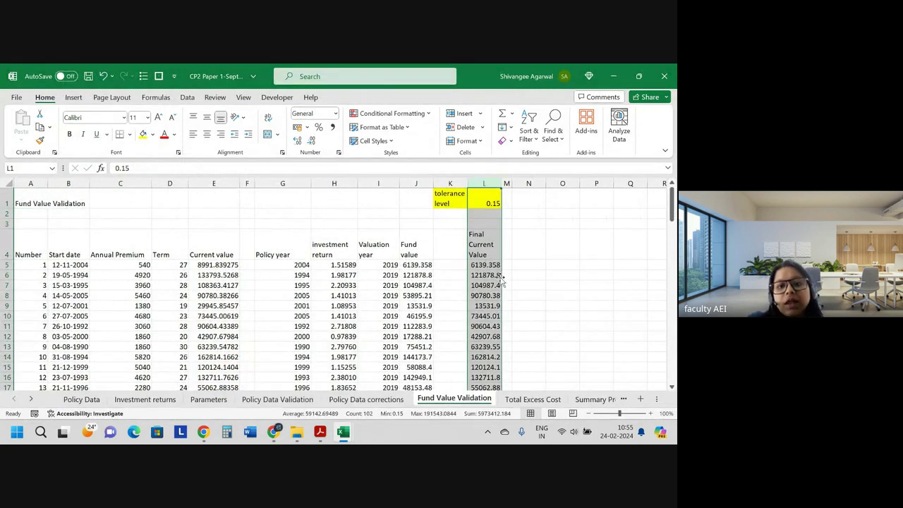
{"action": "left_click_drag", "start_coordinate": [486, 265], "coordinate": [485, 367]}
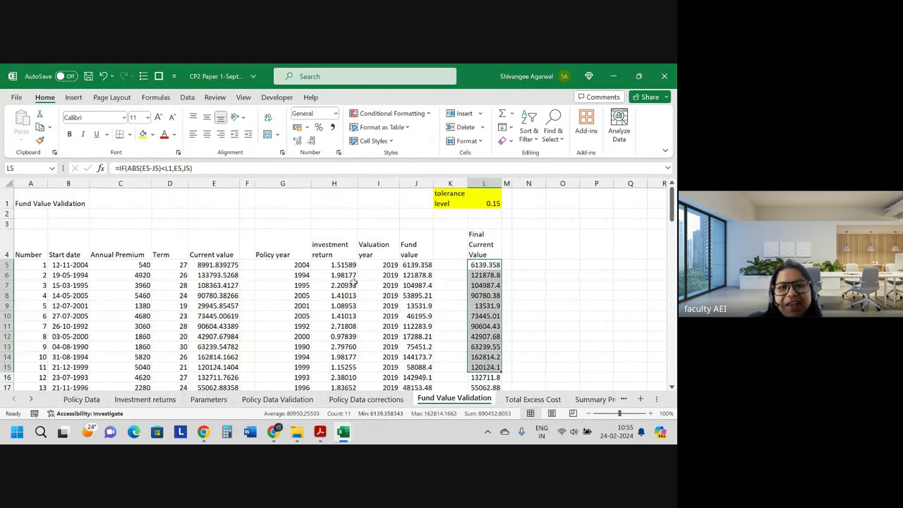
{"action": "left_click_drag", "start_coordinate": [408, 255], "coordinate": [413, 357]}
Inspect the fund value formulas in J9 and J6 and the J4 heading, then bring up the exam results
{"action": "left_click", "coordinate": [416, 306]}
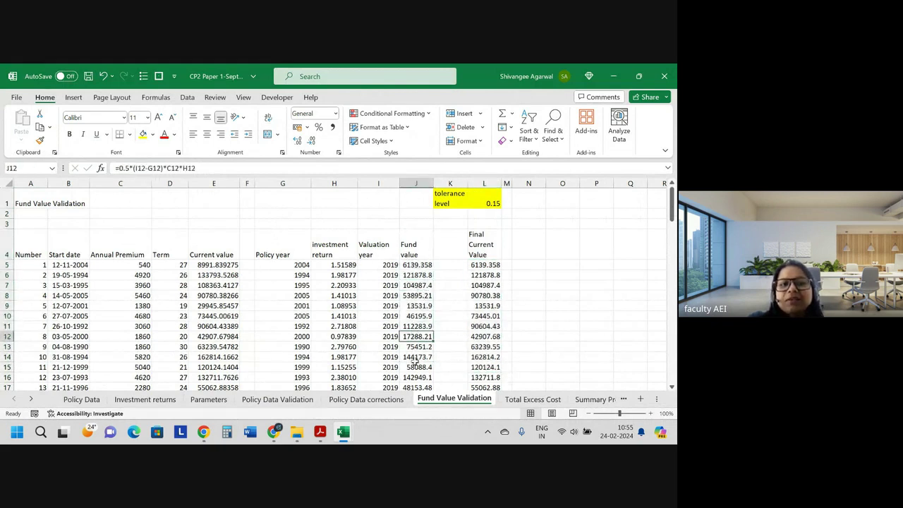
{"action": "left_click", "coordinate": [417, 273]}
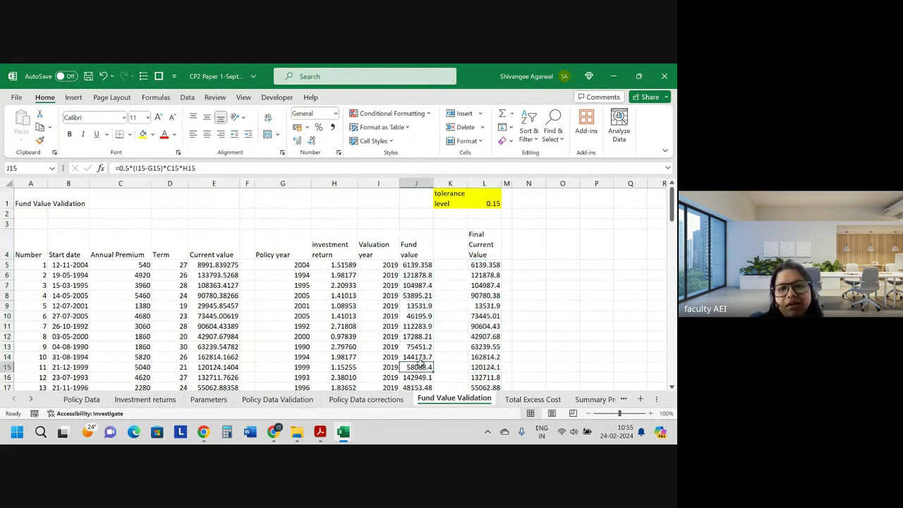
{"action": "left_click", "coordinate": [422, 258]}
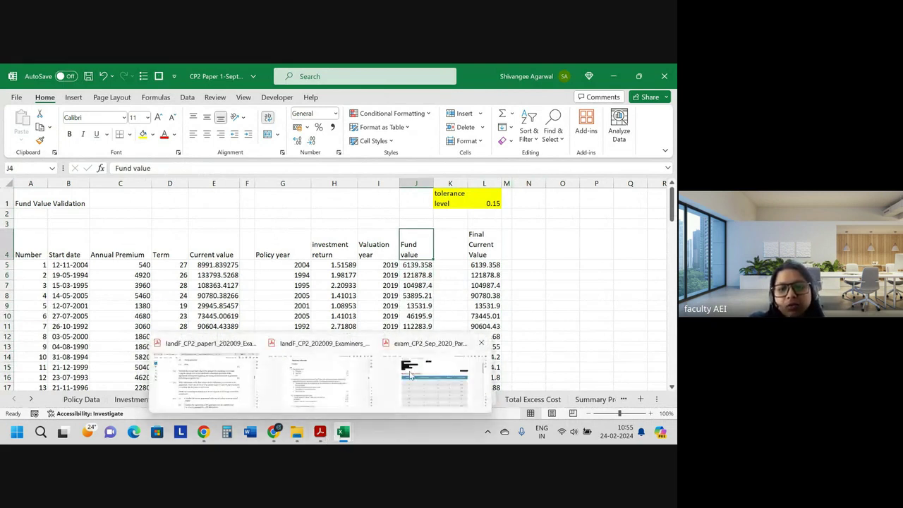
{"action": "left_click", "coordinate": [320, 432]}
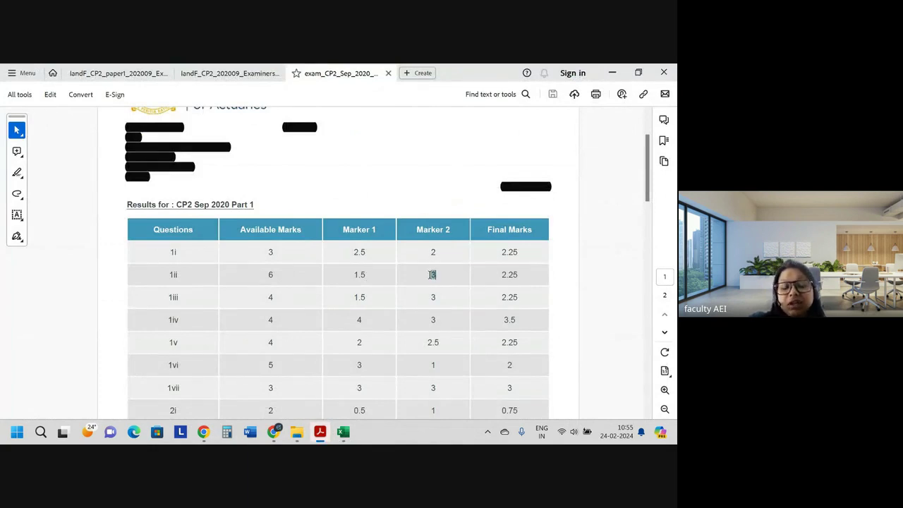
Check question 1ii's Marker 1 and final marks, then minimise the results PDF
{"action": "left_click_drag", "start_coordinate": [351, 274], "coordinate": [364, 274]}
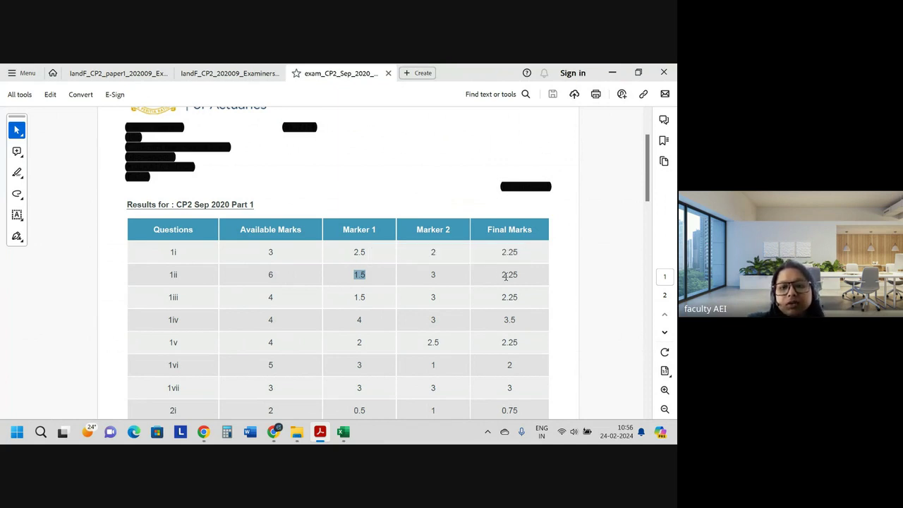
{"action": "left_click_drag", "start_coordinate": [502, 274], "coordinate": [521, 274]}
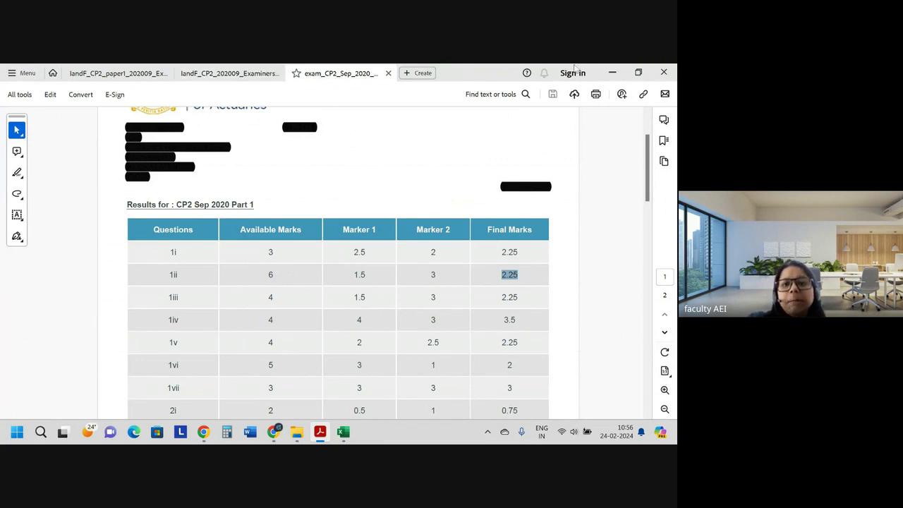
{"action": "left_click", "coordinate": [612, 73]}
Bring the Model solution v2 workbook to the front after a brief look at the CP2 Paper 1-Sept workbook
{"action": "mouse_move", "coordinate": [343, 431]}
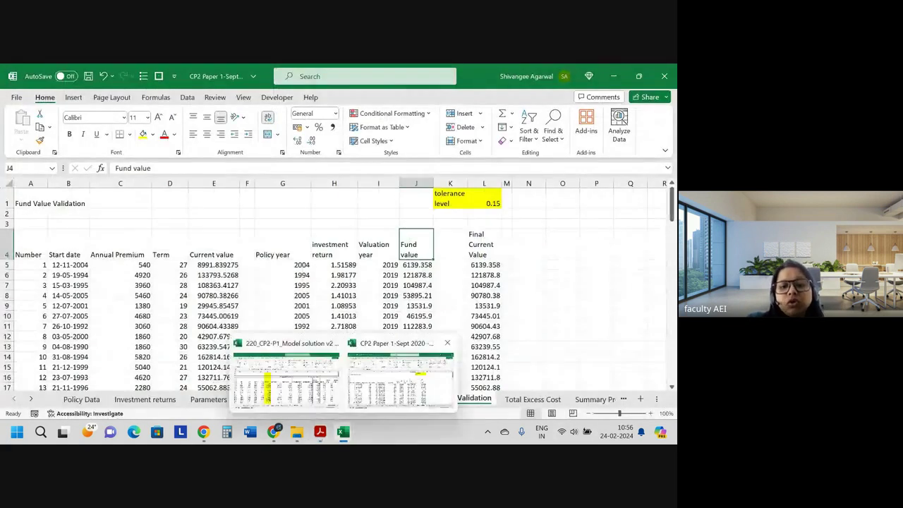
{"action": "left_click", "coordinate": [288, 364]}
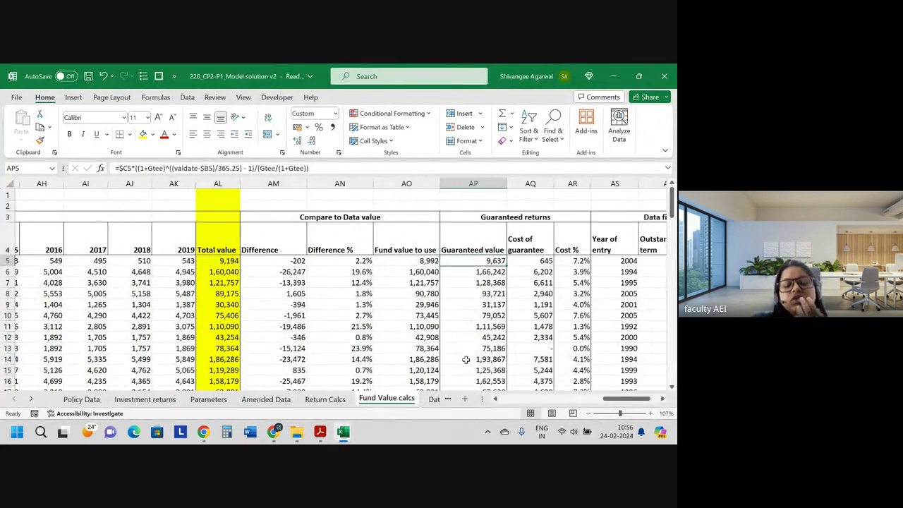
{"action": "key", "text": "alt+Tab"}
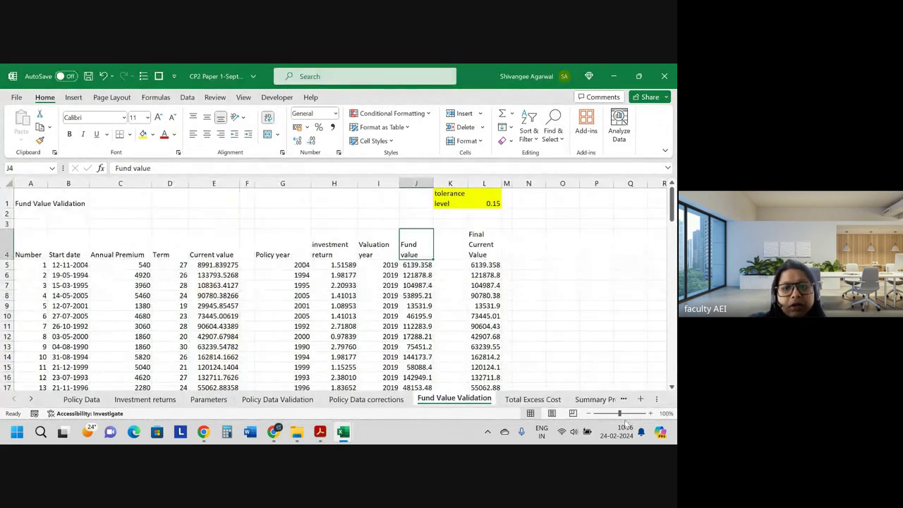
{"action": "key", "text": "alt+Tab"}
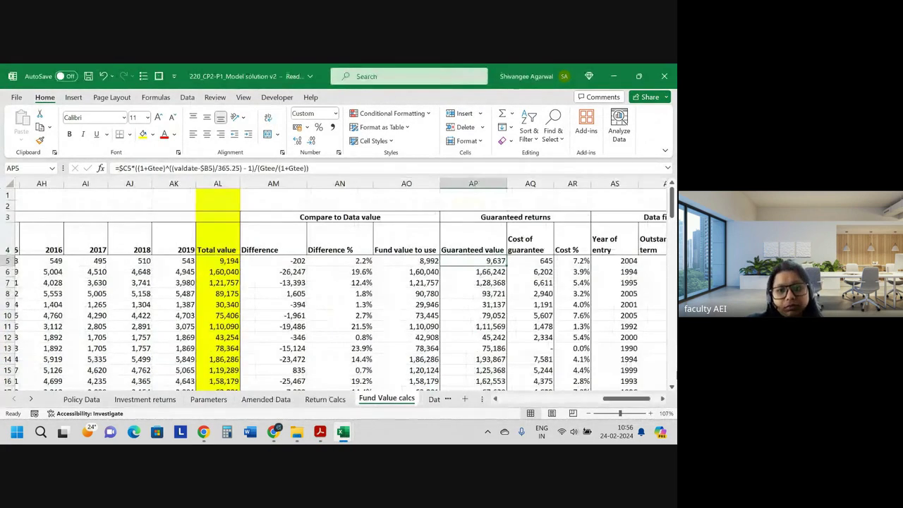
Enter the cost of guarantee =MAX(0,AP5-AO5) in AQ5 and check the zero result in AQ13
{"action": "double_click", "coordinate": [463, 262]}
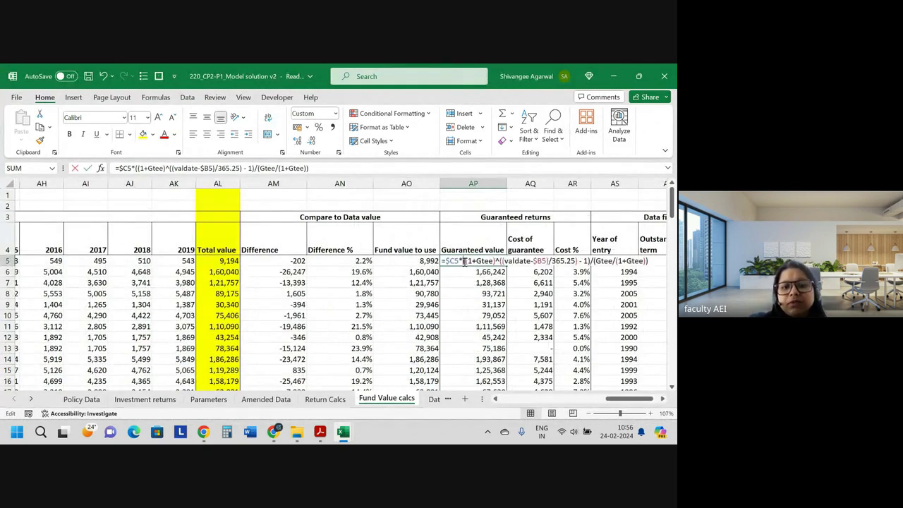
{"action": "mouse_move", "coordinate": [628, 399]}
{"action": "left_mouse_down"}
{"action": "mouse_move", "coordinate": [509, 402]}
{"action": "mouse_move", "coordinate": [623, 406]}
{"action": "left_mouse_up"}
{"action": "key", "text": "Escape"}
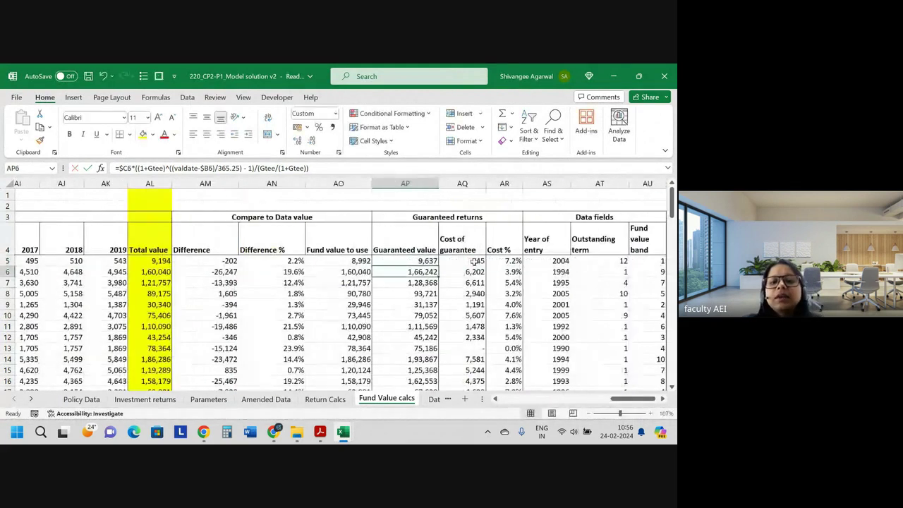
{"action": "double_click", "coordinate": [477, 261]}
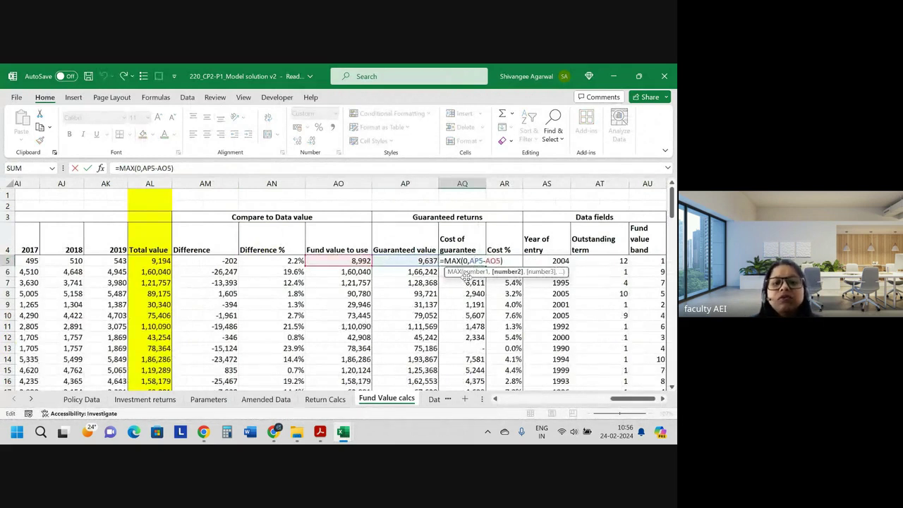
{"action": "key", "text": "Return"}
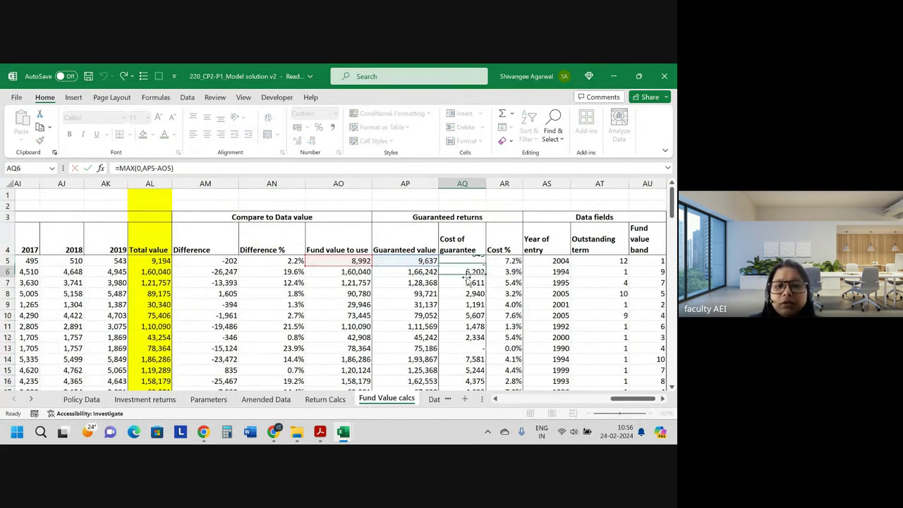
{"action": "left_click_drag", "start_coordinate": [434, 350], "coordinate": [356, 349]}
{"action": "left_click", "coordinate": [452, 345]}
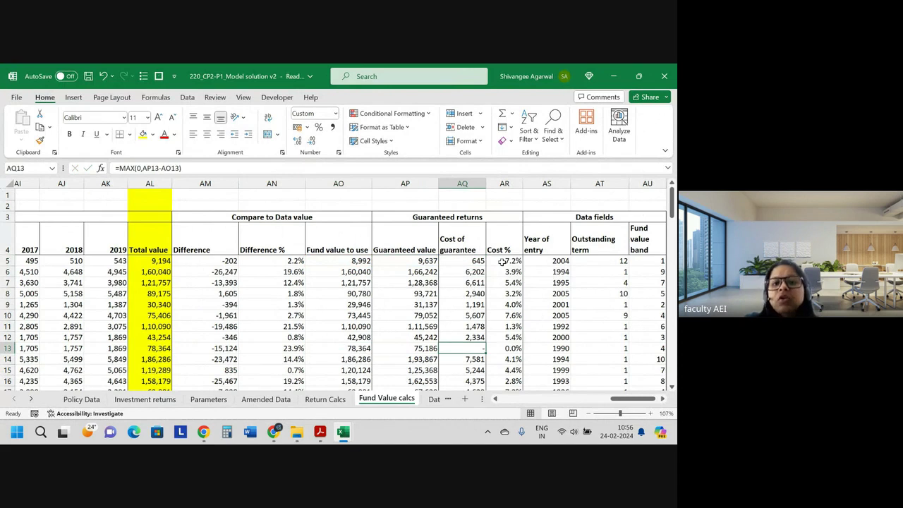
Enter the cost % formula =AQ5/AO5 in AR5 and select the data fields block AS4:AU11
{"action": "double_click", "coordinate": [501, 262]}
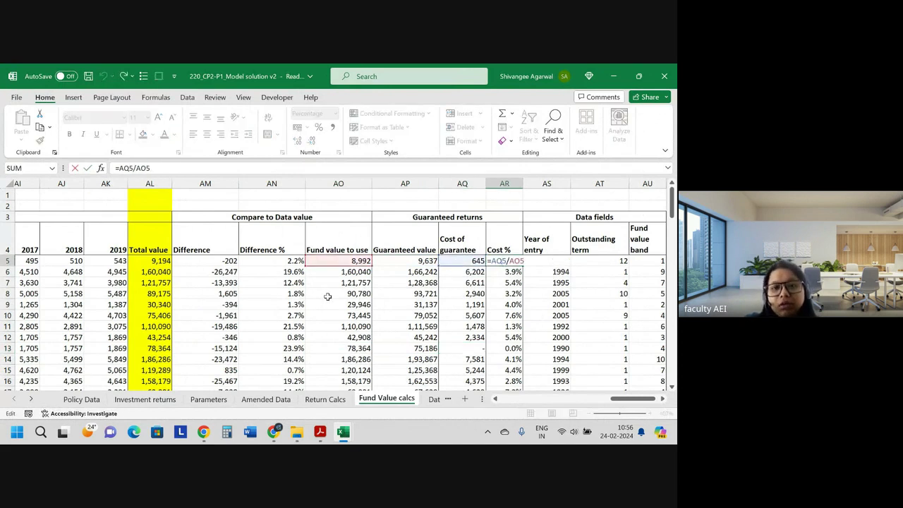
{"action": "key", "text": "Return"}
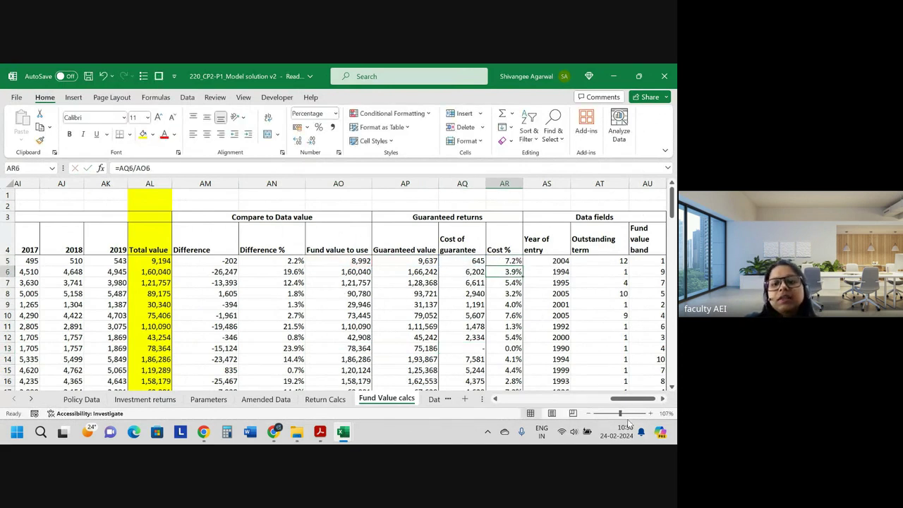
{"action": "scroll", "coordinate": [537, 268], "scroll_direction": "right", "scroll_amount": 1}
{"action": "left_click_drag", "start_coordinate": [493, 250], "coordinate": [621, 326]}
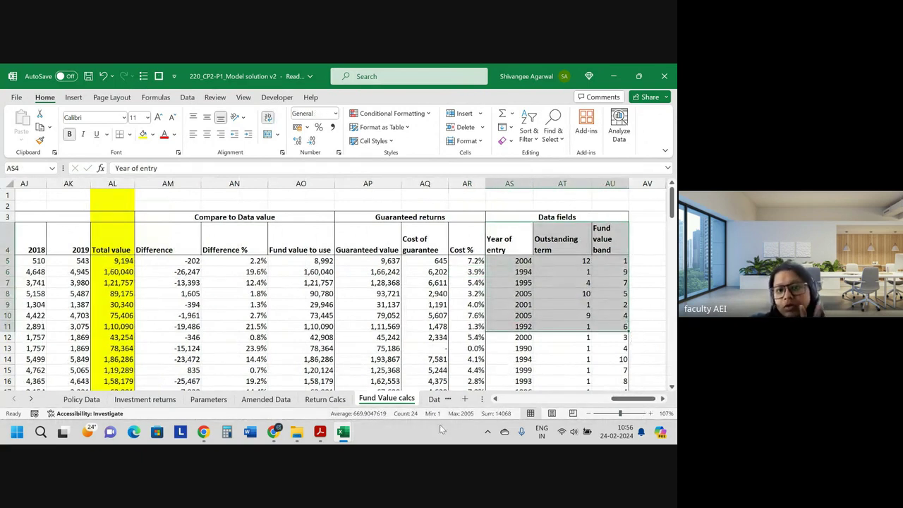
Switch from Excel to the Google Meet call in Chrome
{"action": "mouse_move", "coordinate": [323, 440]}
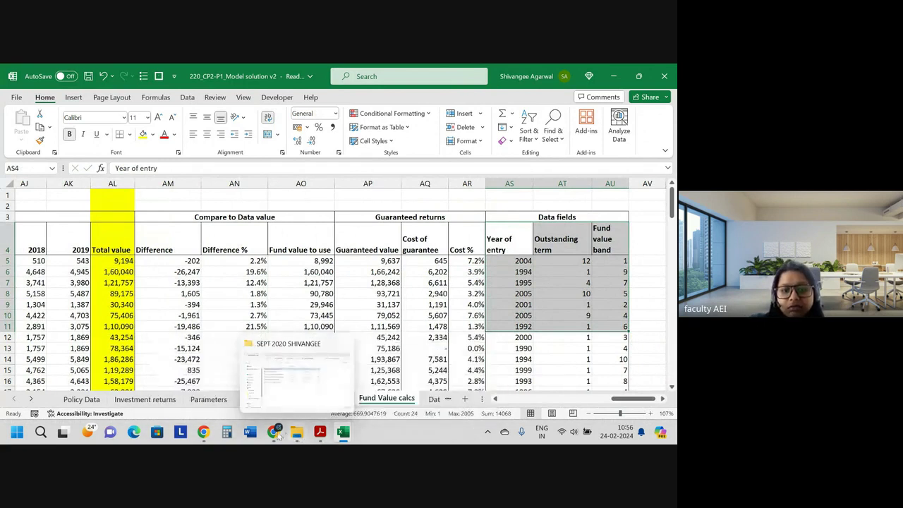
{"action": "left_click", "coordinate": [290, 374]}
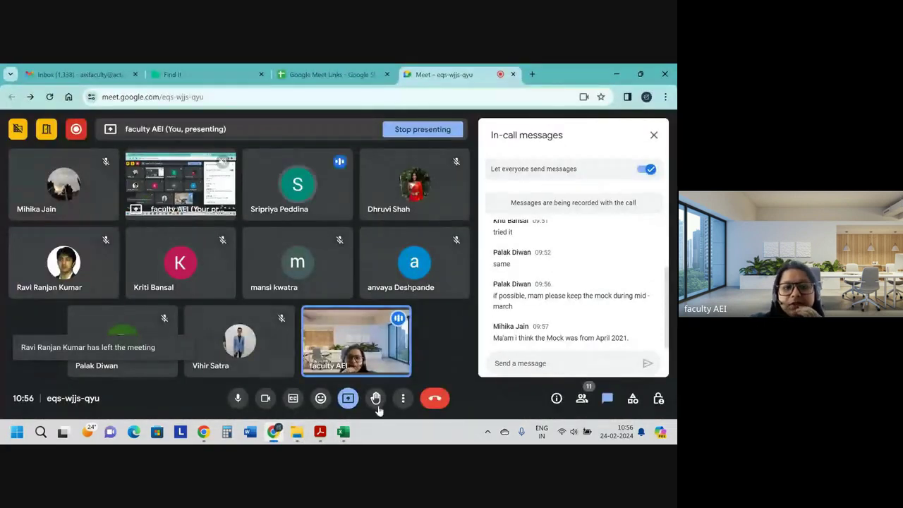
{"action": "mouse_move", "coordinate": [356, 369]}
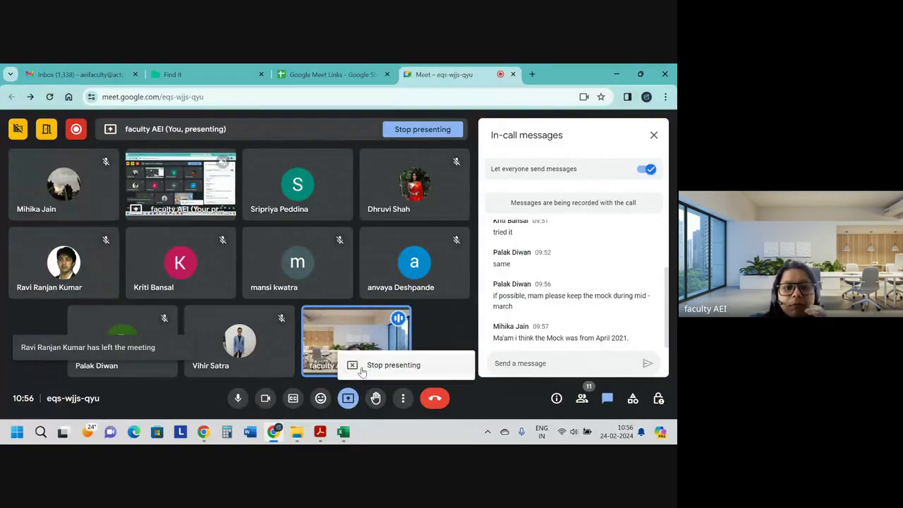